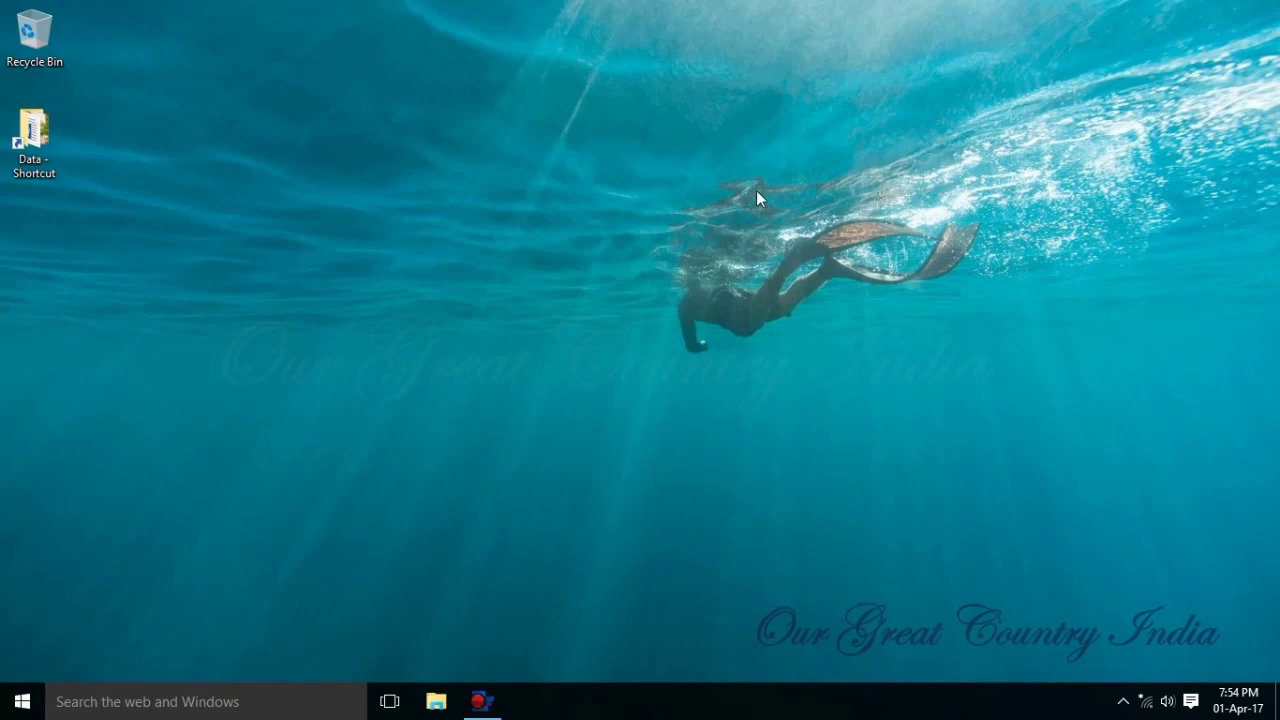
Create a new Excel workbook named Ledger on the desktop and open it in Excel.
right_click(518, 10)
left_click(674, 194)
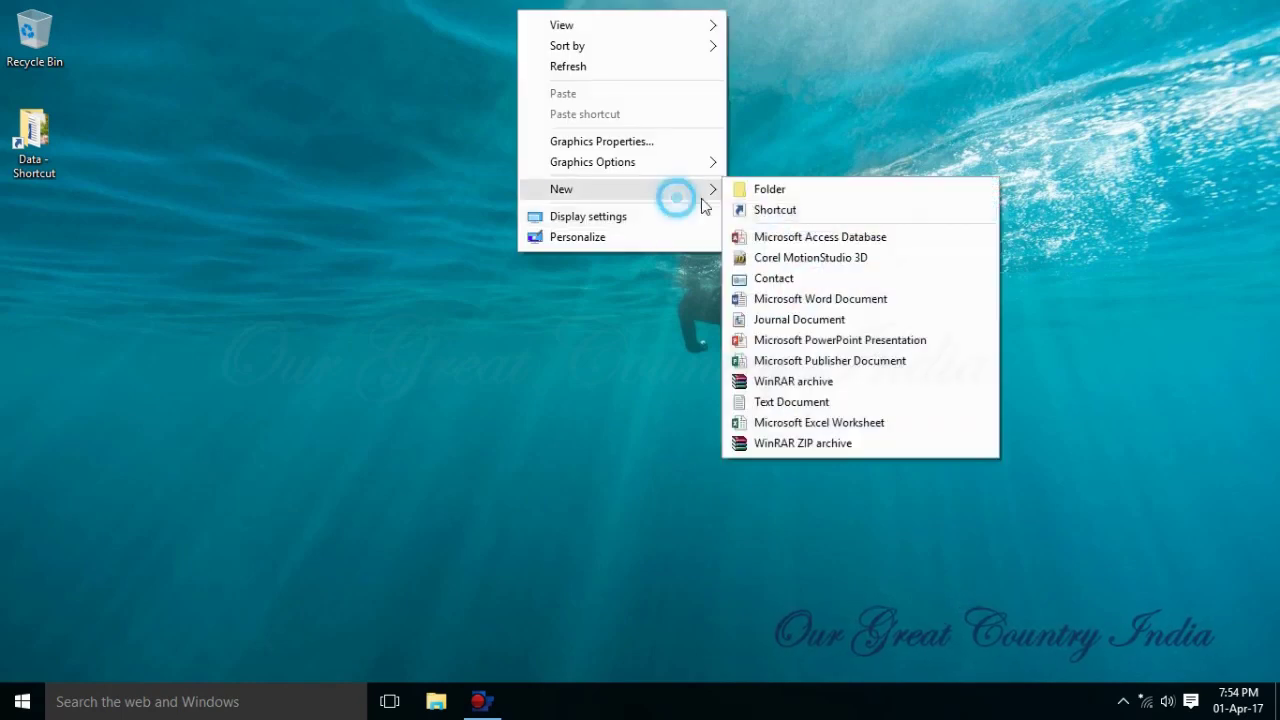
left_click(825, 423)
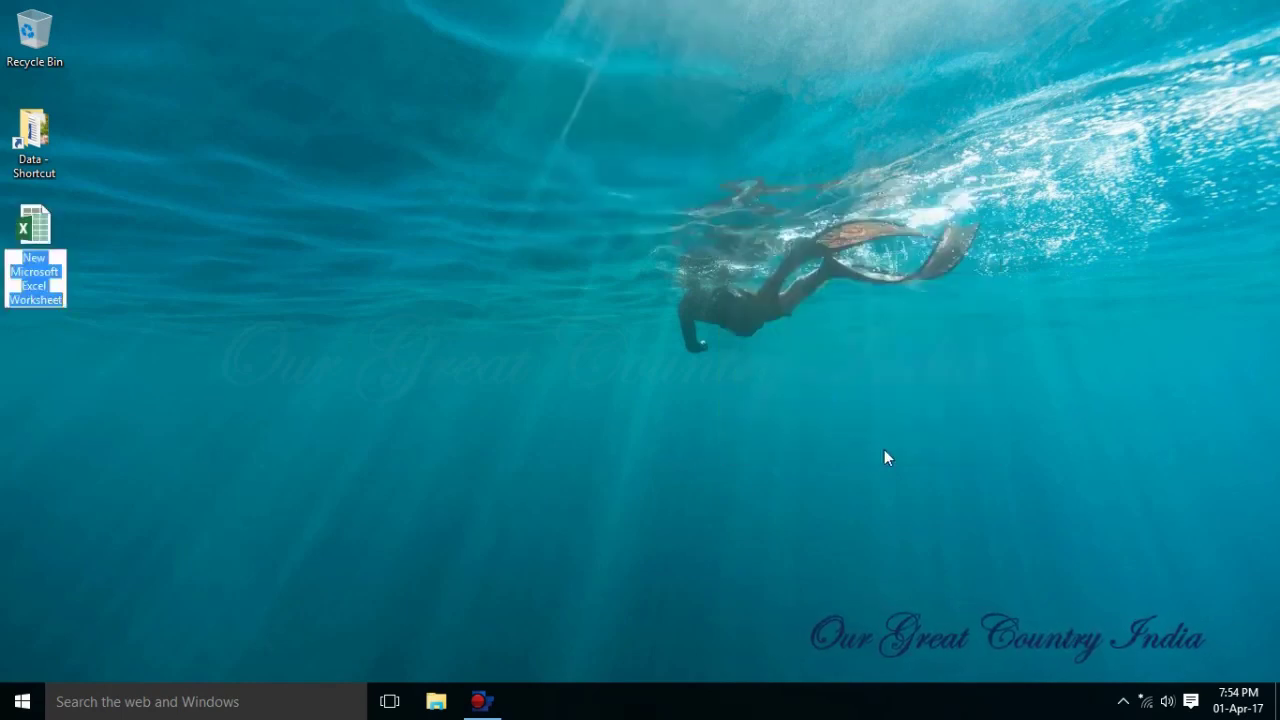
type("Ledger")
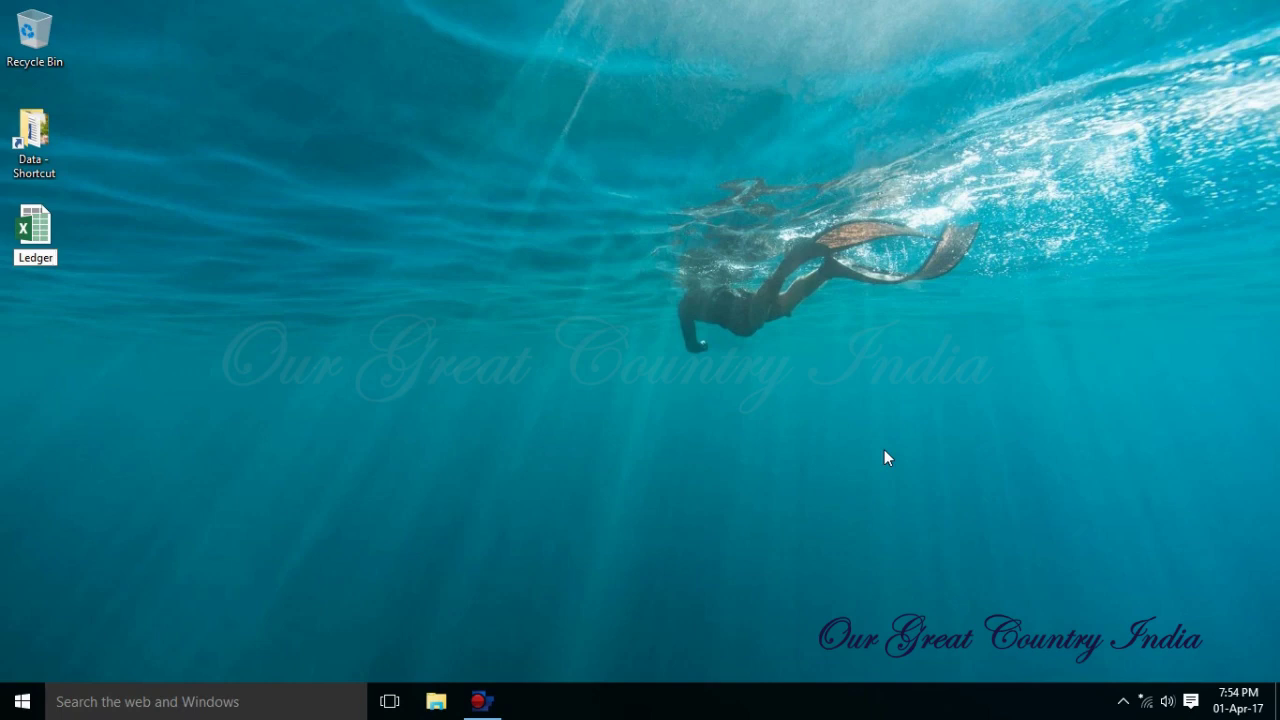
key("Return")
right_click(24, 229)
left_click(100, 241)
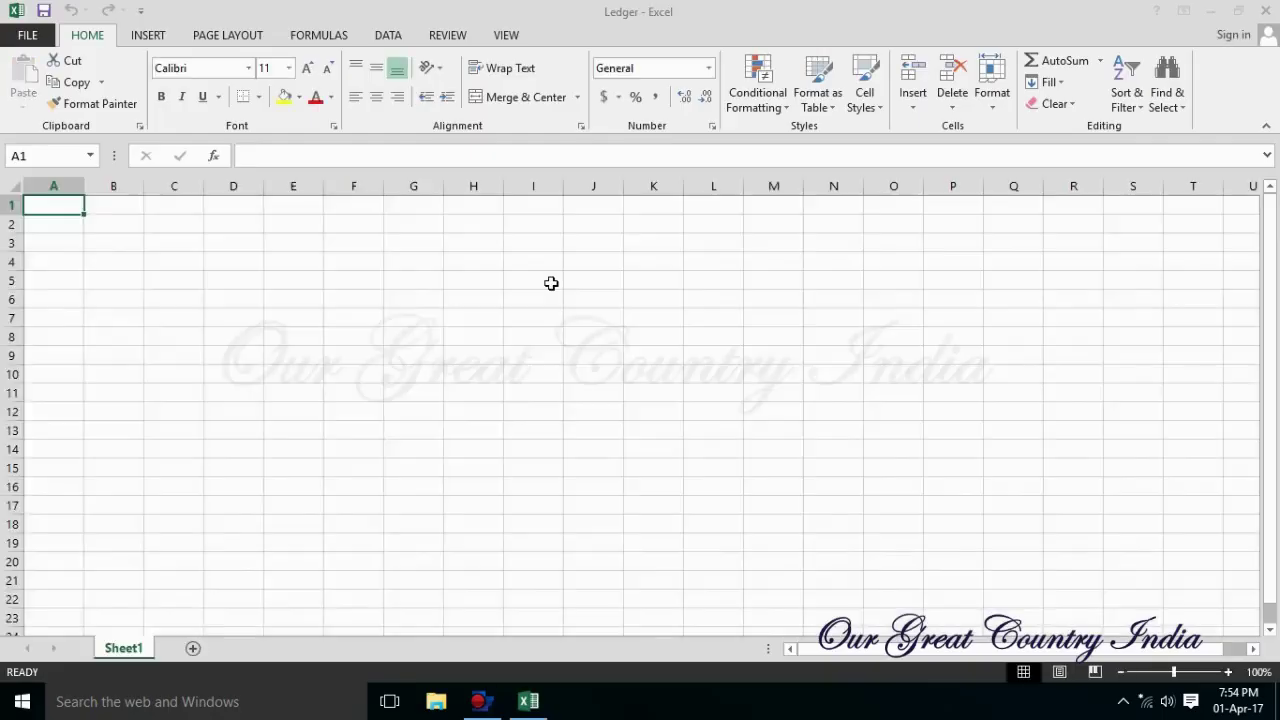
Enter the headings S.No., Party Name/ Ledger, Balance and Dr./Cr. in A1:D1.
type("S.No.")
key("Tab")
type("Party Name/ Ledger")
key("Tab")
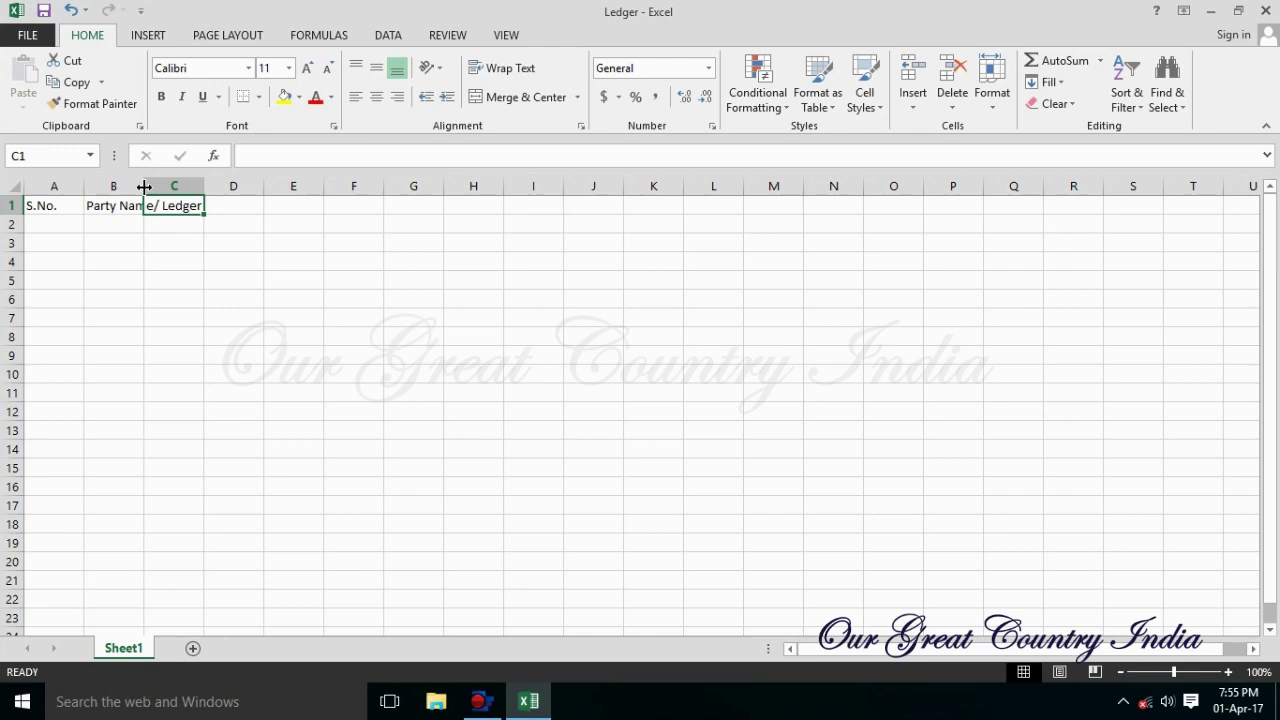
double_click(144, 186)
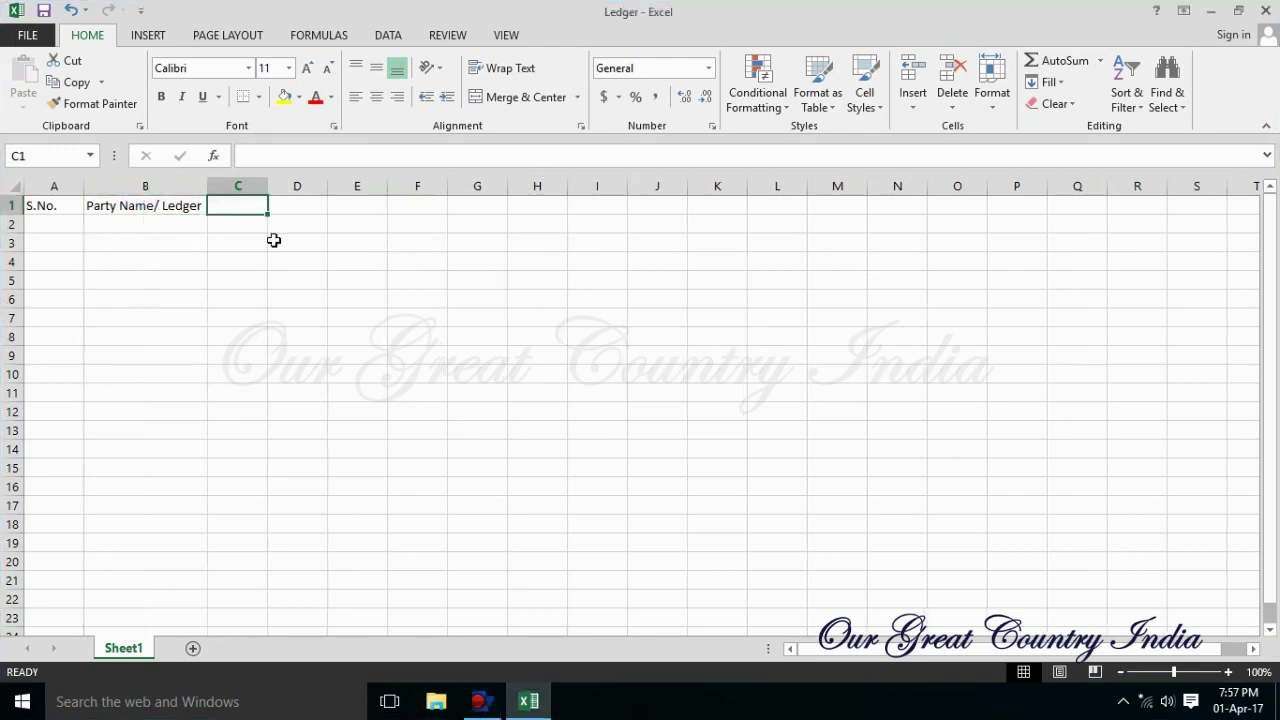
type("Balance\tDr./Cr.")
Fill serial numbers 1 to 10 in column A, widen column B, and centre column A.
left_click(77, 229)
type("1 2")
left_click_drag(61, 226, 77, 314)
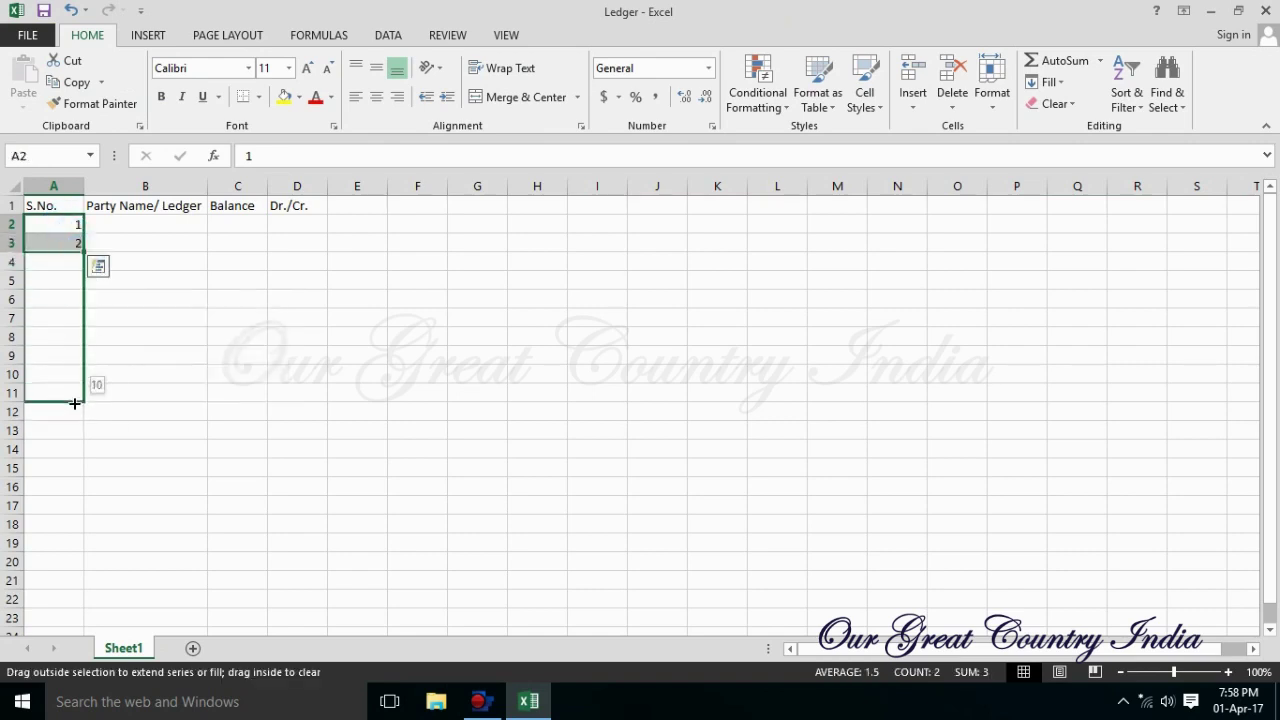
left_click_drag(75, 403, 75, 403)
left_click(222, 410)
left_click_drag(202, 188, 437, 187)
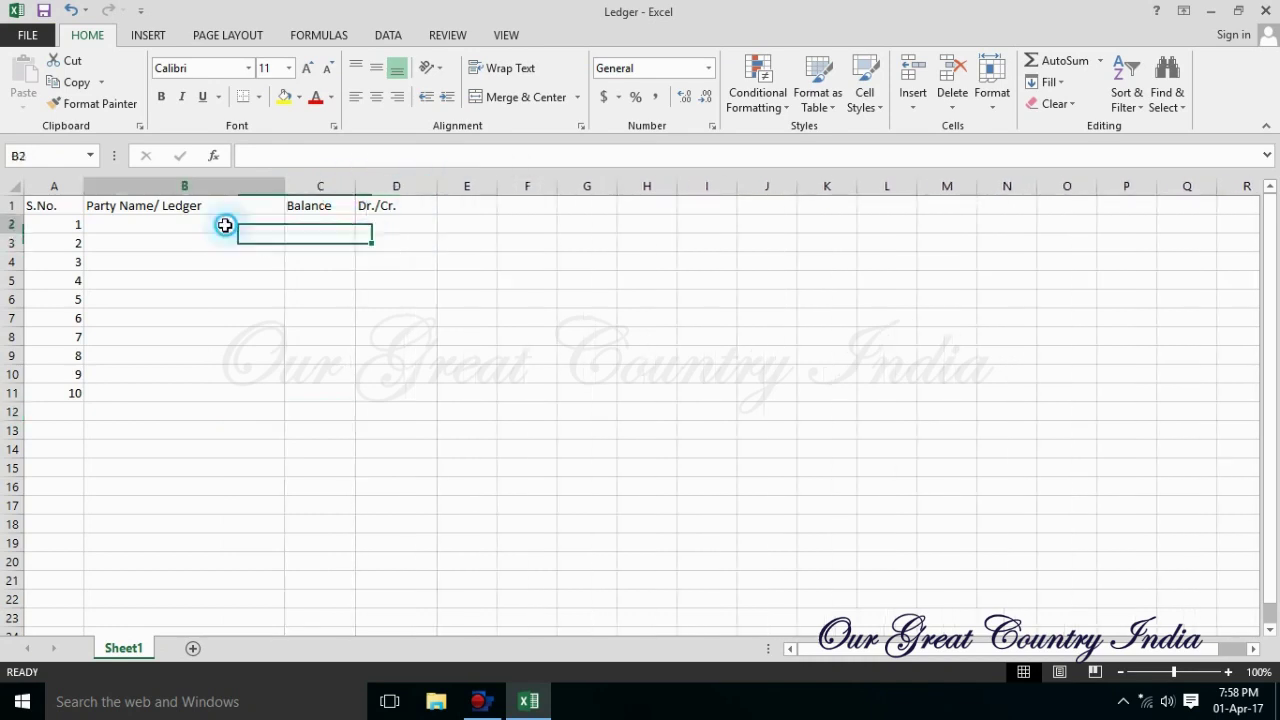
left_click(54, 186)
left_click(376, 97)
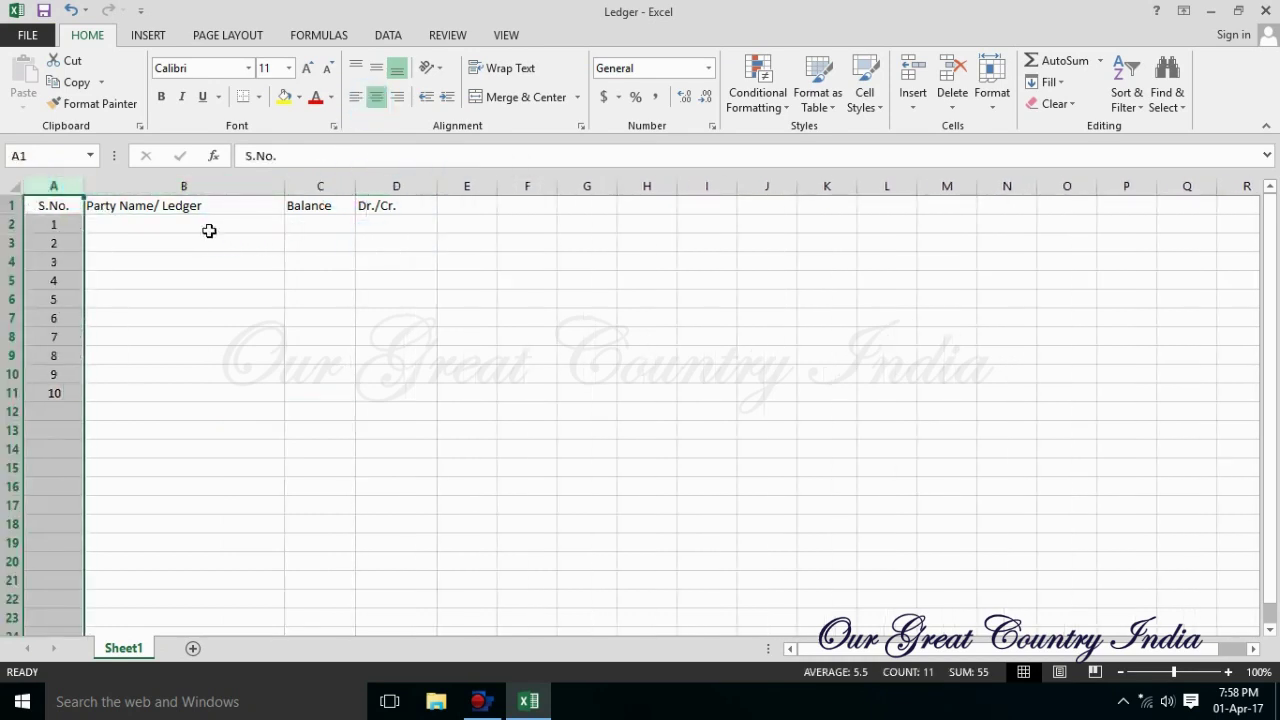
Enter Om Trading Company, Bharat Trading Company, Sun India Pvt. Ltd, Pawan Groups & Company, Shivam Pvt. Ltd.
left_click(212, 228)
type("Om Trading Company")
key("Tab")
left_click(219, 248)
type("BHar")
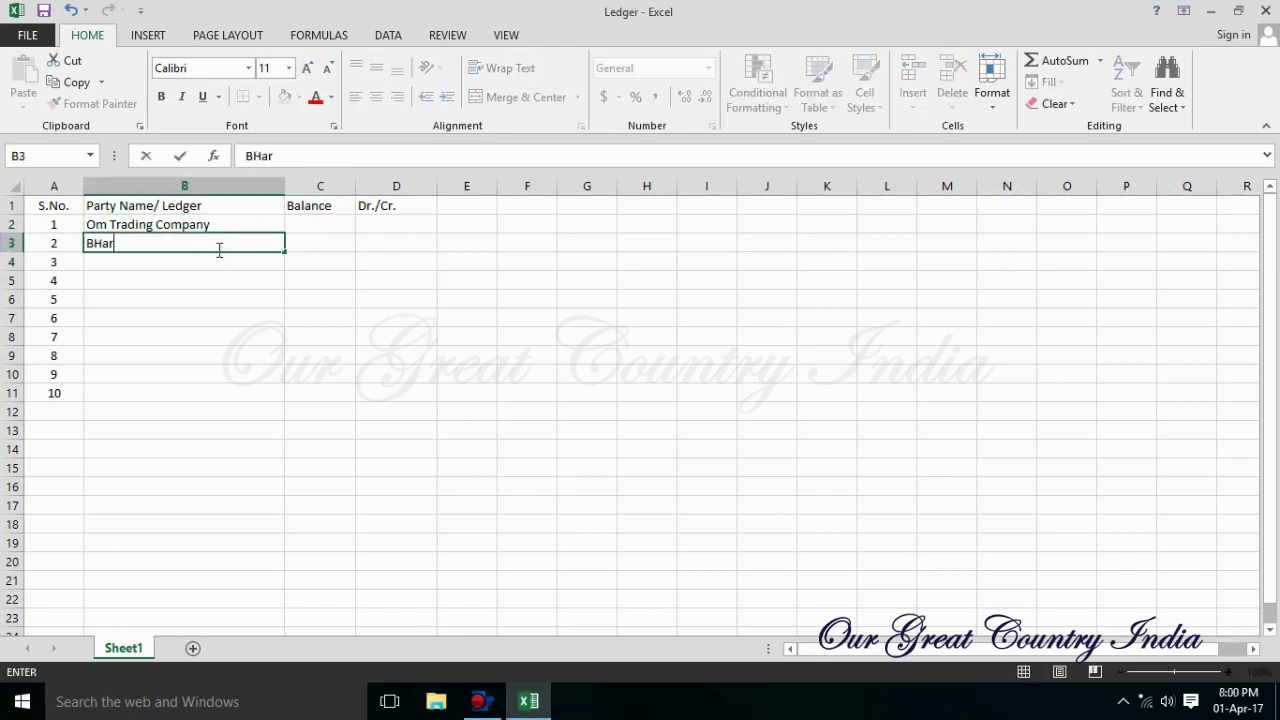
type(" Company")
key("Return")
type("Sun India Pvt. Ltd")
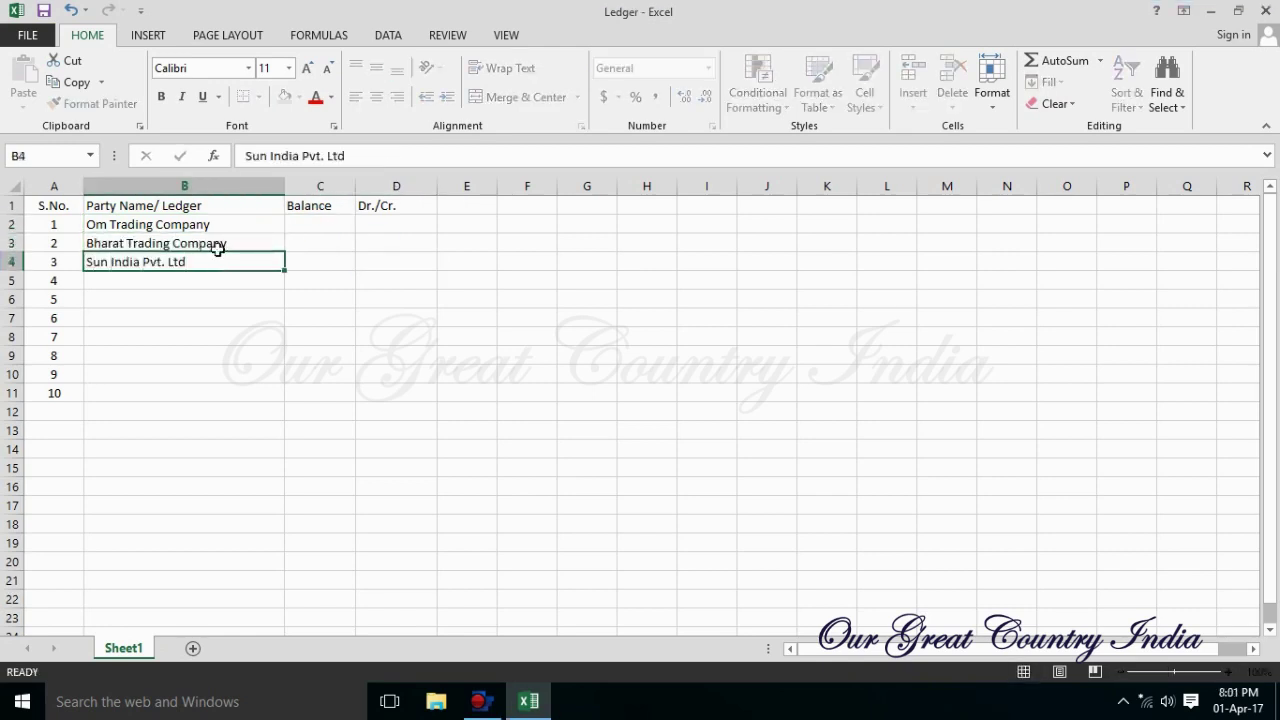
key("Return")
type("Pawan Groups & Company")
key("Return")
type("Shivam Pvt. Ltd")
key("Return")
Enter Mehta & Company, Gupta & Sons, Seth & Sons Pvt. Ltd, Aggarwal Trading Company, Anoop & Company Pvt. Ltd.
type("Mehta")
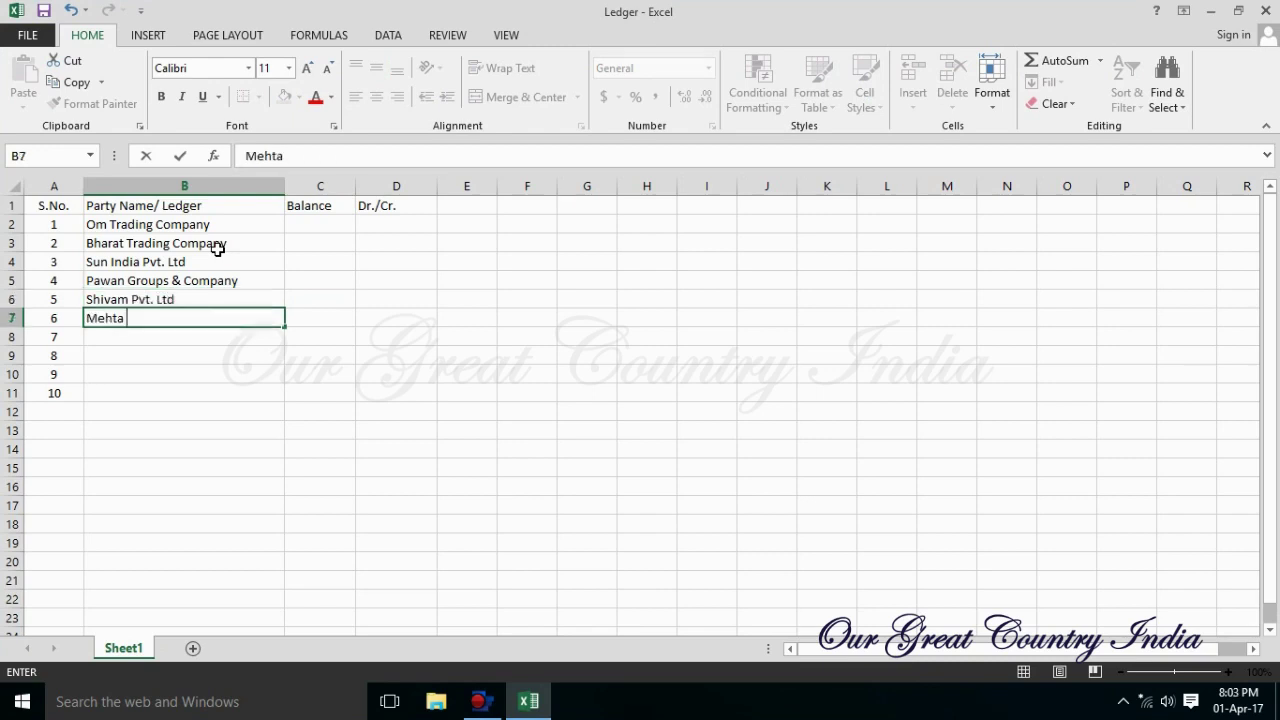
key("Return")
type("Gupta & Son")
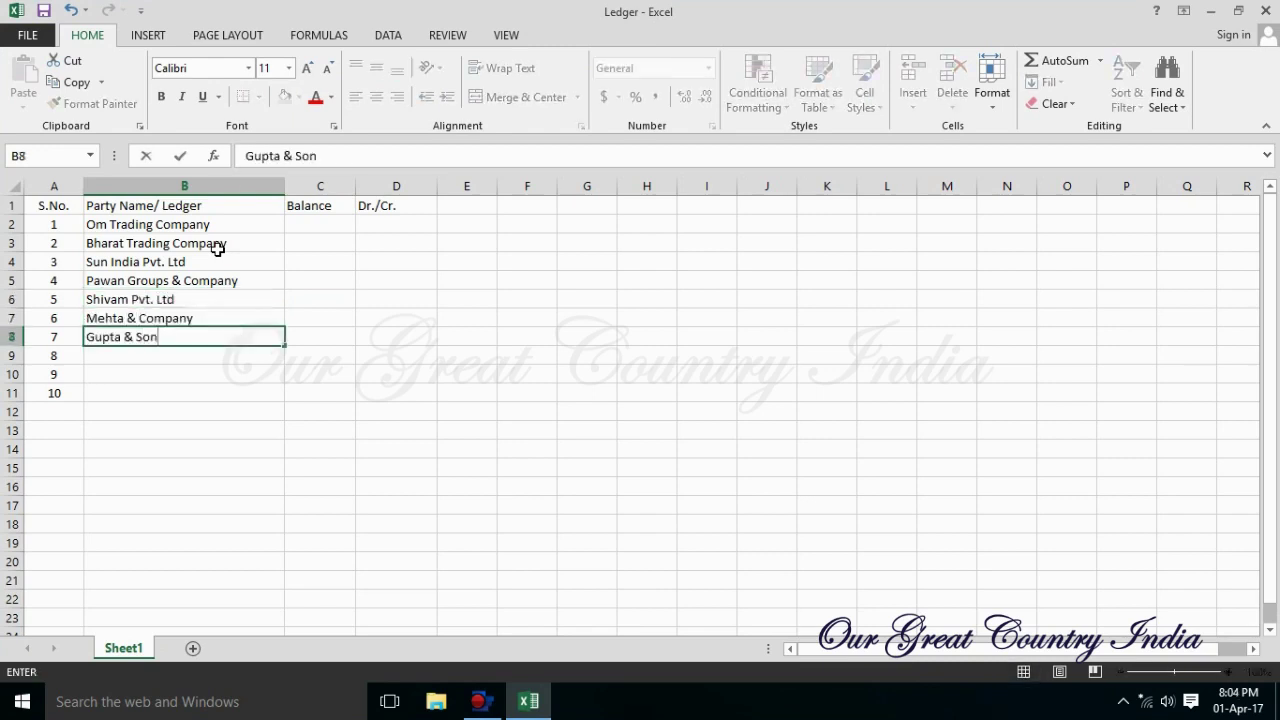
type("s")
key("Return")
type("Set")
key("Return")
type("Aggr")
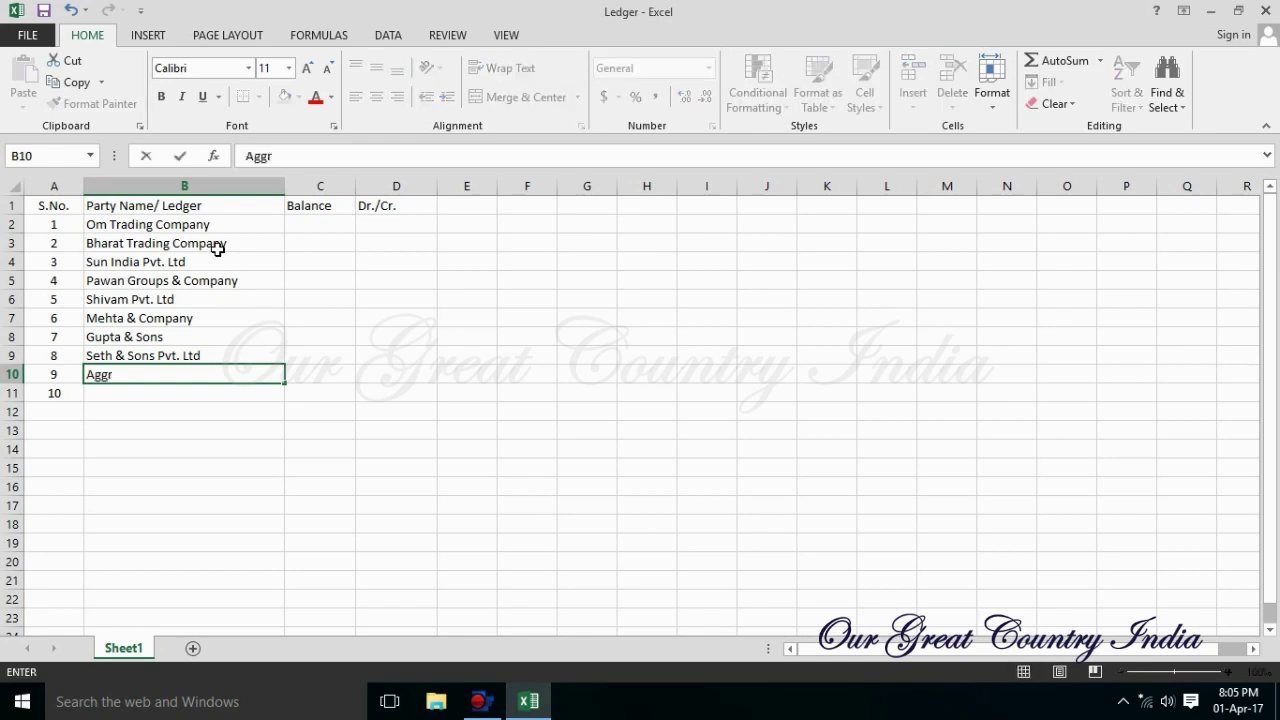
type("Company")
key("Return")
type("Anoop & Company Pv")
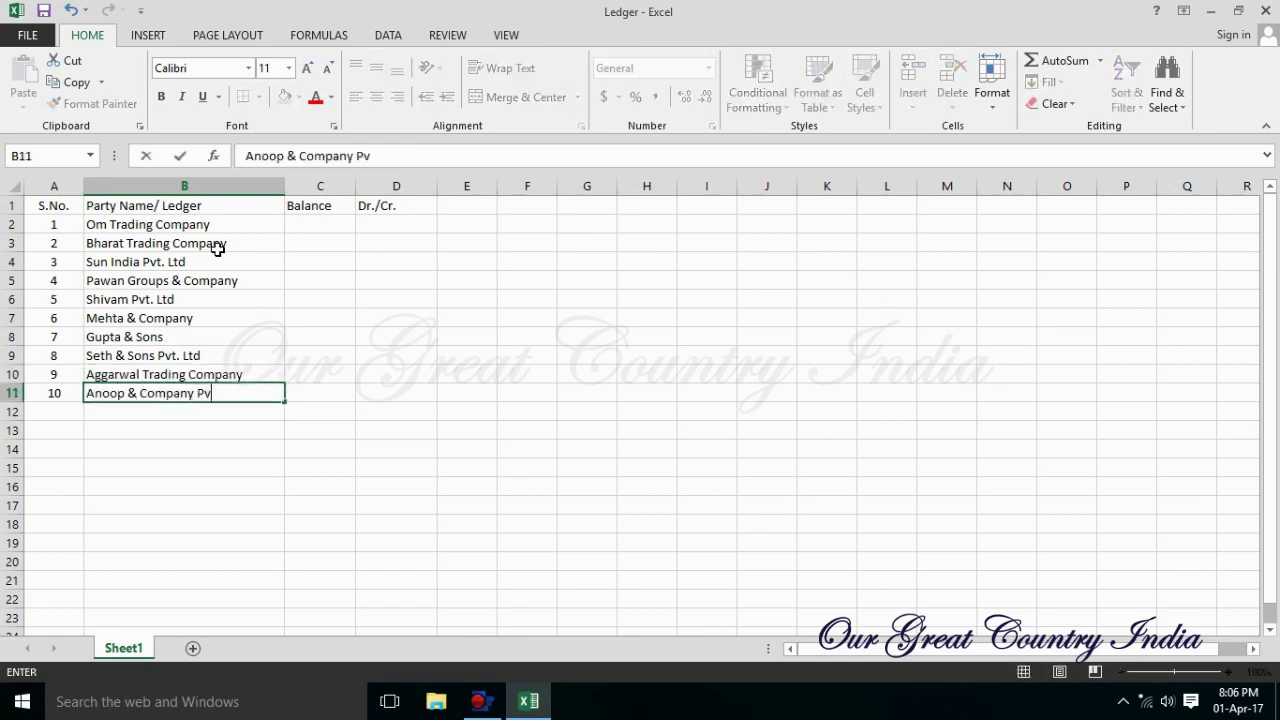
type("t. Ltd")
key("Return")
Insert a blank row above the table's heading row.
left_click(17, 207)
right_click(18, 207)
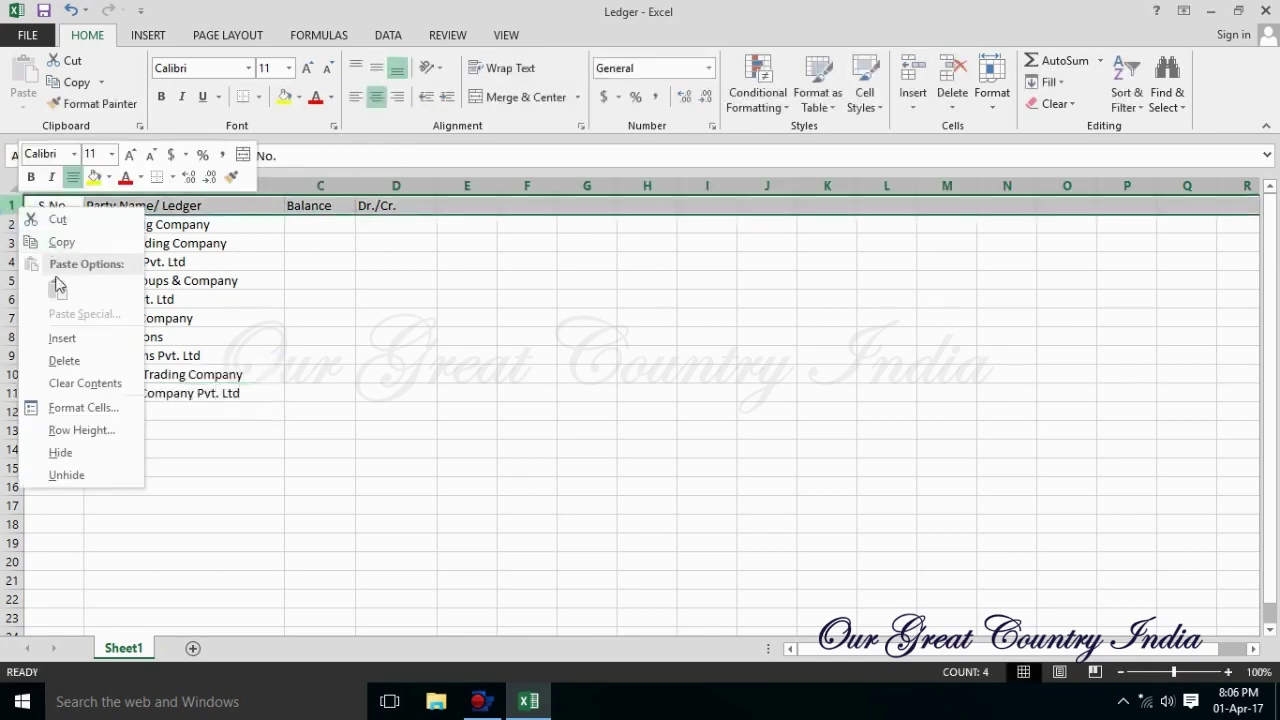
left_click(60, 338)
left_click(513, 349)
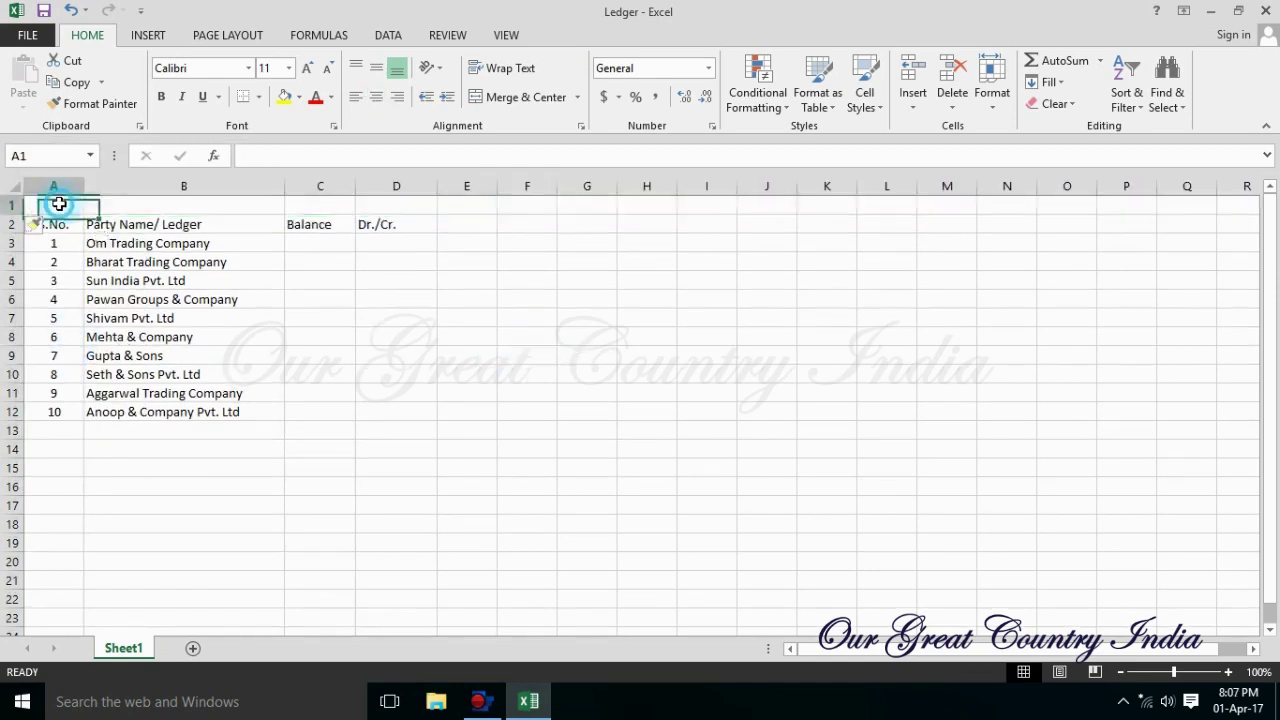
Merge and centre A1:D1 with the bold title 'Your Company Name'.
left_click_drag(54, 203, 381, 213)
left_click(490, 97)
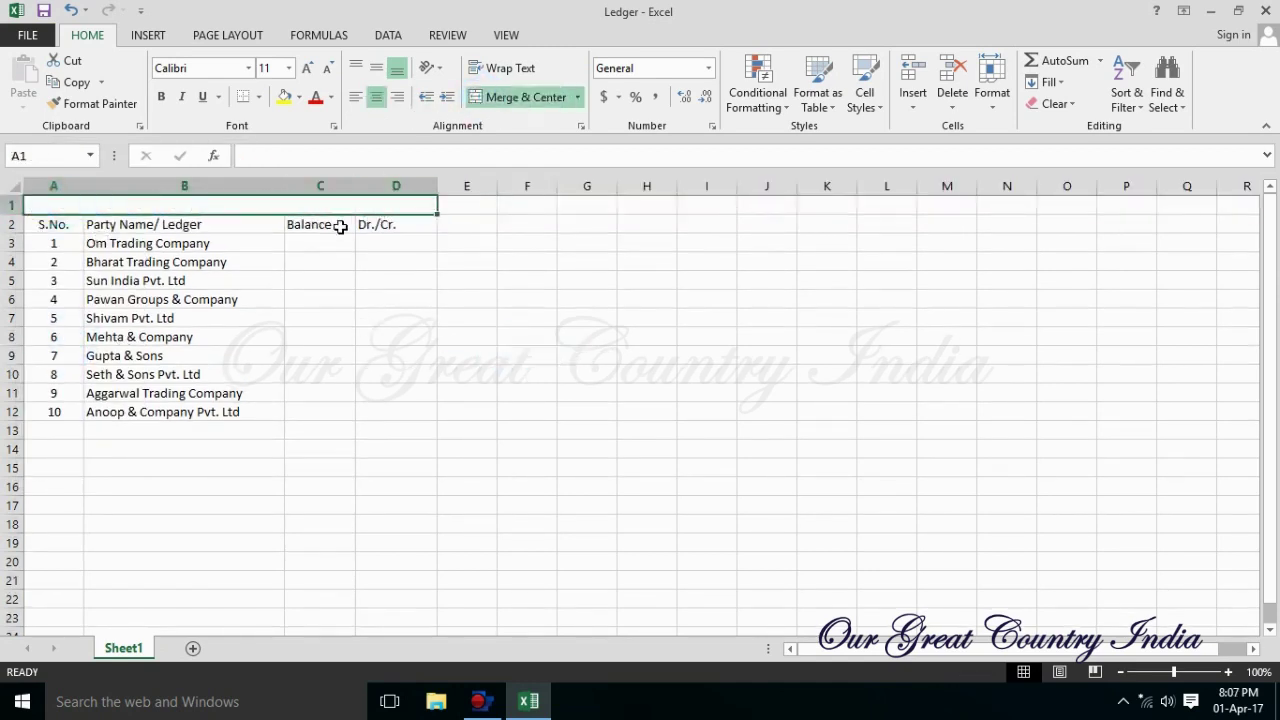
type("Y Name")
key("Tab")
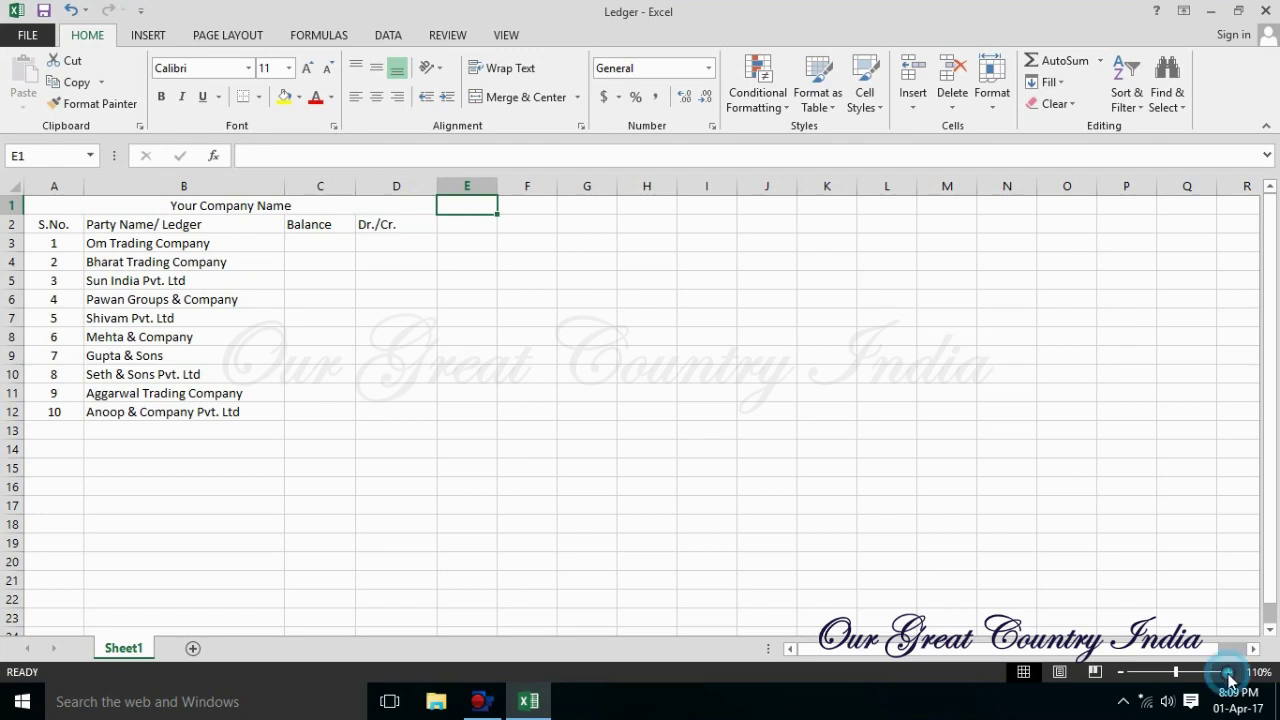
left_click(1228, 672)
left_click(1228, 672)
left_click(1228, 672)
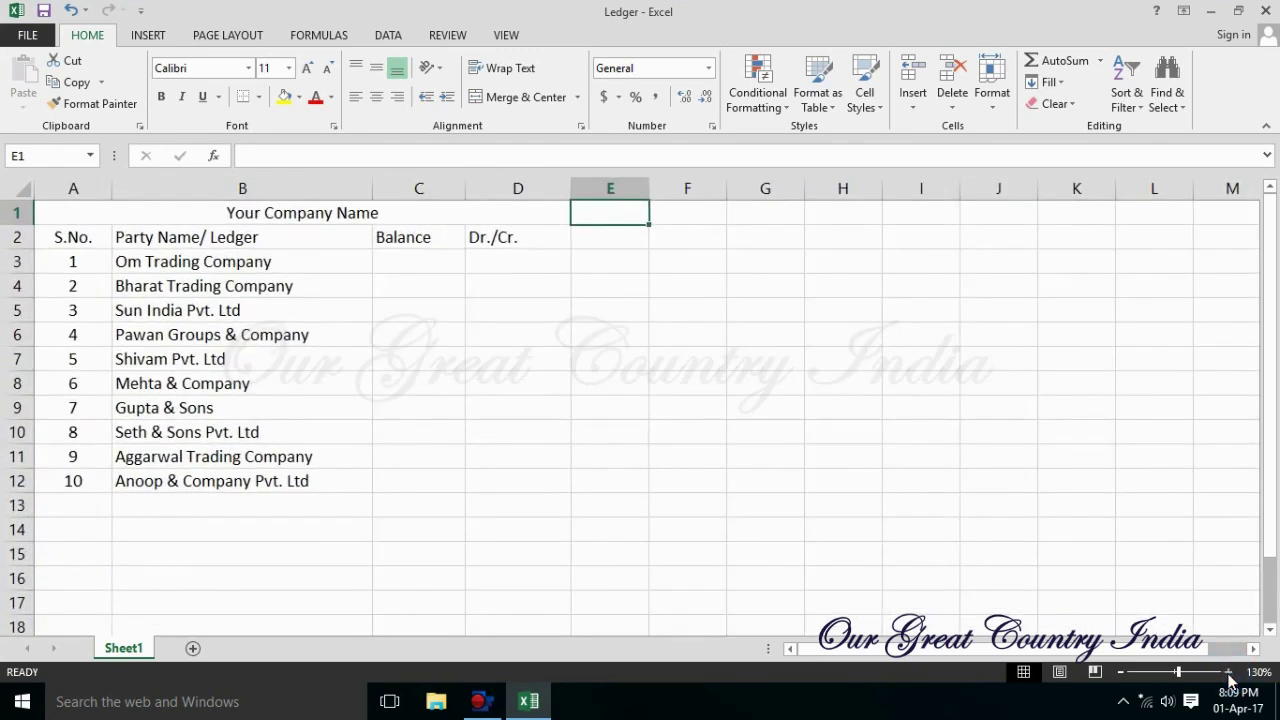
left_click(1228, 672)
left_click(110, 219)
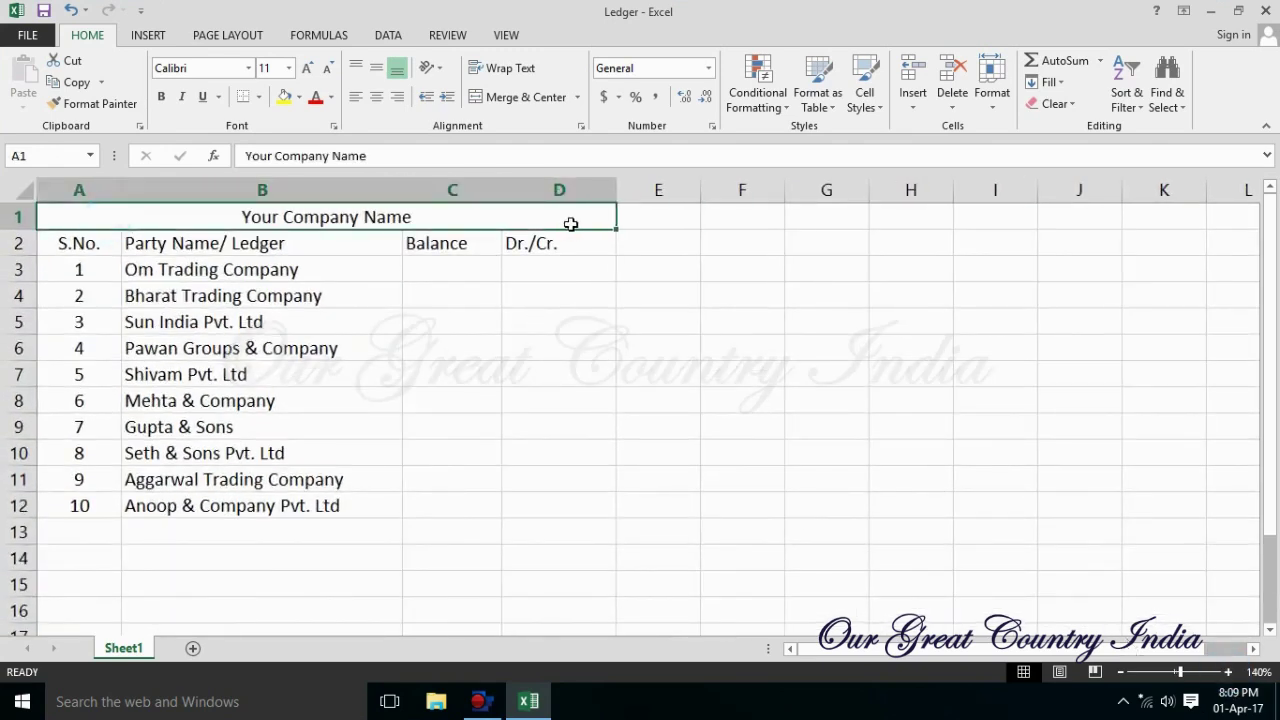
left_click(161, 97)
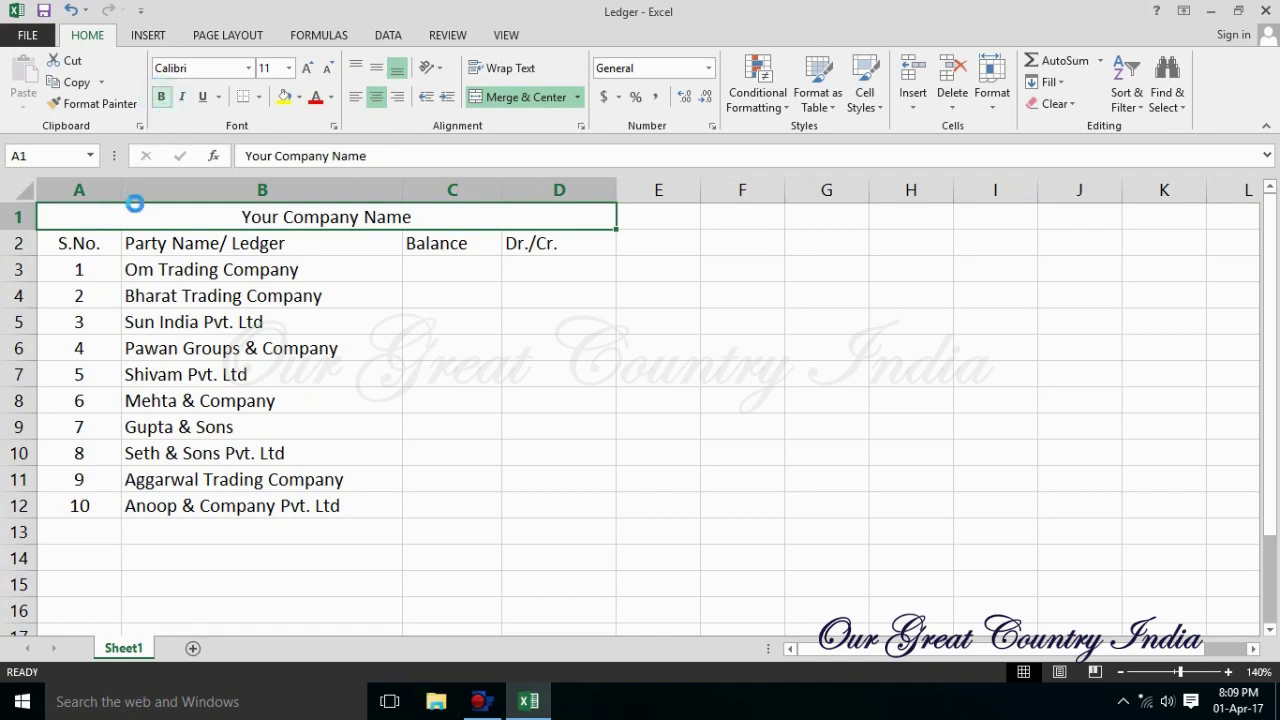
Give header row A2:D2 a dark blue fill with white text and widen columns C and D.
left_click_drag(84, 244, 557, 247)
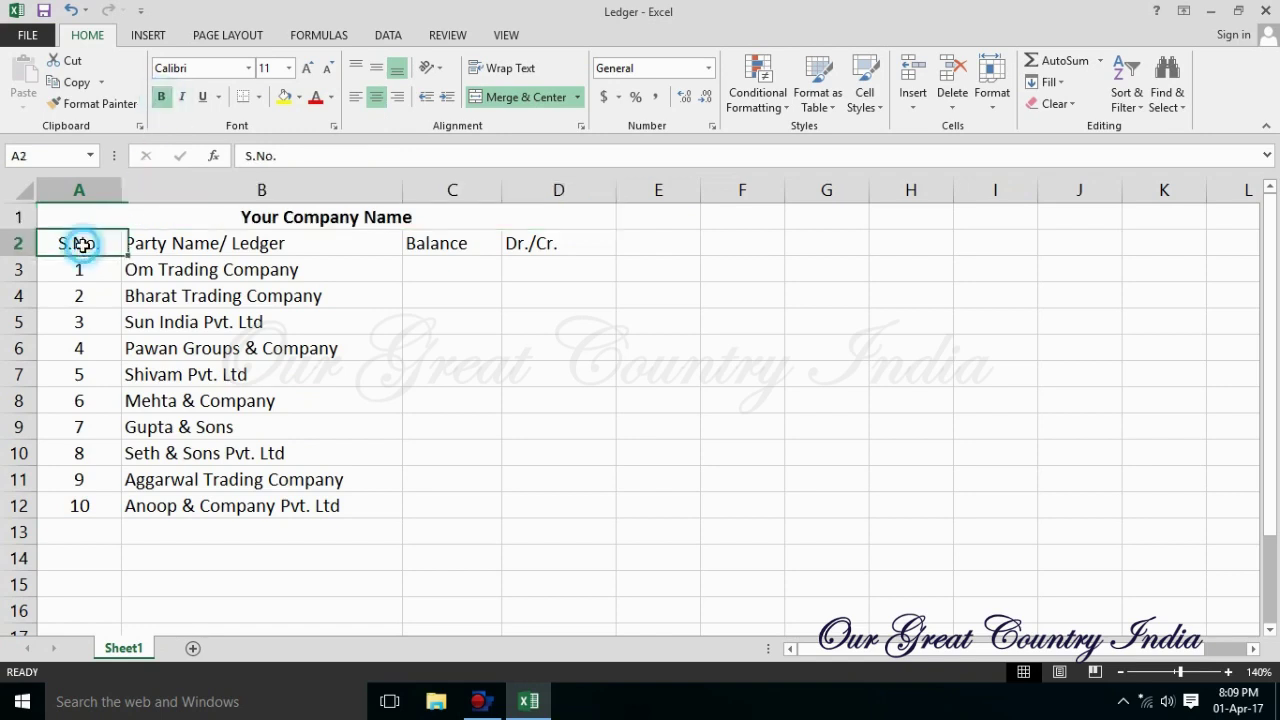
left_click(299, 97)
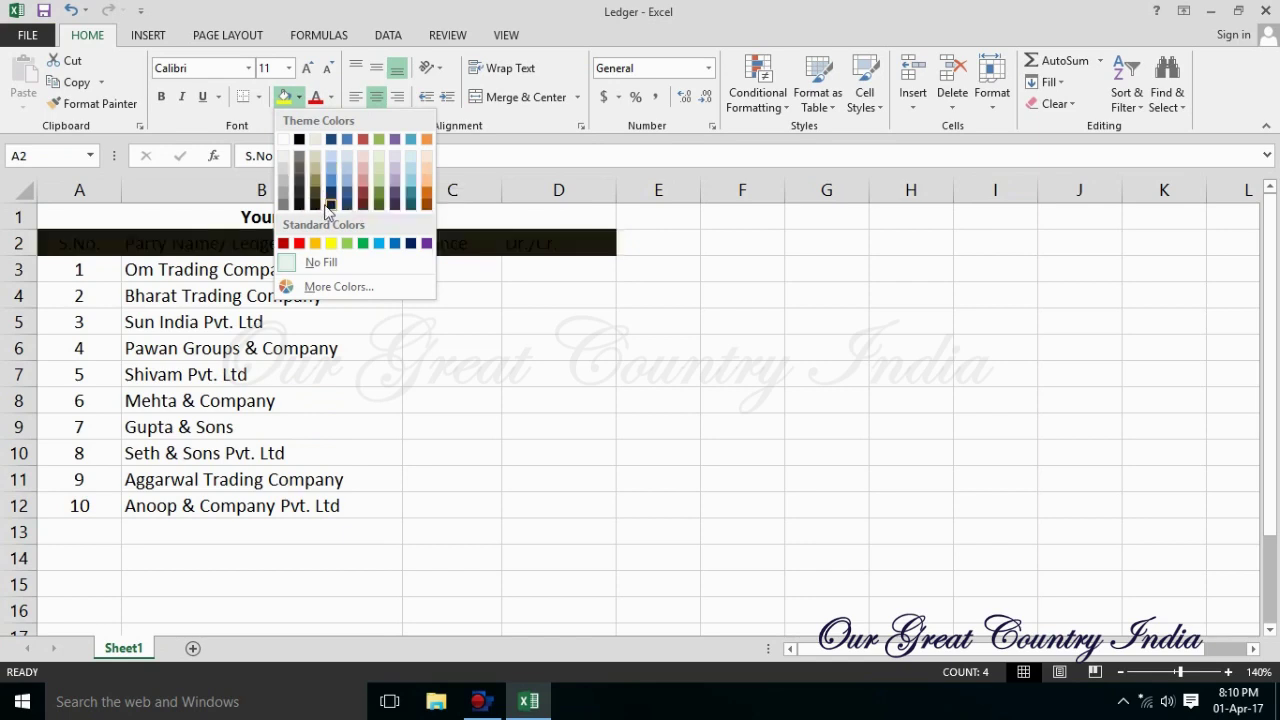
left_click(331, 139)
left_click(331, 97)
left_click(315, 162)
left_click(558, 426)
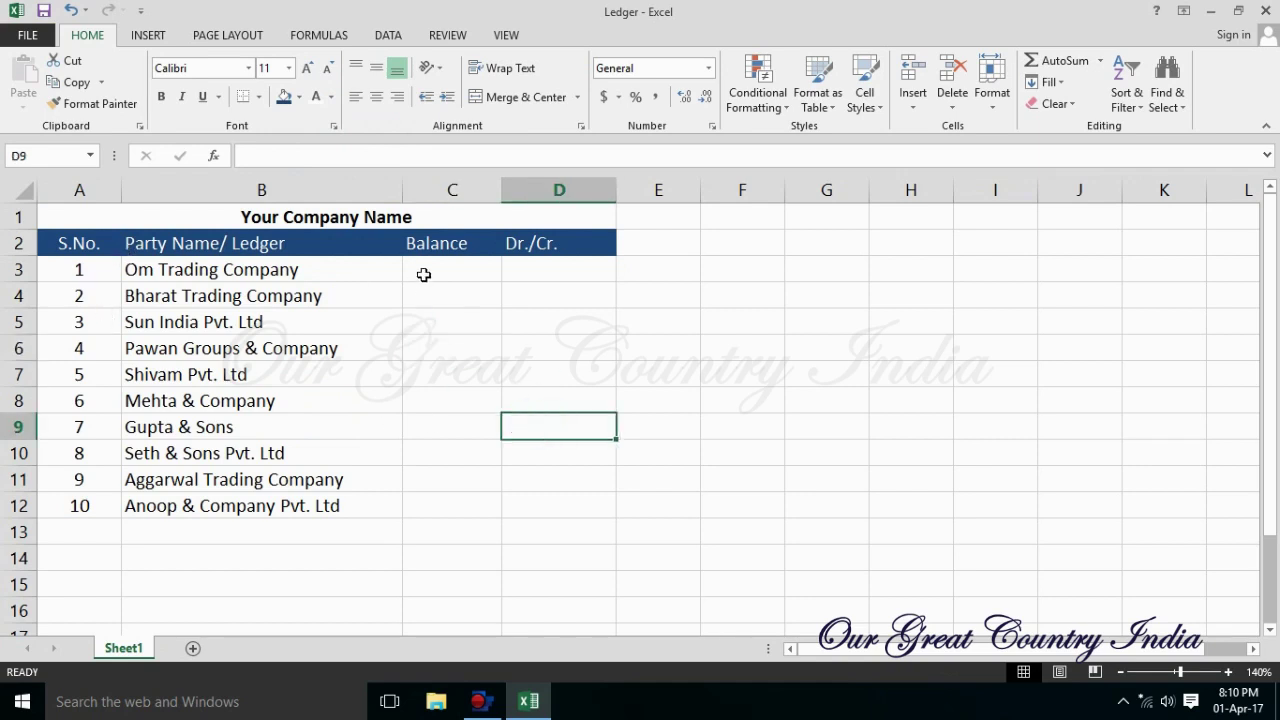
left_click_drag(502, 190, 547, 190)
left_click_drag(661, 190, 700, 190)
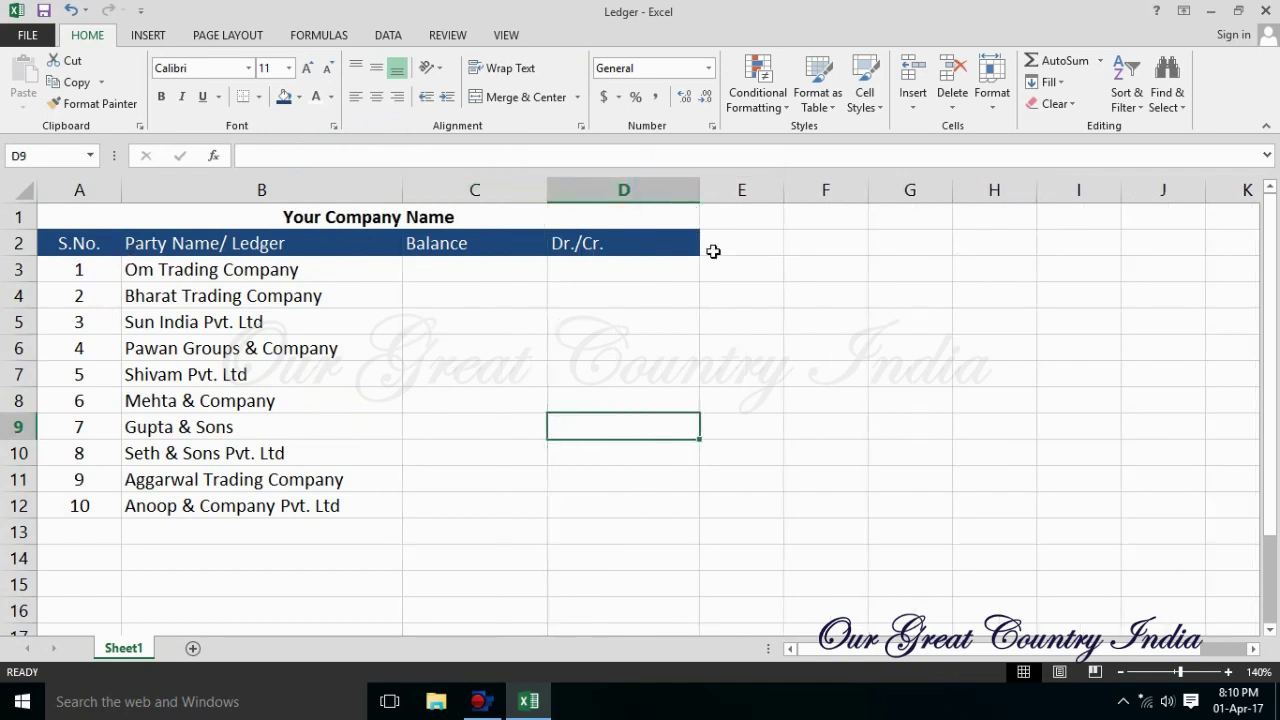
left_click(558, 351)
Enlarge the font of the merged title cell by two sizes.
left_click(414, 216)
left_click(306, 68)
left_click(306, 68)
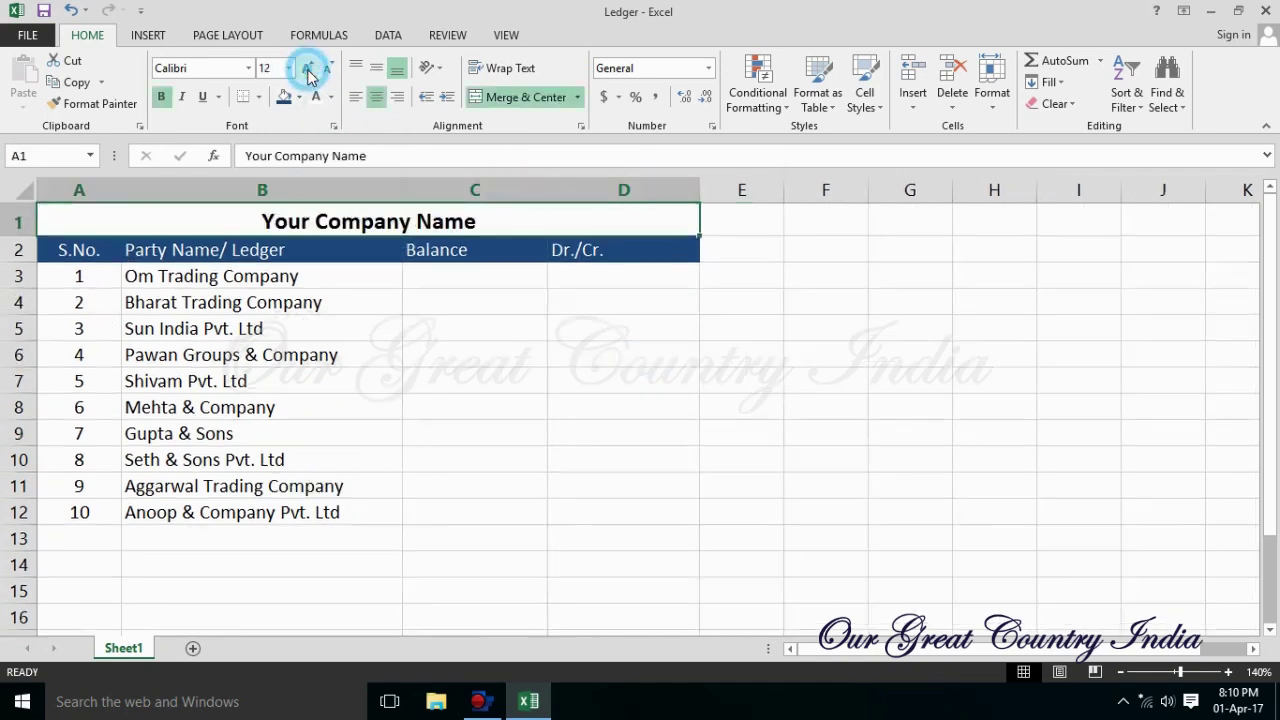
left_click(306, 68)
left_click(826, 437)
Apply all borders to the whole table A1:D12.
left_click_drag(88, 217, 333, 516)
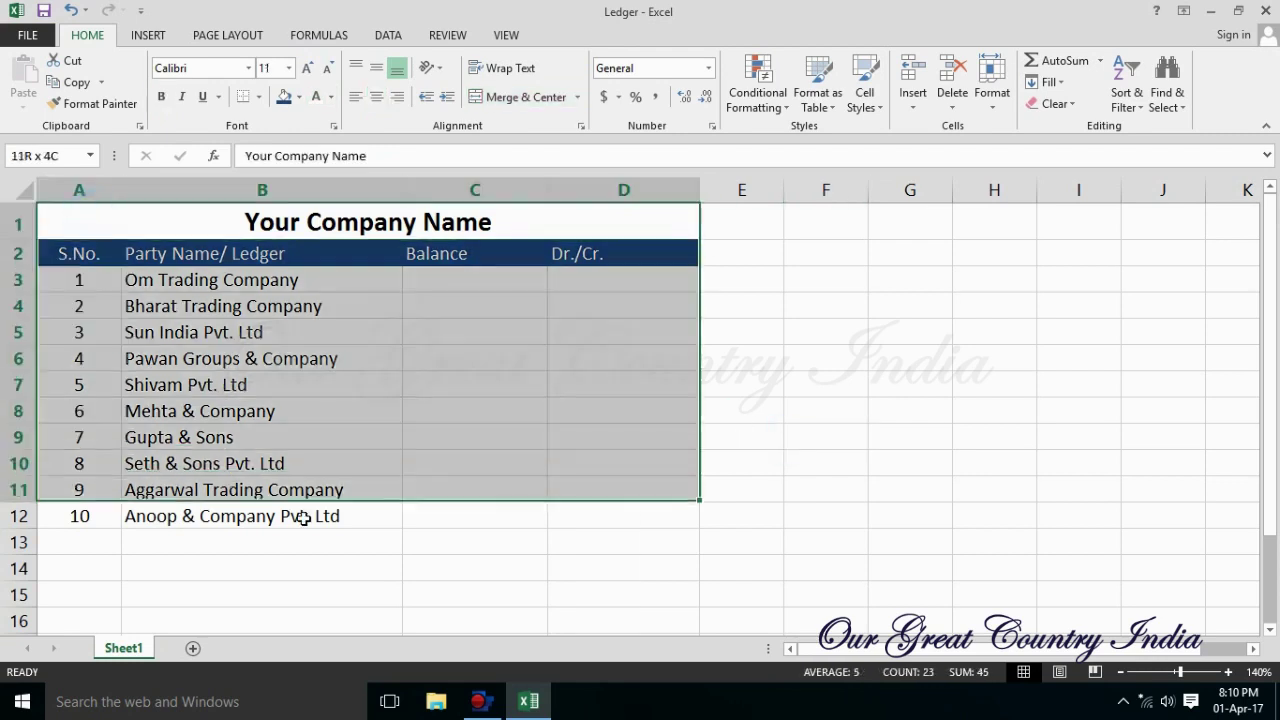
left_click(259, 97)
left_click(280, 256)
left_click(741, 358)
left_click(741, 410)
Centre the Balance and Dr./Cr. headings.
left_click_drag(500, 189, 600, 190)
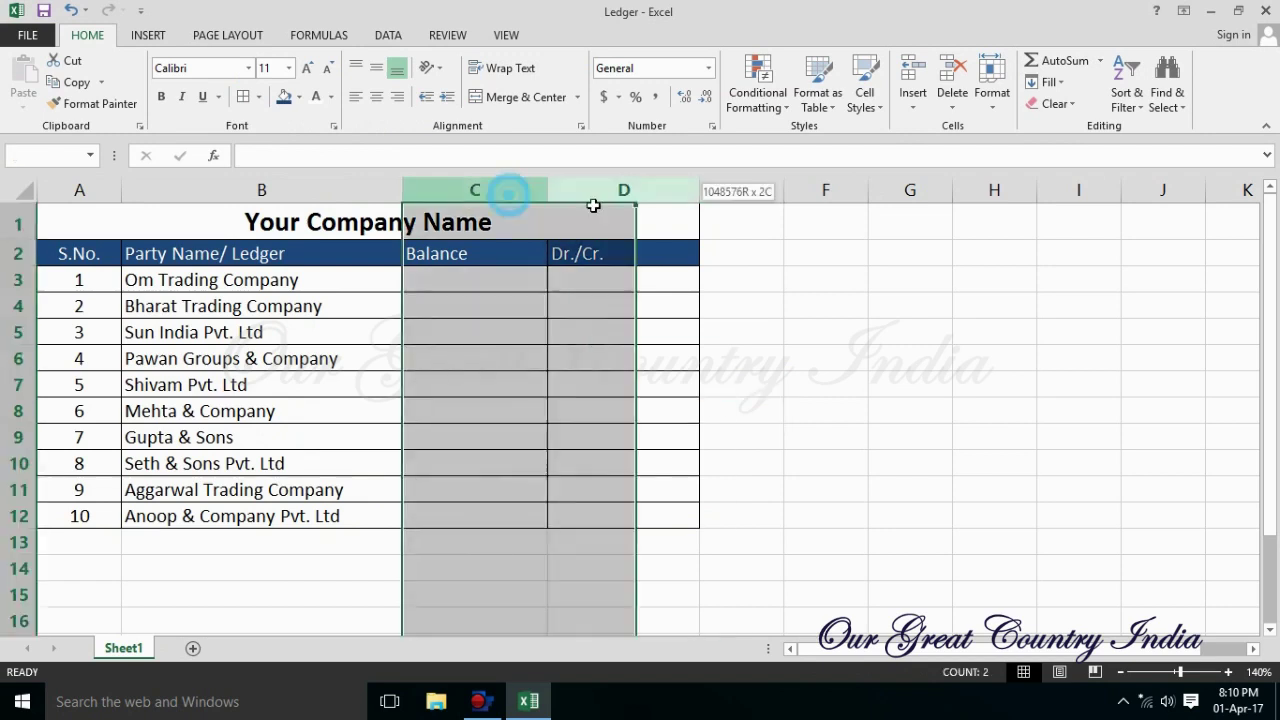
left_click(397, 97)
left_click(826, 305)
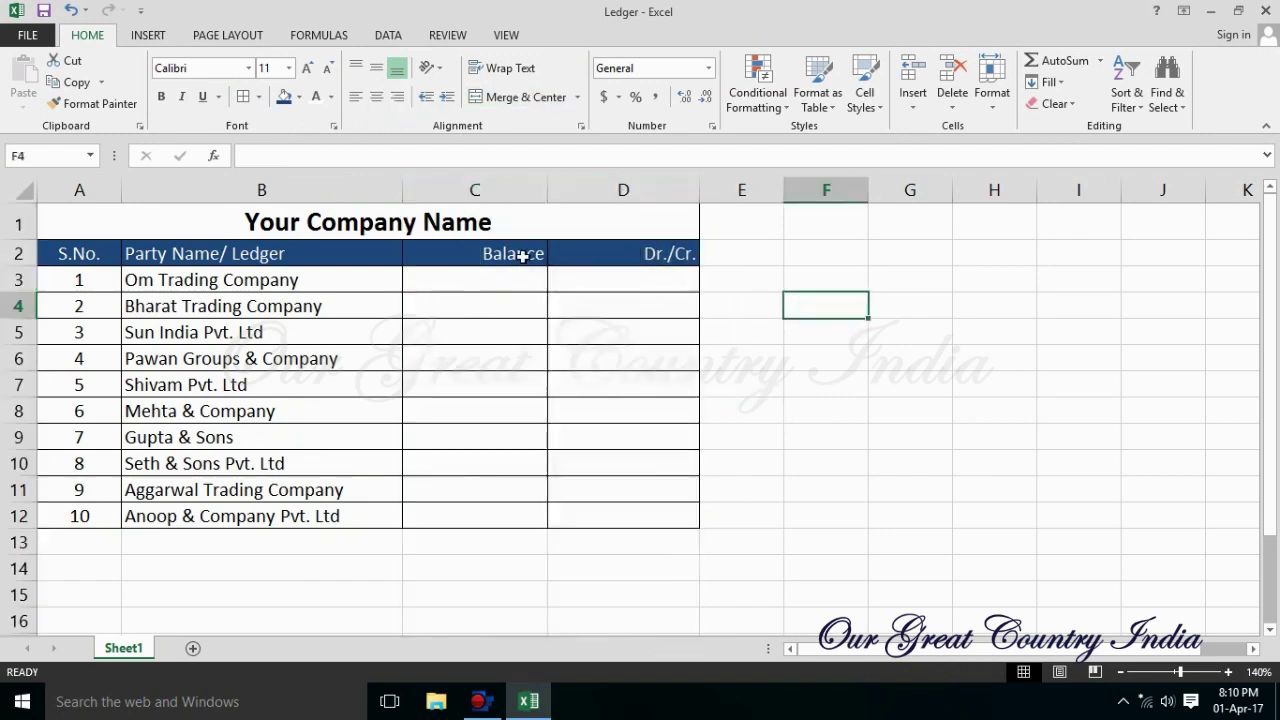
left_click_drag(520, 253, 650, 253)
left_click(376, 97)
left_click(820, 300)
left_click(746, 358)
left_click(741, 410)
Centre the Party Name/ Ledger heading.
left_click(205, 253)
left_click(376, 97)
left_click(725, 336)
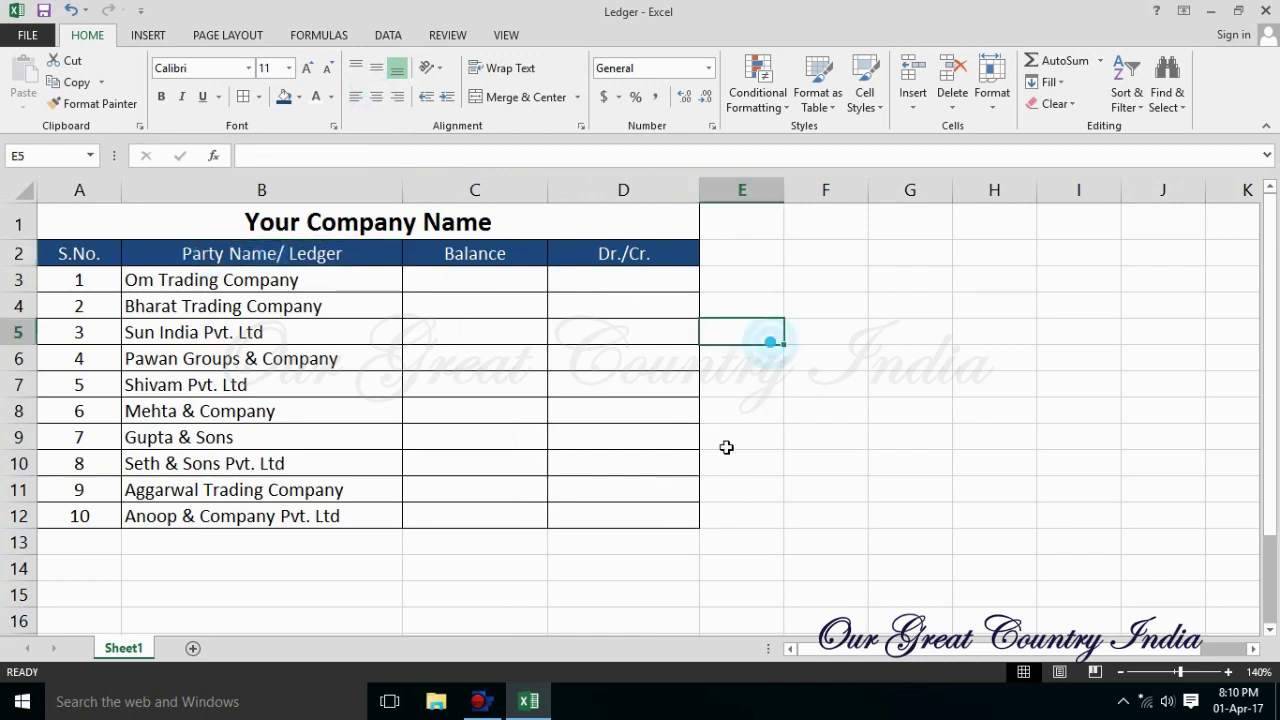
left_click(728, 460)
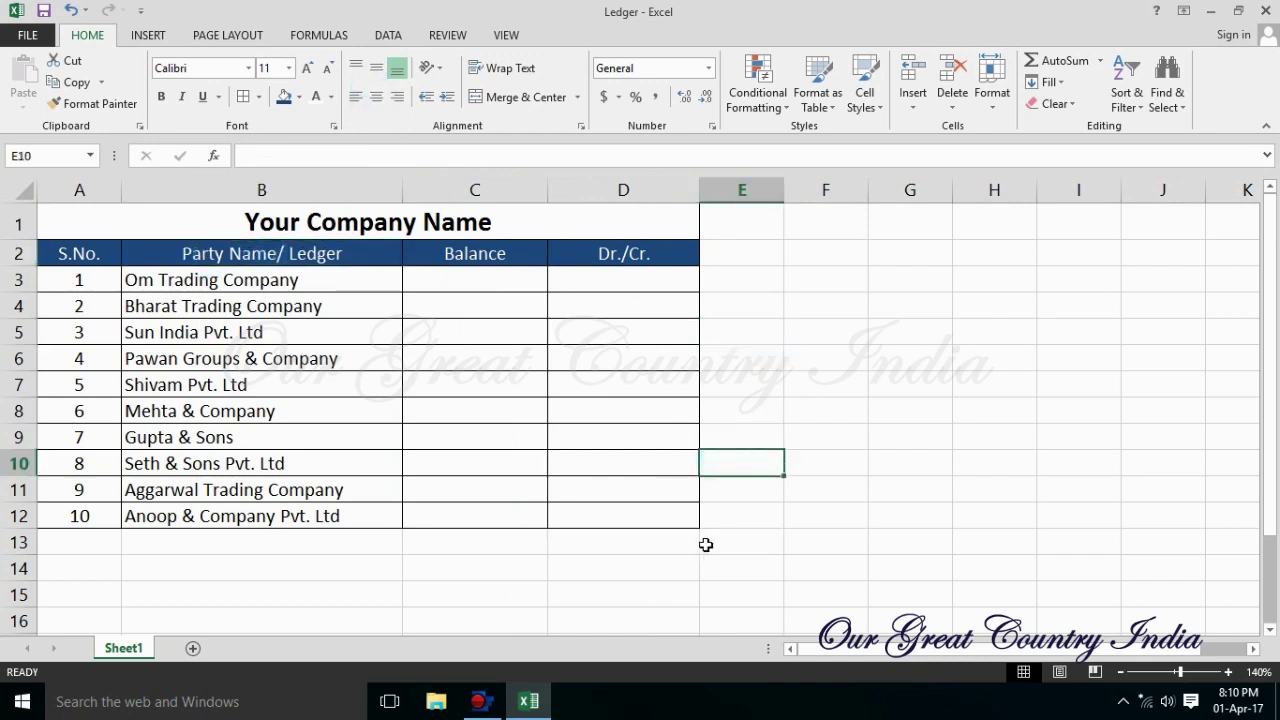
left_click(707, 543)
left_click(888, 545)
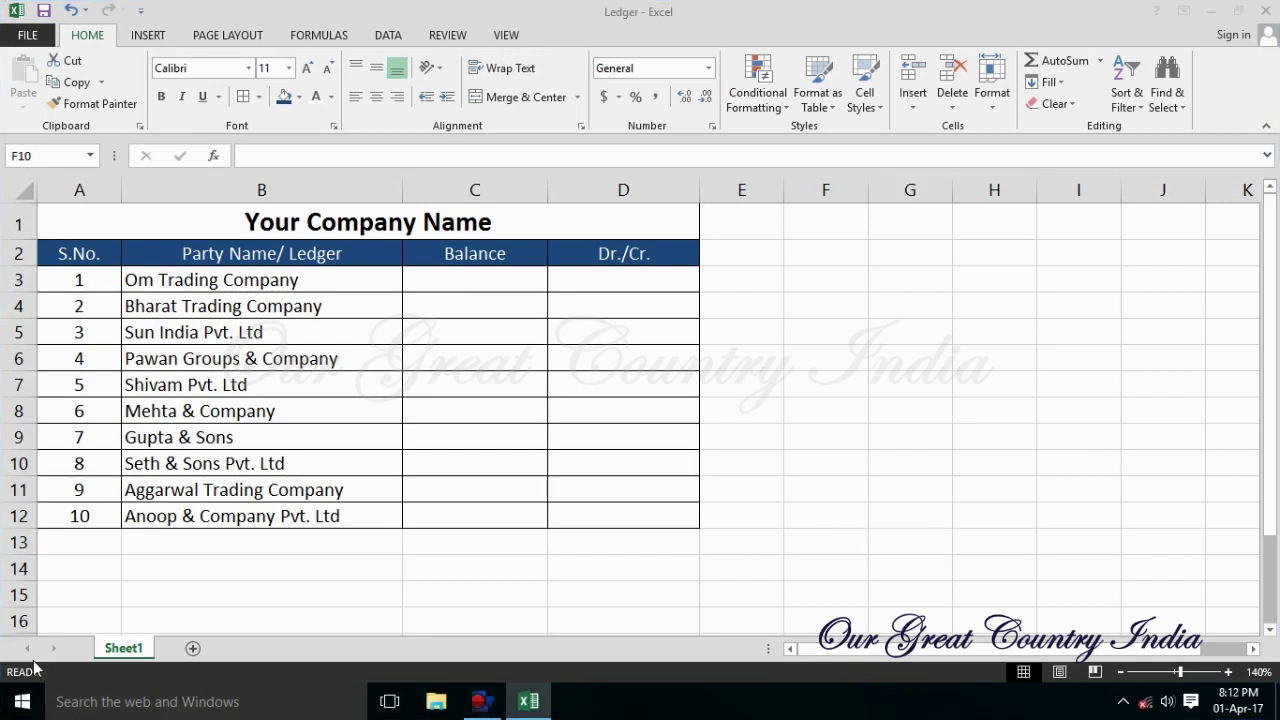
Add Sheet2, then sort Sheet1's parties A to Z by Party Name/ Ledger.
left_click(193, 650)
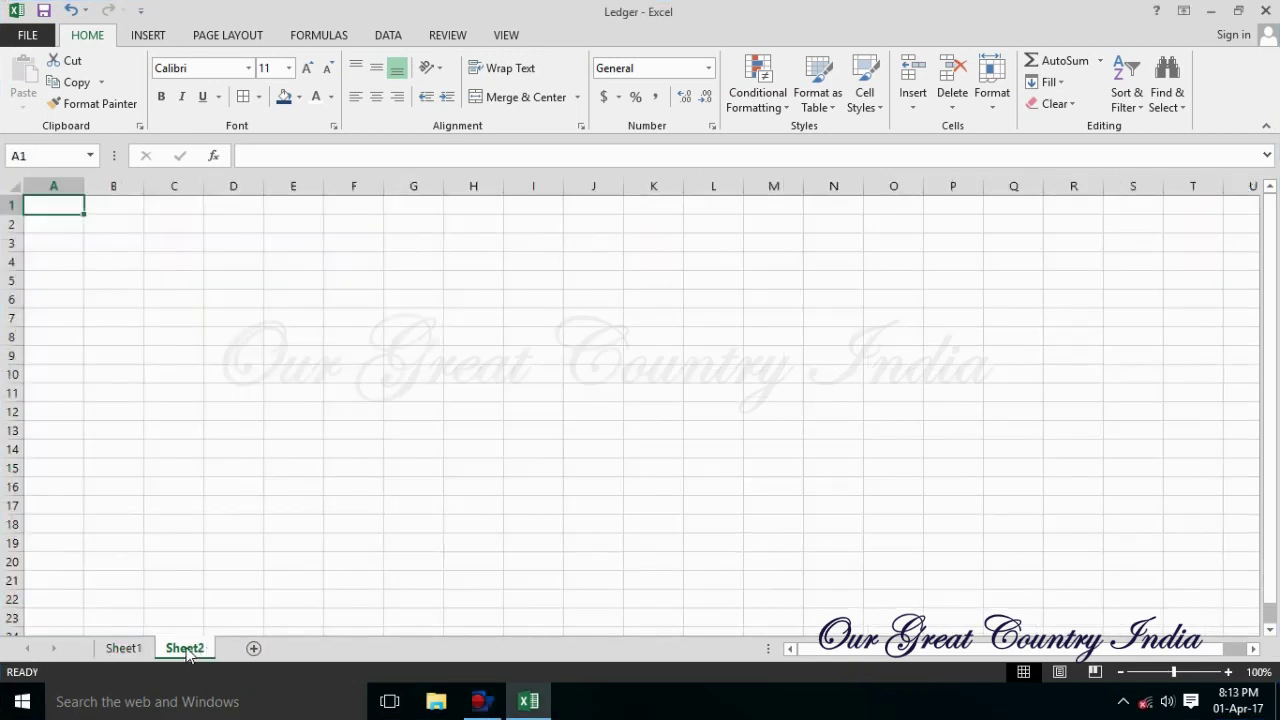
left_click(124, 647)
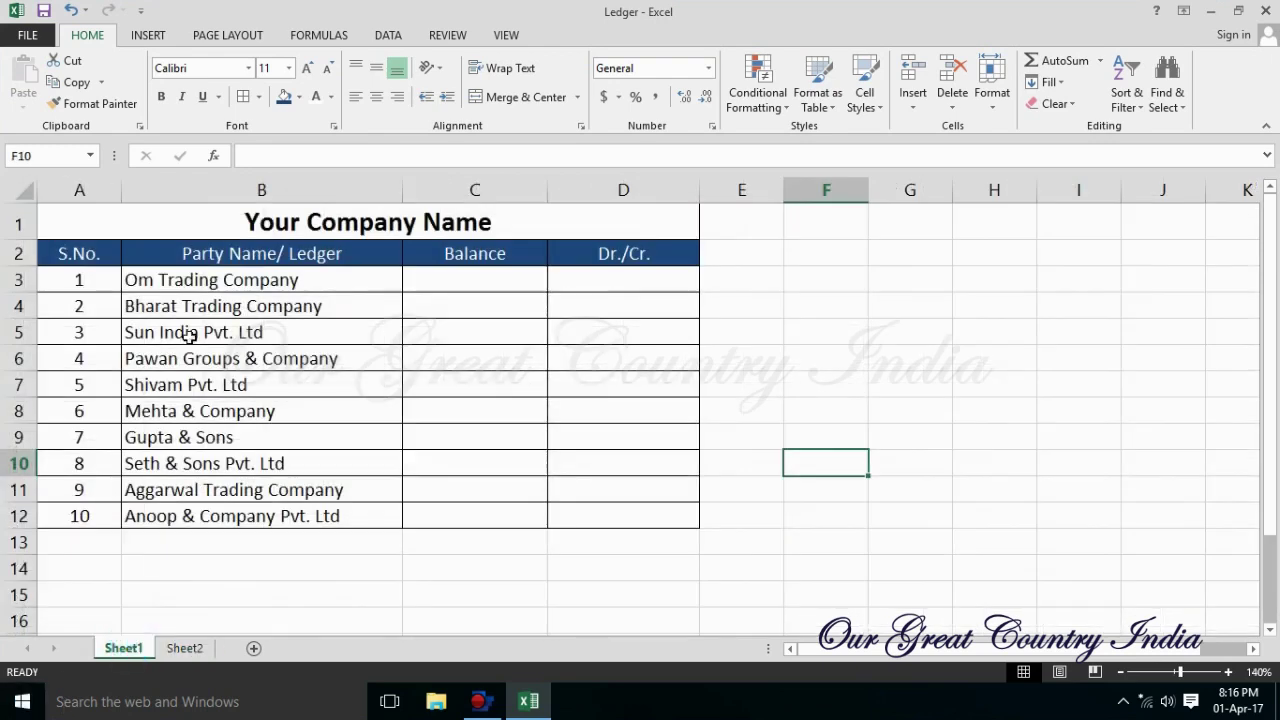
left_click(217, 254)
left_click(388, 35)
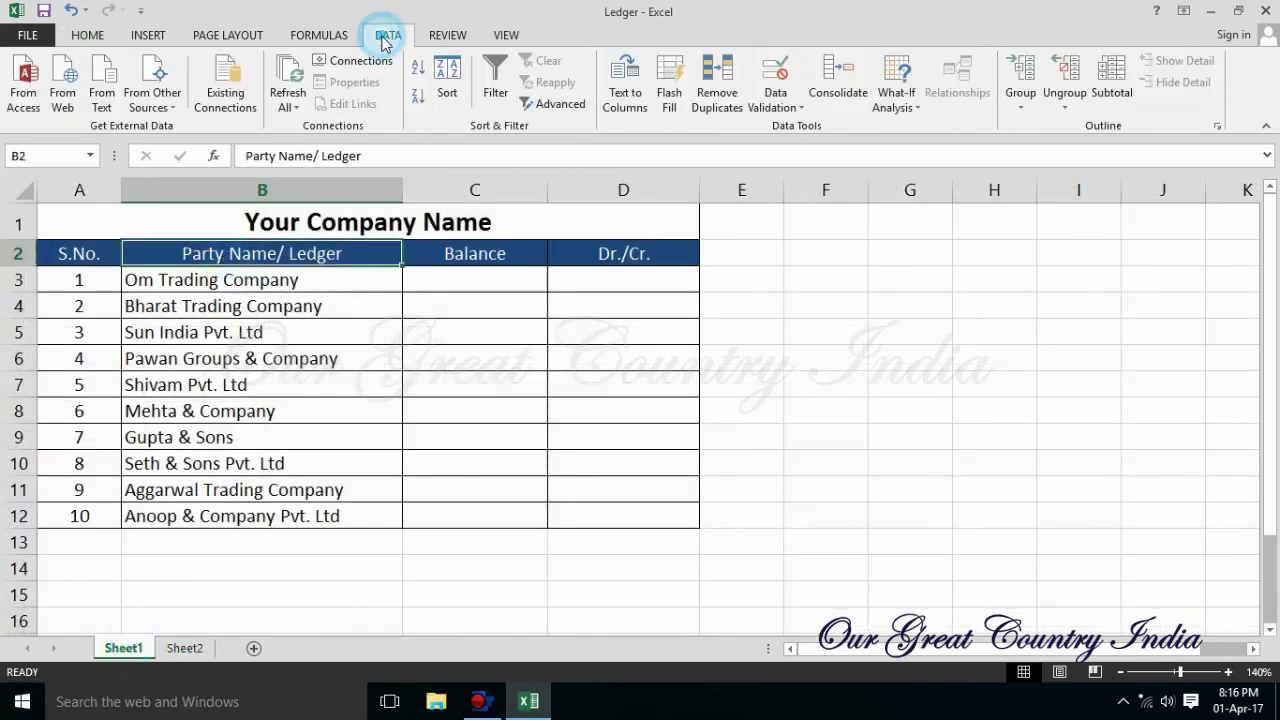
left_click(448, 80)
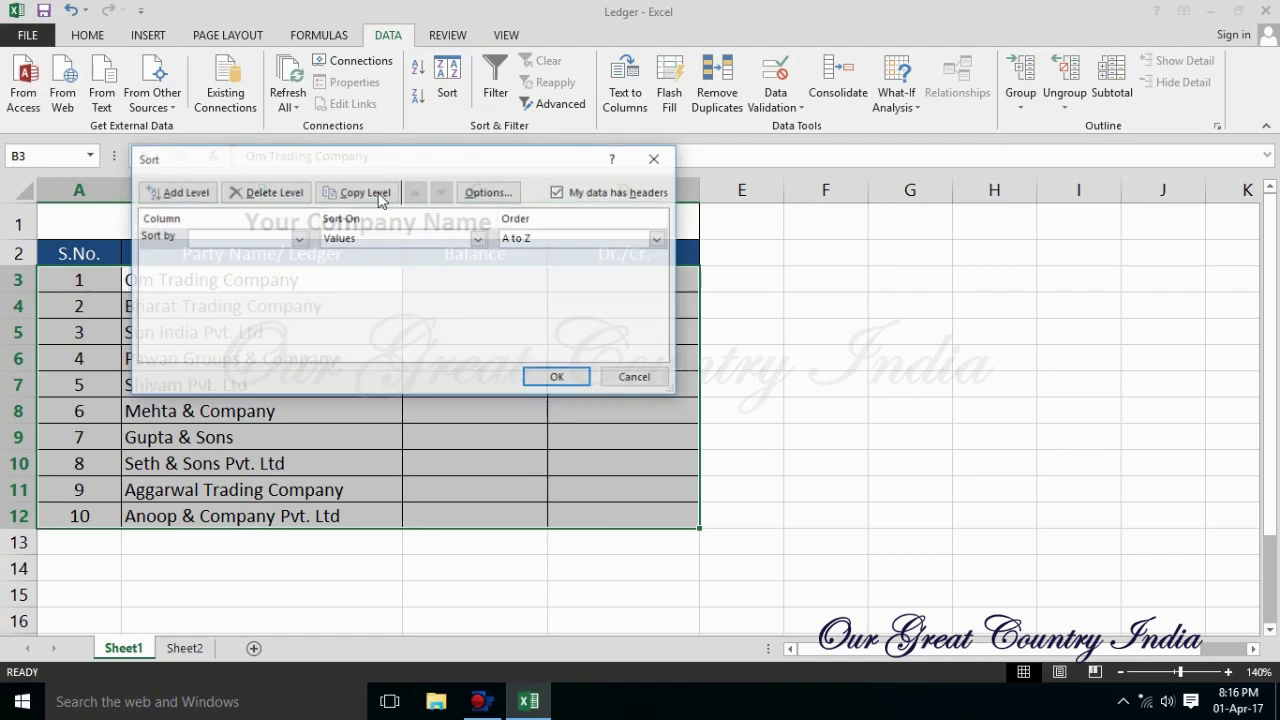
left_click(298, 238)
left_click(288, 267)
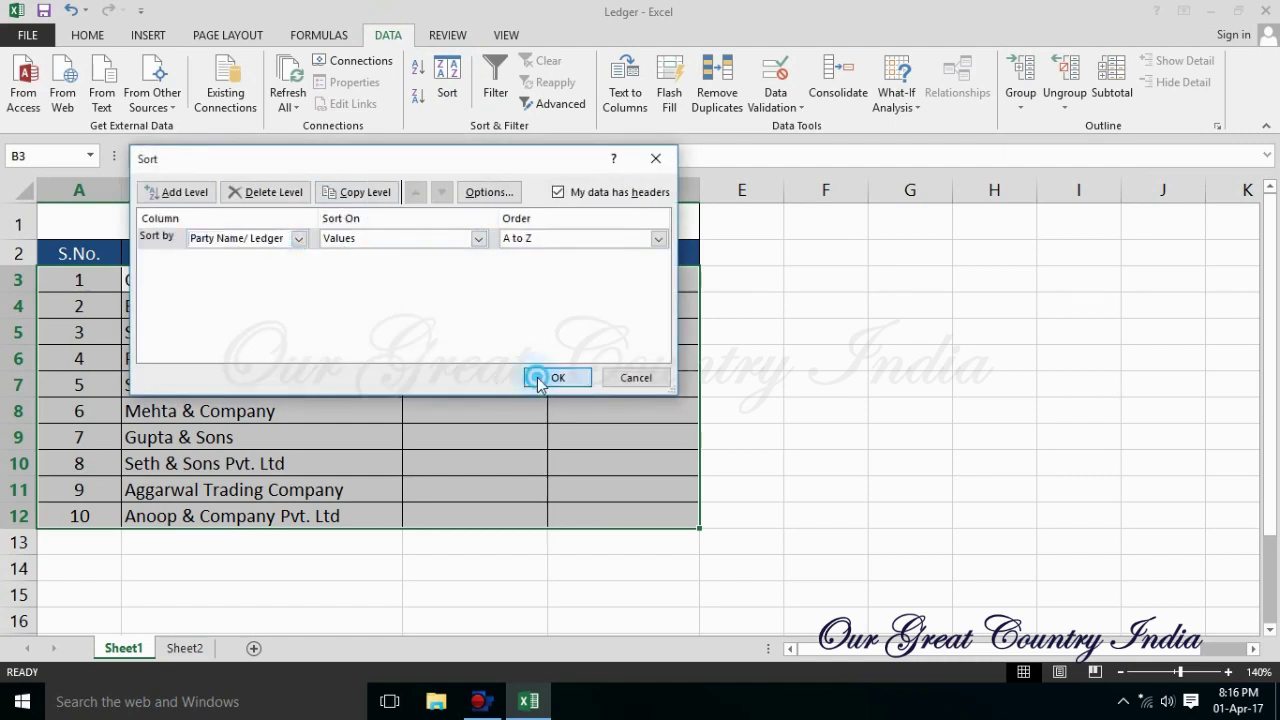
left_click(555, 377)
Renumber the S.No. column 1 to 10 from A3 down after the sort.
left_click(104, 281)
type("1")
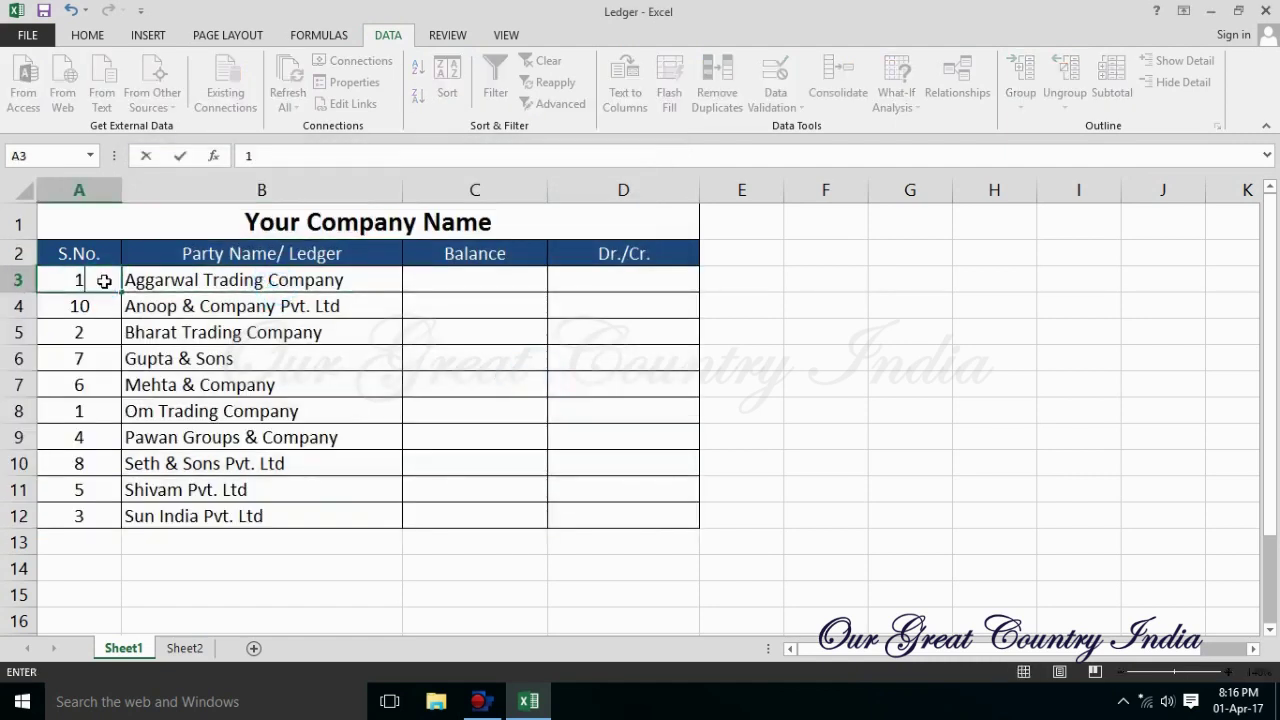
key("Return")
type("2")
key("Return")
left_click_drag(104, 281, 120, 520)
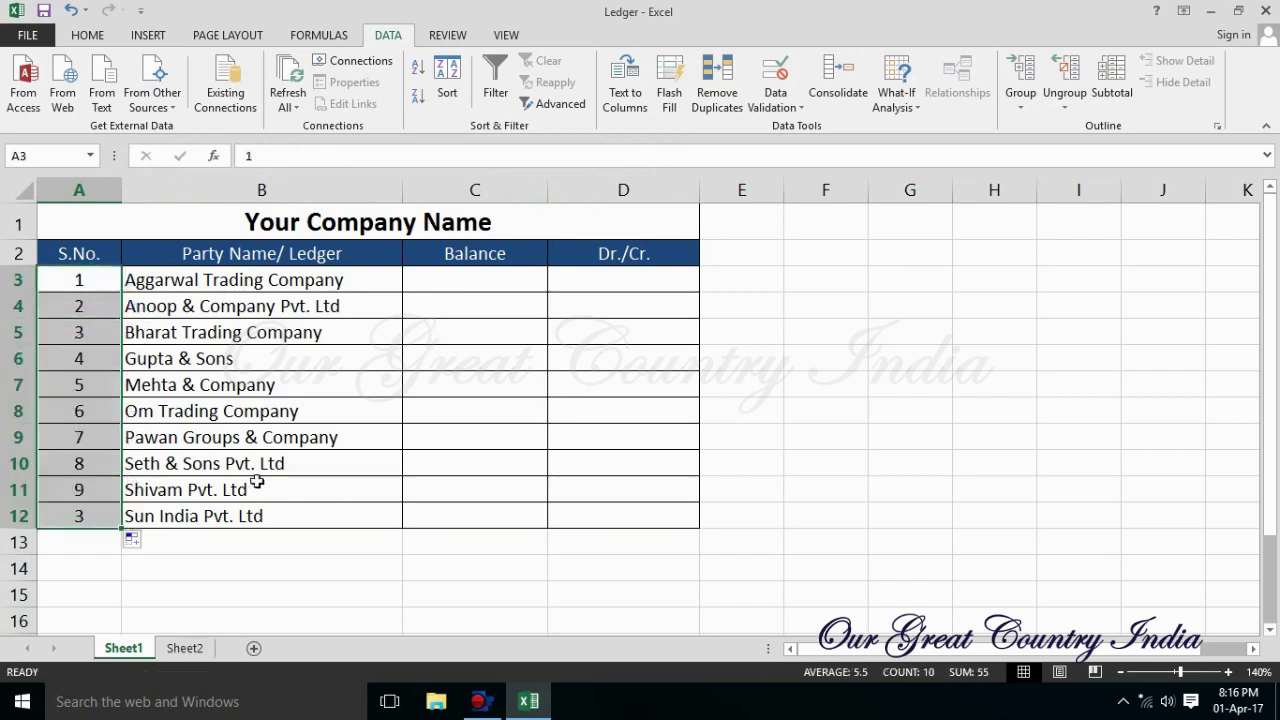
left_click(420, 487)
left_click(184, 648)
Type 'Party Name' in A1 and merge and centre it across A1:B1.
type("Party Name")
key("Return")
left_click_drag(84, 186, 135, 205)
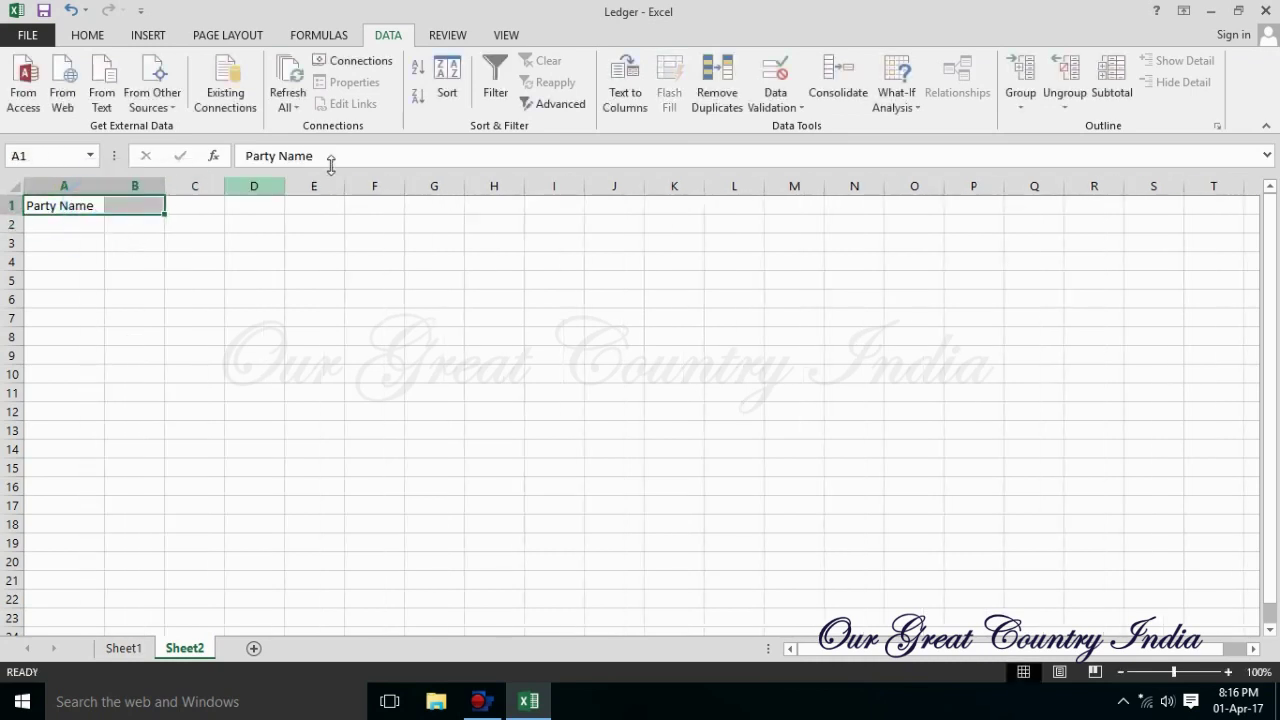
left_click(87, 35)
left_click(525, 97)
Enter the headings S.No., Date, Details, In and Out in A2:E2.
left_click(67, 222)
type("S.No")
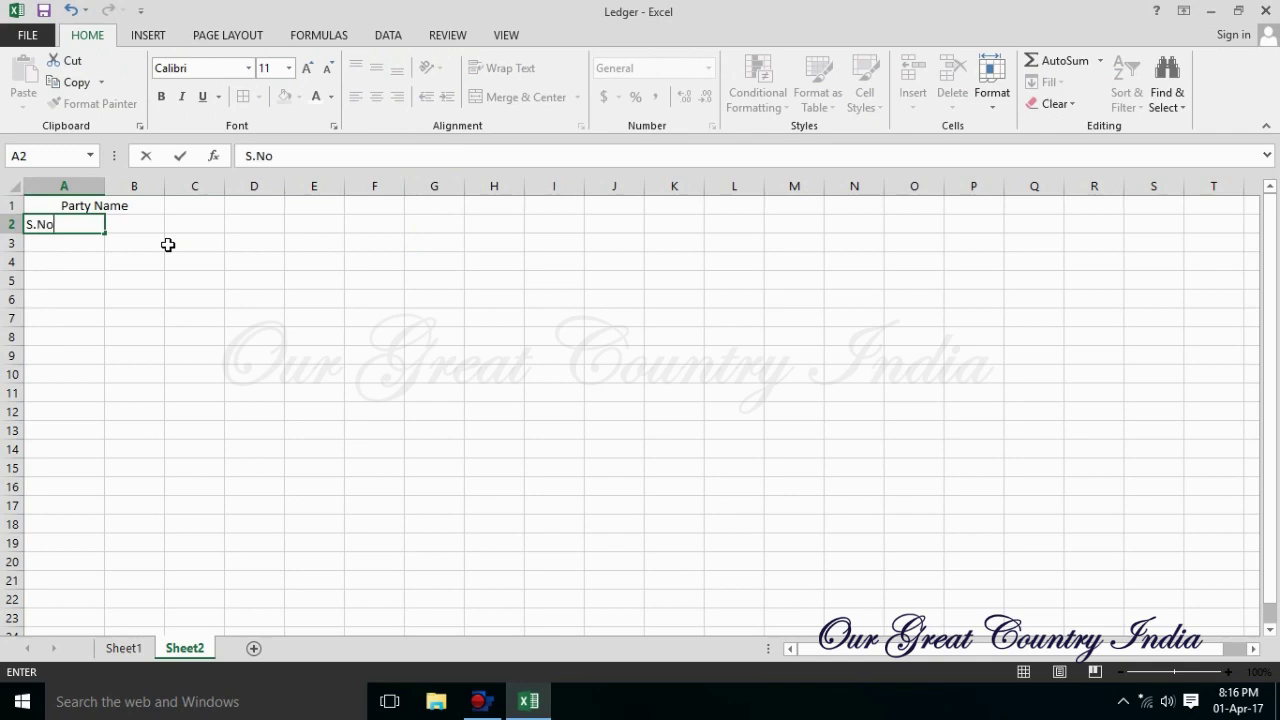
key("Return")
key("Up")
key("Right")
type("Date")
key("Right")
type("Deta")
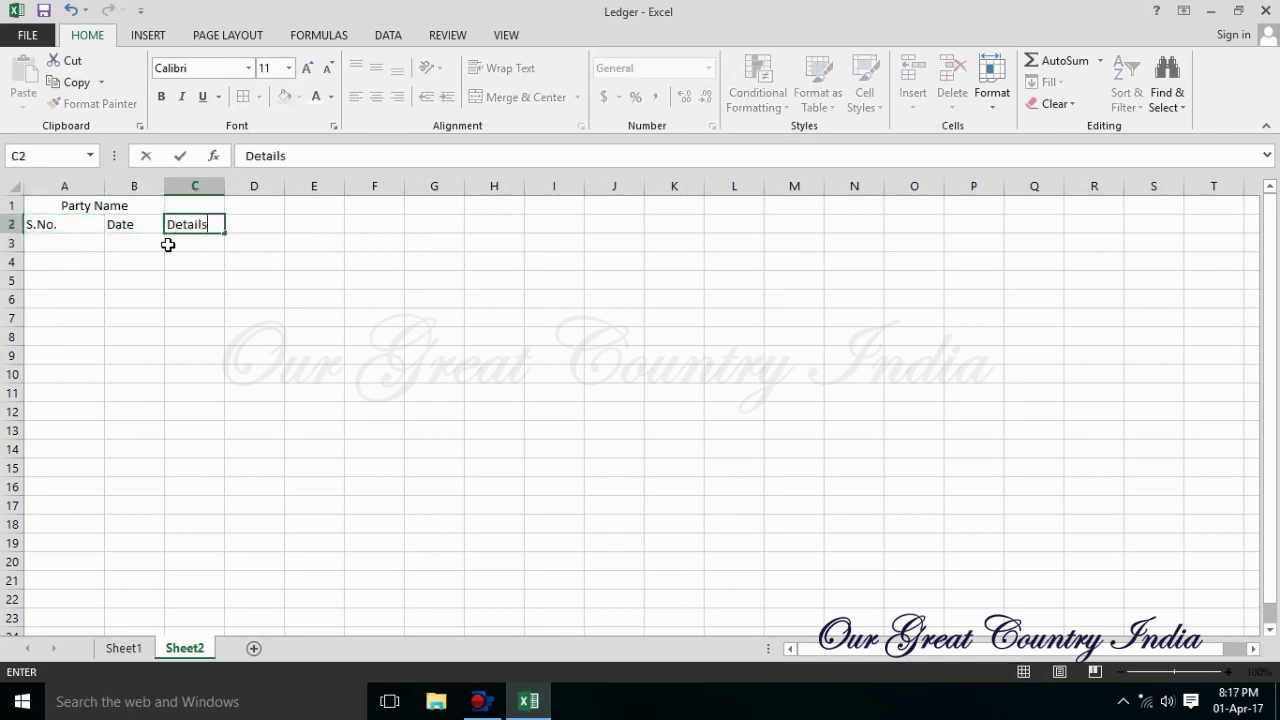
key("Right")
type("In")
key("Right")
type("Out")
key("Right")
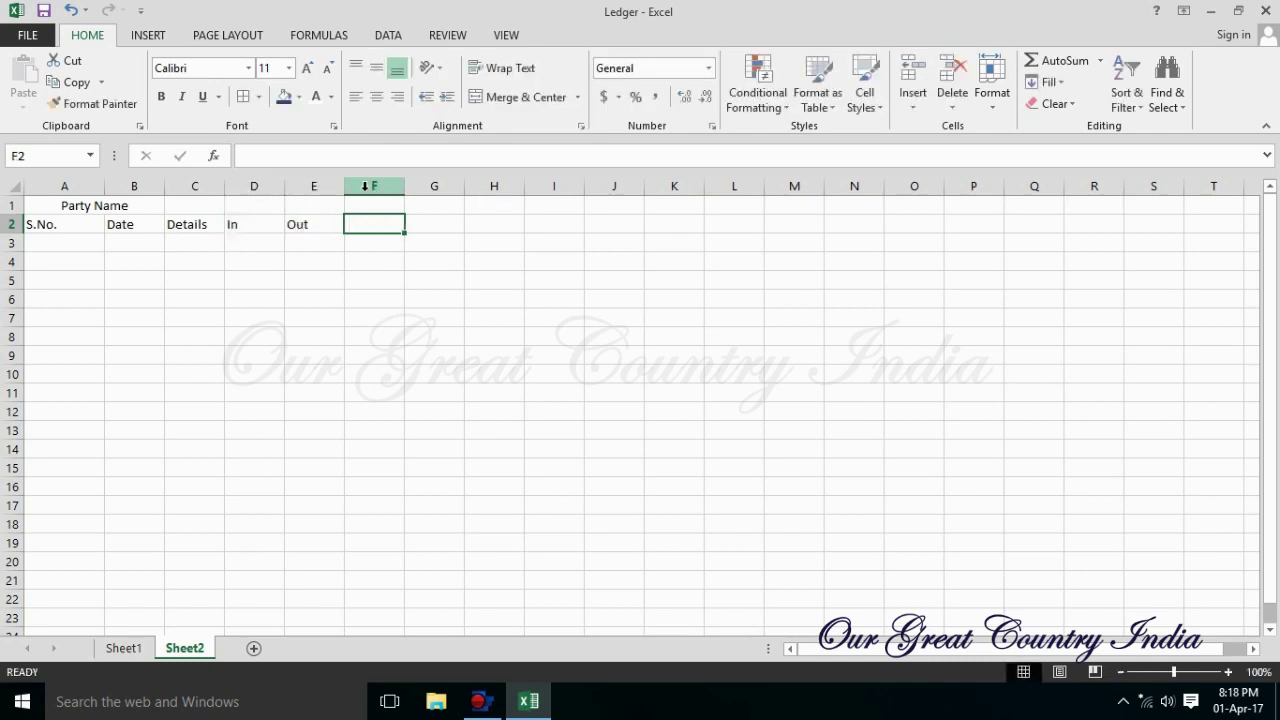
Resize the columns, narrowing column A and widening the Details column.
left_click_drag(197, 208, 251, 206)
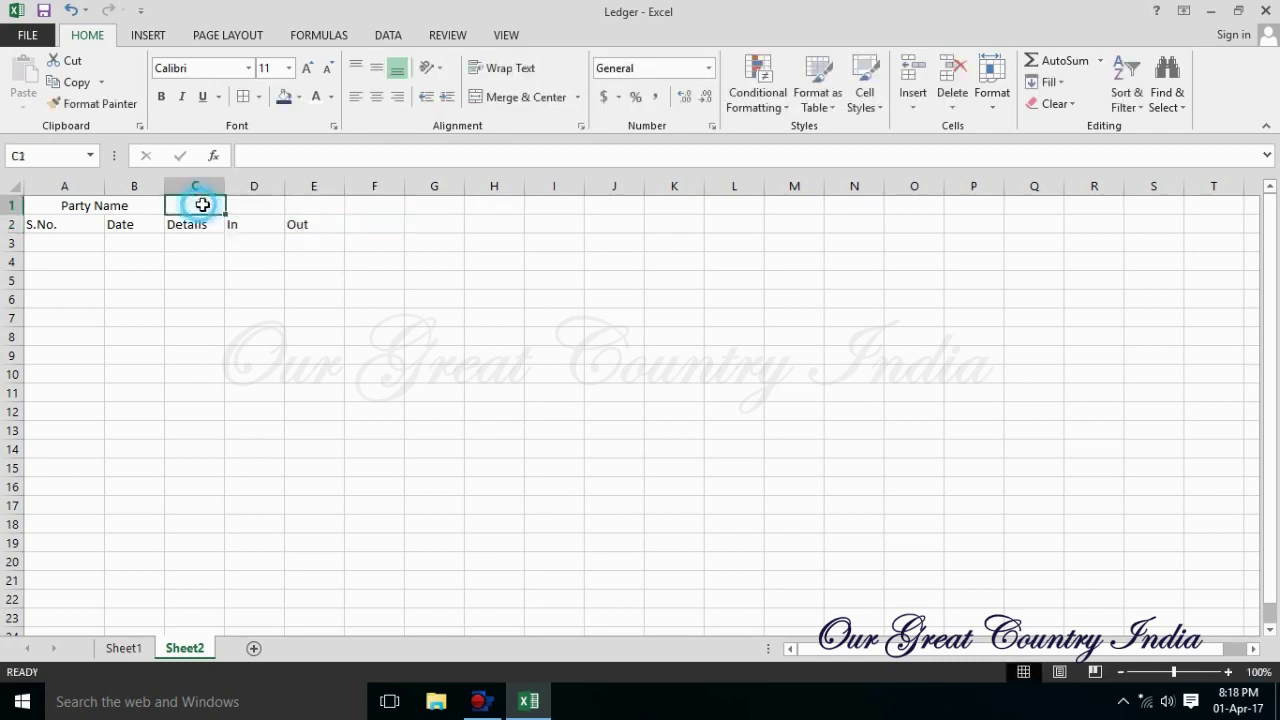
mouse_move(104, 189)
left_mouse_down()
mouse_move(61, 189)
mouse_move(333, 199)
mouse_move(466, 188)
left_mouse_up()
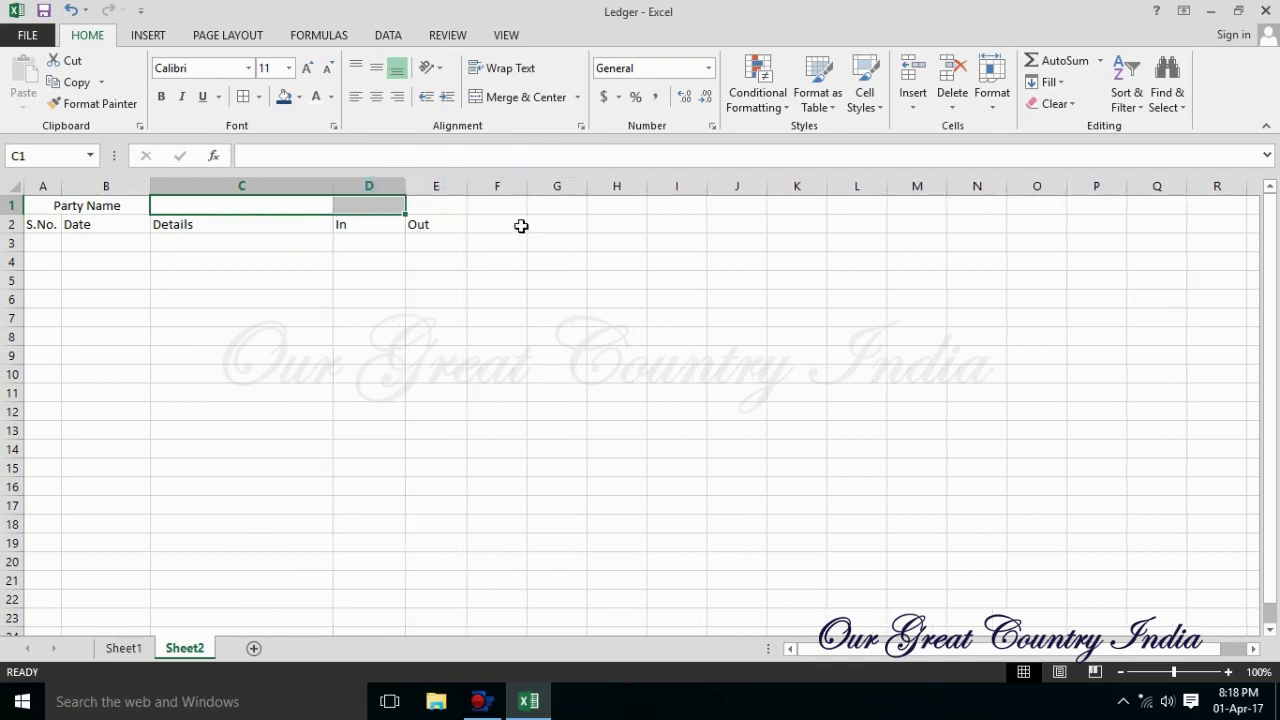
left_click(521, 297)
left_click(455, 187)
left_click(486, 226)
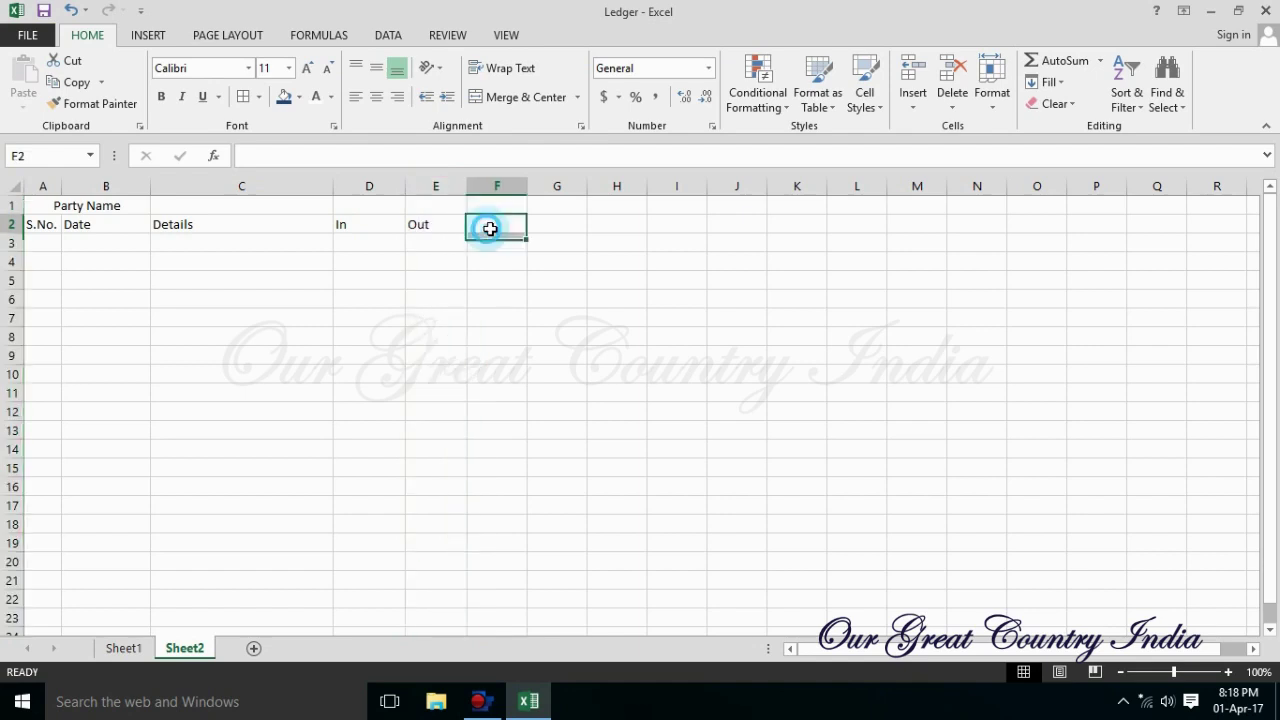
Add the Balance heading in F2 and make A2:F2 centred, bold and 12-point.
type("Balance")
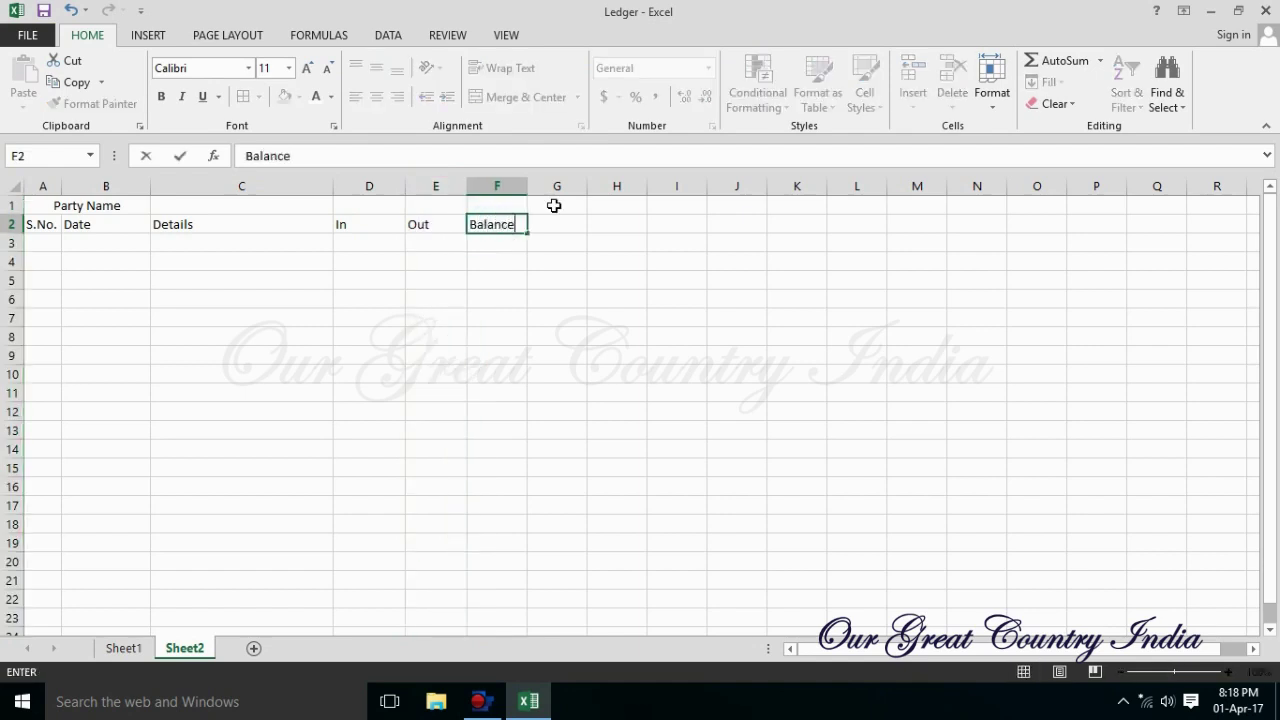
key("Tab")
left_click(597, 258)
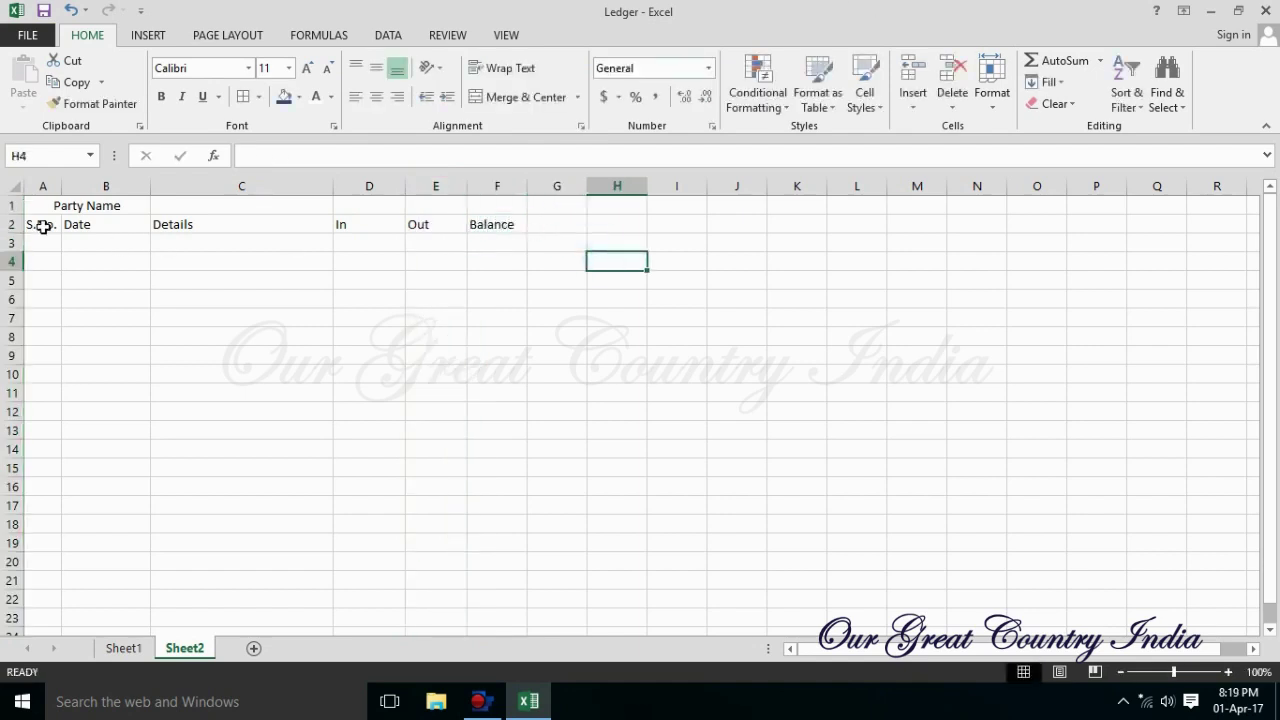
left_click_drag(44, 228, 492, 225)
left_click(377, 97)
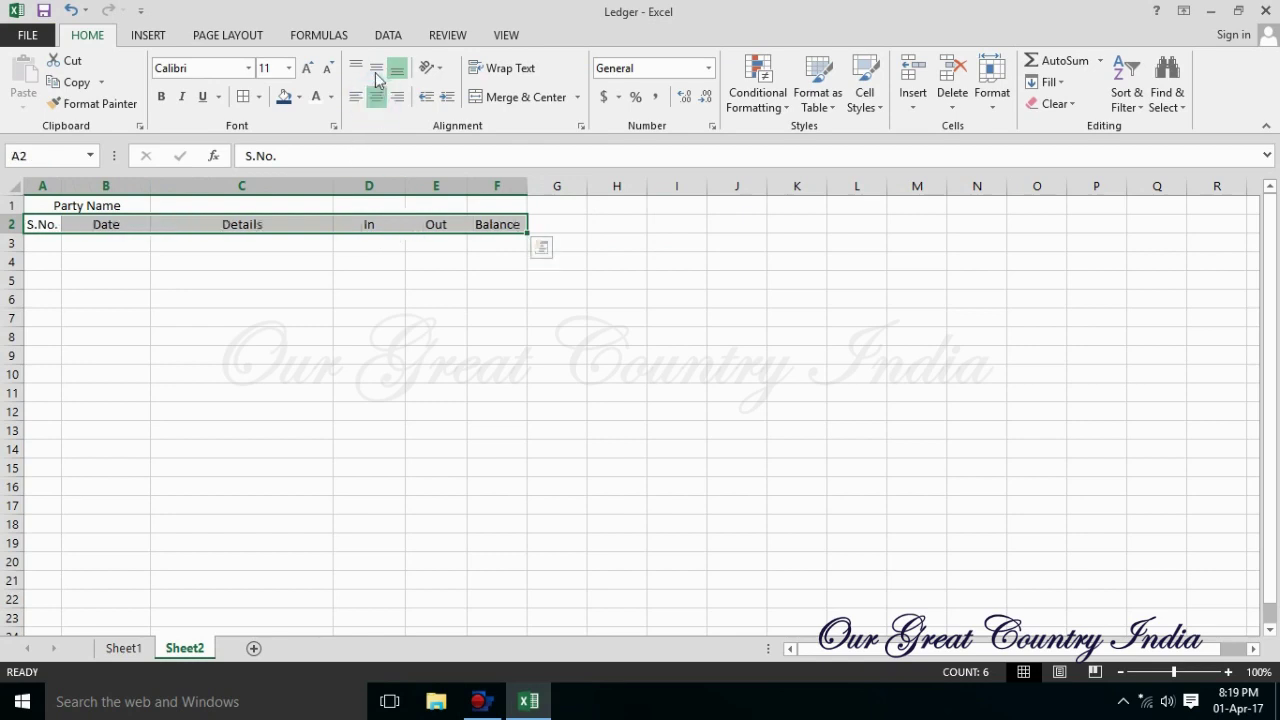
left_click(376, 68)
left_click(310, 70)
left_click(161, 97)
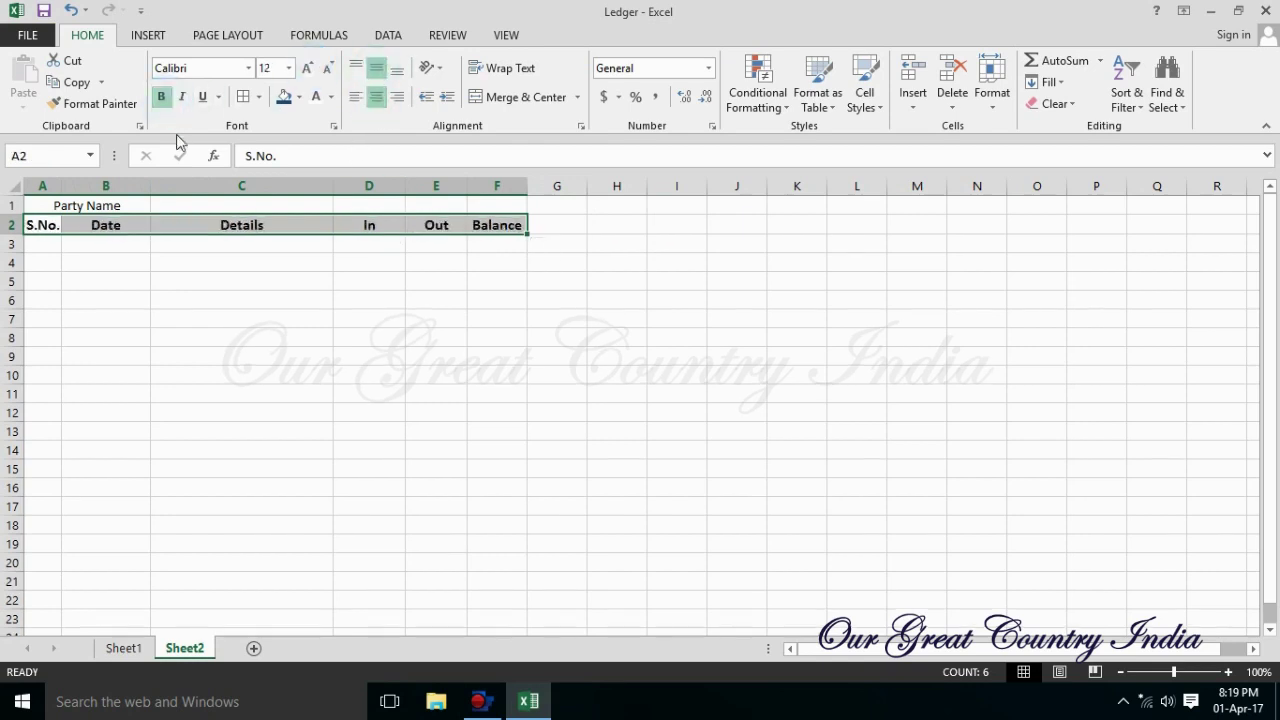
Deselect the headings and return to the party list on Sheet1.
left_click(75, 205)
left_click(241, 280)
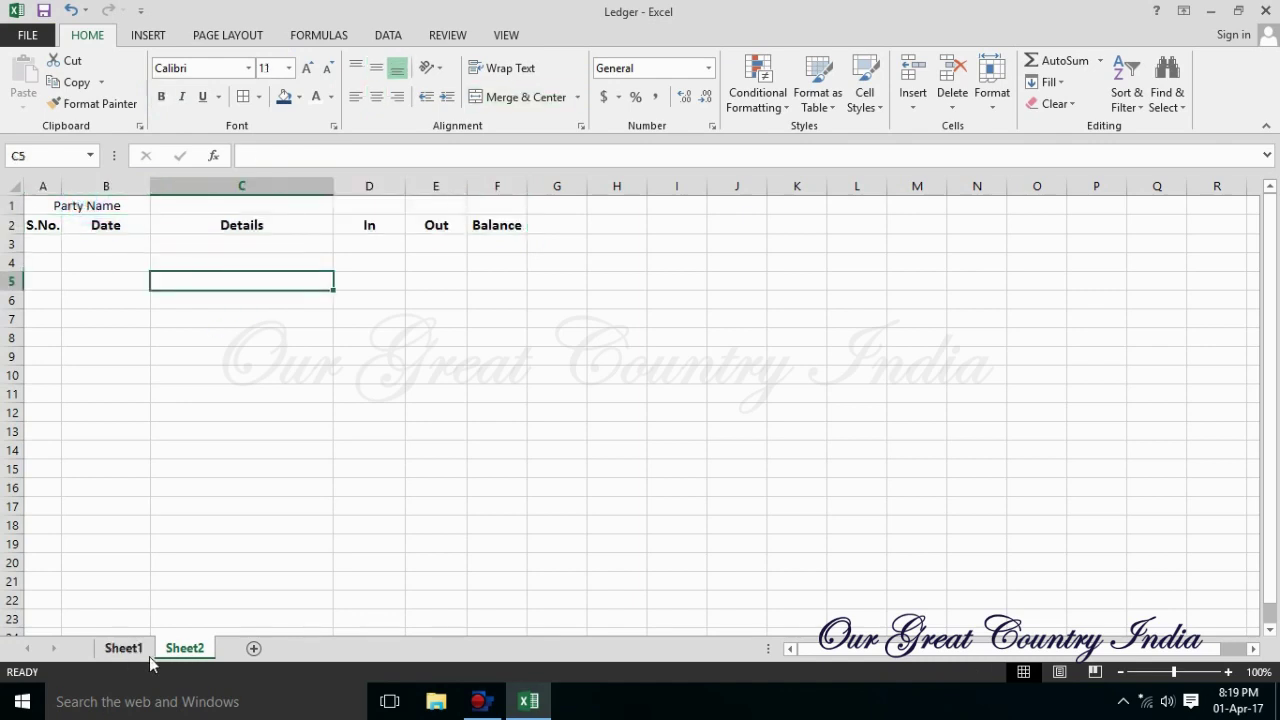
left_click(149, 654)
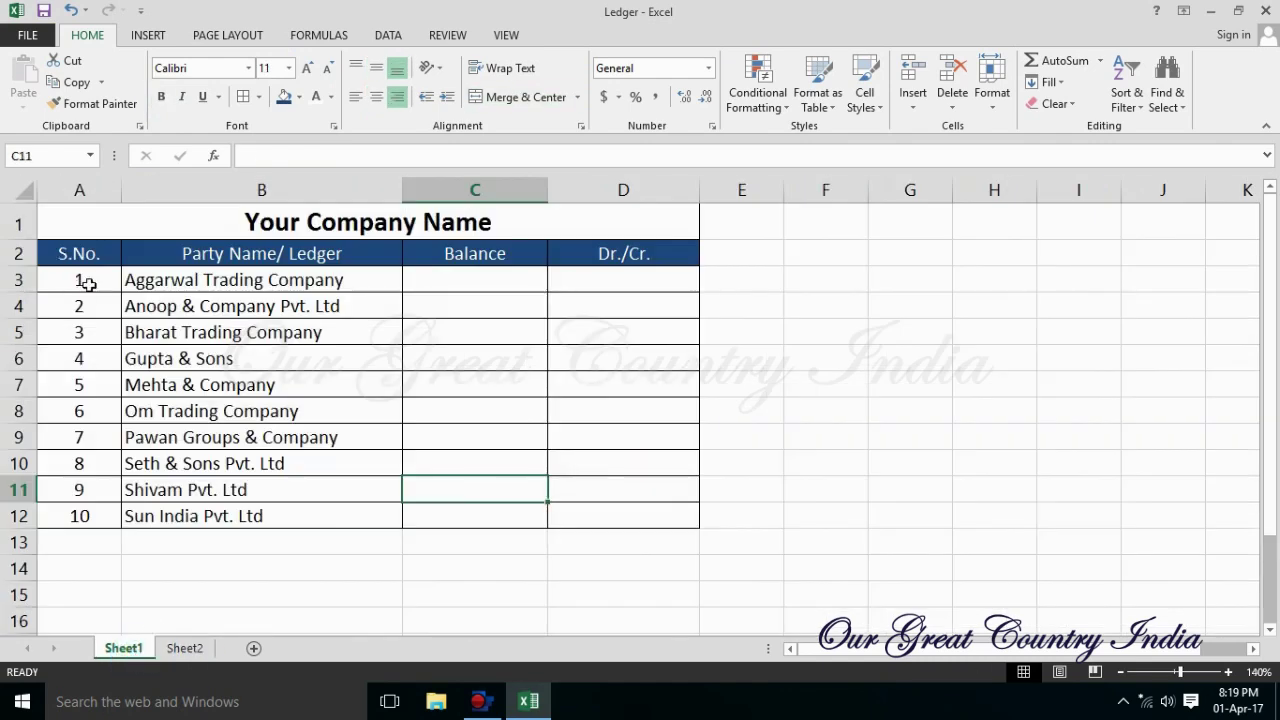
Copy Aggarwal Trading Company from Sheet1's B3 into C1 on Sheet2.
left_click(135, 282)
right_click(348, 280)
left_click(366, 312)
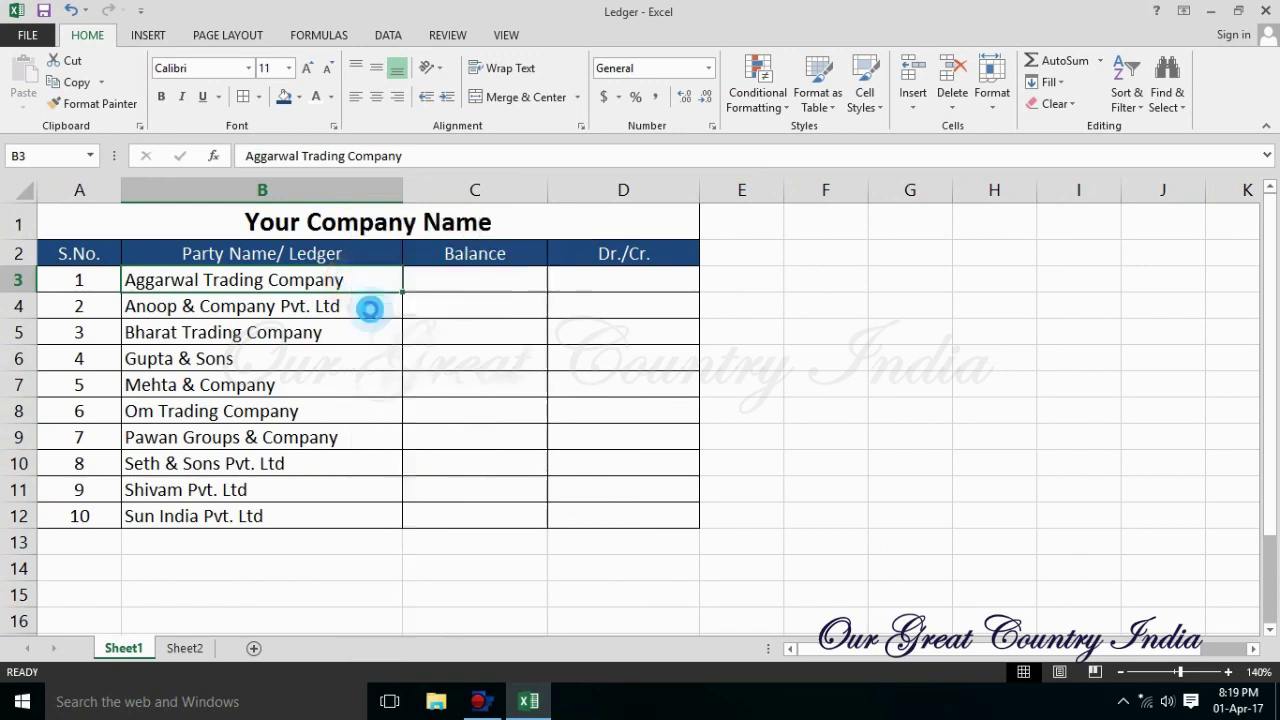
left_click(202, 649)
right_click(170, 206)
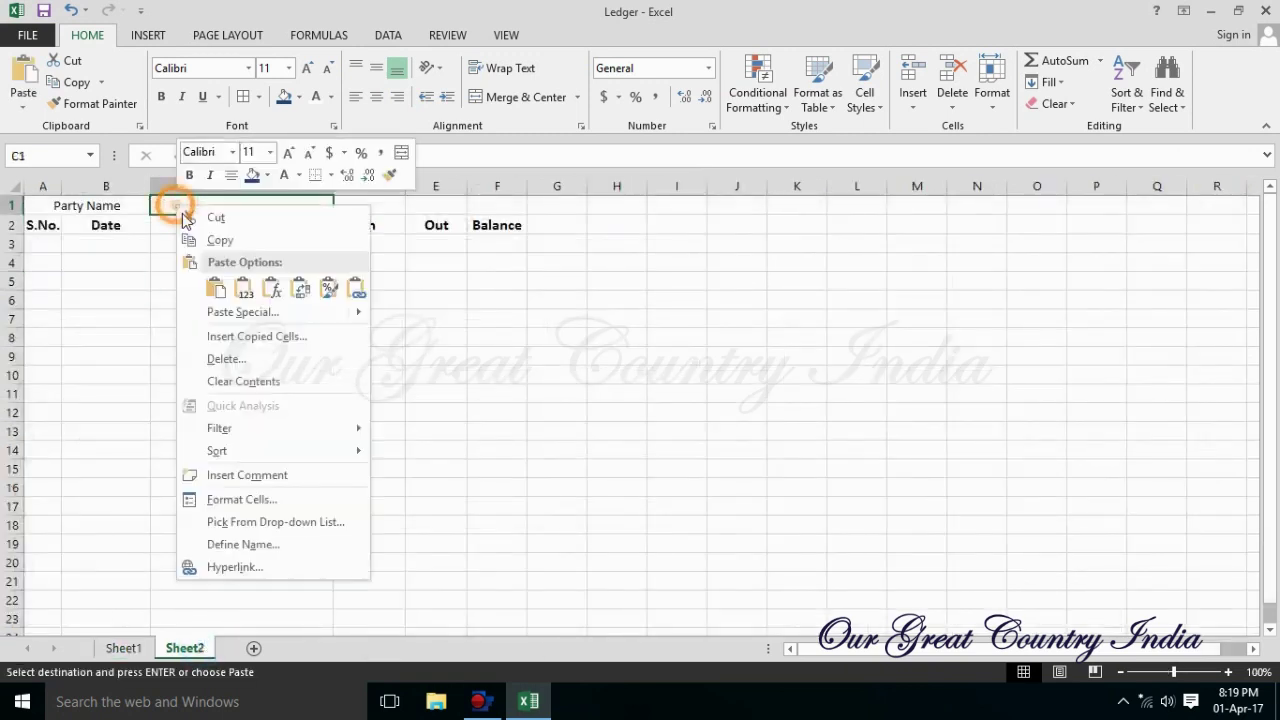
left_click(218, 287)
left_click(370, 380)
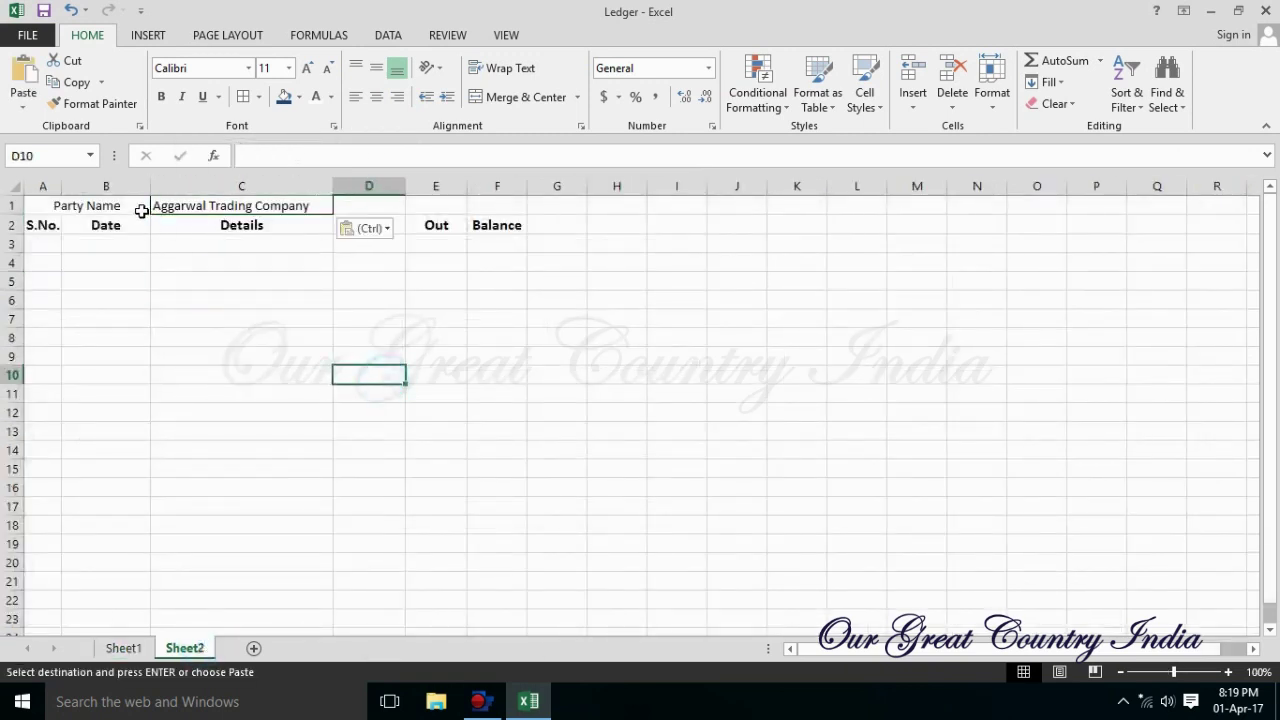
left_click(615, 337)
Merge D1:E1 as an Opening Balance label and enter 0 in F1.
left_click_drag(388, 206, 440, 206)
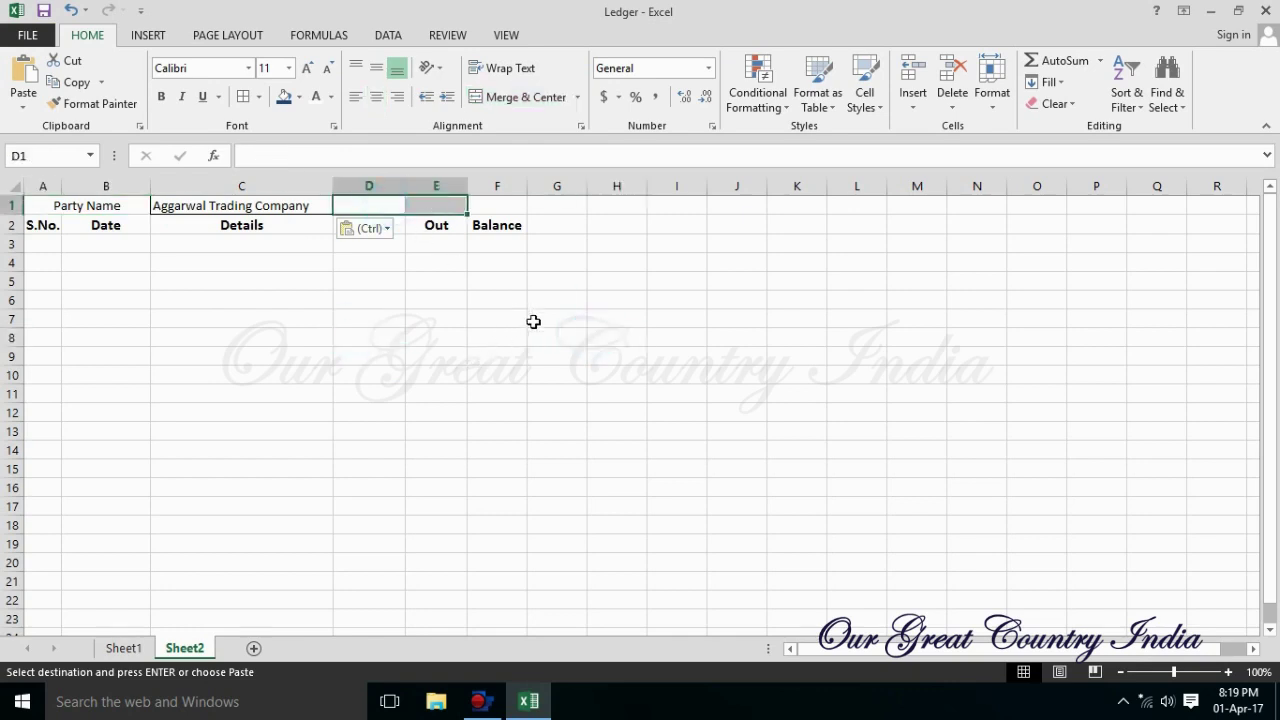
left_click(510, 96)
left_click(557, 298)
left_click(394, 205)
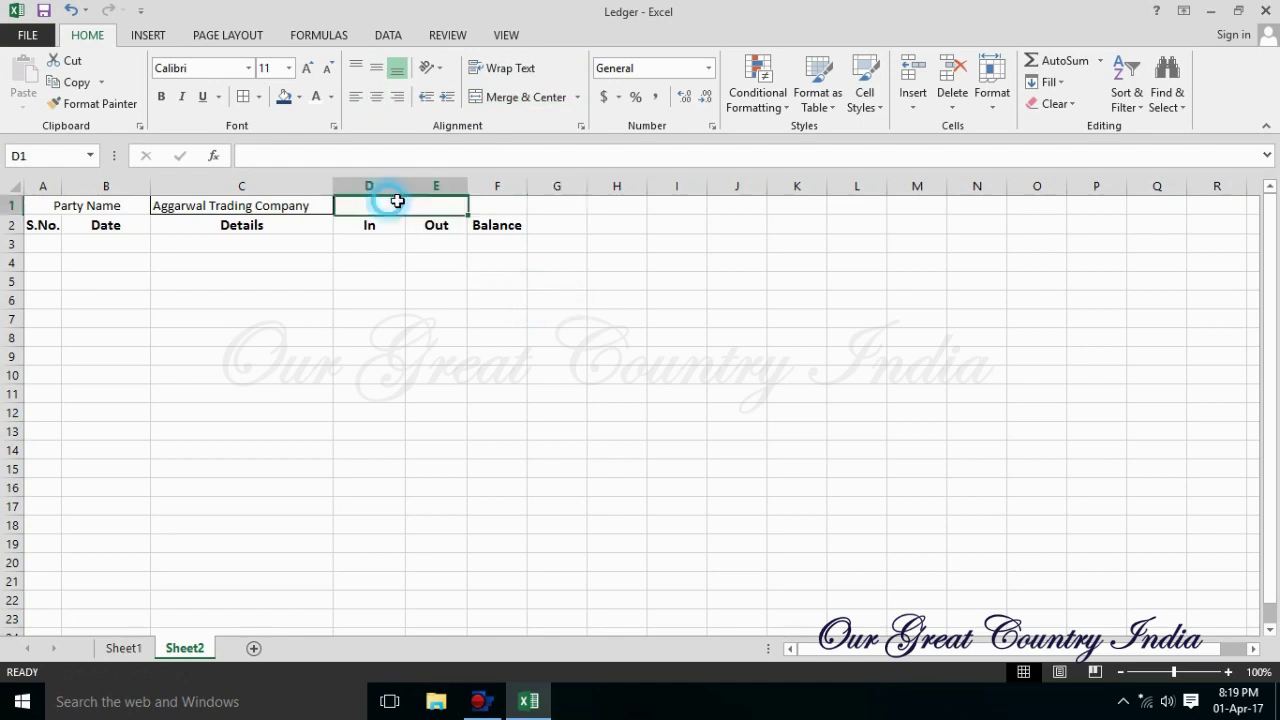
type("Op")
key("Tab")
type("0")
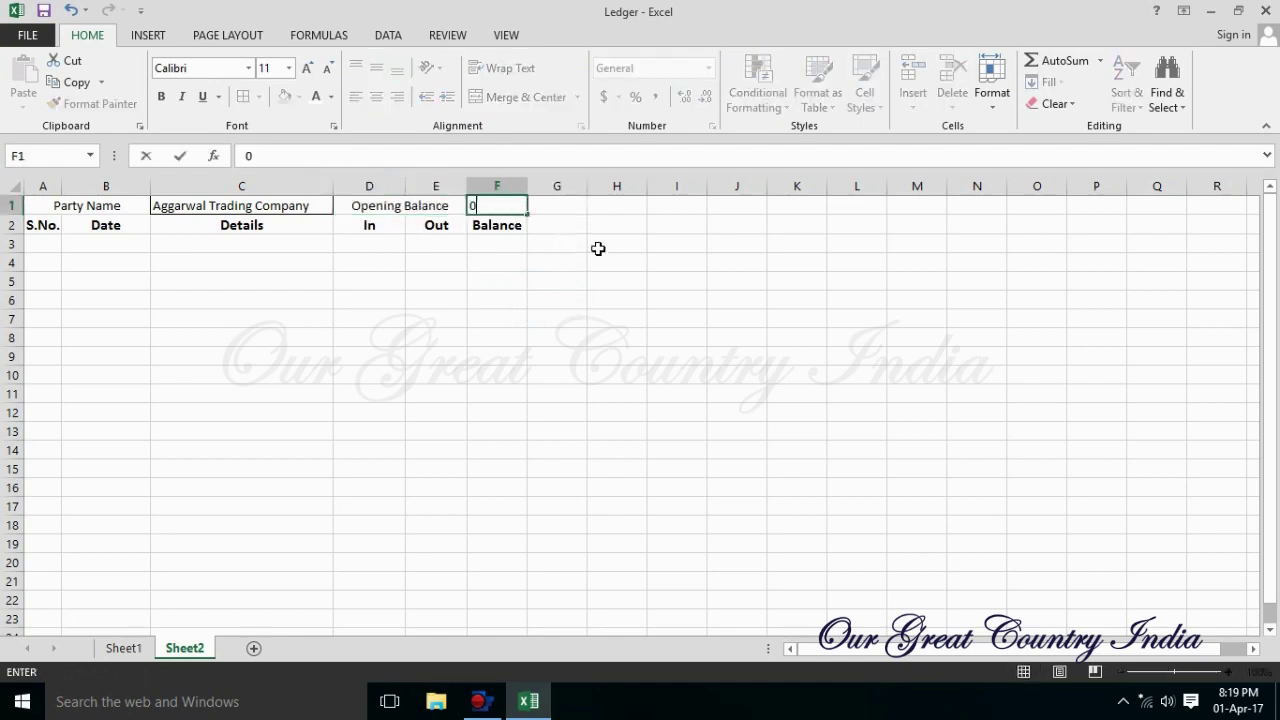
left_click(617, 318)
left_click(61, 207)
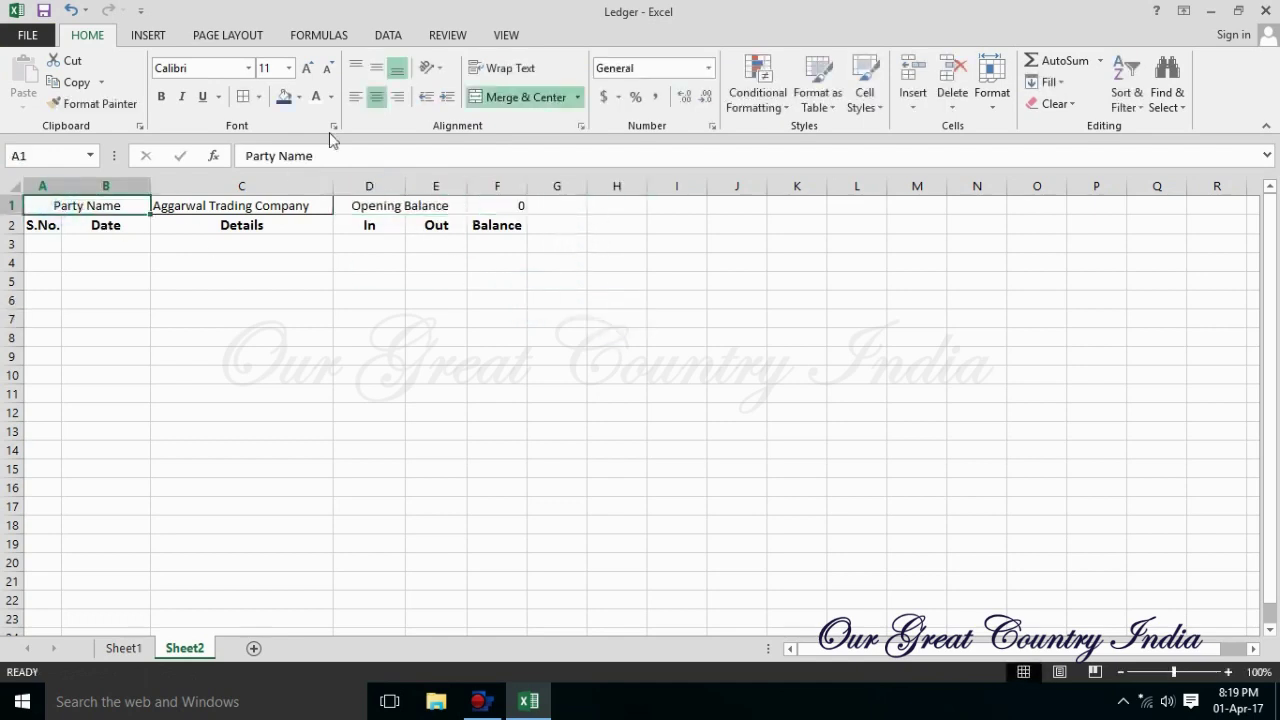
Centre the Party Name text and slightly widen column B and the Details column.
left_click(370, 100)
left_click(378, 99)
left_click(366, 277)
left_click_drag(150, 188, 160, 188)
left_click(121, 204)
left_click(446, 262)
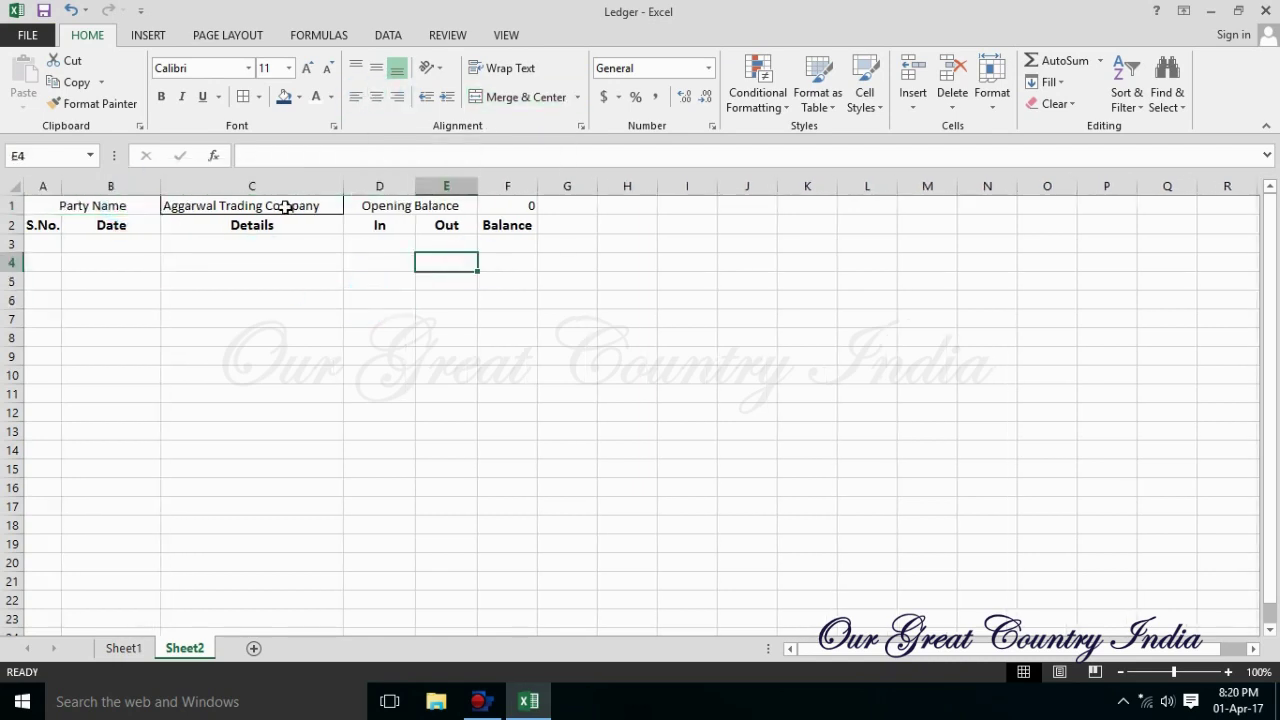
left_click(291, 206)
left_click_drag(343, 188, 354, 188)
Enlarge the row 1 font twice and widen columns C through F to fit.
left_click(47, 226)
left_click_drag(47, 226, 520, 226)
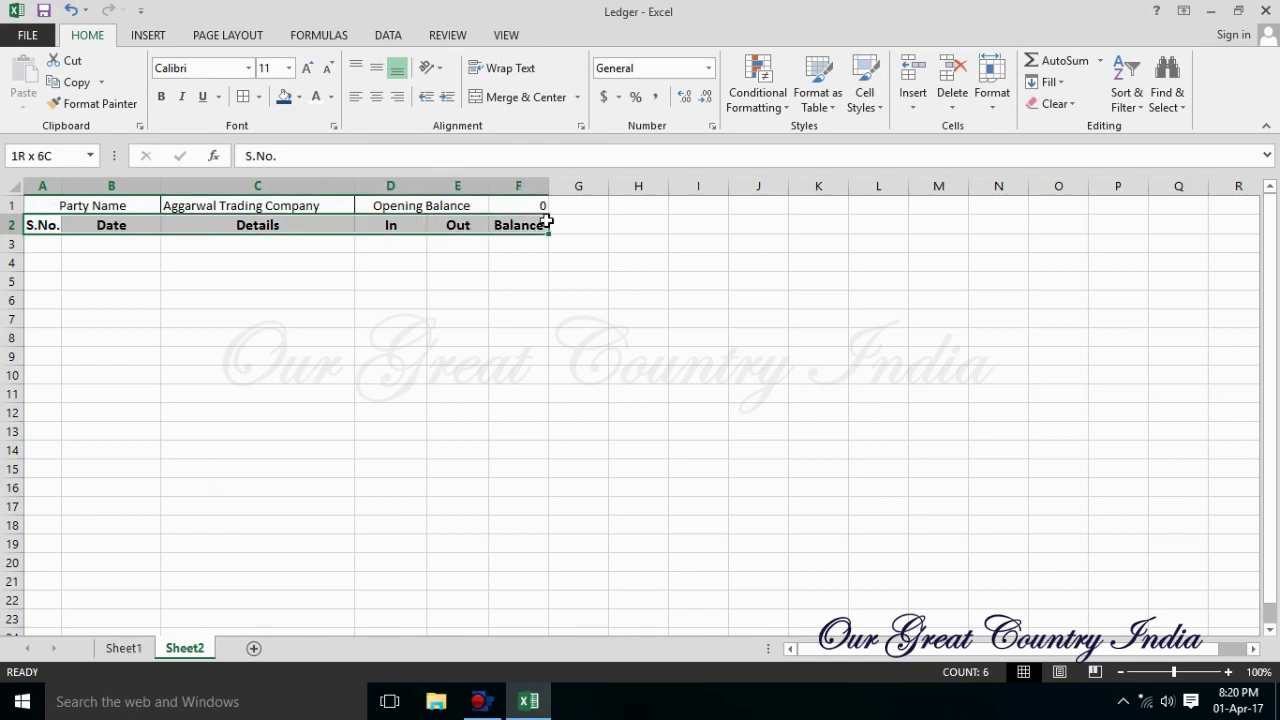
left_click_drag(112, 205, 520, 205)
left_click(306, 67)
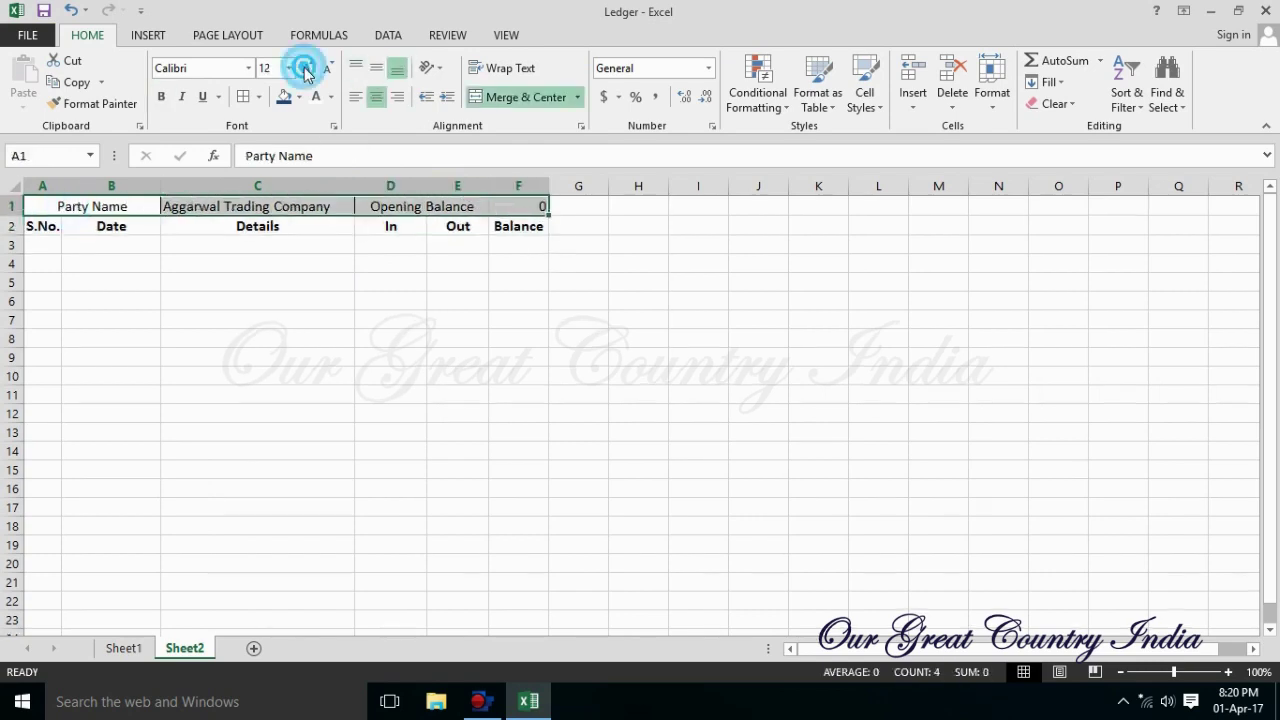
left_click(306, 67)
left_click_drag(354, 188, 490, 186)
left_click(558, 307)
left_click_drag(552, 186, 715, 186)
Put a Thick Box Border around the header row A2:F2.
left_click(672, 232)
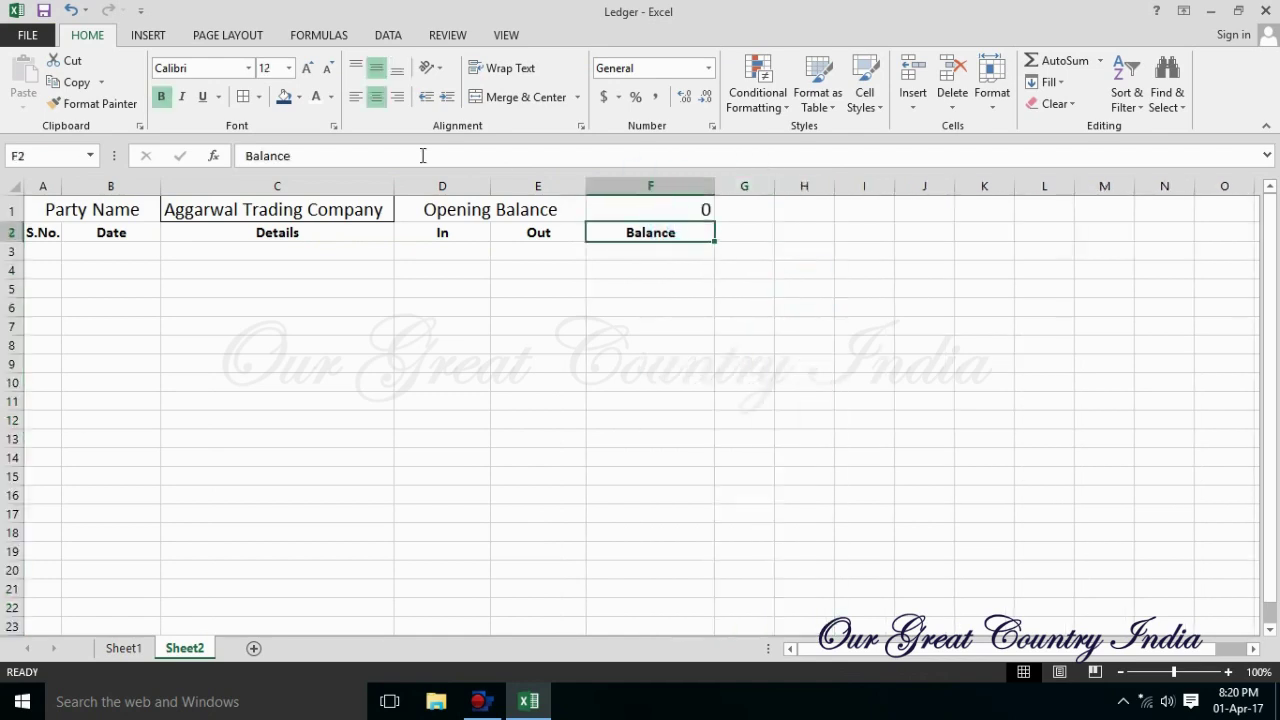
left_click_drag(47, 235, 635, 240)
left_click(258, 97)
left_click(271, 297)
left_click(443, 320)
mouse_move(37, 237)
left_mouse_down()
mouse_move(509, 431)
mouse_move(650, 431)
left_mouse_up()
Number the S.No. column 1 to 15, starting in A3.
left_click(51, 253)
type("1")
key("Return")
type("2")
key("Return")
left_click_drag(50, 254, 62, 528)
left_click(186, 480)
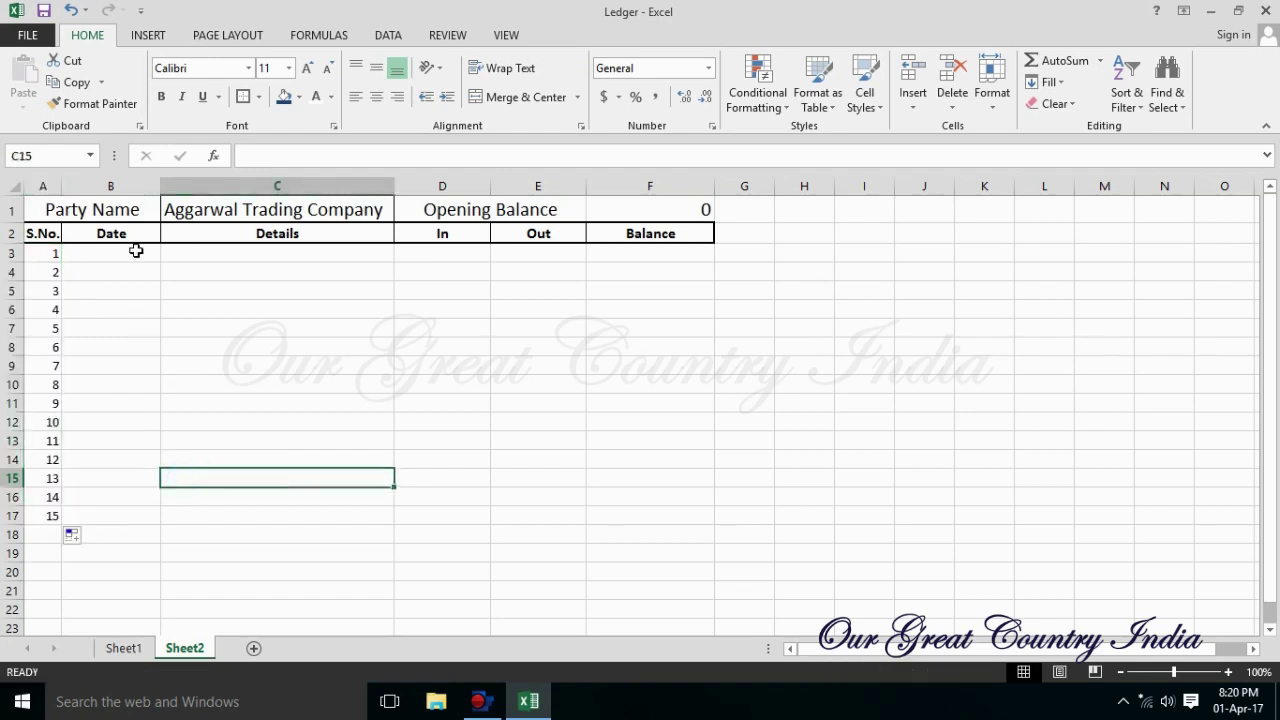
Centre the opening balance value 0 in F1.
left_click(428, 251)
left_click(657, 270)
left_click(657, 209)
left_click(380, 98)
left_click(592, 328)
left_click(491, 208)
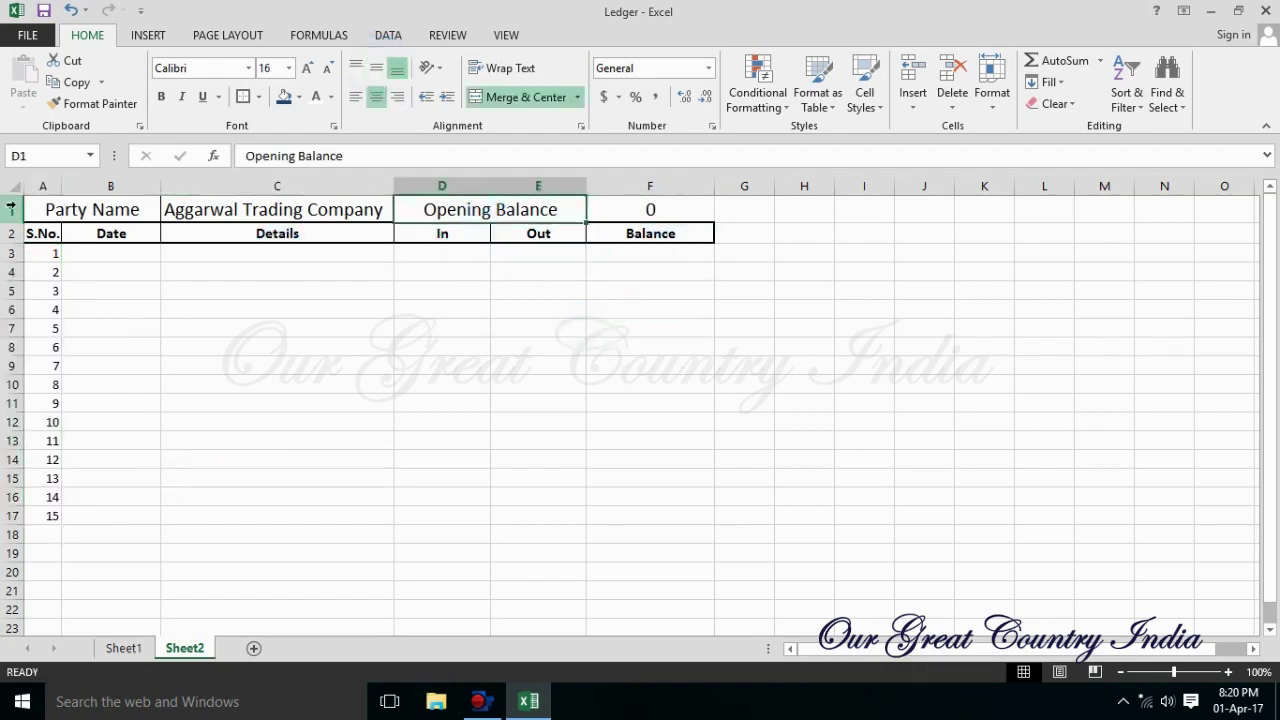
left_click(11, 208)
left_click(326, 207)
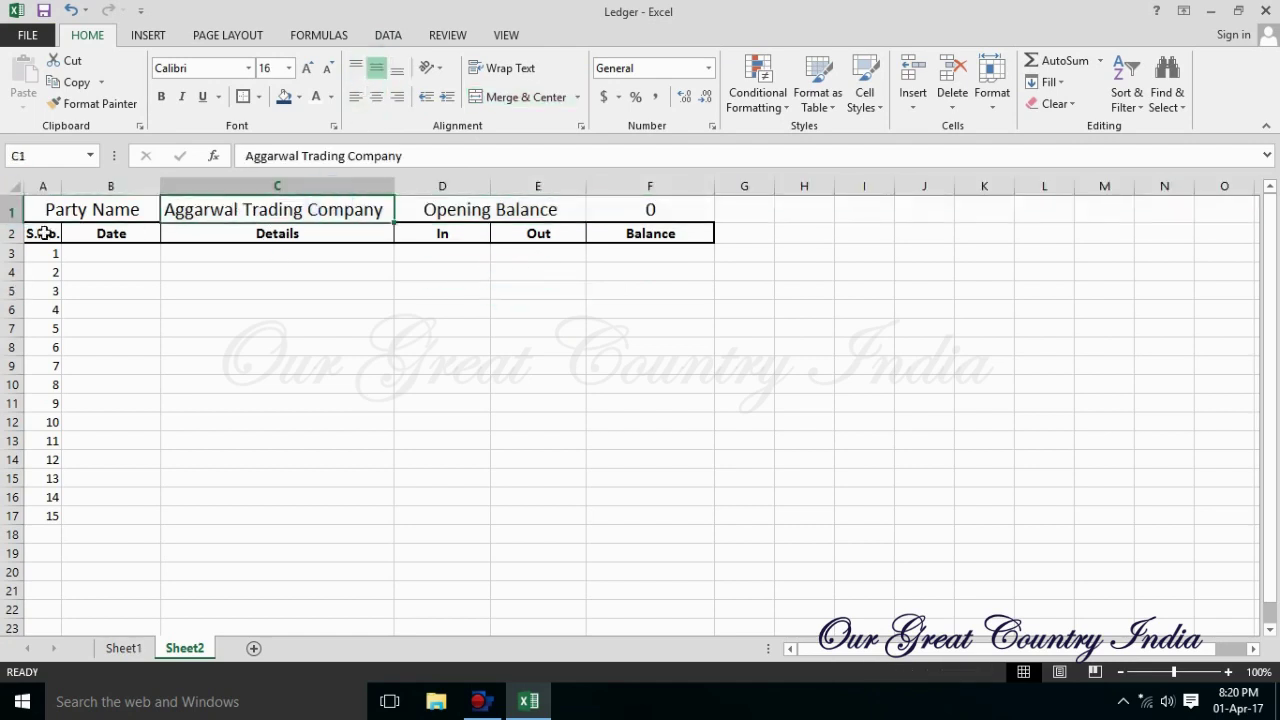
Fill header row A2:F2 dark blue with white text and make row 2 taller.
left_click_drag(44, 233, 657, 234)
left_click(286, 97)
left_click(314, 96)
left_click(277, 316)
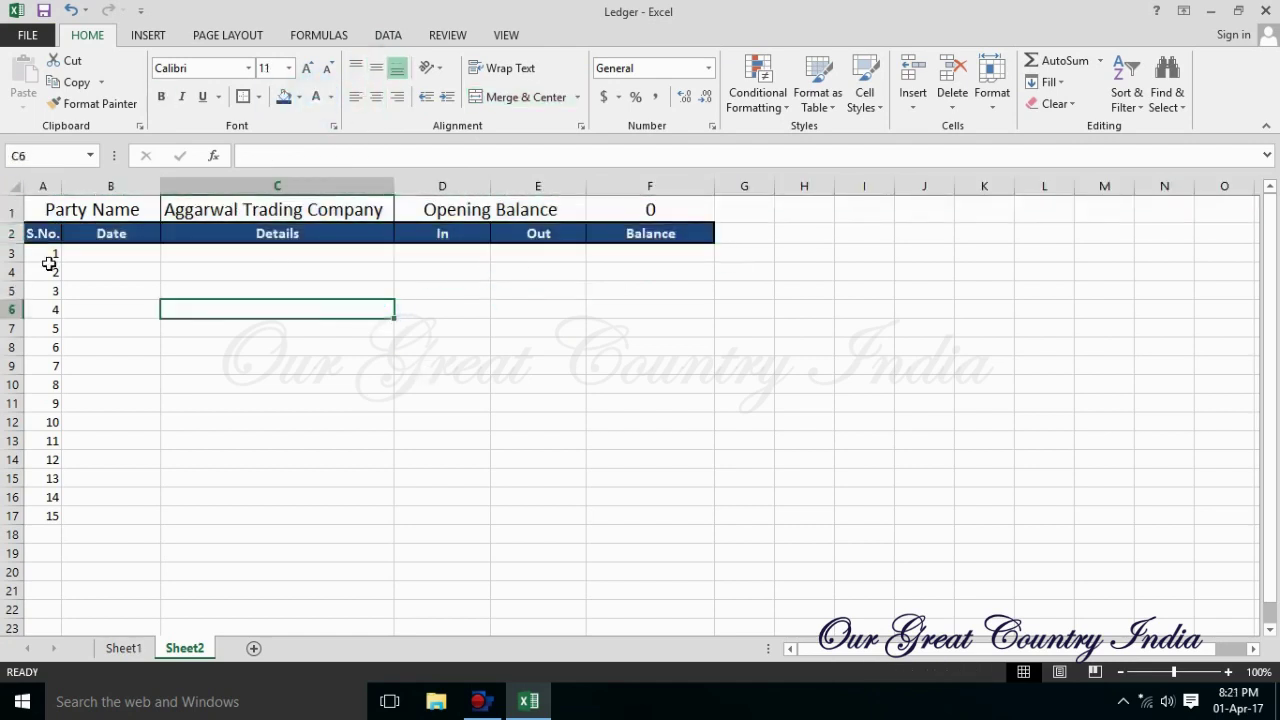
left_click_drag(14, 244, 14, 250)
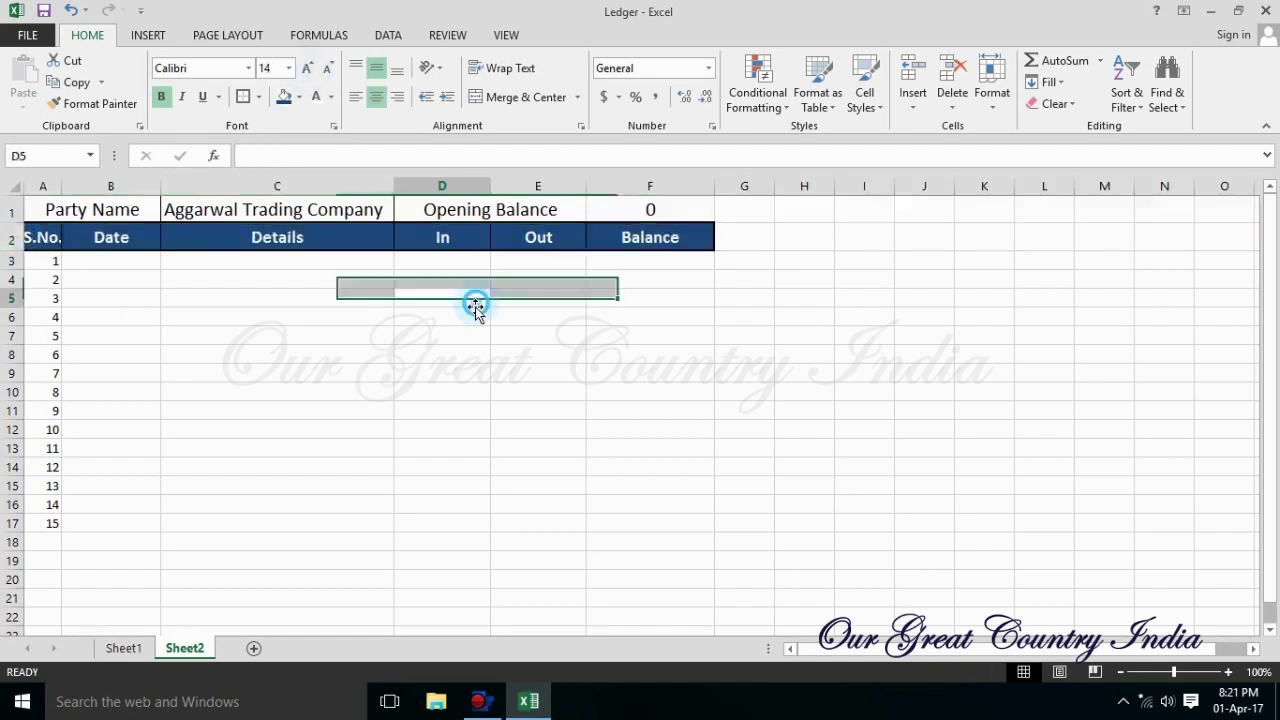
Centre the serial numbers in column A and autofit its width.
left_click(42, 186)
left_click(378, 100)
left_click(378, 100)
left_click(277, 373)
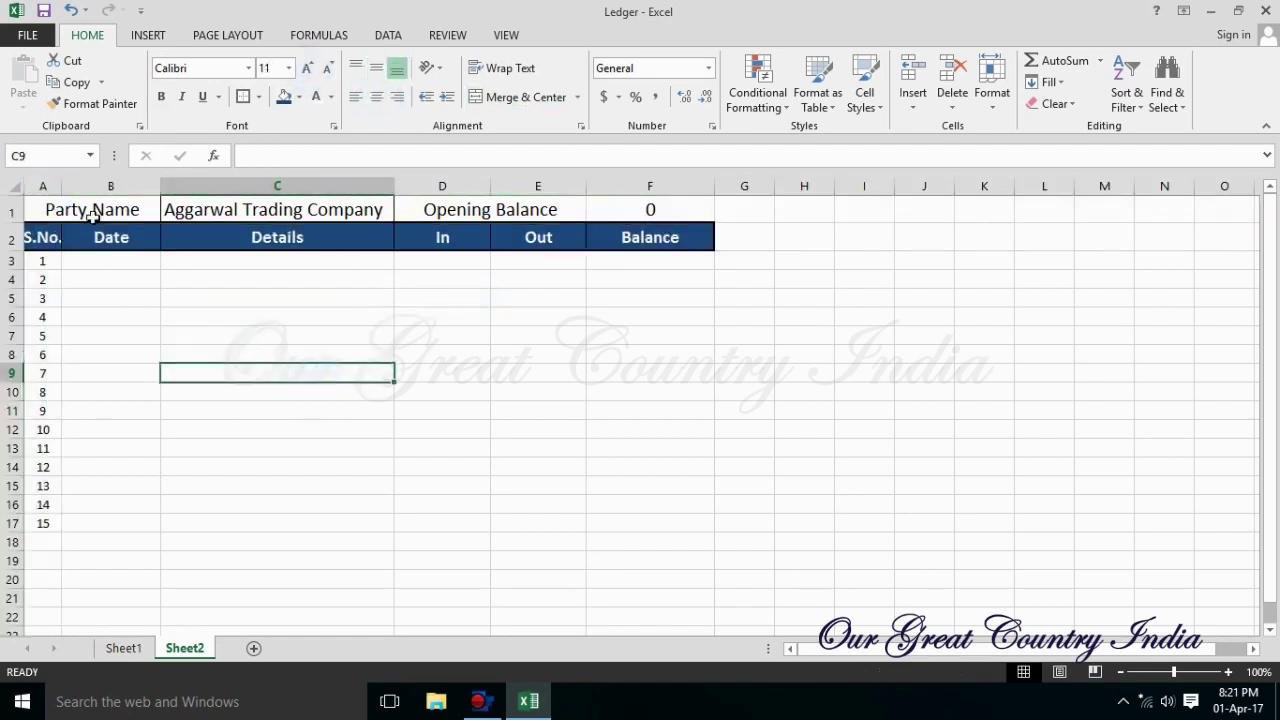
double_click(62, 186)
left_click(287, 298)
Border A3:F17 with an outline, dotted inside horizontals and solid inside verticals.
mouse_move(45, 210)
left_mouse_down()
mouse_move(626, 526)
mouse_move(651, 517)
left_mouse_up()
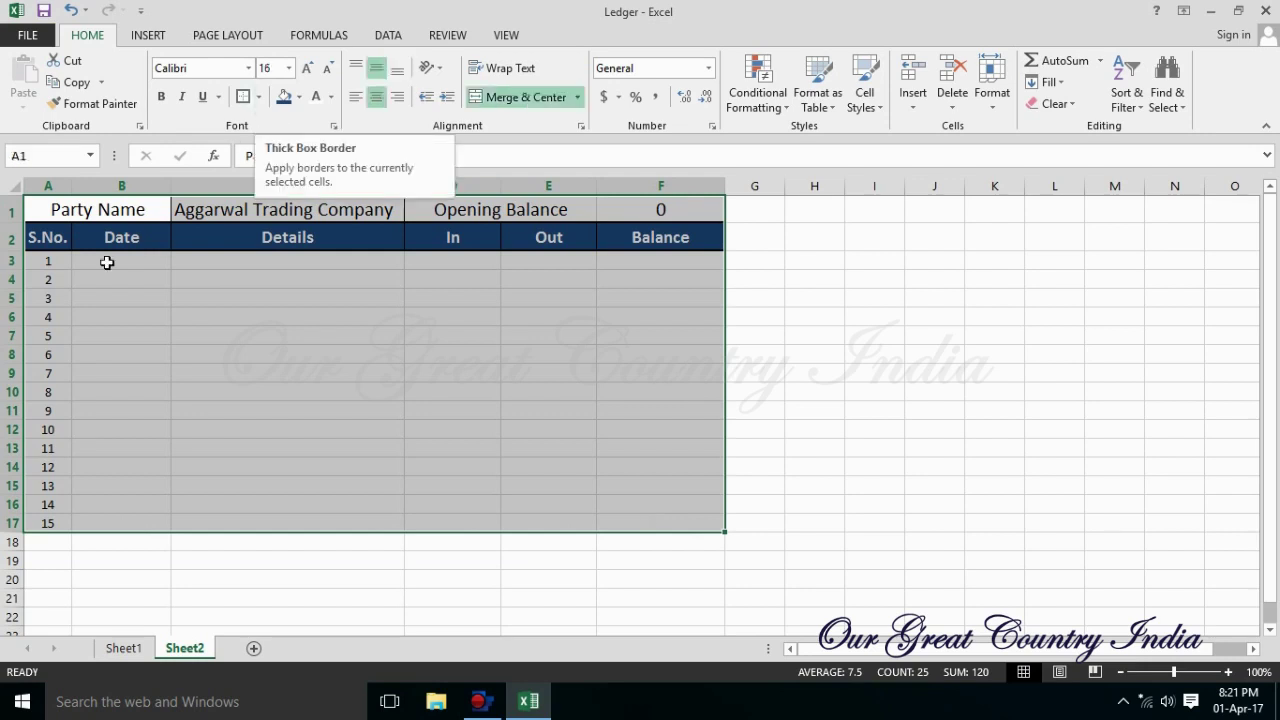
left_click_drag(40, 262, 683, 523)
left_click(258, 97)
left_click(277, 571)
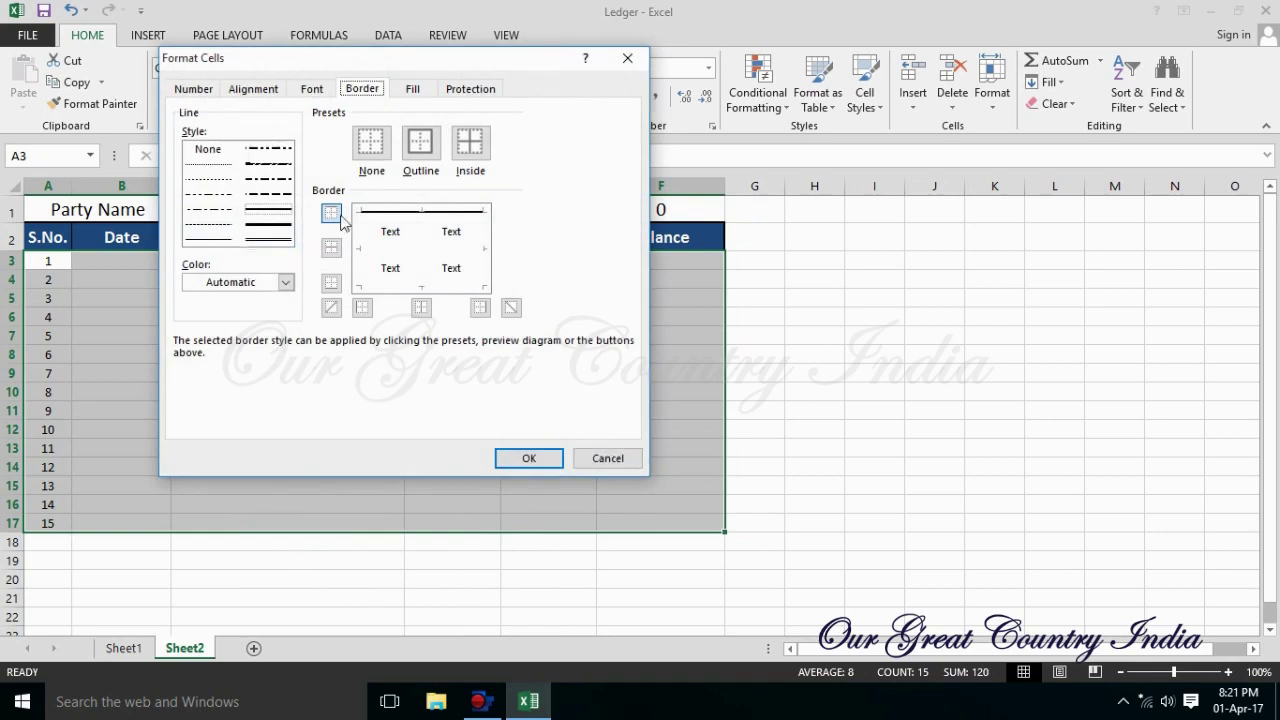
left_click(208, 240)
left_click(420, 143)
left_click(208, 179)
left_click(403, 247)
left_click(220, 240)
left_click(414, 228)
left_click(529, 458)
left_click(832, 431)
left_click(810, 563)
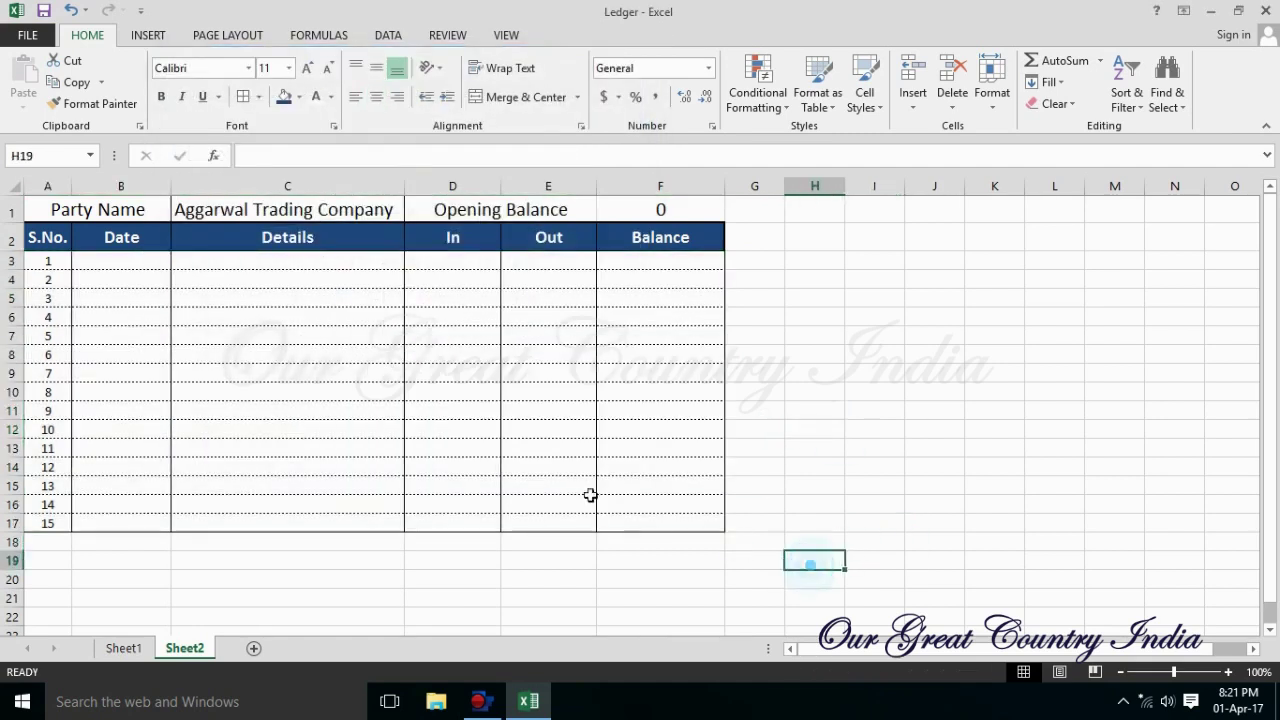
Set the row height of rows 3 to 17 to 8.
left_click_drag(18, 261, 18, 529)
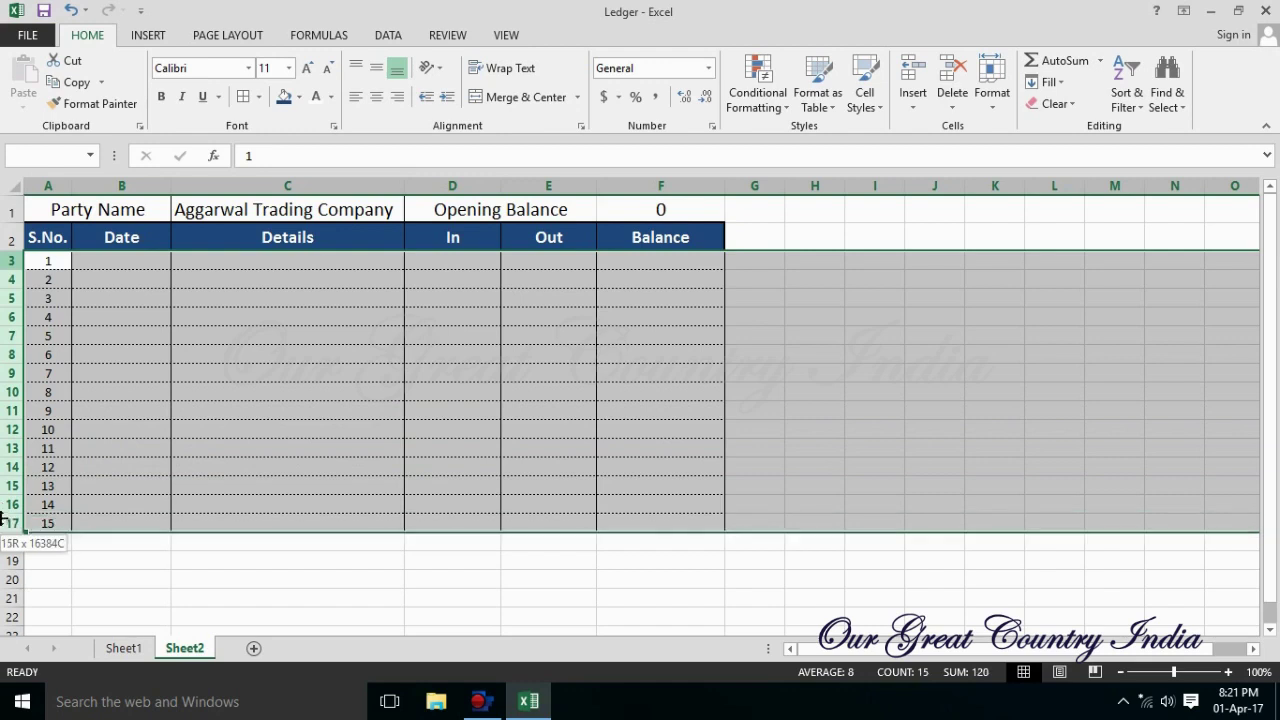
left_click_drag(18, 383, 14, 408)
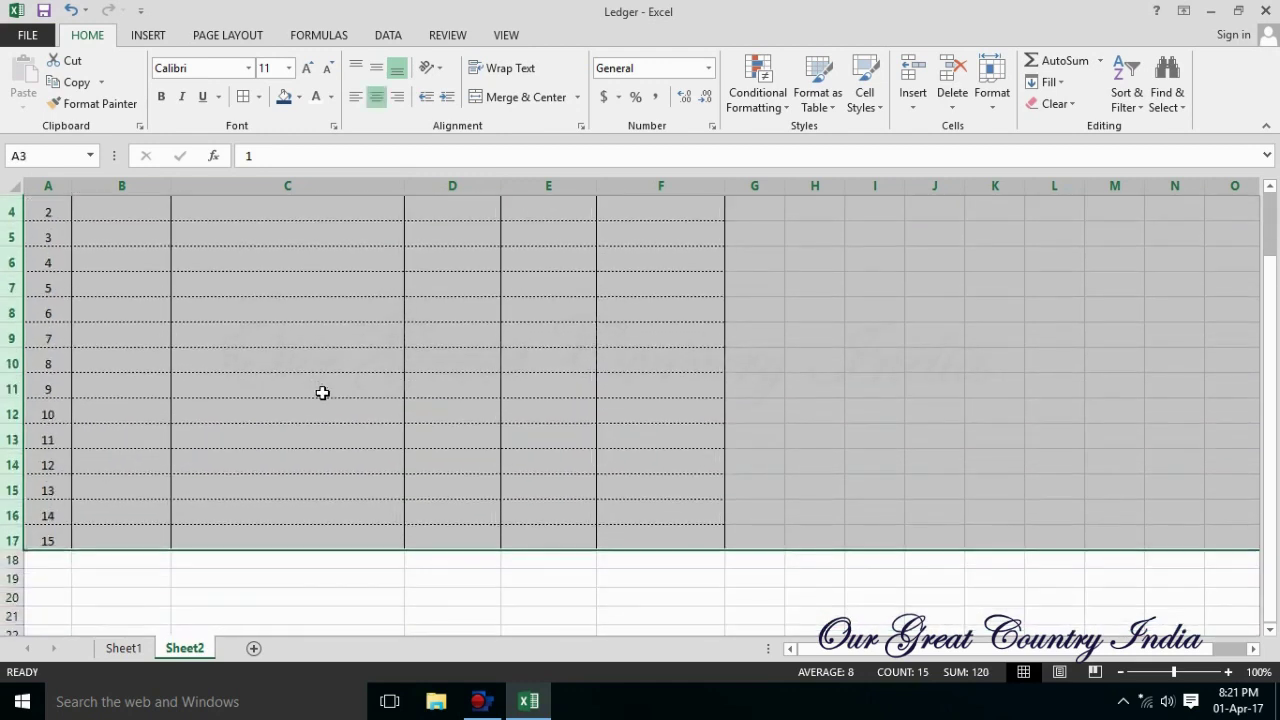
left_click(548, 340)
left_click(1060, 336)
left_click_drag(14, 265, 14, 620)
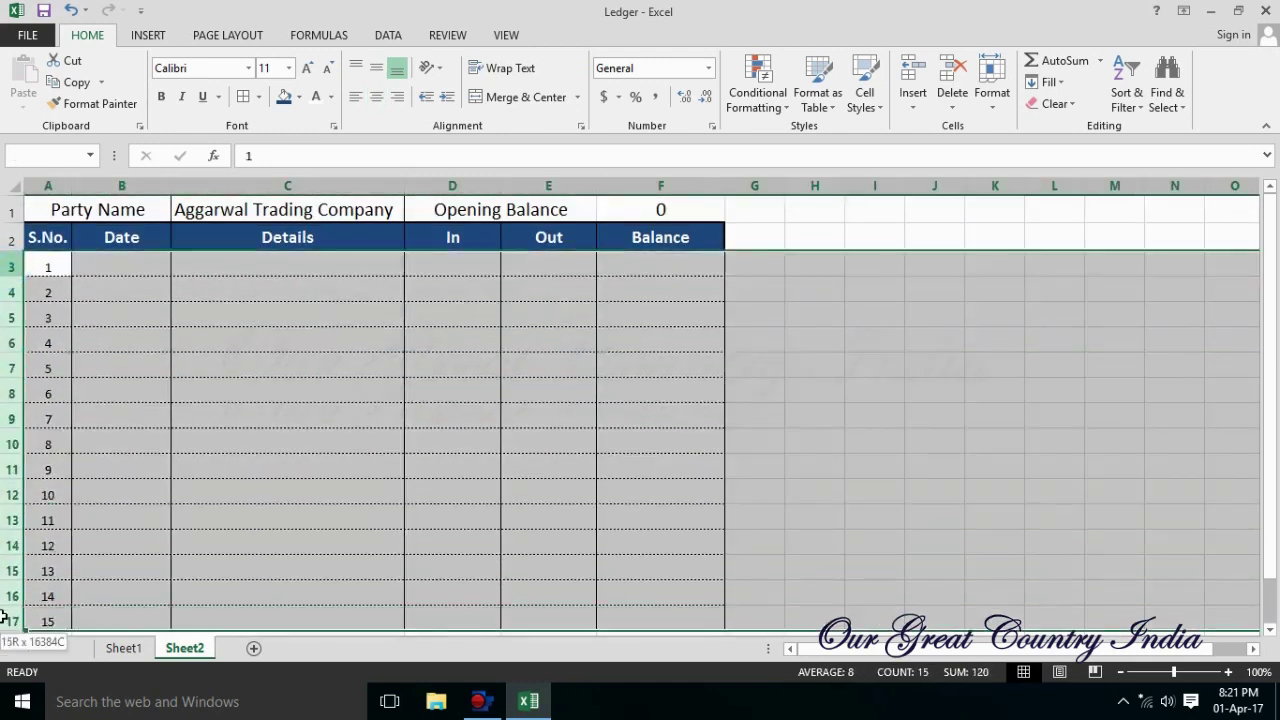
left_click(992, 95)
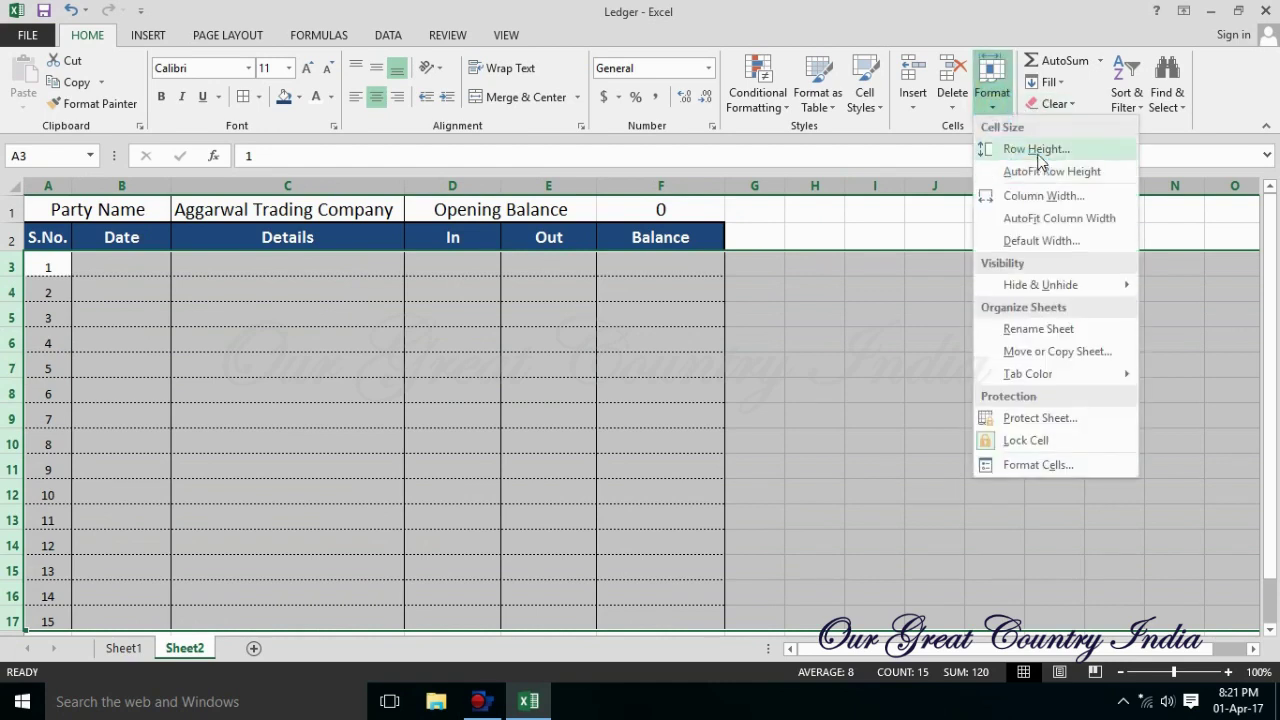
left_click(1052, 149)
type("8")
key("Return")
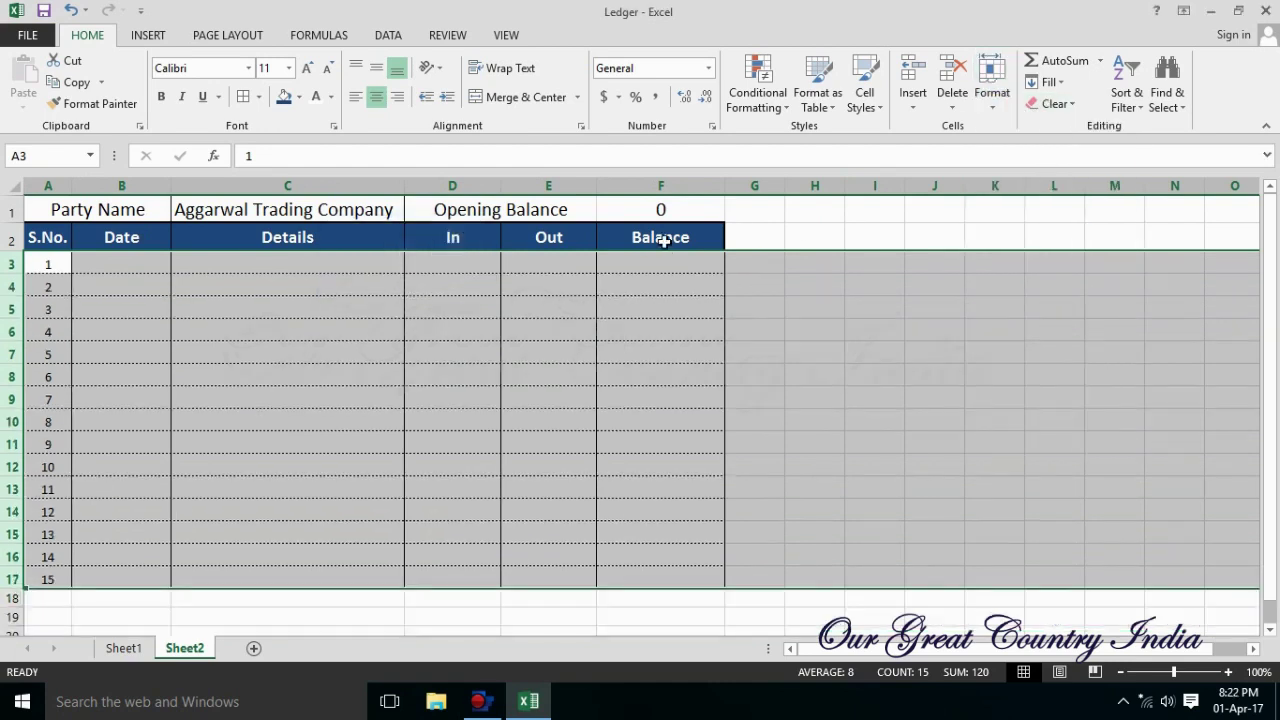
Widen the Details column, then select the row 18 cells beneath the ledger.
left_click(855, 328)
left_click(530, 323)
left_click_drag(405, 186, 467, 184)
left_click(857, 323)
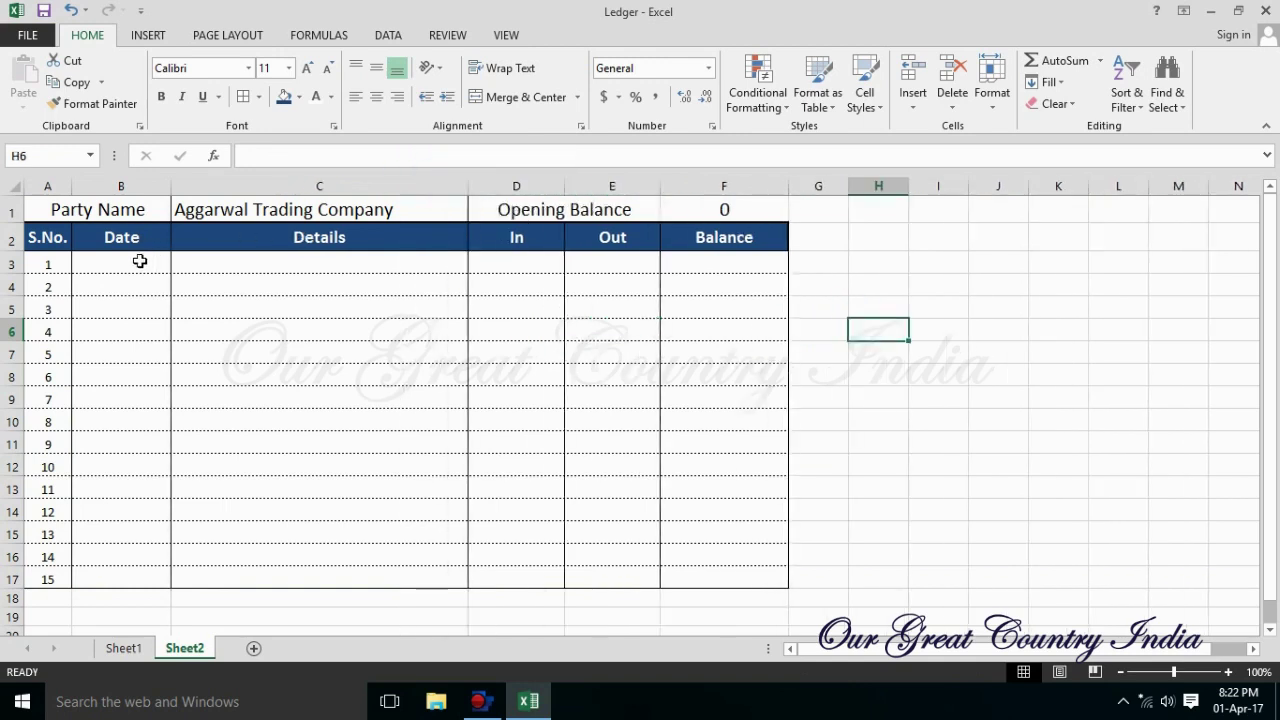
left_click(137, 260)
left_click(804, 480)
left_click_drag(57, 597, 441, 537)
Merge A18:C18 and enter the Ledger Group and Current Balance labels in G1:G2.
scroll(580, 300, "up", 1)
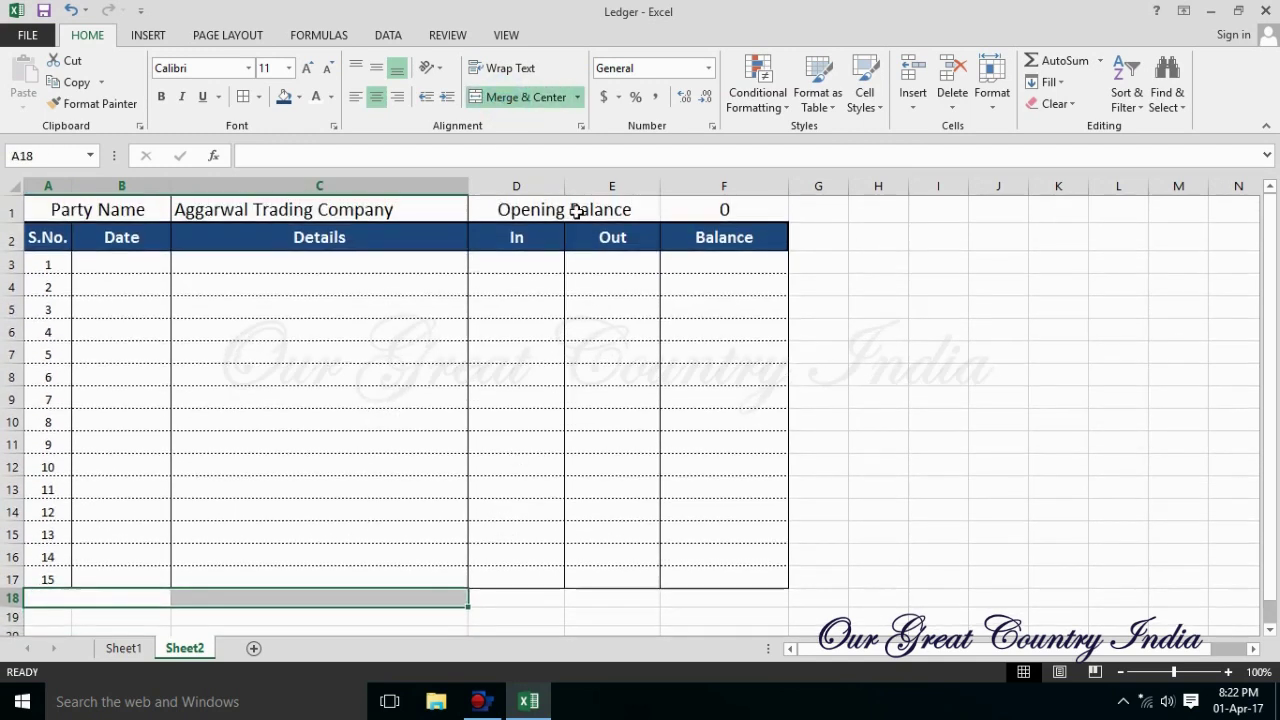
left_click(526, 97)
left_click(997, 485)
left_click(303, 598)
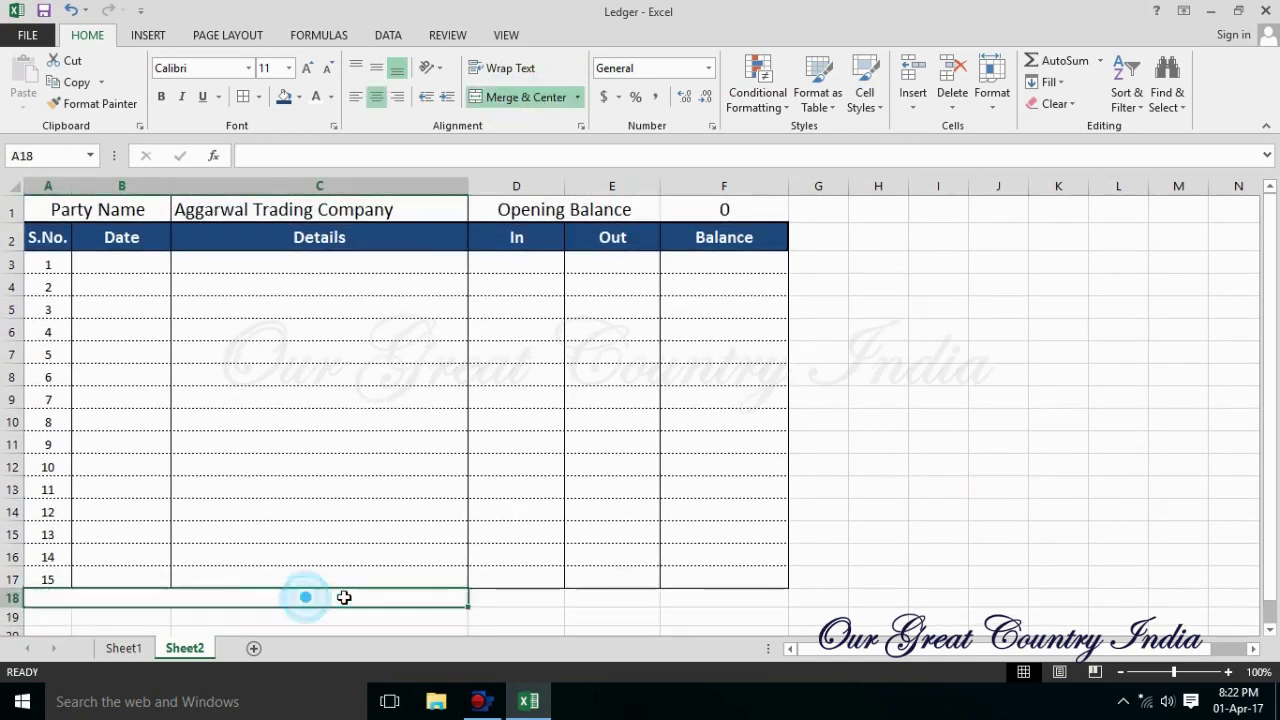
type("BalanceLedger Group")
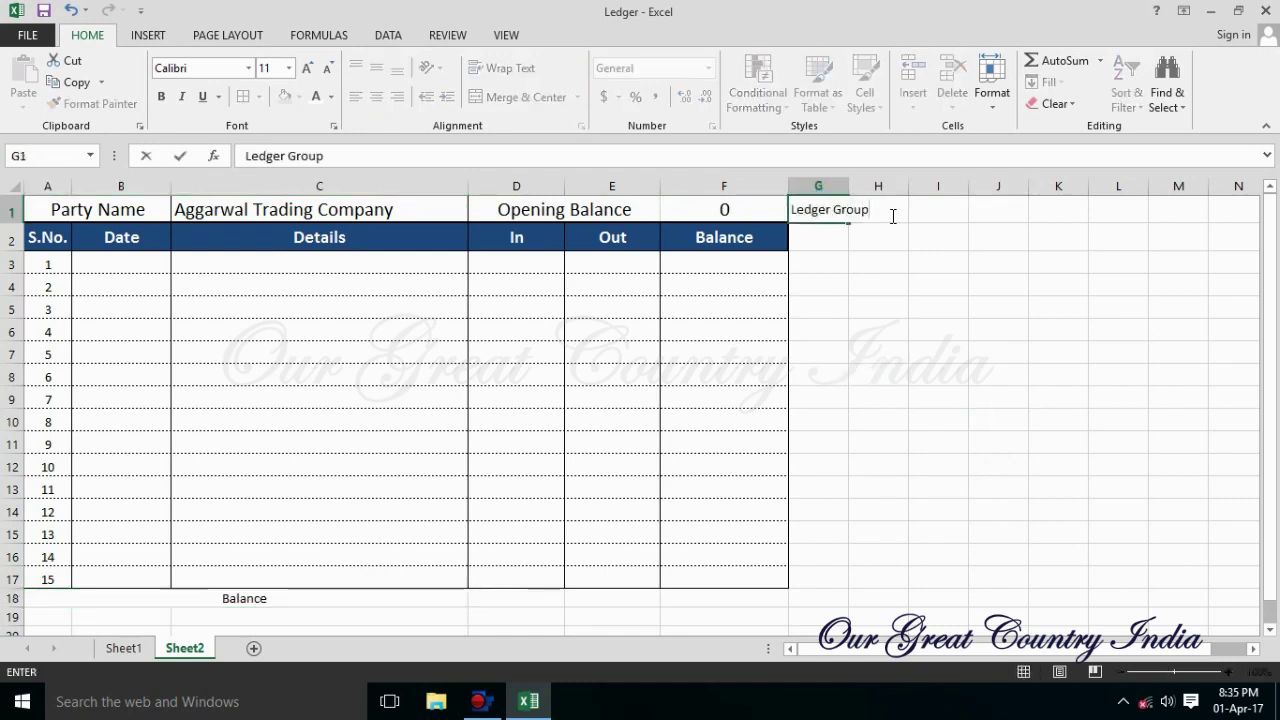
key("Return")
type("Cuu")
type("nce")
left_click(805, 240)
key("BackSpace")
Enter Sundry Debtors beside Ledger Group and widen columns G and H to fit.
left_click(945, 211)
type("Sundry Debtors")
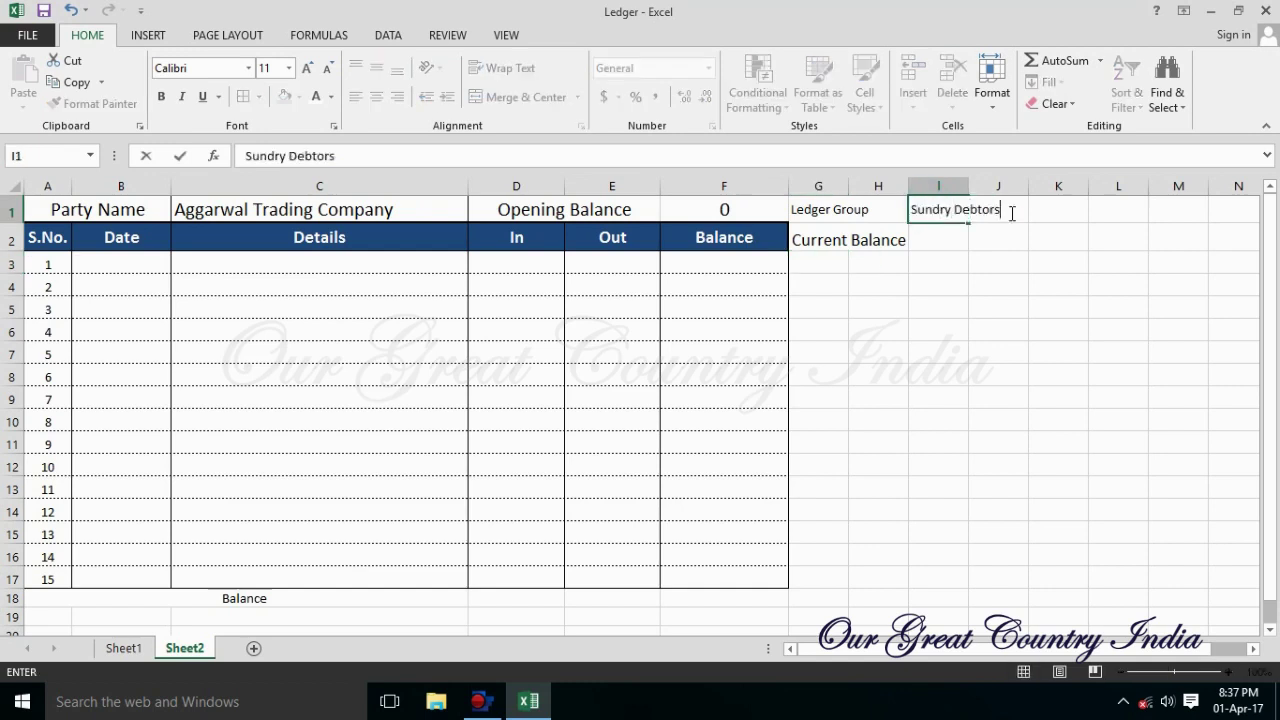
left_click(851, 240)
left_click(928, 205)
mouse_move(994, 208)
left_mouse_down()
mouse_move(935, 208)
mouse_move(935, 240)
left_mouse_up()
left_click(963, 240)
left_click_drag(901, 188, 1048, 190)
left_click(960, 209)
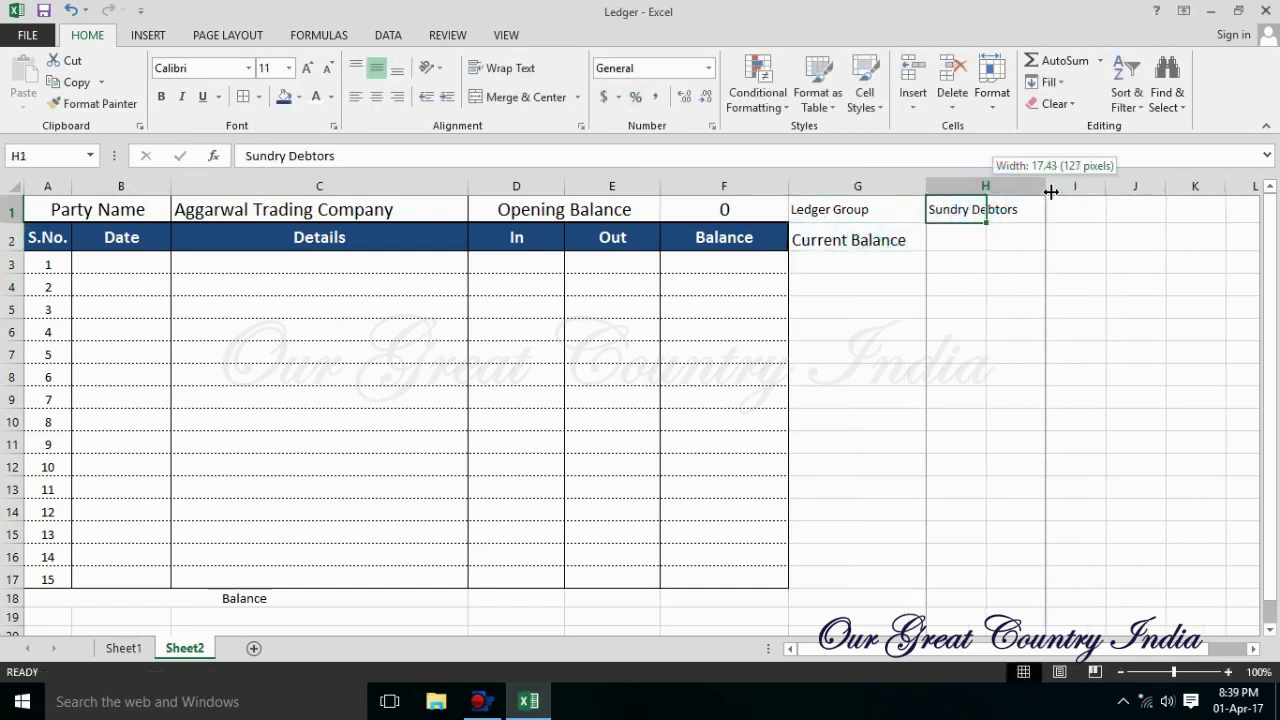
Copy the Current Balance label's formatting onto the Ledger Group label.
left_click(887, 207)
left_click(850, 240)
left_click(95, 103)
left_click(850, 209)
left_click(963, 323)
left_click_drag(850, 209, 850, 240)
Give the Ledger Group and Current Balance labels a light-blue fill and font colour.
left_click(316, 96)
left_click(299, 97)
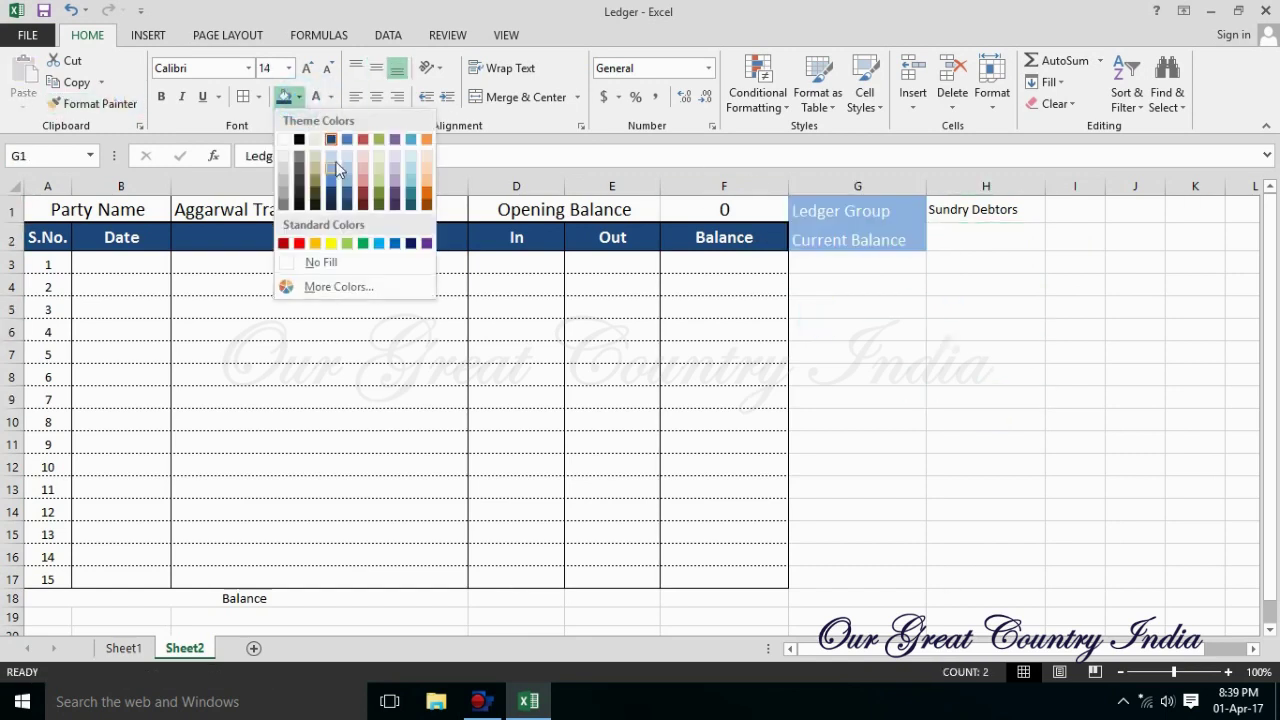
left_click(330, 193)
left_click(330, 186)
mouse_move(850, 209)
left_mouse_down()
mouse_move(850, 240)
mouse_move(1020, 229)
left_mouse_up()
left_click(331, 97)
left_click(1066, 396)
Add borders around the G1:H2 block and widen column H.
left_click(977, 212)
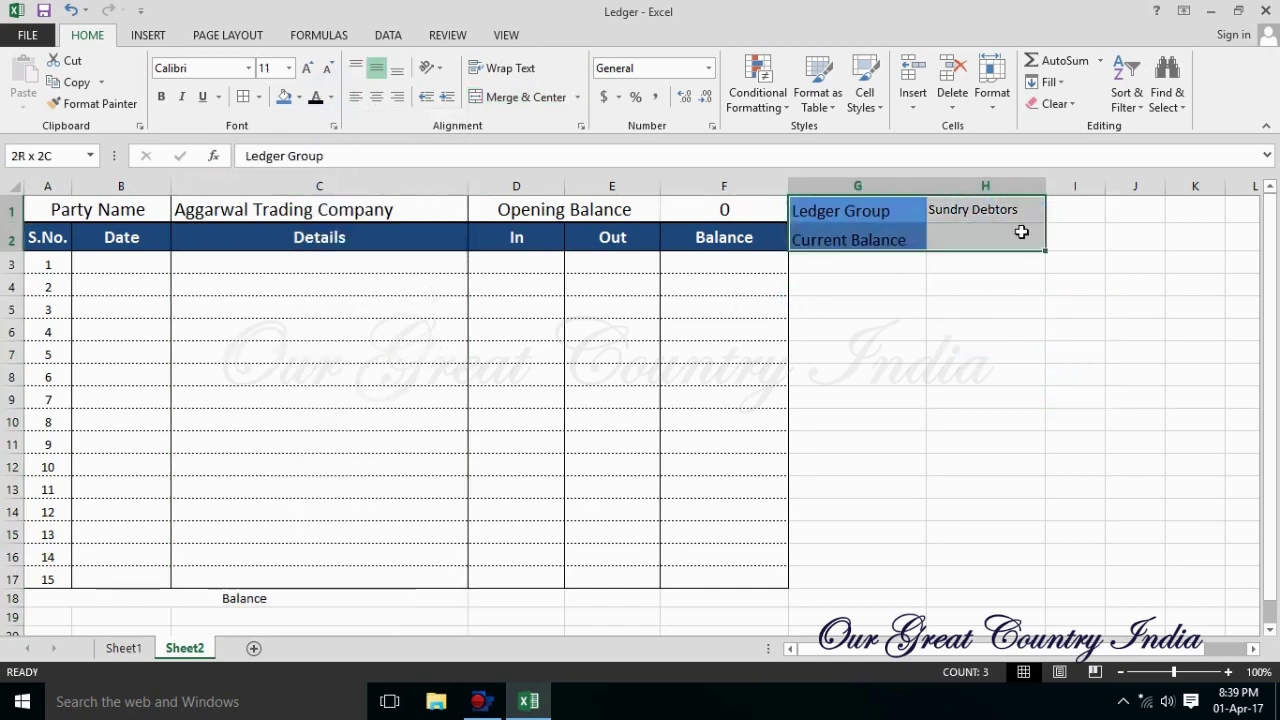
left_click(258, 97)
left_click(290, 556)
left_click(741, 657)
left_click(258, 97)
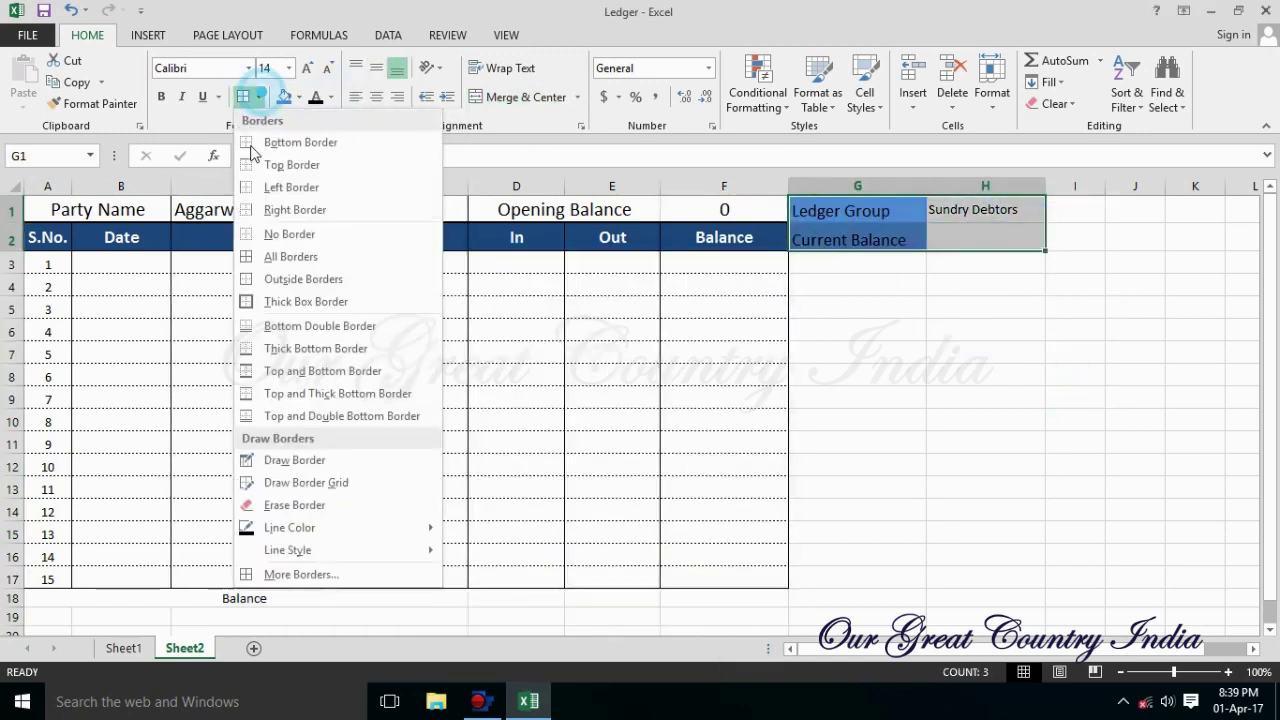
left_click(229, 234)
left_click(1134, 440)
left_click_drag(1045, 186, 1064, 186)
Vertically centre the G1:G2 labels, centre Sundry Debtors, and edit the Current Balance labels.
left_click_drag(850, 210, 850, 240)
left_click(376, 72)
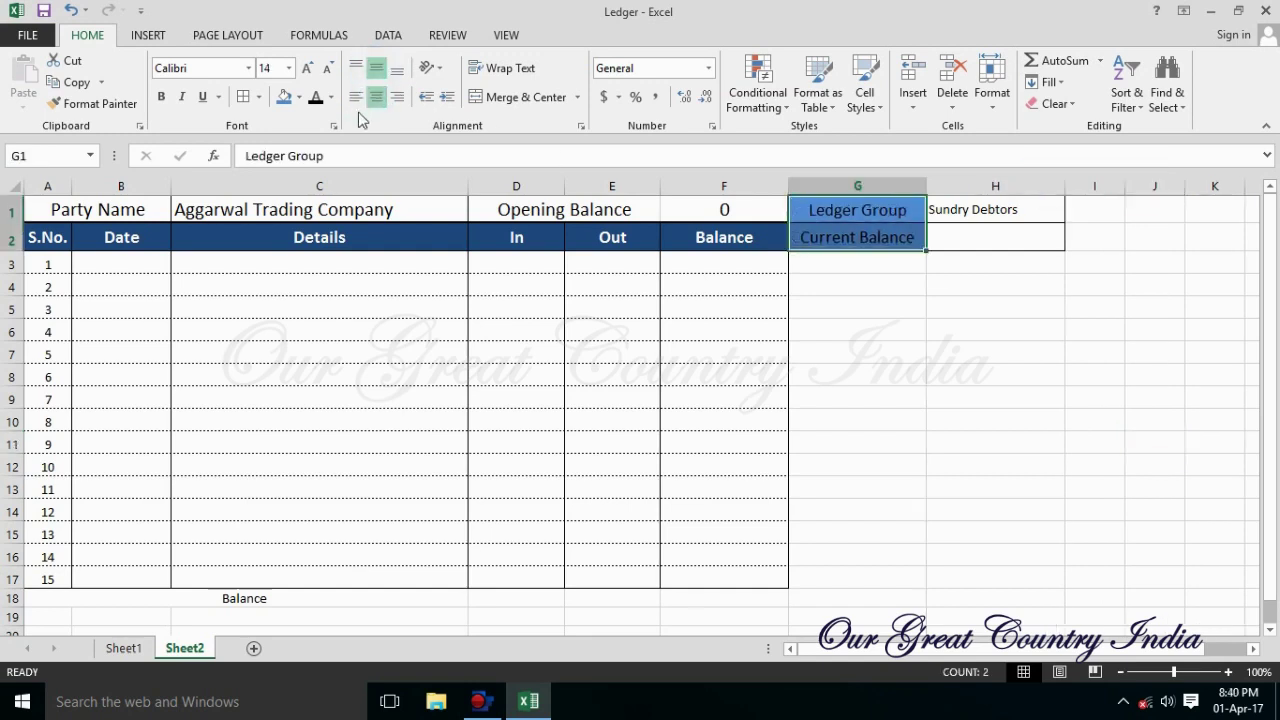
left_click_drag(990, 210, 990, 238)
left_click(397, 97)
left_click(376, 97)
left_click(995, 355)
left_click(995, 332)
double_click(860, 237)
double_click(189, 597)
Finish the row 18 Current Balance label and set the opening balance in F1 to 50000.
type("Current")
left_click(610, 615)
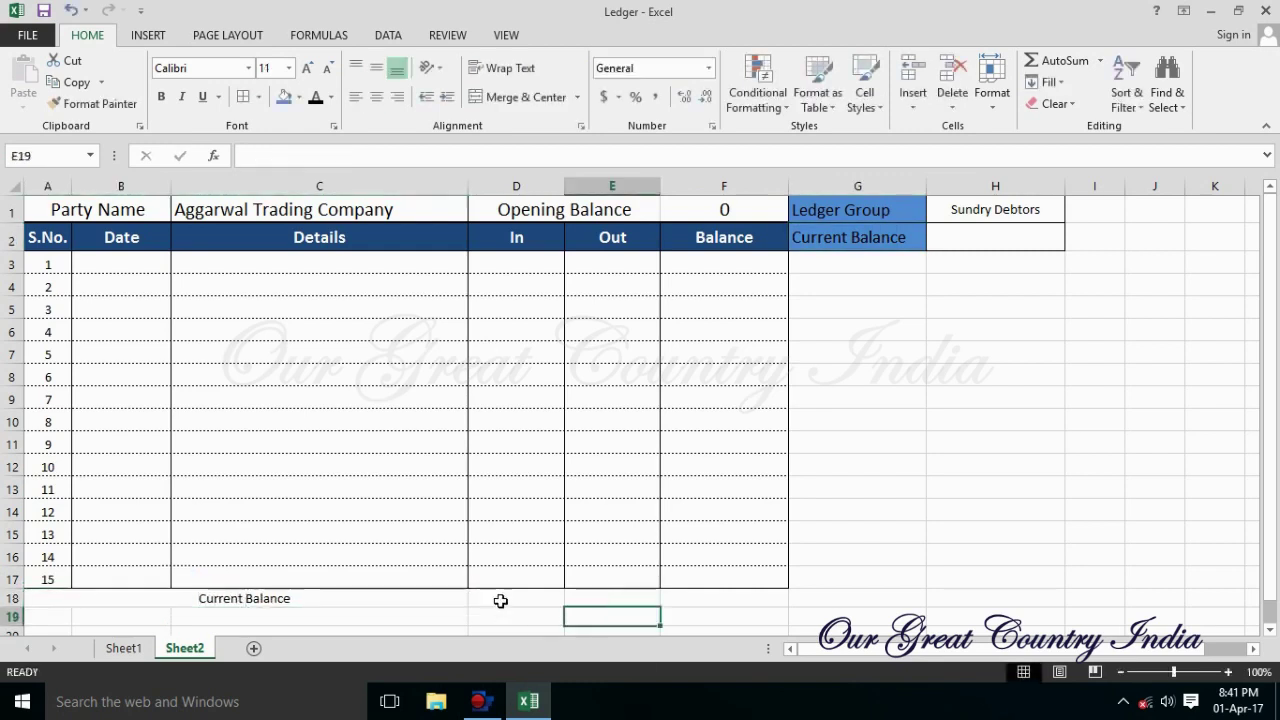
left_click(724, 598)
left_click(724, 209)
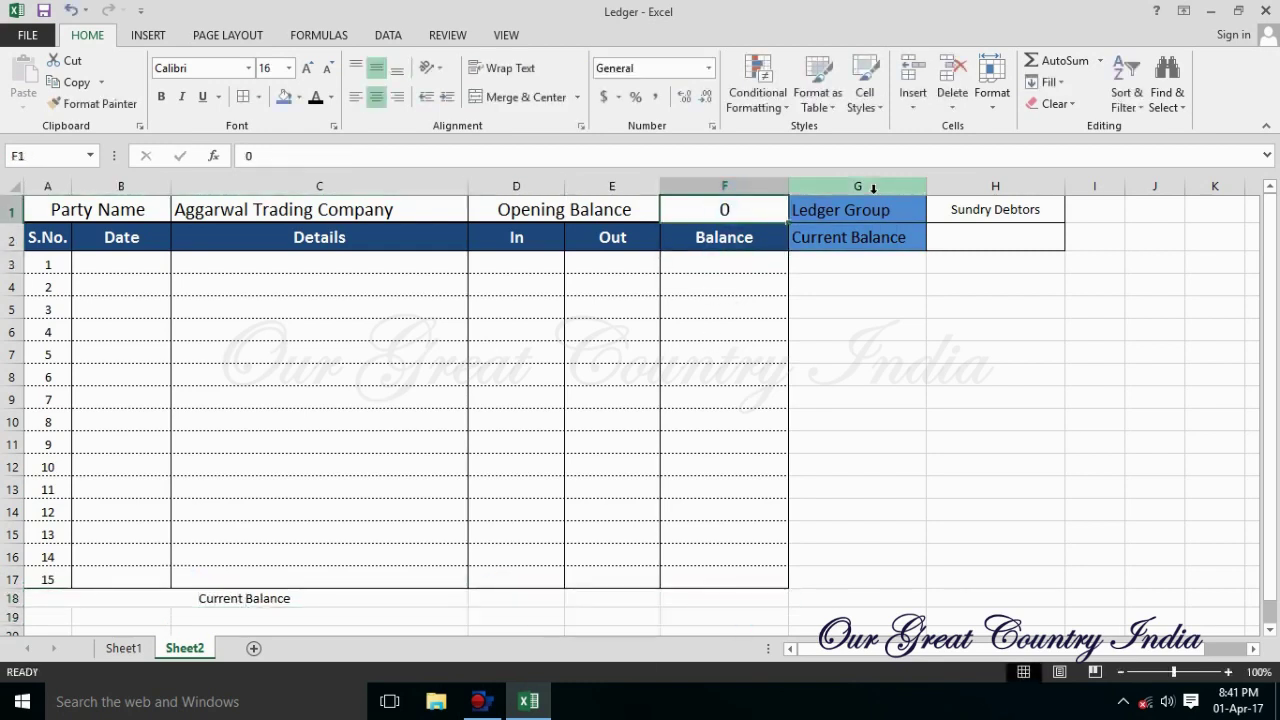
type("50000")
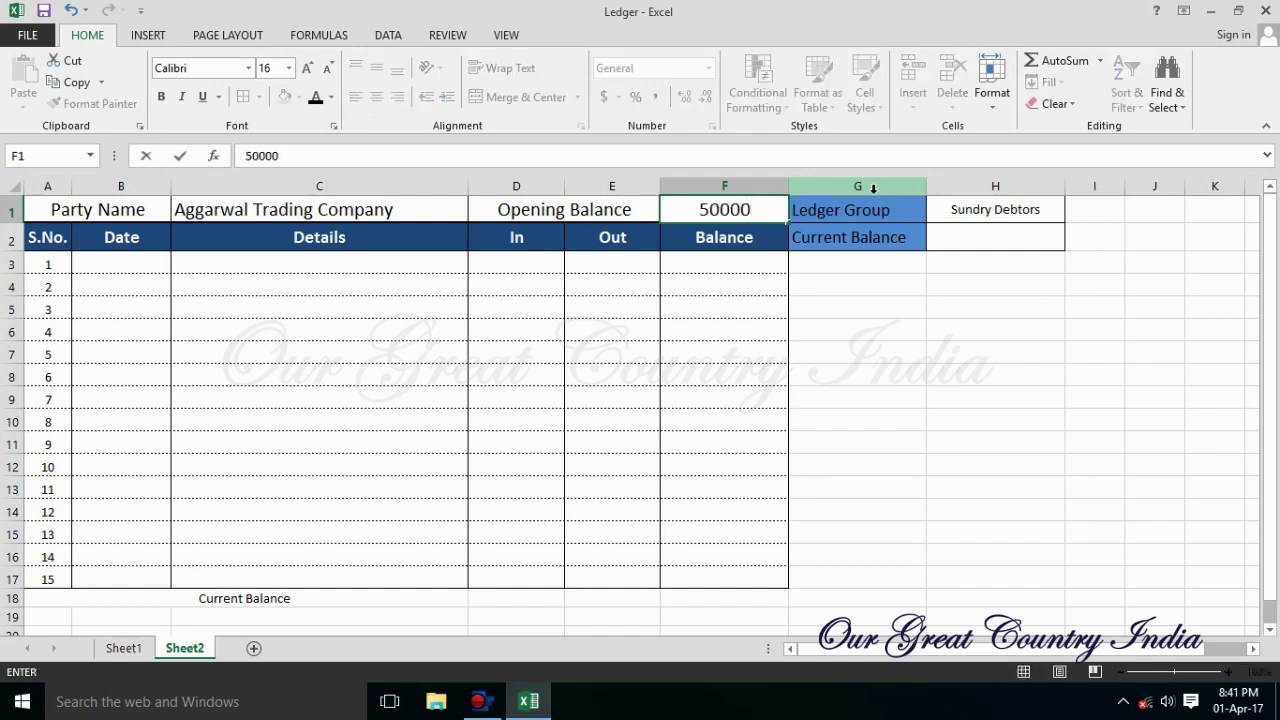
key("Return")
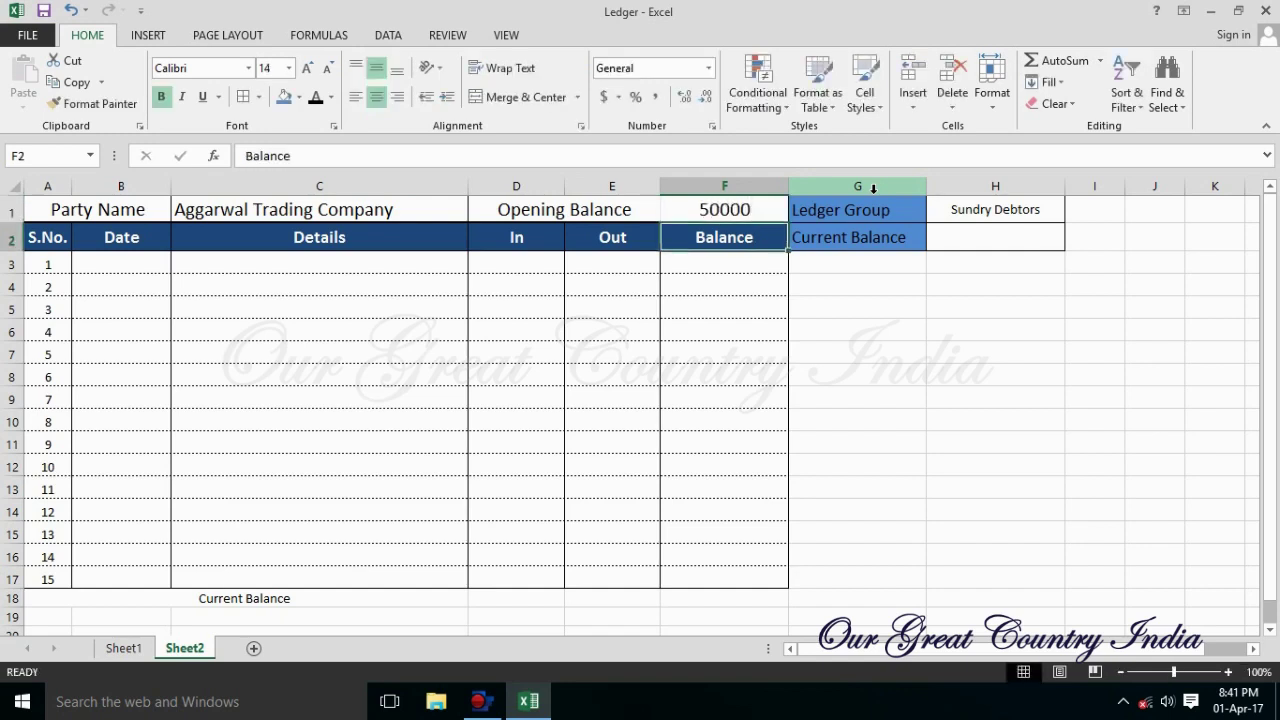
Enter =F1+D3-E3 in F3 as the first running balance, showing 50000.
key("Return")
type("=")
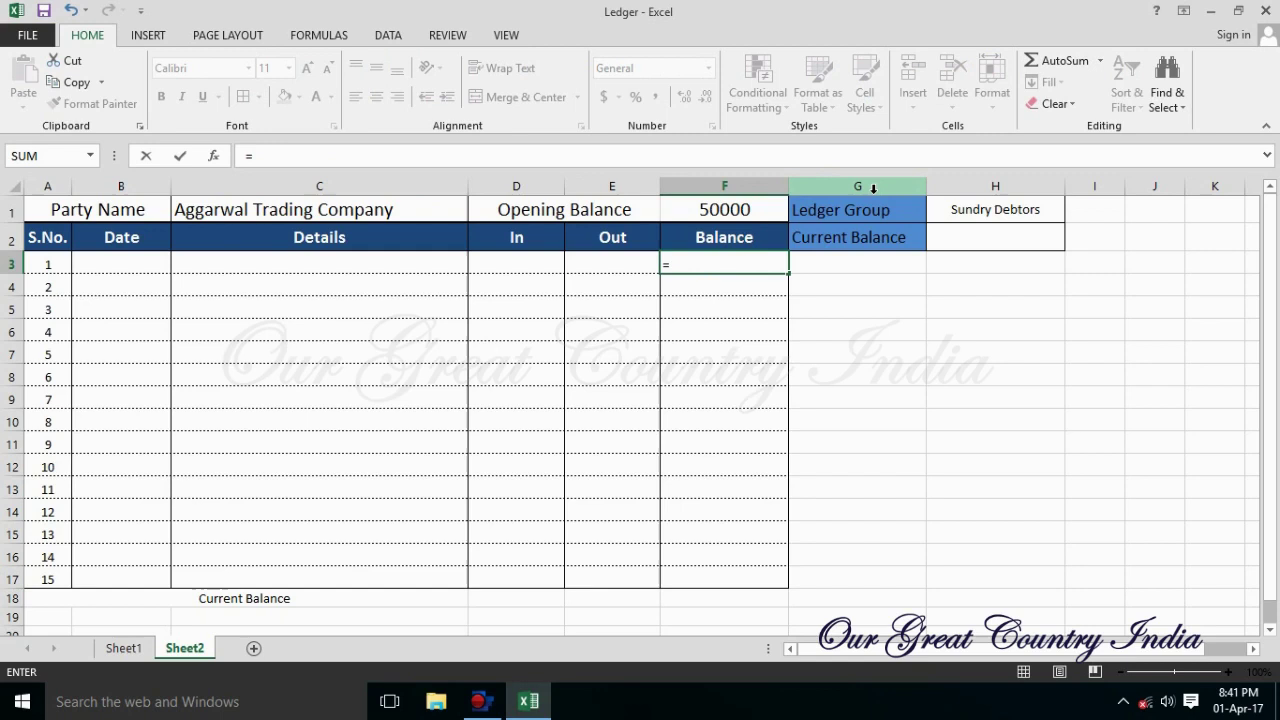
left_click(709, 206)
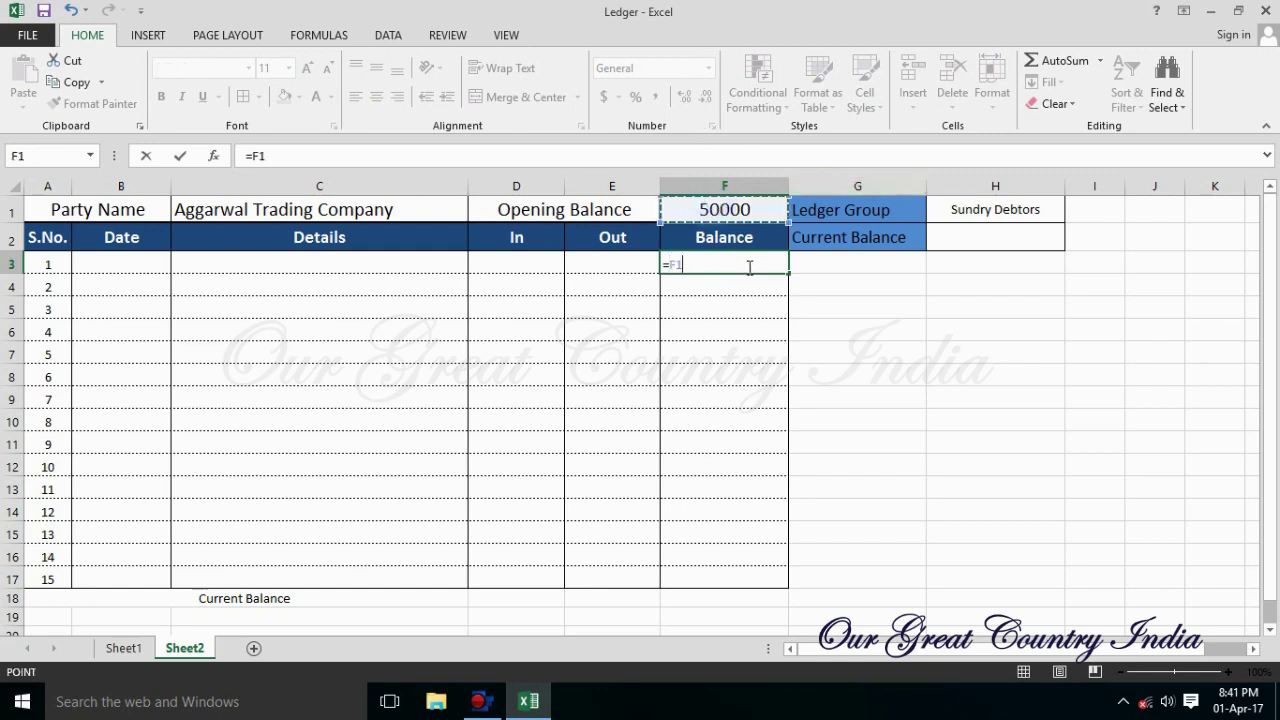
type("+")
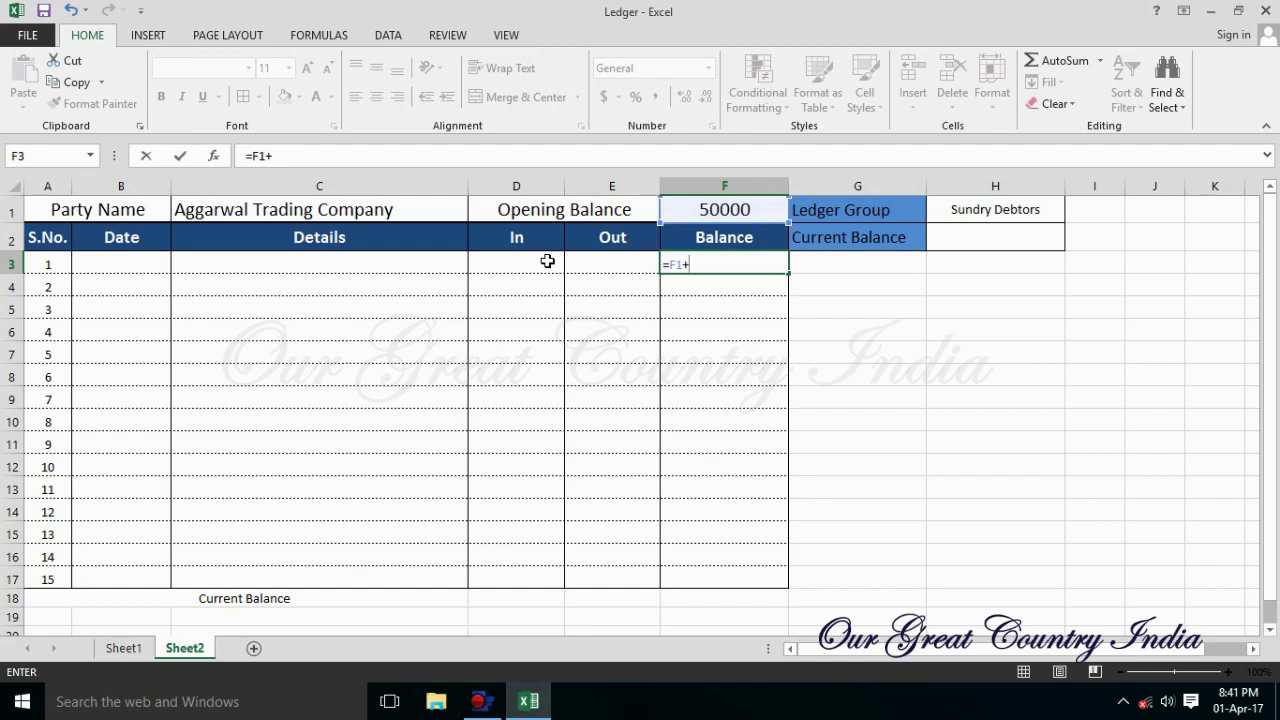
left_click(547, 261)
type("-")
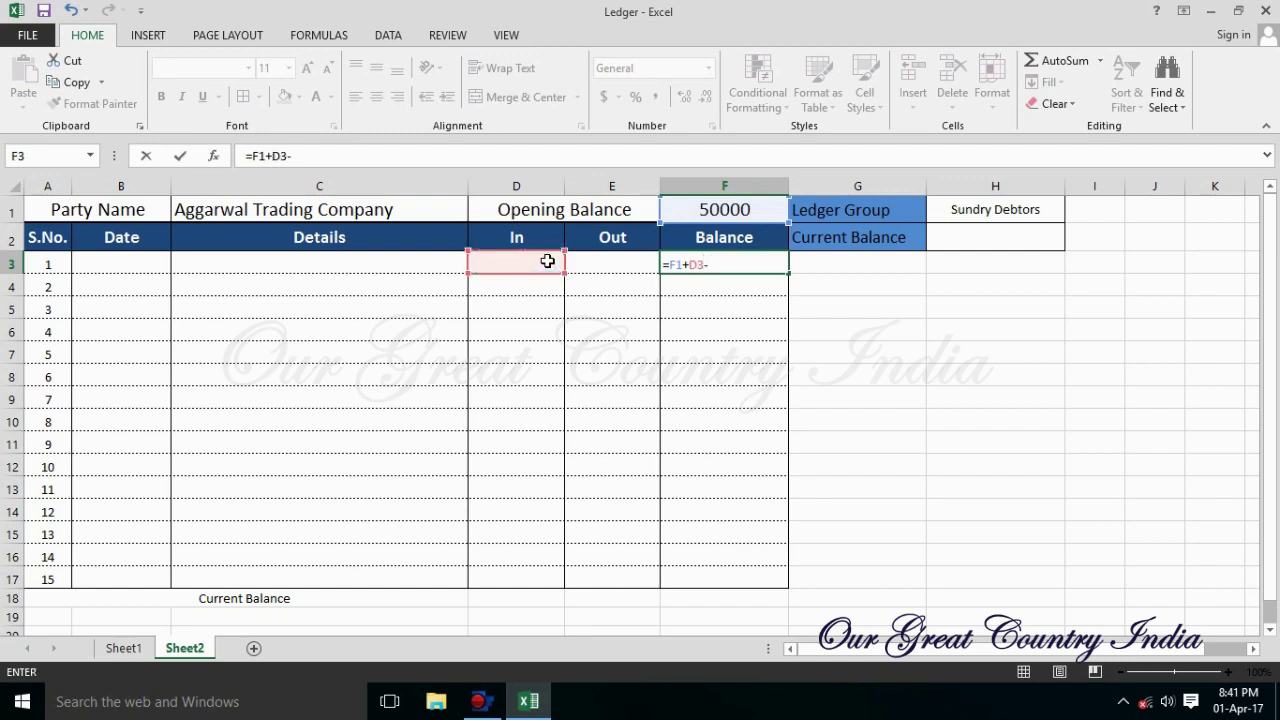
left_click(584, 258)
key("Return")
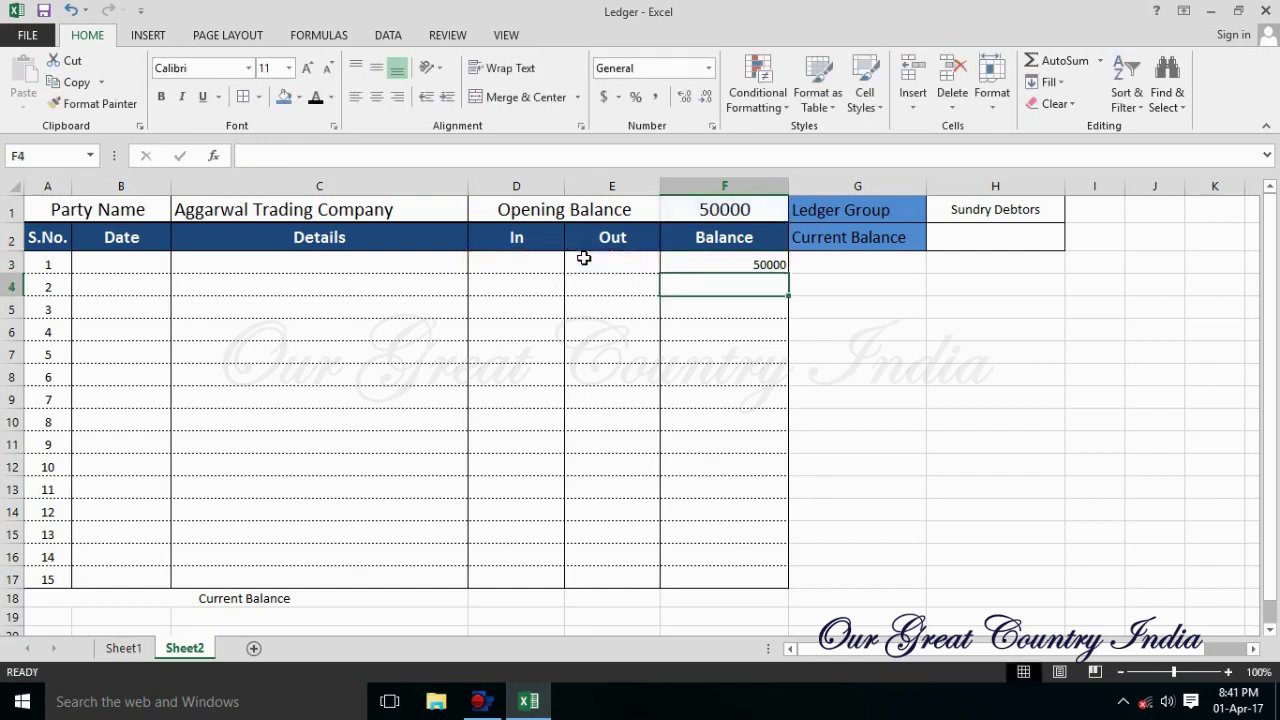
left_click(366, 263)
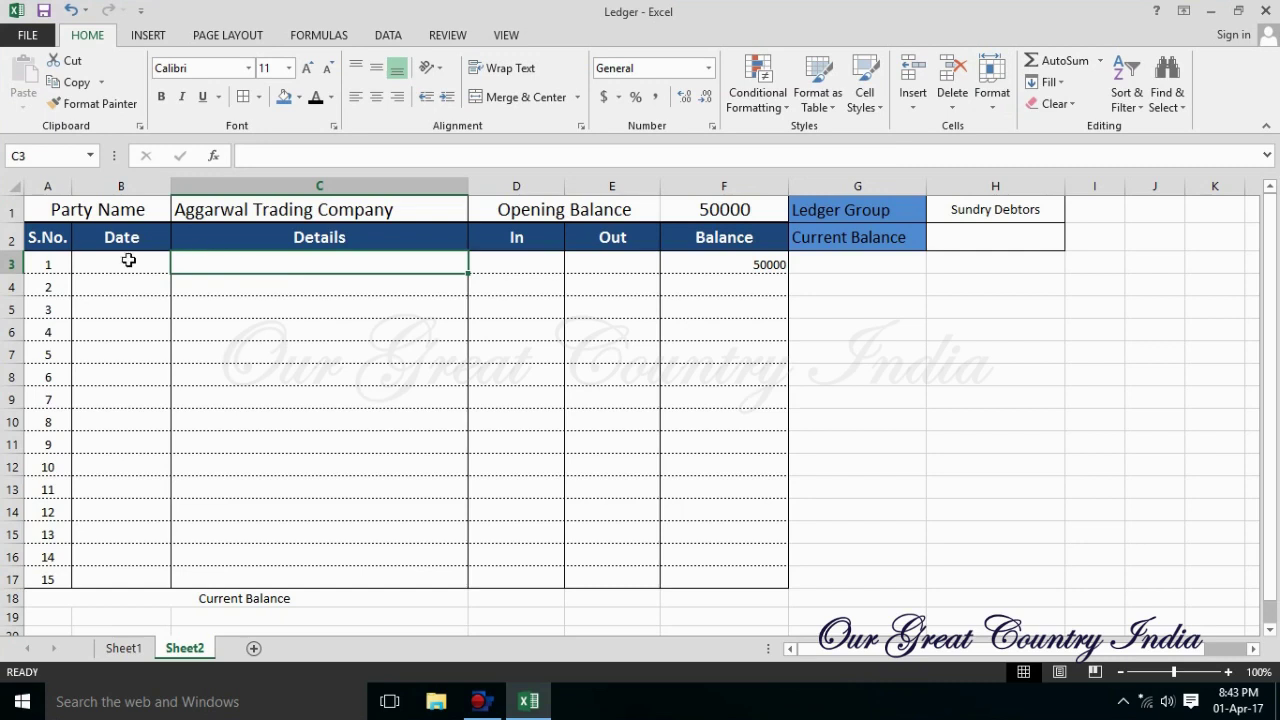
Enter date 01-04-17 and 'Buy Ludhi. 01-04-2017' in row 3, autofitting column C.
left_click(128, 260)
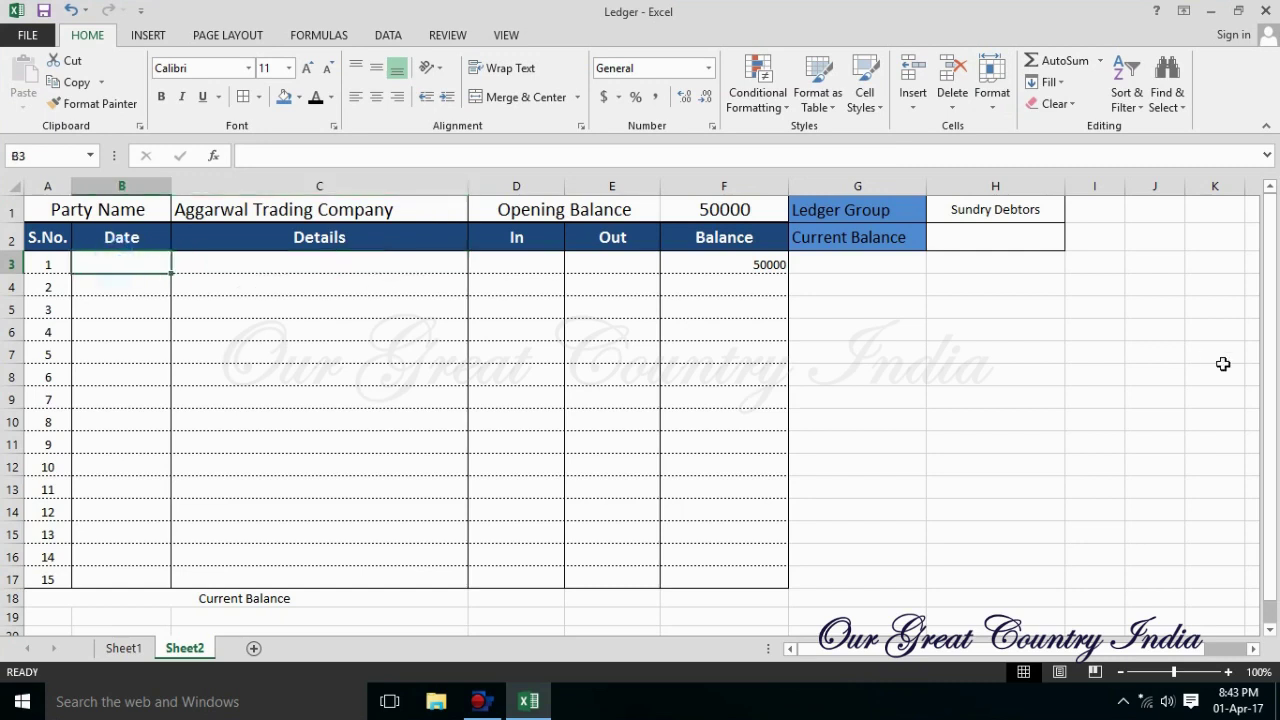
type("01-04-1")
type("7")
key("Tab")
type("Buy Ludhi")
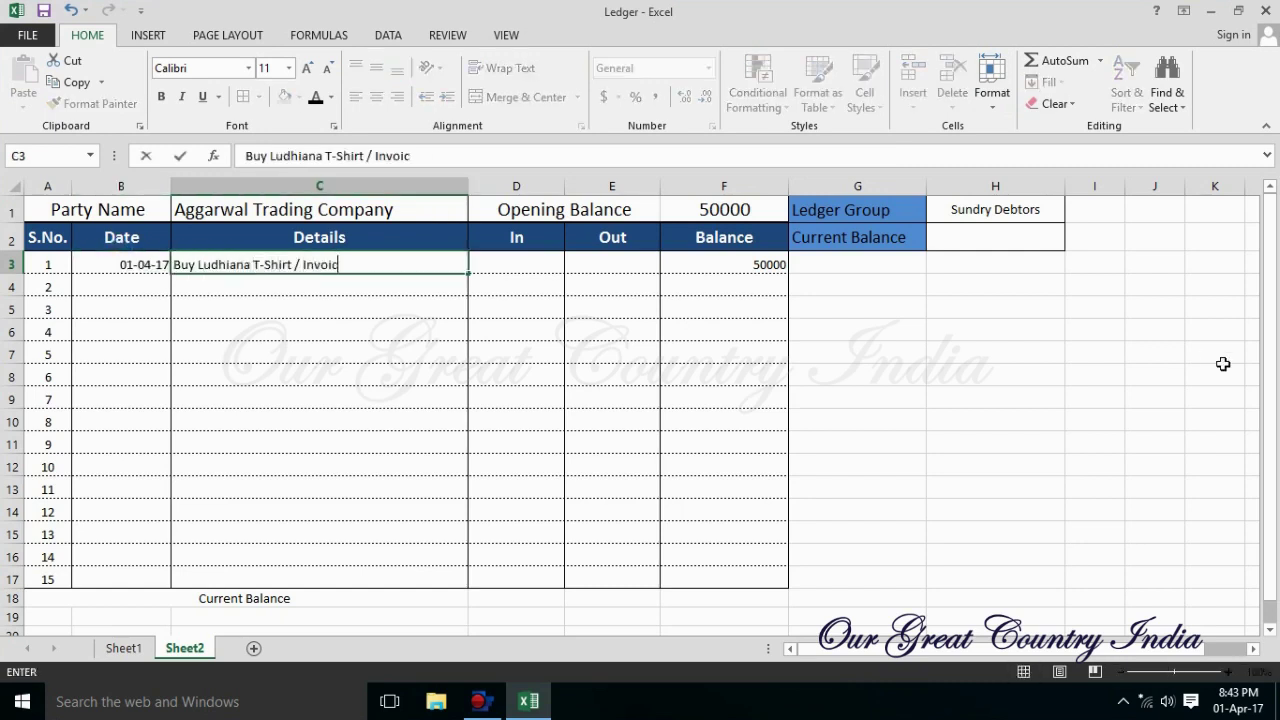
type(". 01-04-2017")
left_click(995, 310)
double_click(468, 186)
left_click(471, 371)
Enter 150000 as the Out amount in E3, leaving a balance of -100000.
left_click(630, 268)
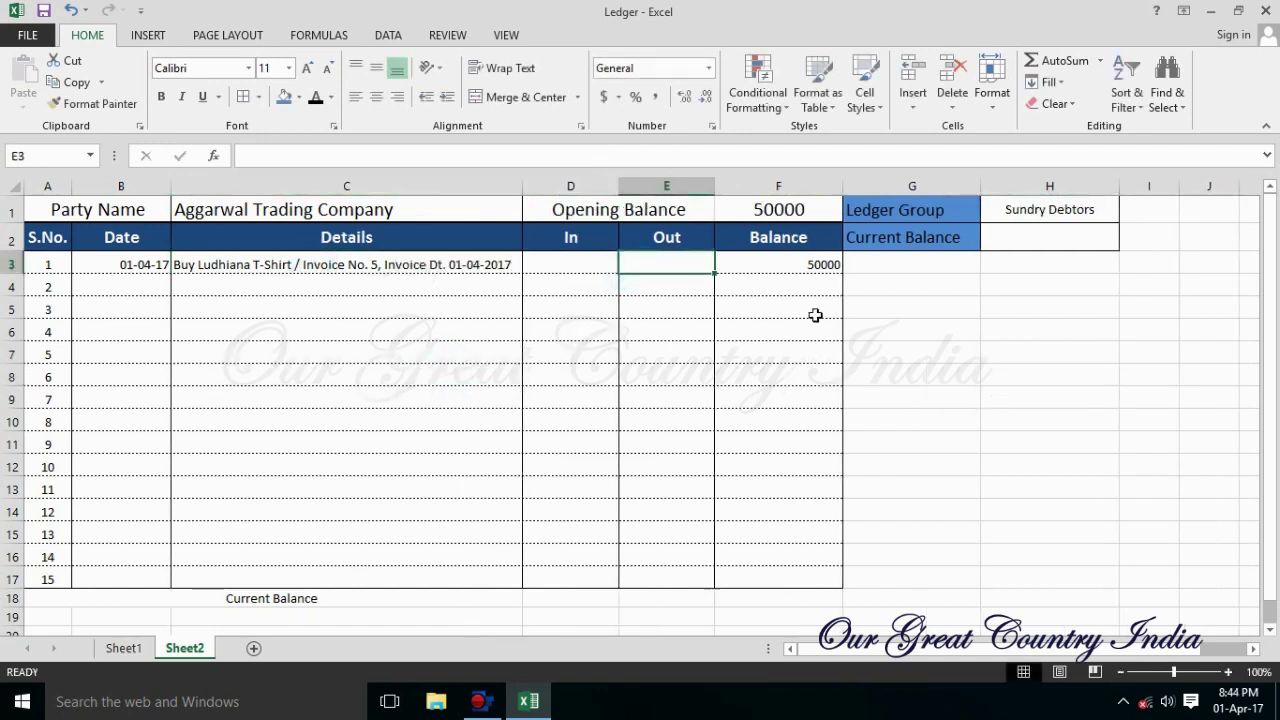
type("15")
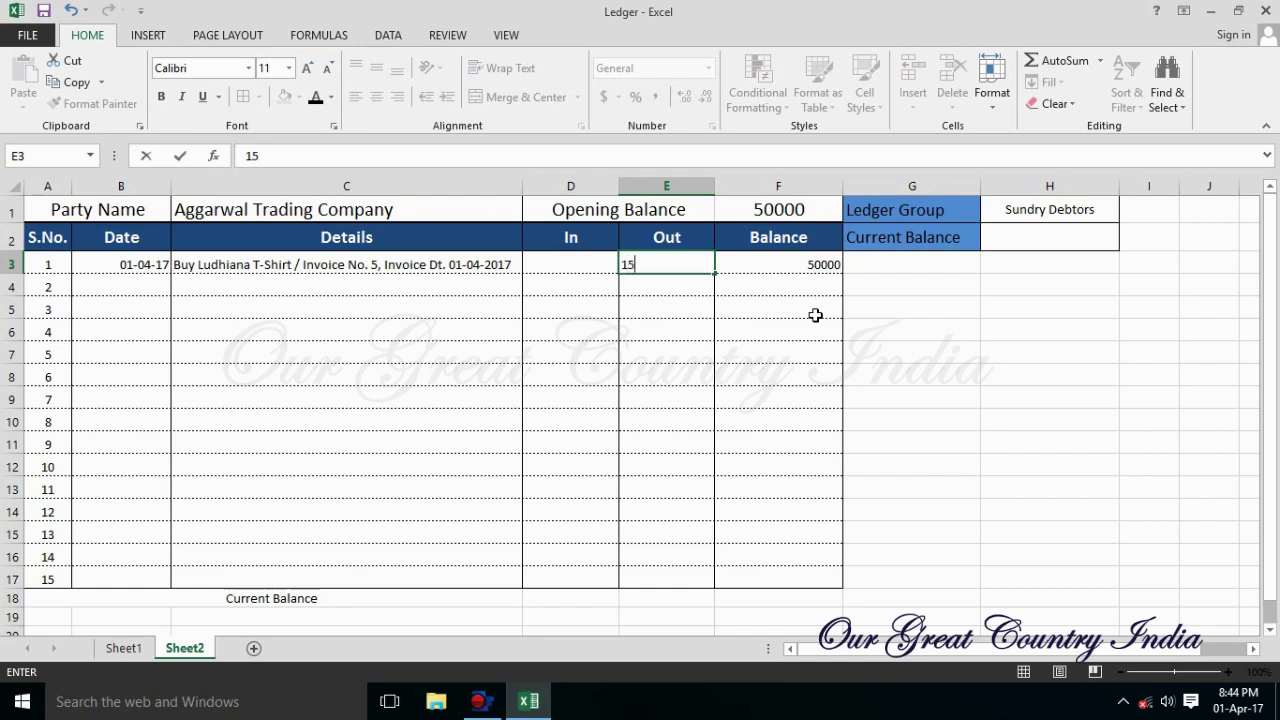
type("0")
key("Return")
key("Up")
key("Down")
key("Left")
key("Left")
key("Left")
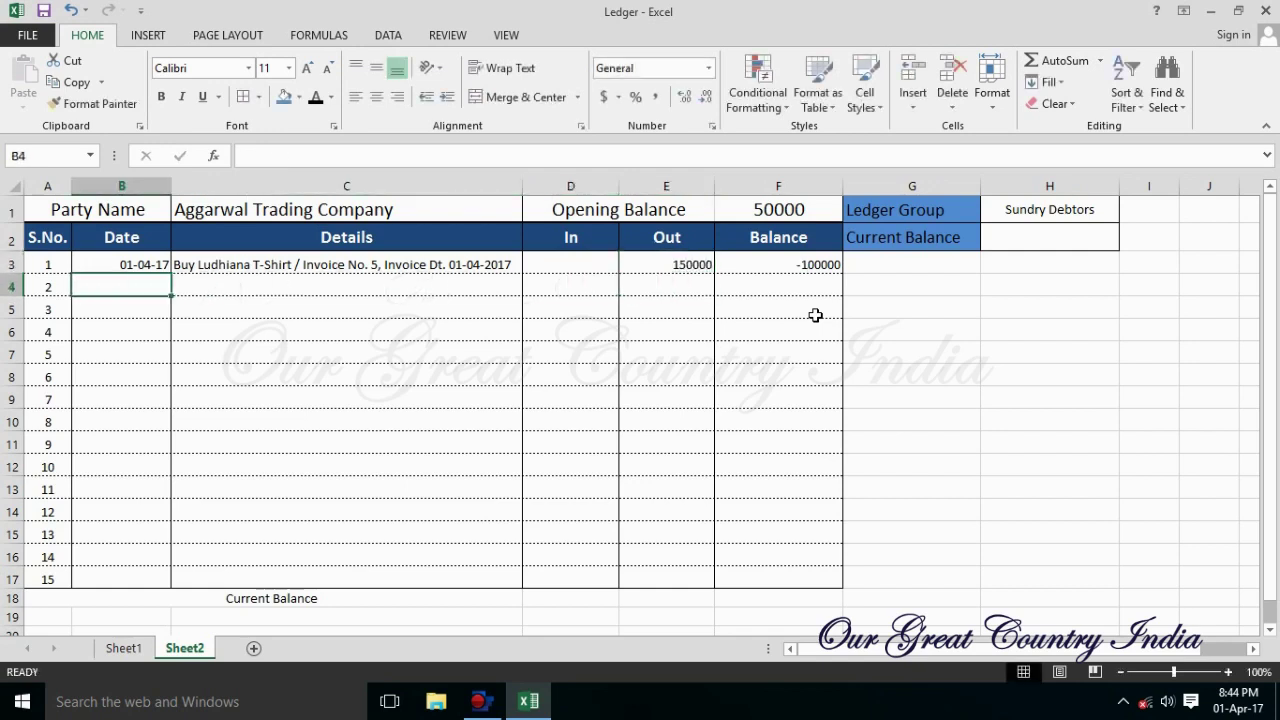
Centre the contents of the Date column B.
left_click(88, 187)
left_click(357, 97)
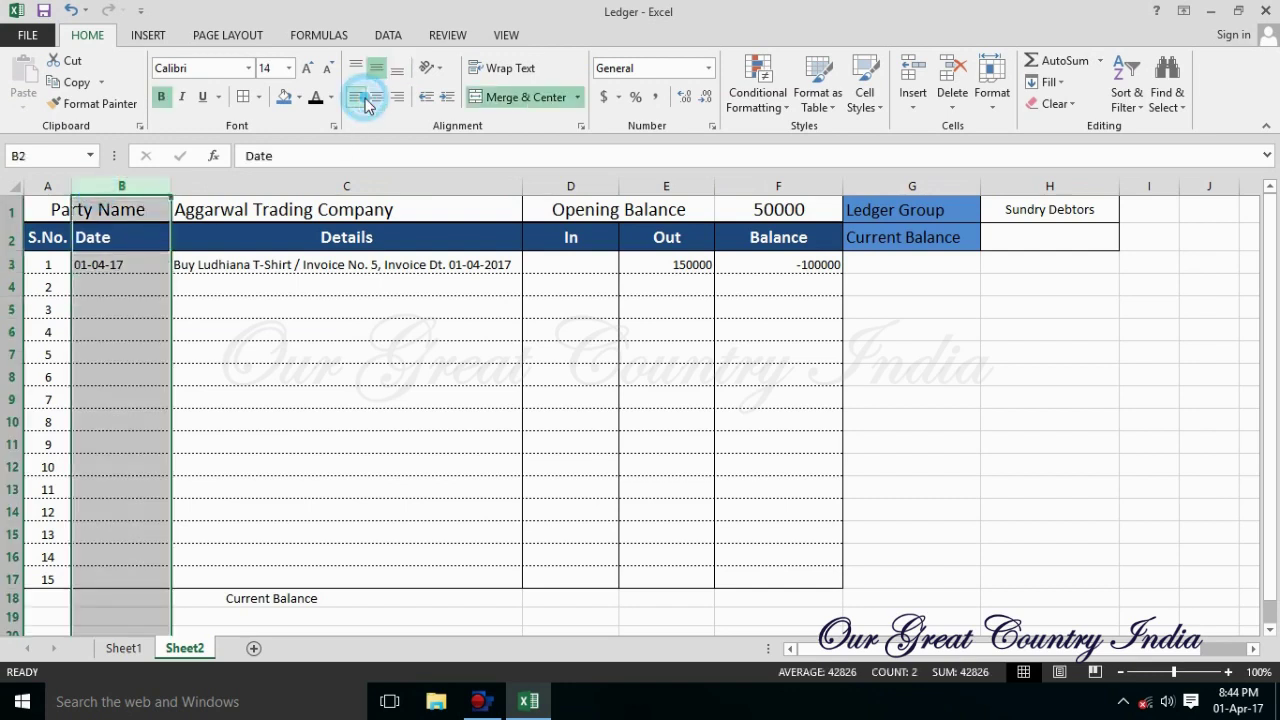
left_click(376, 97)
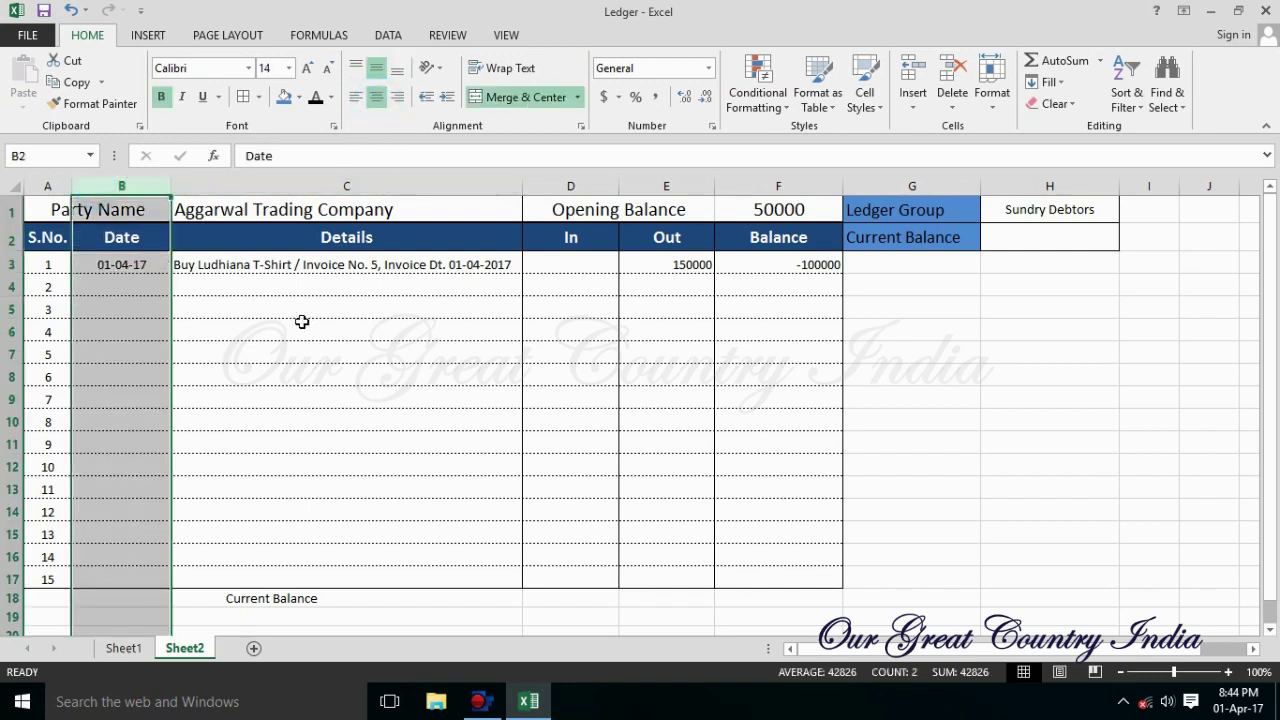
left_click(107, 283)
Enter the 02-04-2017 entry describing a Rs 2 Lakh NEFT deposit into the PNB account.
type("02-04-2017")
key("Tab")
type("Deposit 2 L- I")
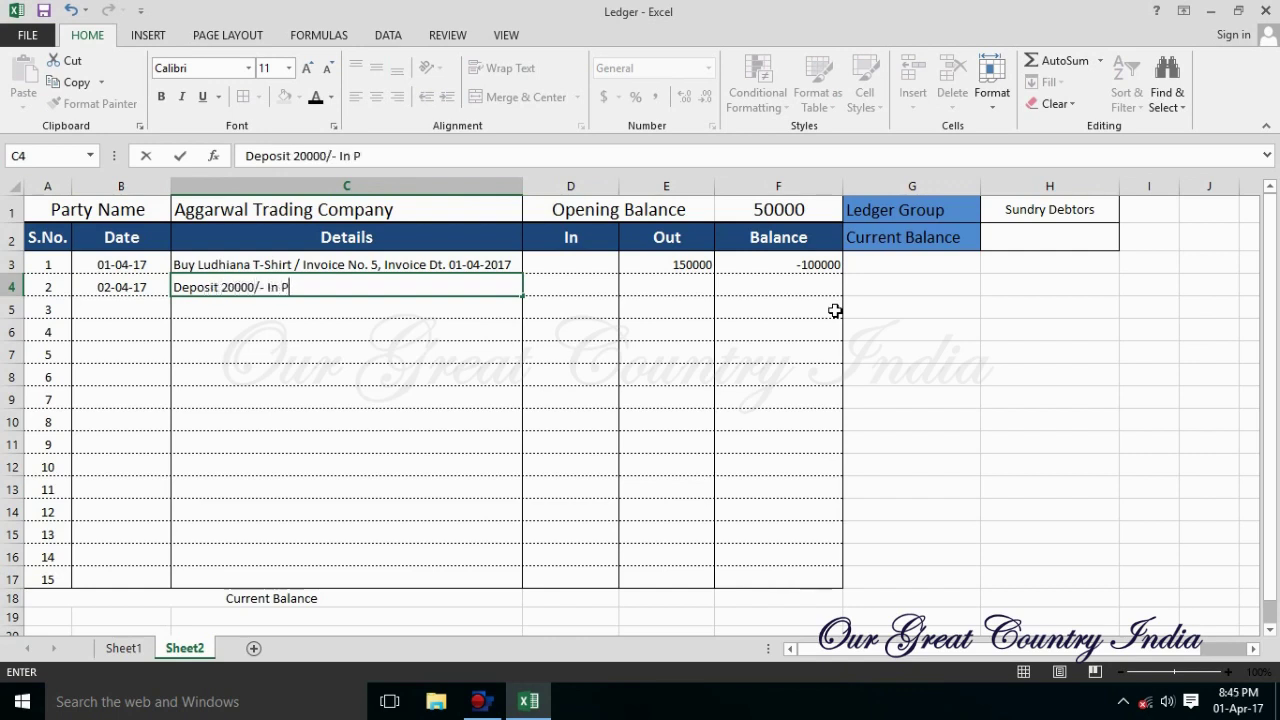
type("n PNB Bank Account through NEFT")
key("Return")
double_click(262, 287)
key("BackSpace")
key("BackSpace")
key("BackSpace")
key("BackSpace")
type("Lakh")
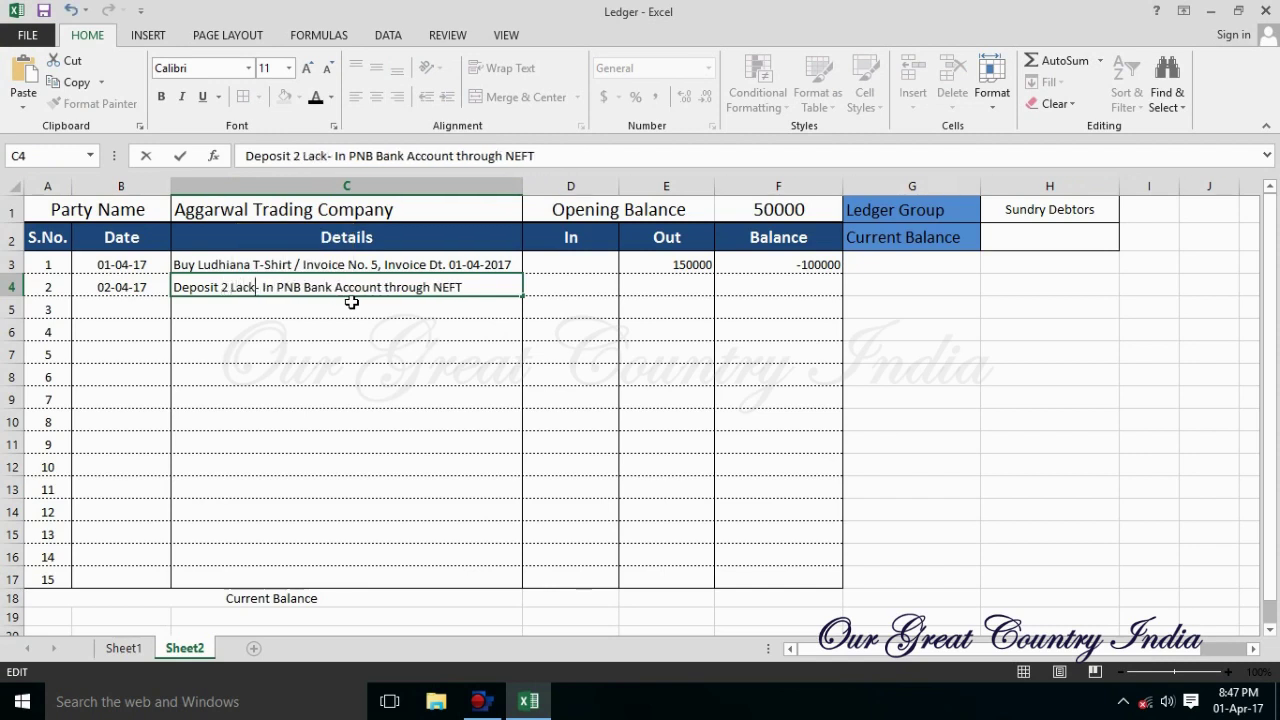
type("Rs")
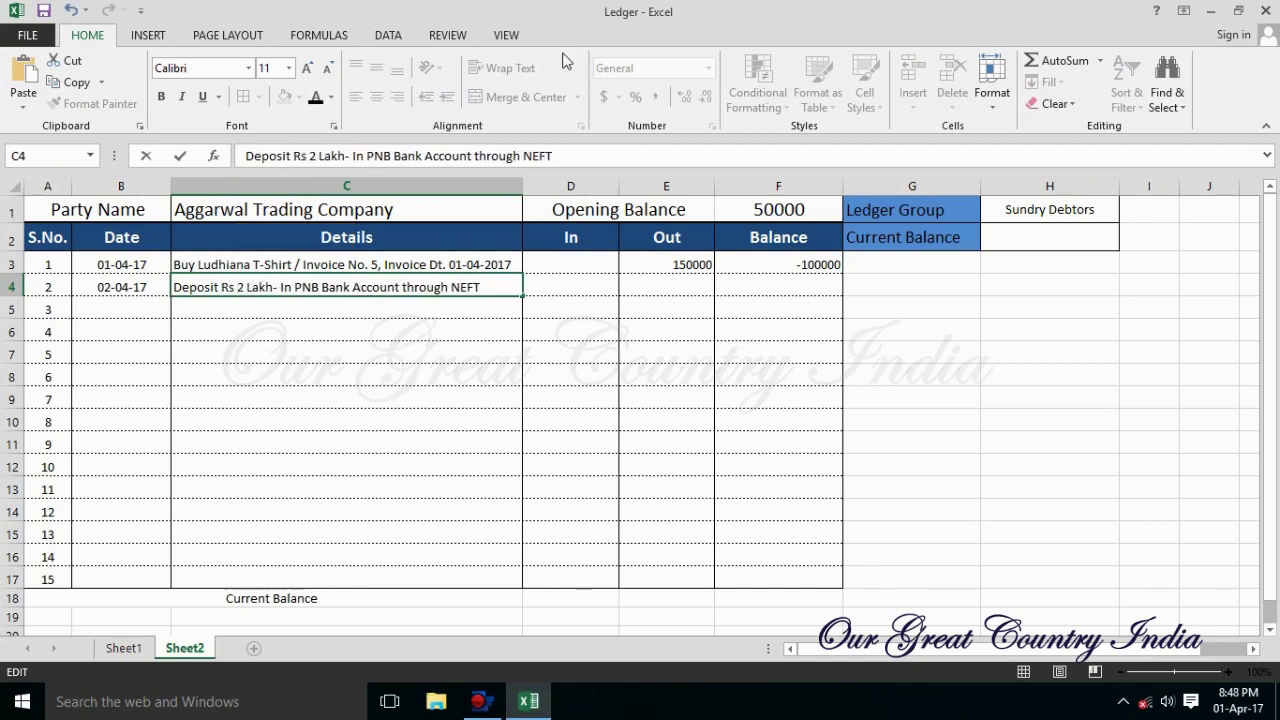
Enter 200000 as the In amount in D4 and centre the In and Out columns.
left_click(570, 287)
type("200000")
left_click(570, 186)
left_click(380, 97)
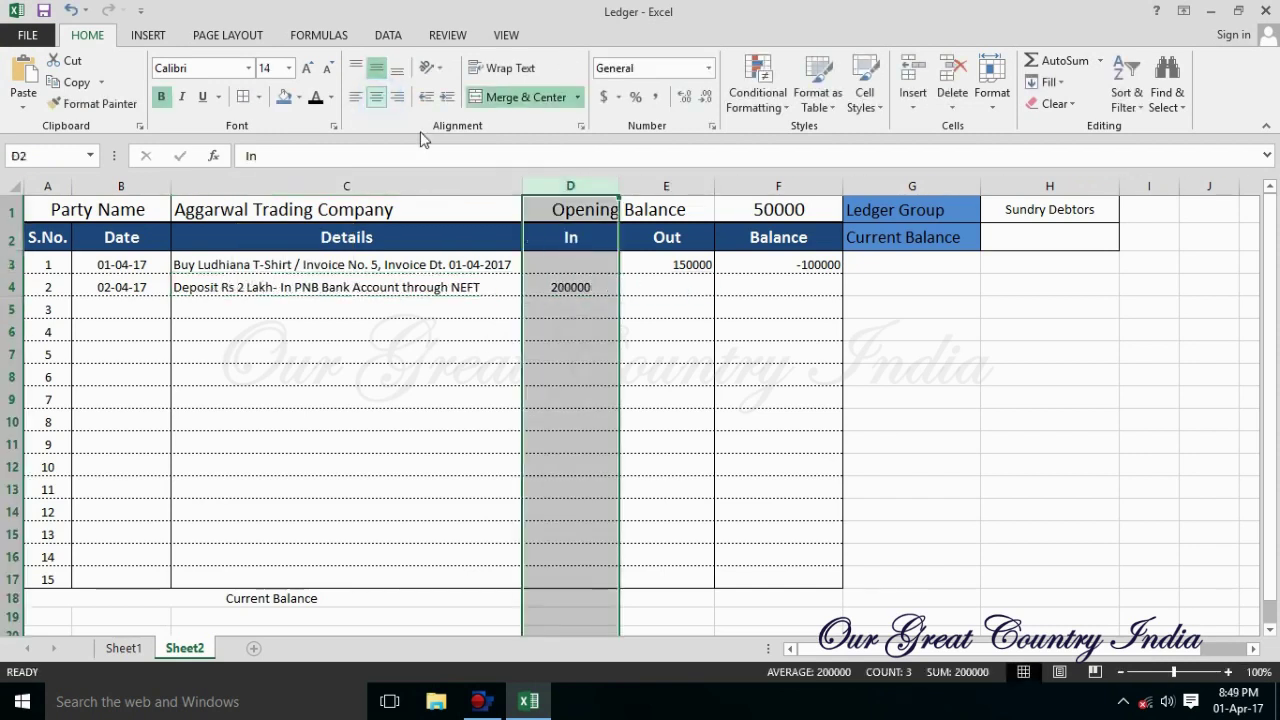
left_click(666, 309)
left_click(740, 309)
left_click(605, 287)
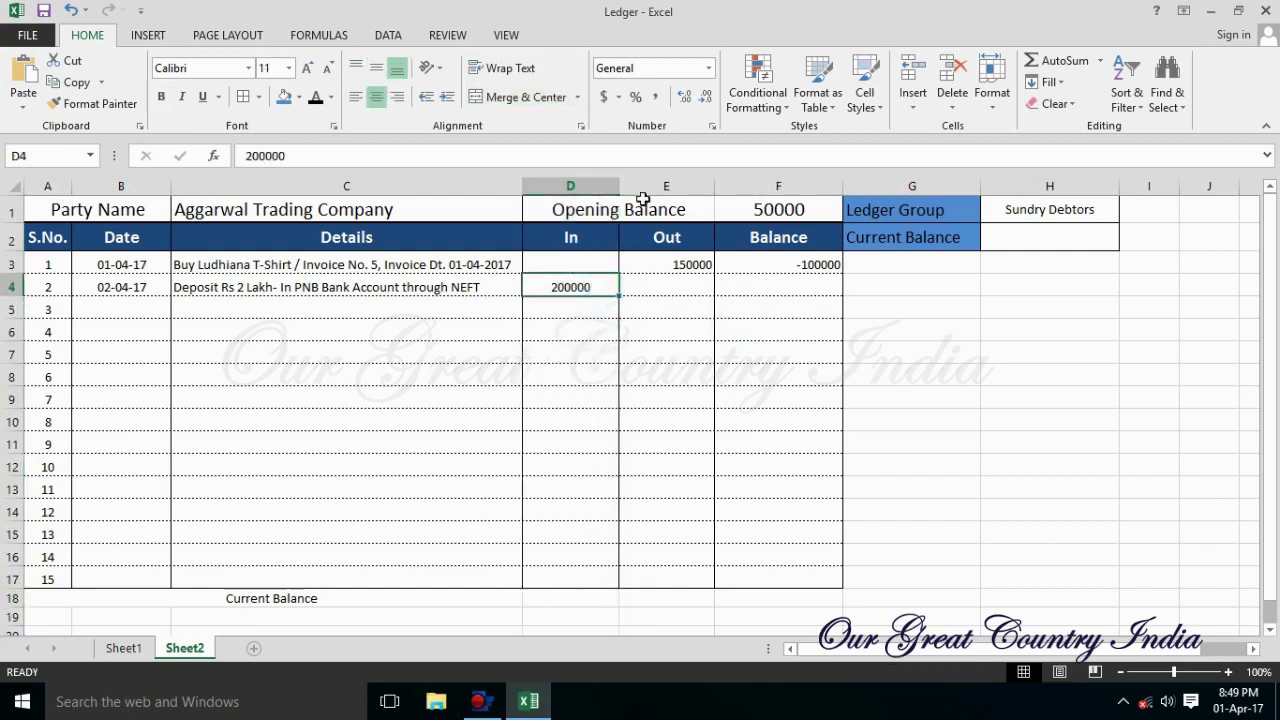
left_click(666, 186)
left_click(376, 97)
left_click(376, 100)
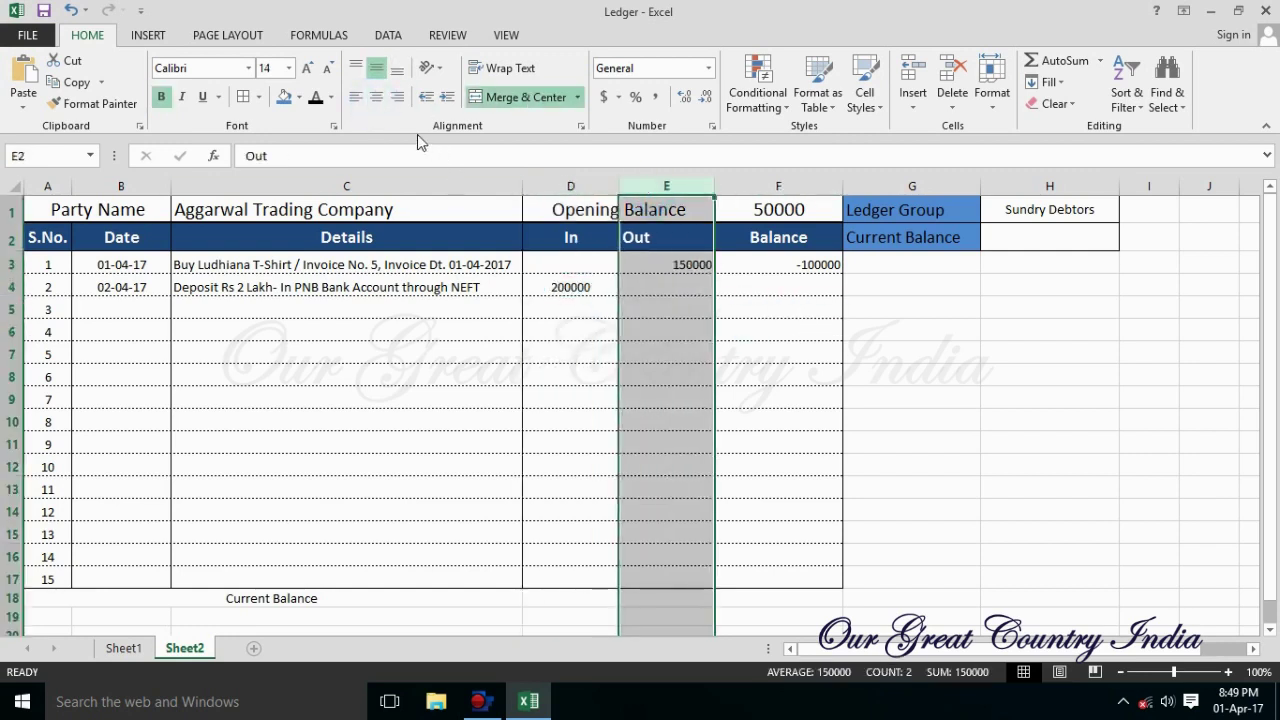
left_click(376, 97)
Enter =F3+D4-E4 in F4, bringing the running balance to 100000.
left_click(805, 285)
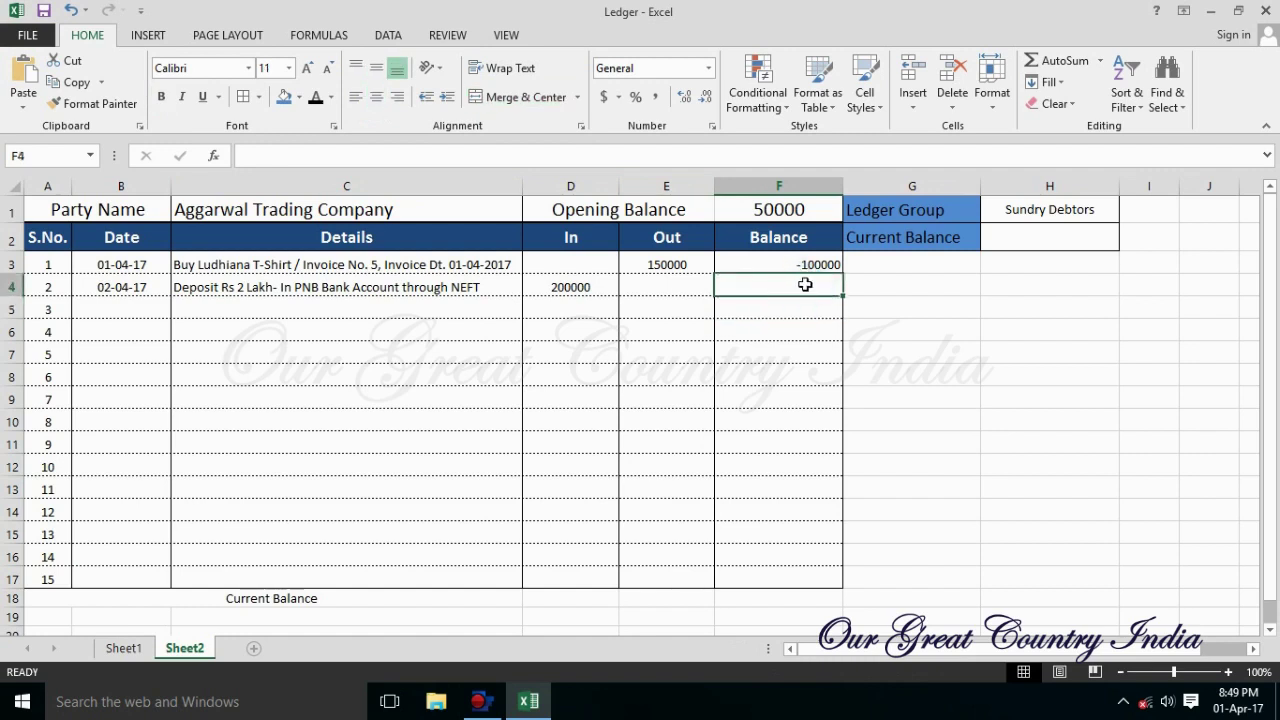
type("=")
left_click(813, 261)
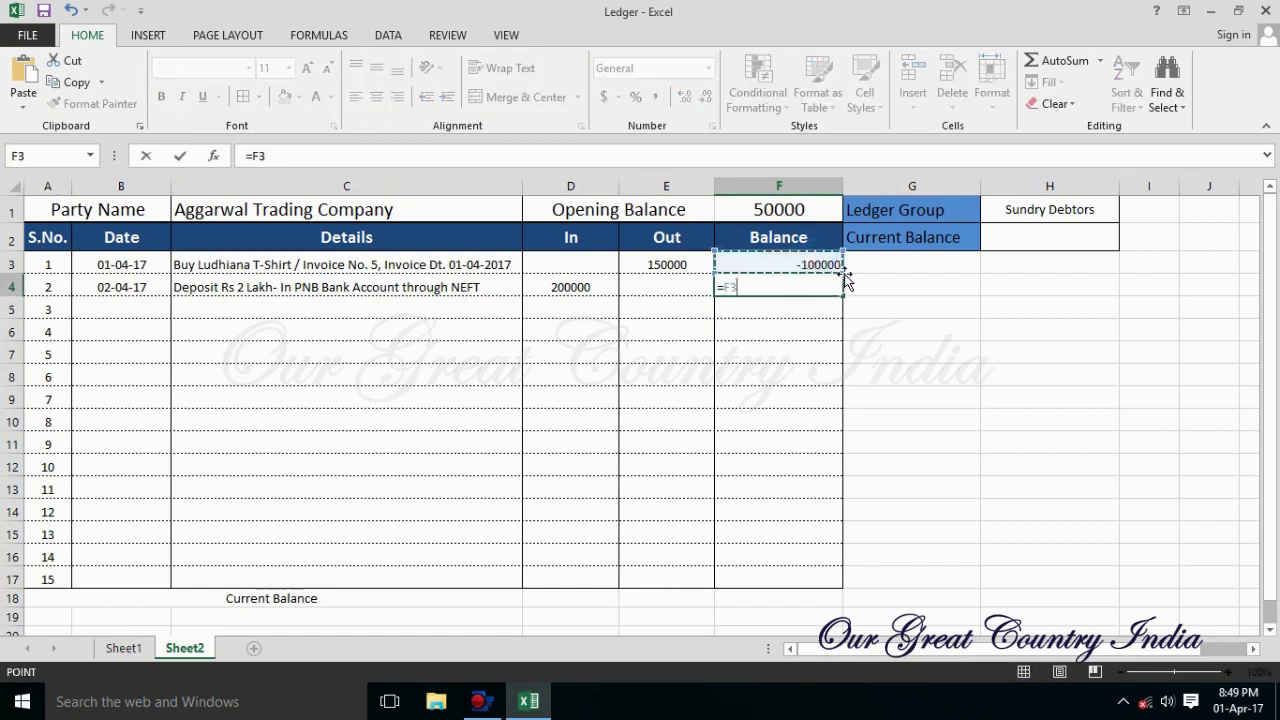
left_click(594, 287)
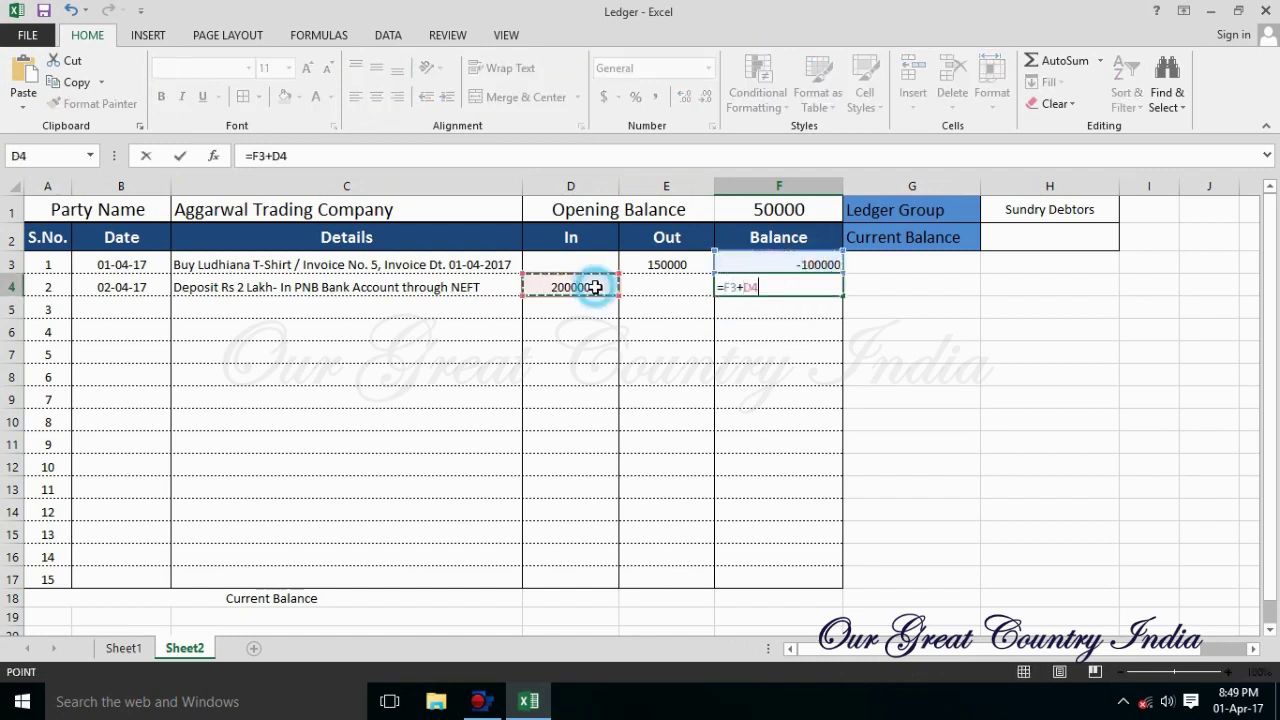
type("-")
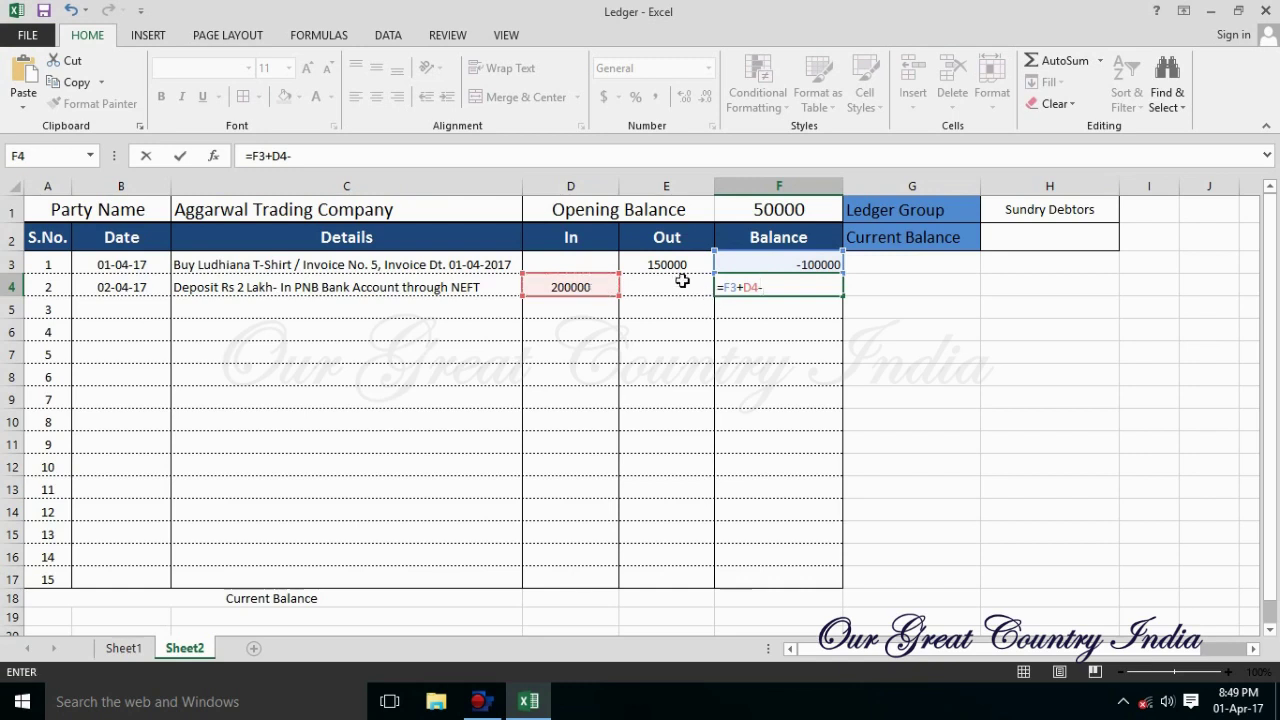
left_click(682, 283)
key("Return")
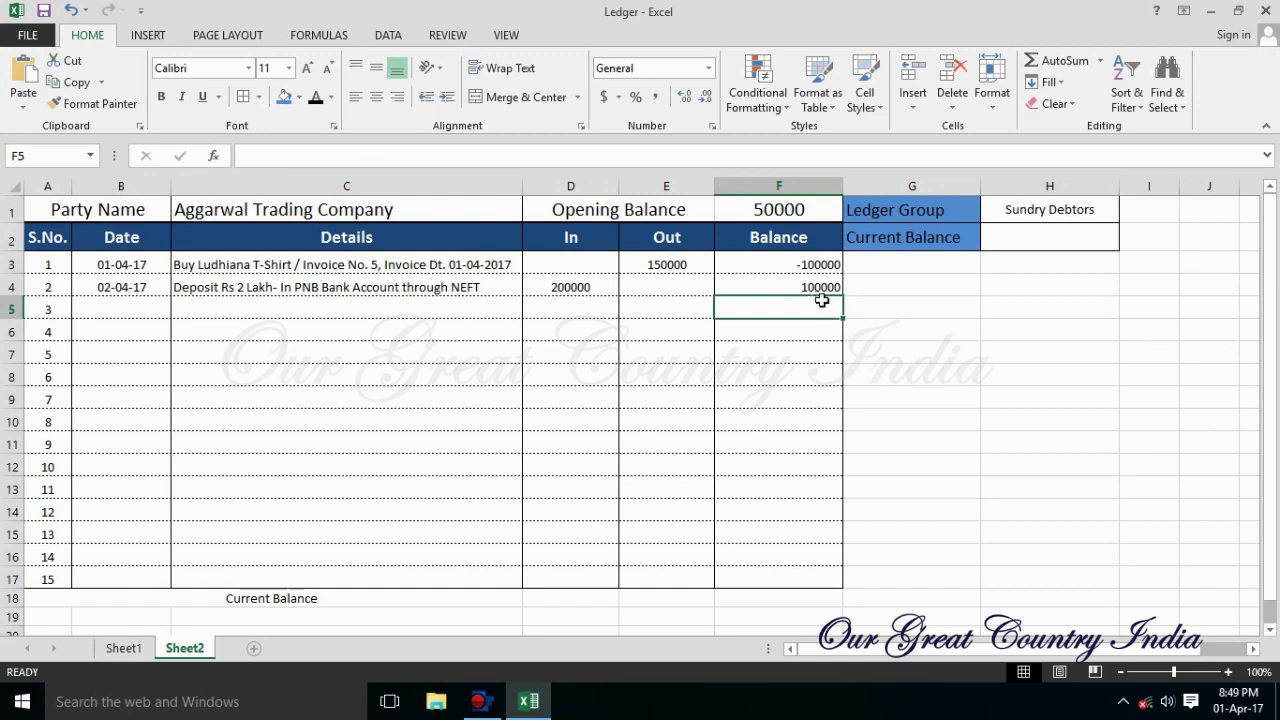
Enter 05-04-17 'Buy Bombey SNo.4-2017' with 225000, and fill the balance formula down to F17.
left_click(134, 309)
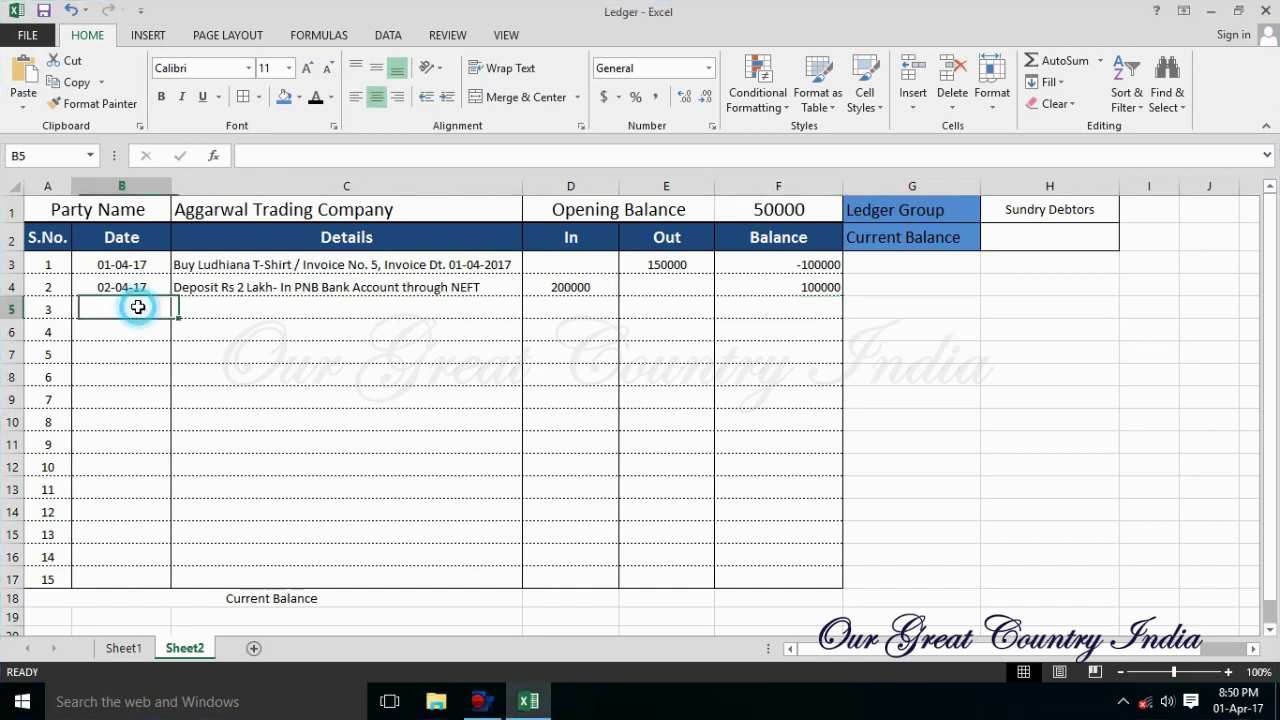
type("05-04-17")
key("Tab")
type("Buy Bombey S")
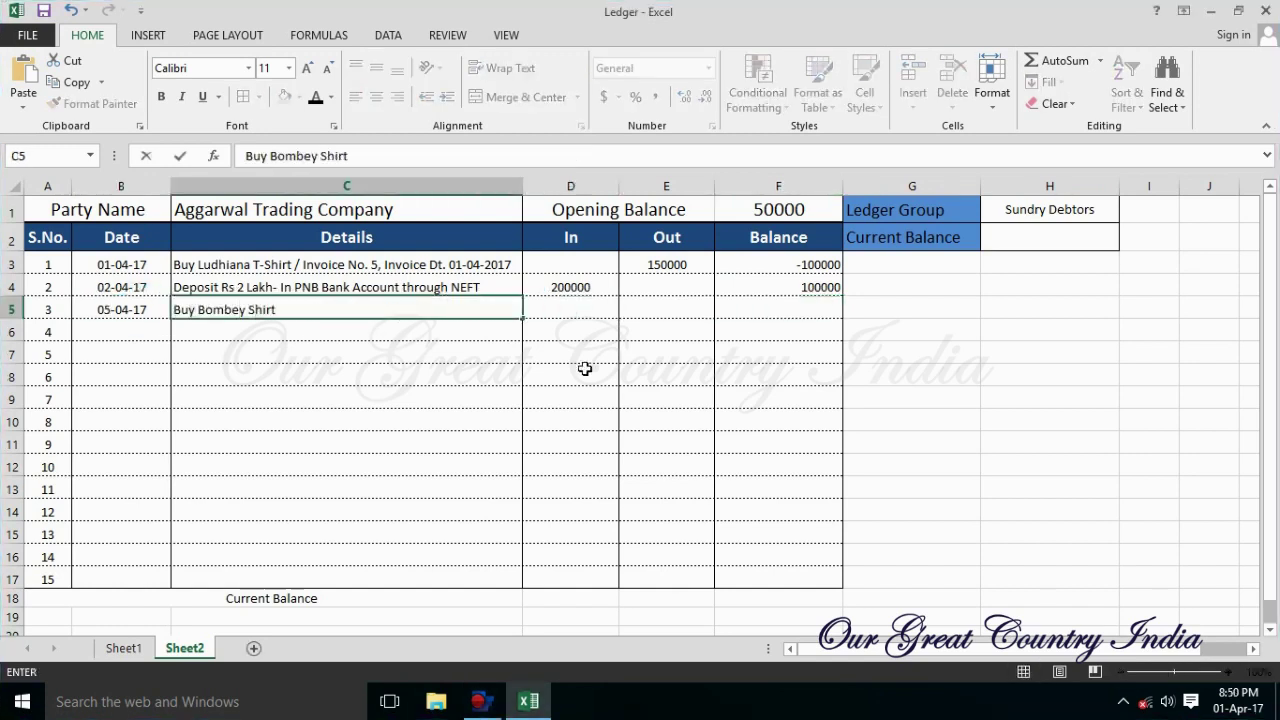
type("No. 15, Invoice")
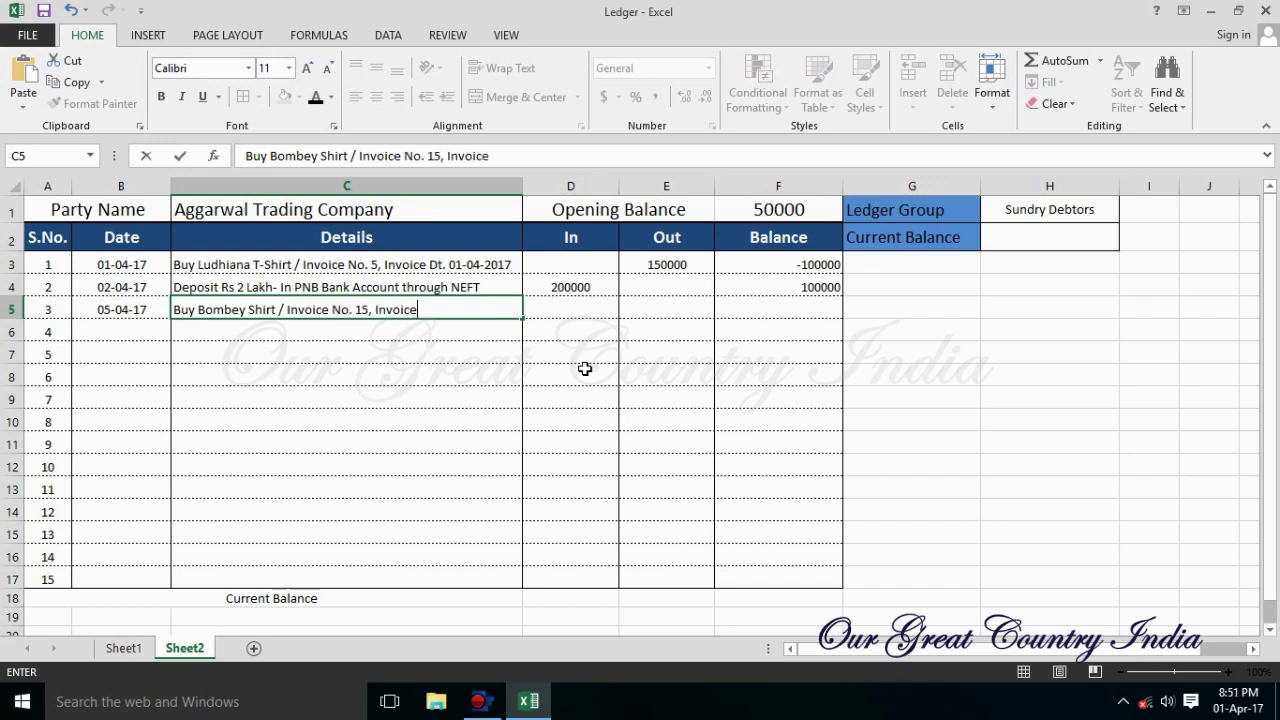
type("4-2017")
key("Tab")
type("22")
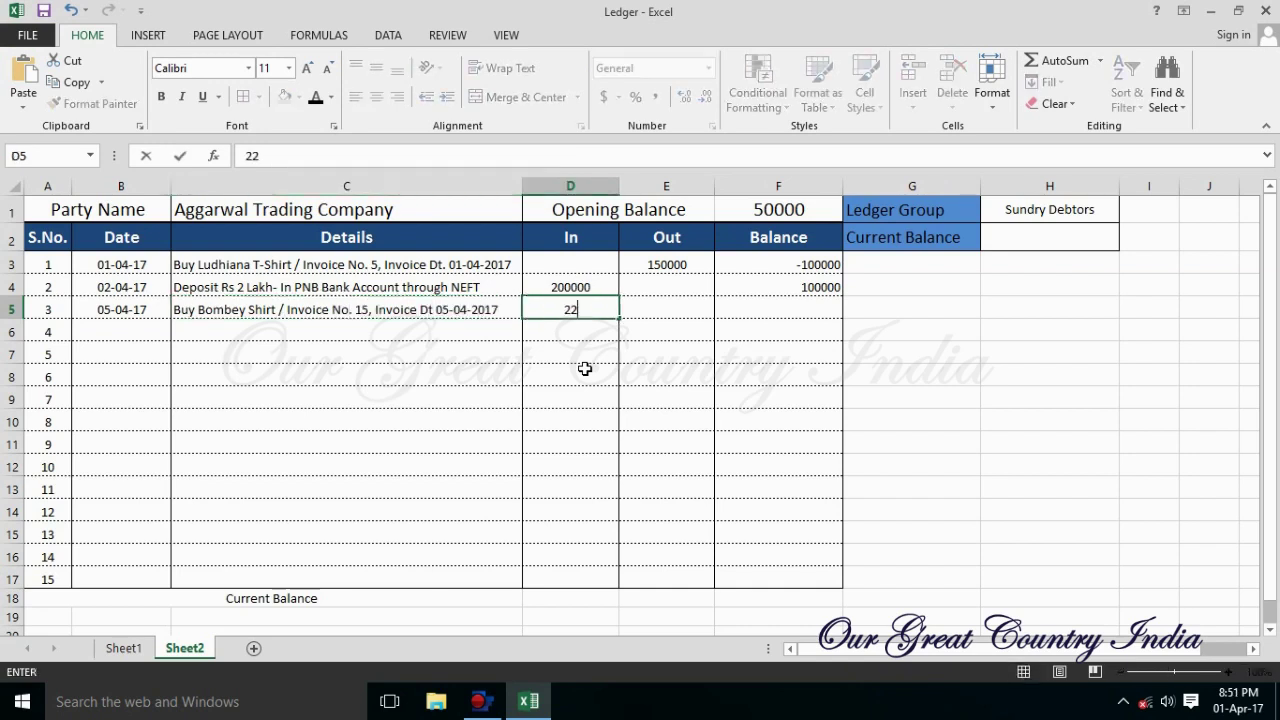
left_click(780, 287)
left_click_drag(842, 297, 851, 590)
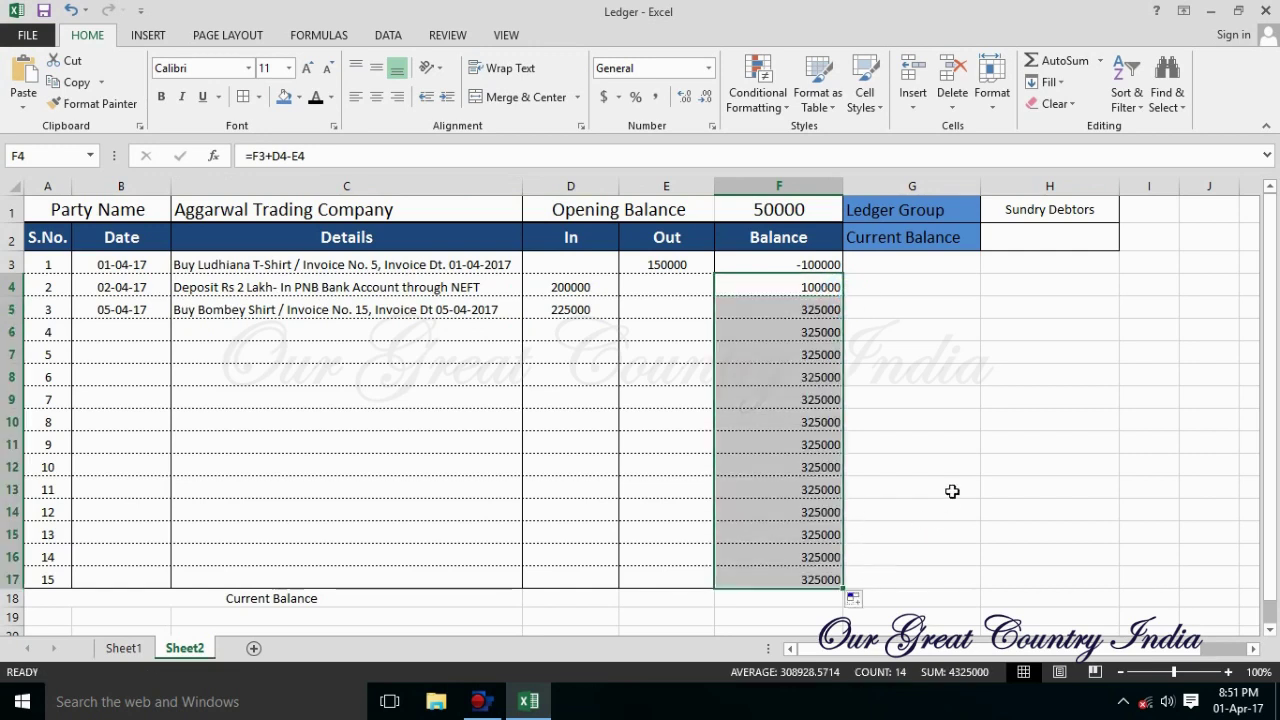
Move the 225000 from In to the Out cell E5, bringing the balance to -125000.
left_click(600, 318)
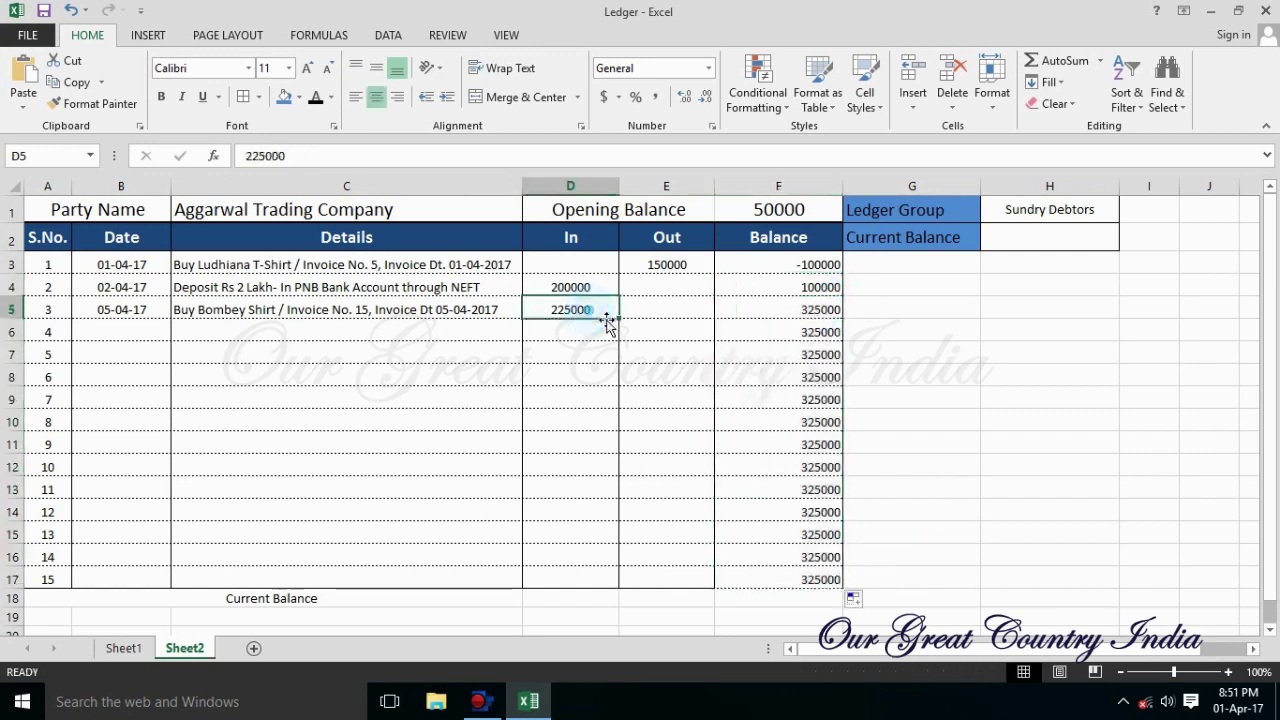
left_click_drag(607, 318, 641, 318)
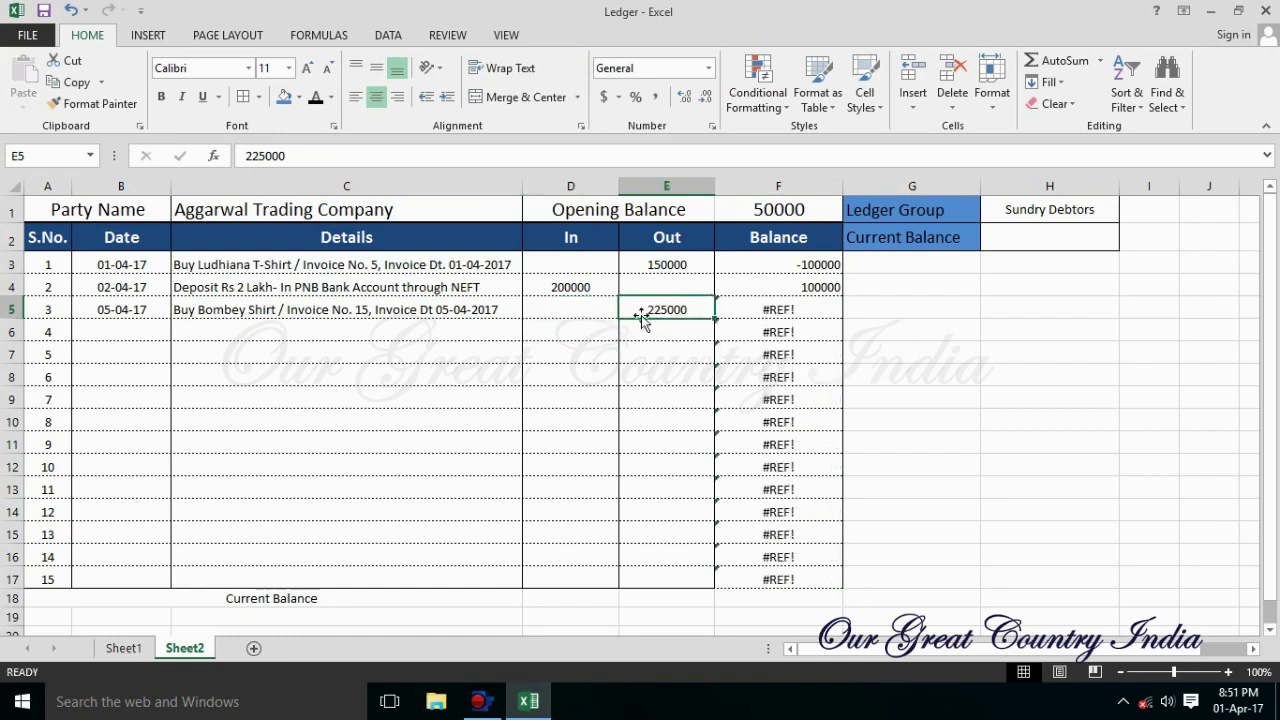
key("ctrl+z")
key("Delete")
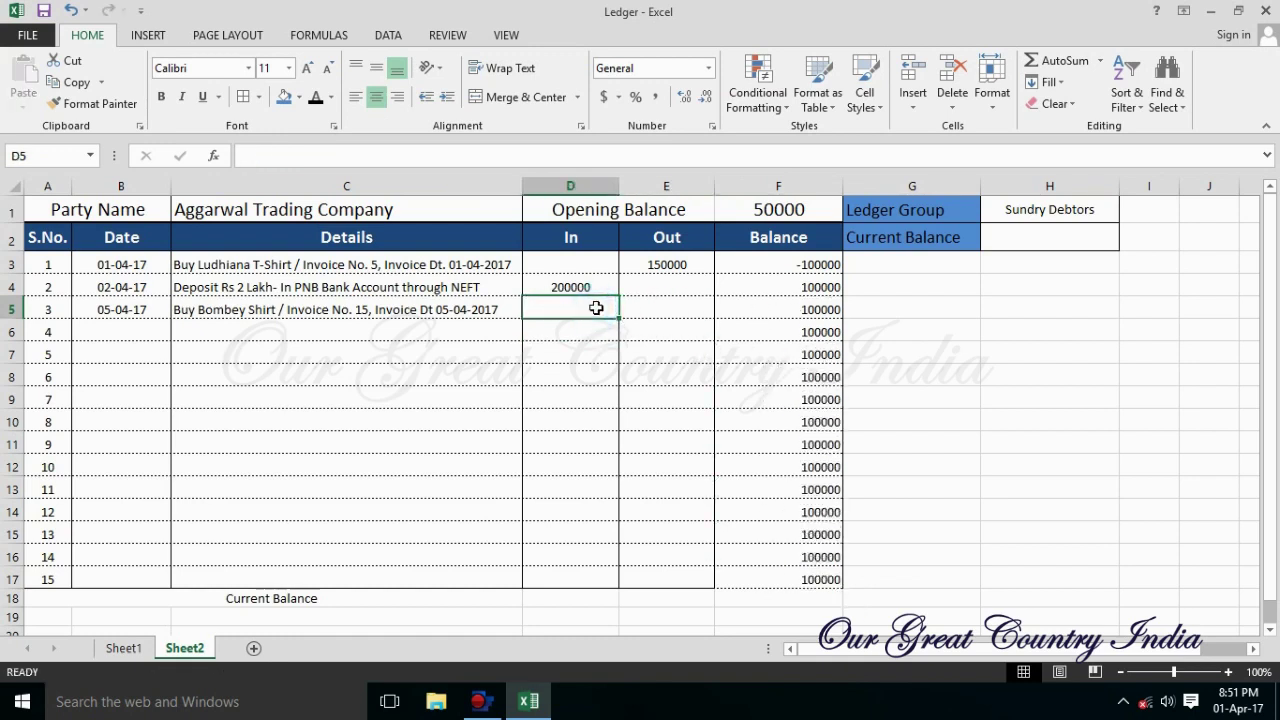
key("Right")
type("2")
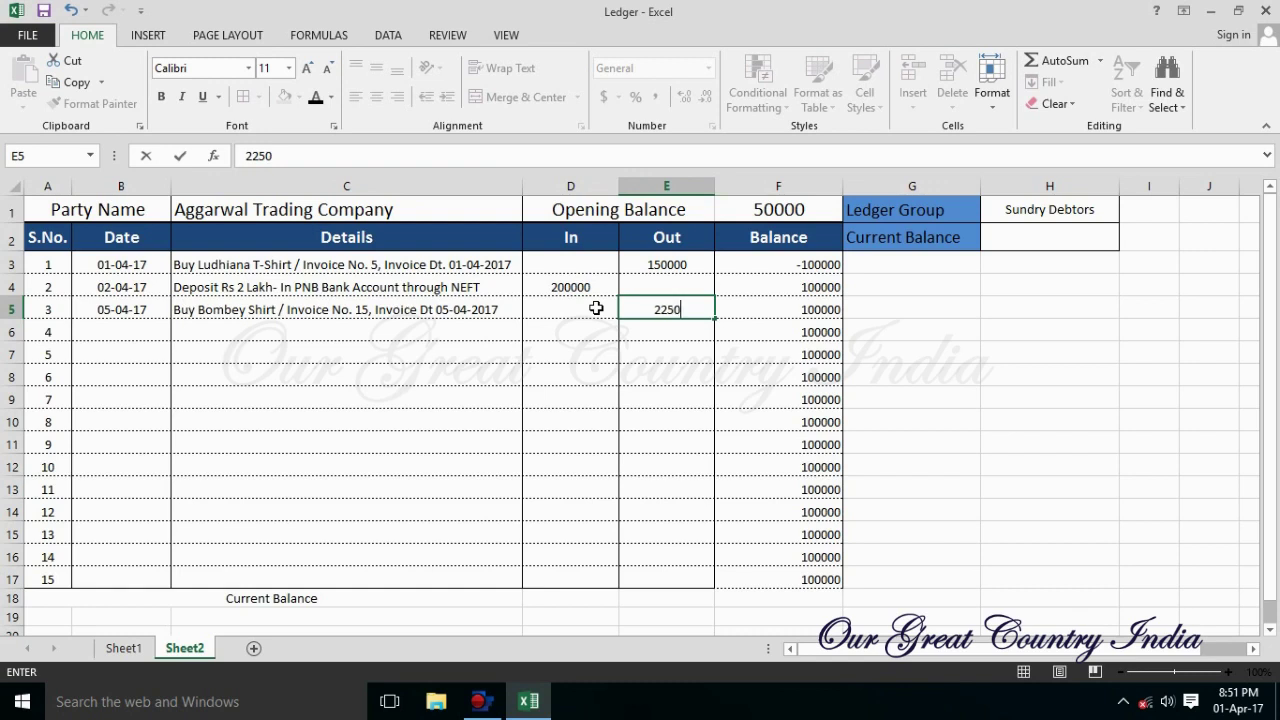
type("00")
key("Return")
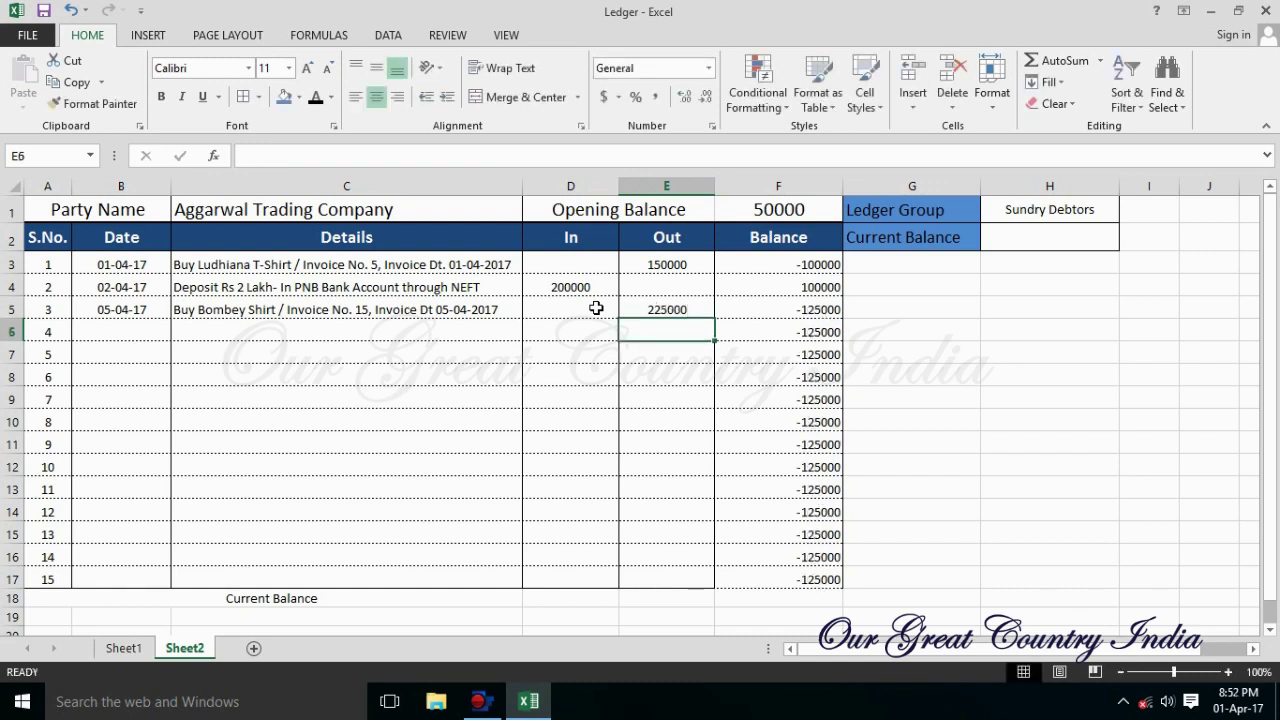
left_click(908, 456)
left_click(778, 580)
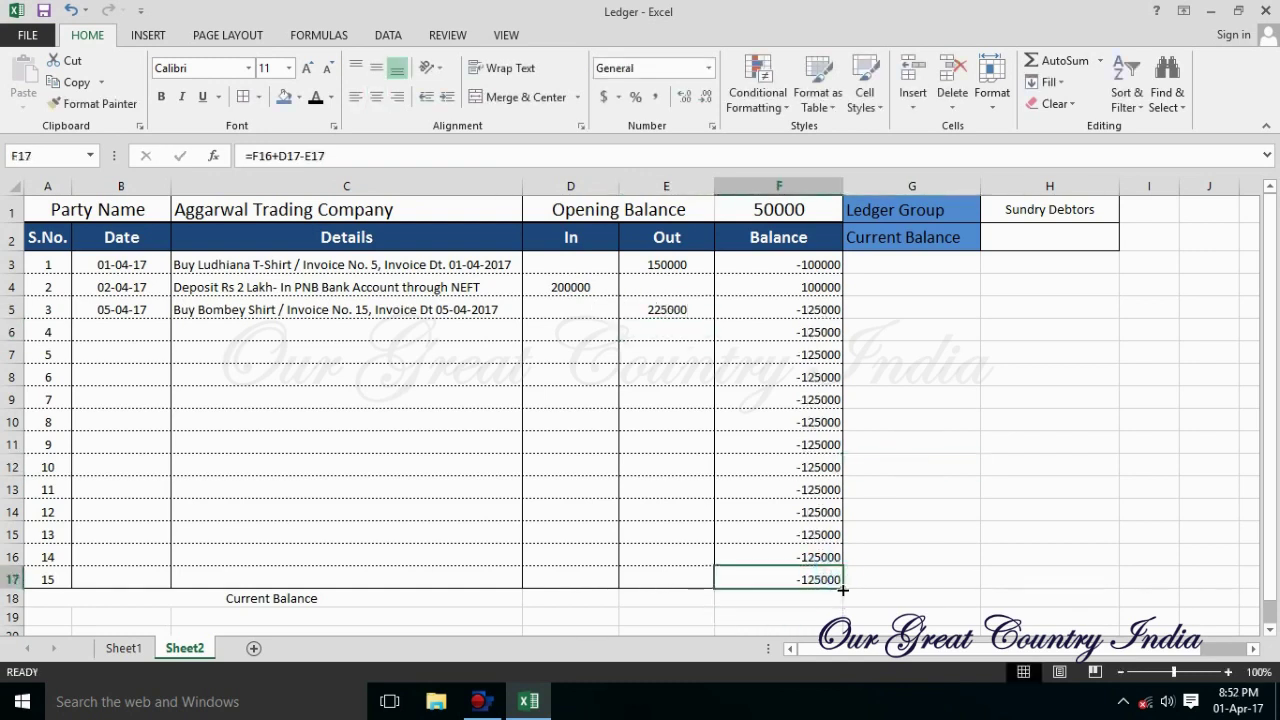
Fill the balance formula down to F18 and merge A18:E18 as a left, middle-aligned, 14 pt label.
left_click_drag(843, 591, 845, 602)
left_click(566, 598)
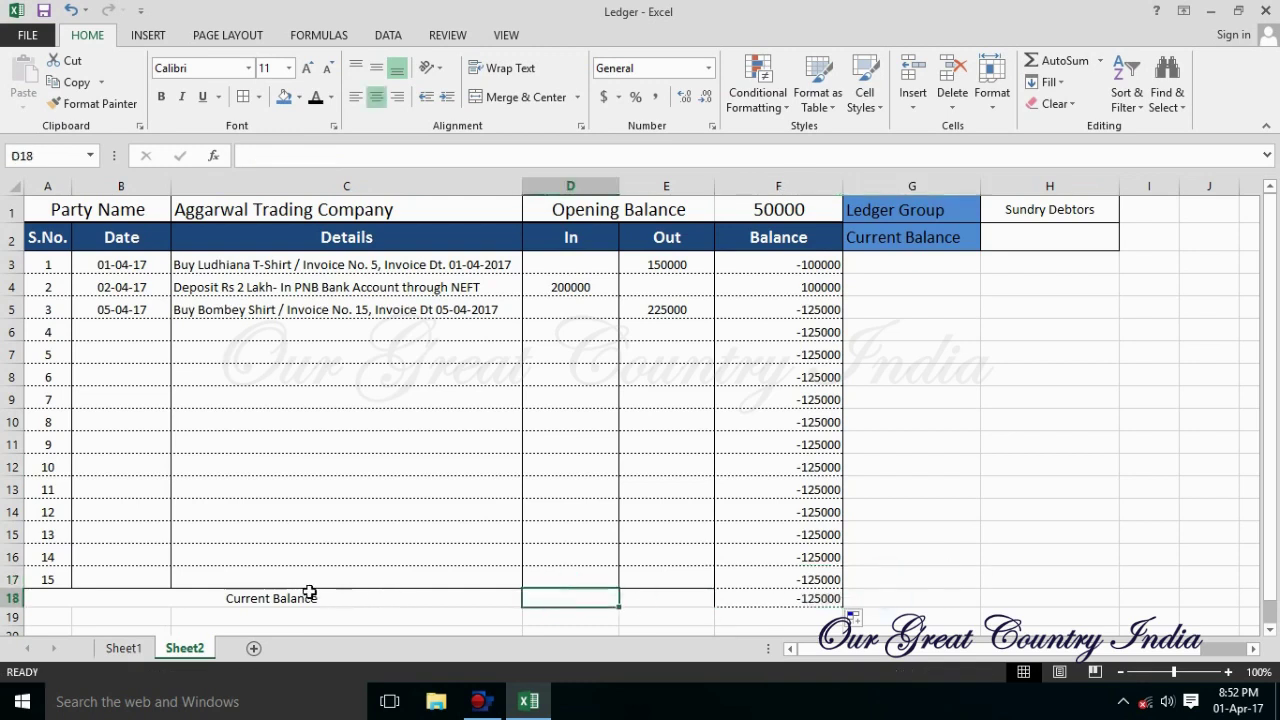
left_click_drag(60, 599, 707, 603)
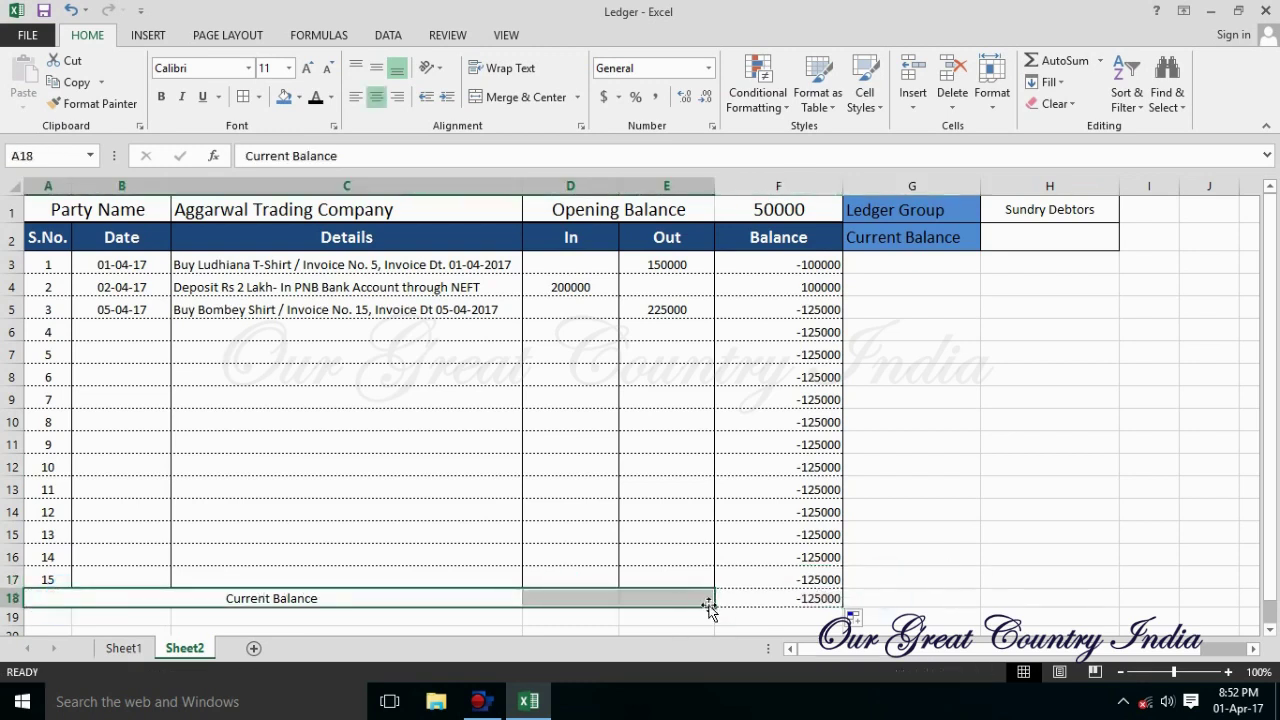
left_click(481, 97)
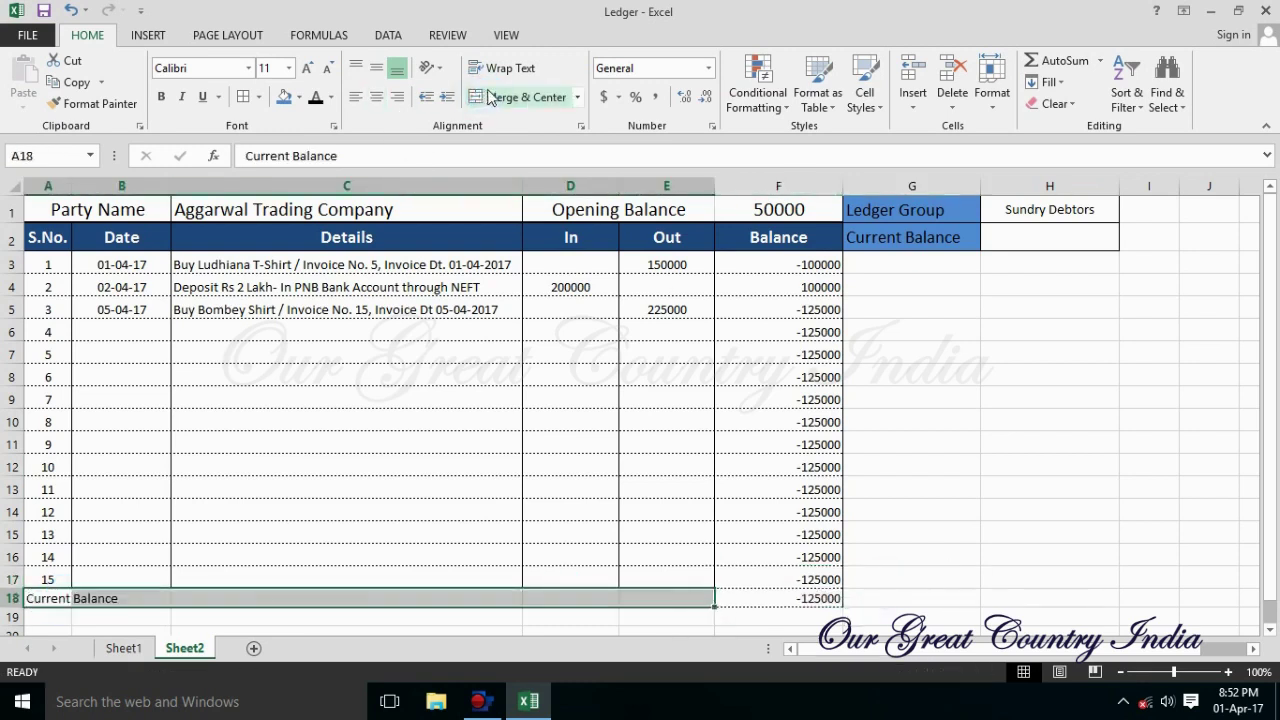
left_click(489, 97)
left_click(357, 98)
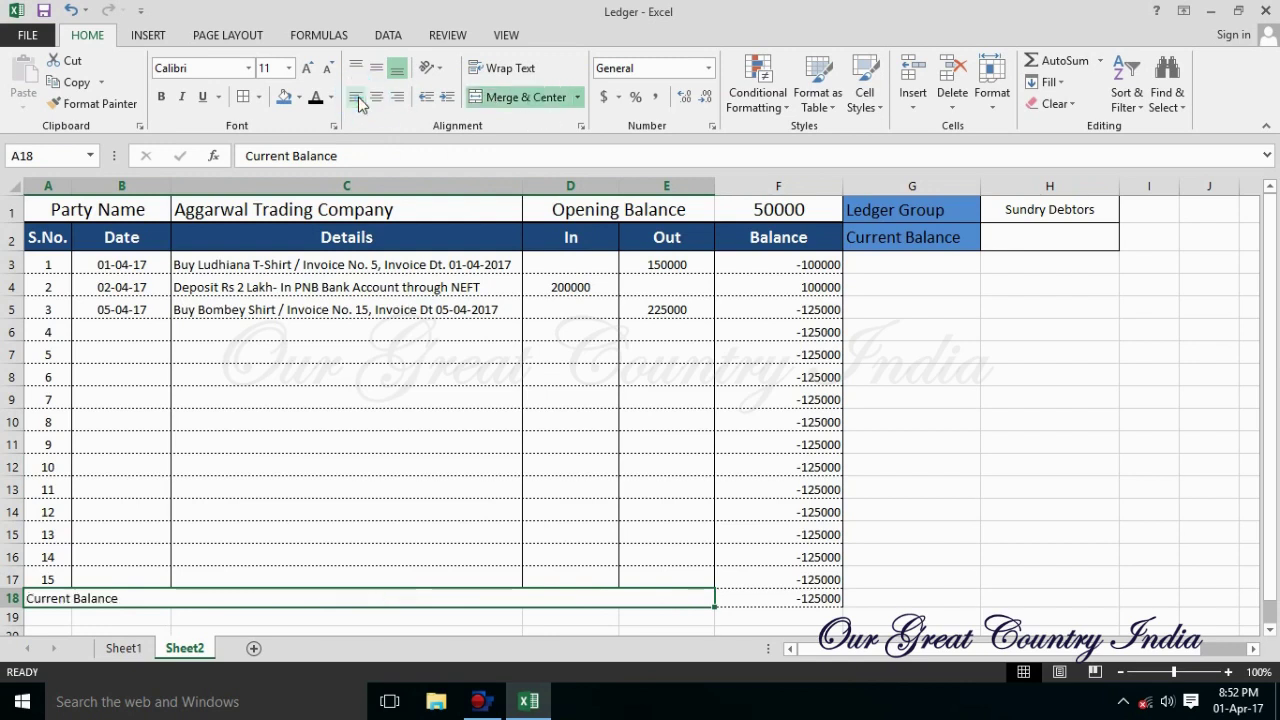
left_click(377, 69)
left_click(307, 68)
left_click(307, 68)
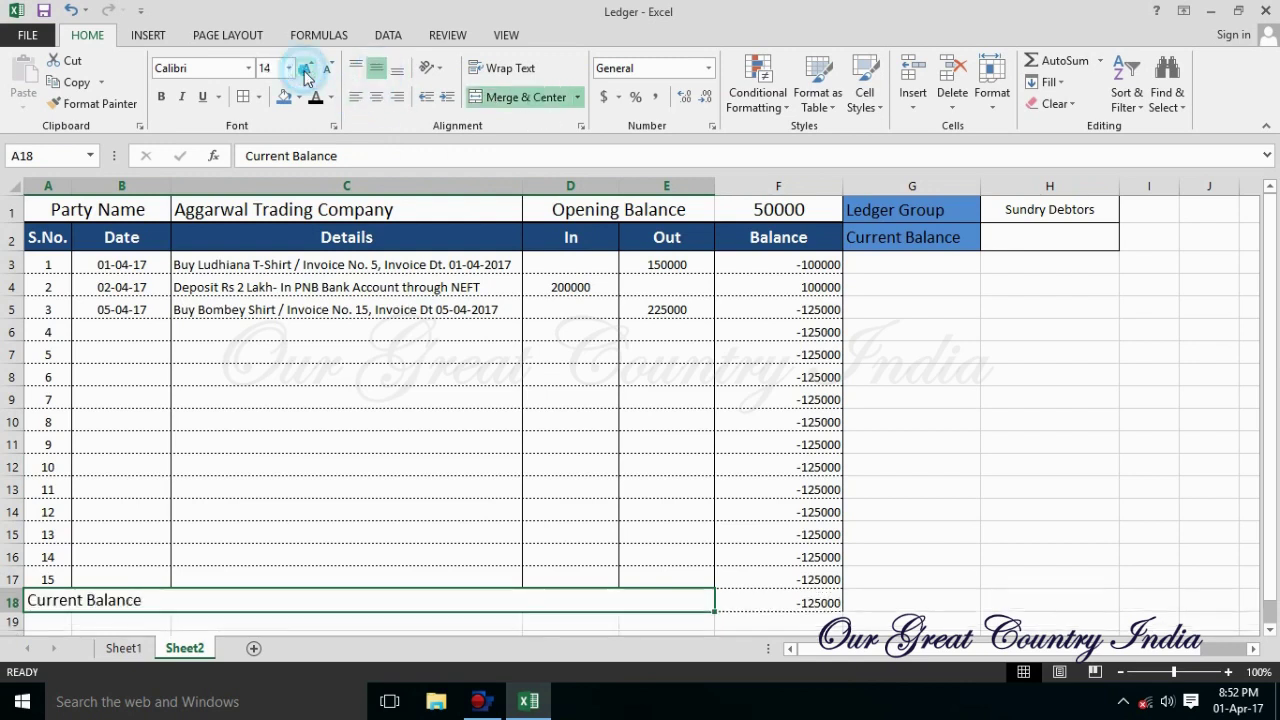
Enlarge the -125000 total balance figure in F18.
left_click(745, 600)
key("Left")
left_click(780, 605)
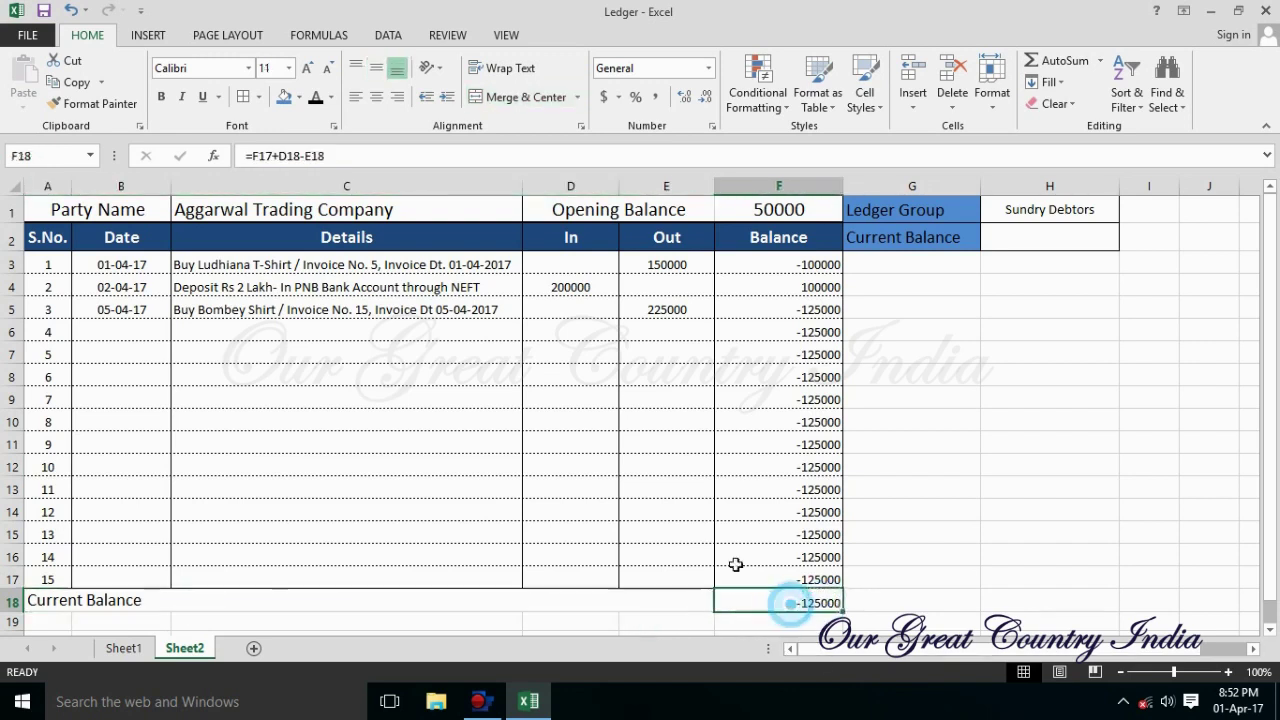
left_click(309, 76)
left_click(1050, 489)
left_click_drag(780, 600, 174, 605)
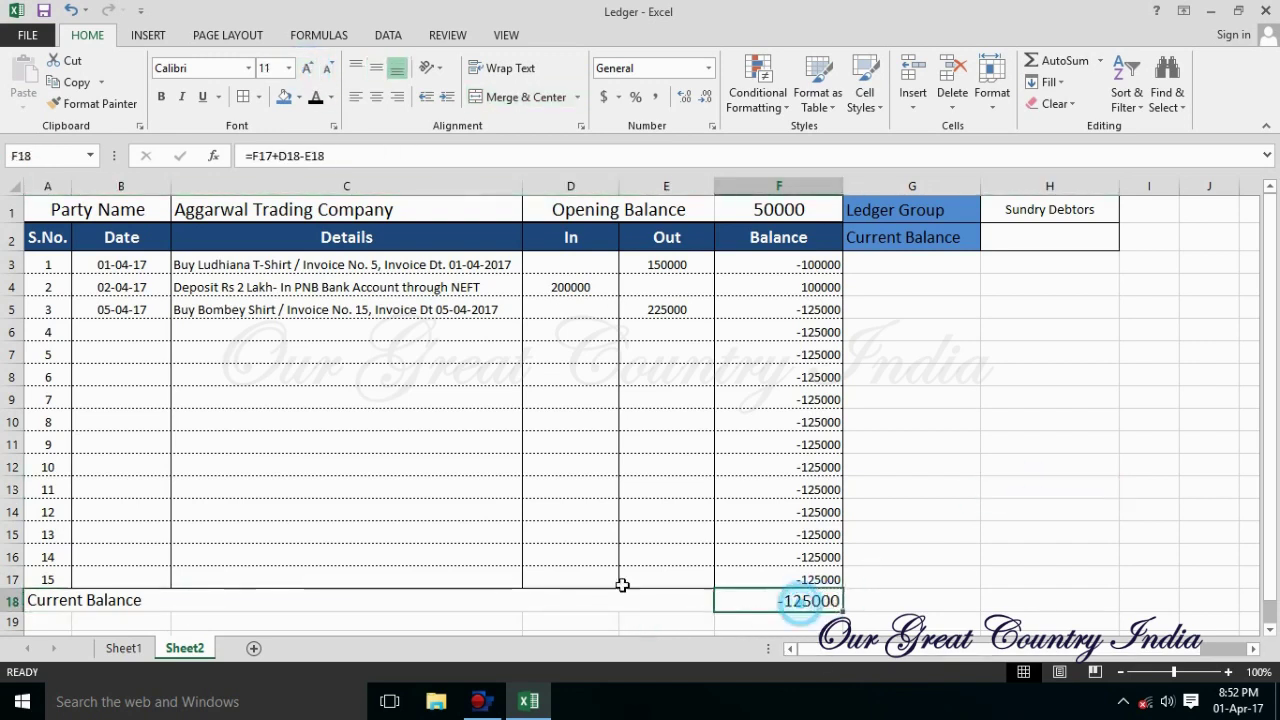
Add a thick bottom border under row 17 and a thick box border around A3:F18.
left_click_drag(50, 579, 780, 579)
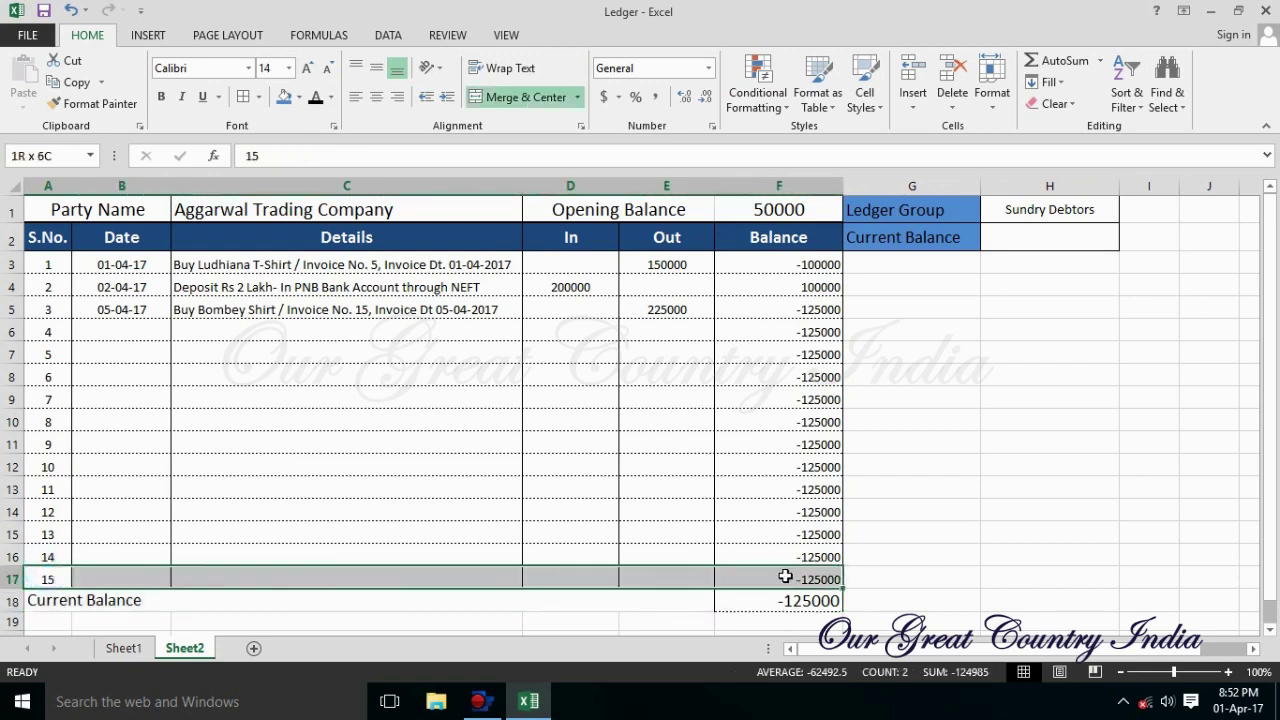
left_click(258, 97)
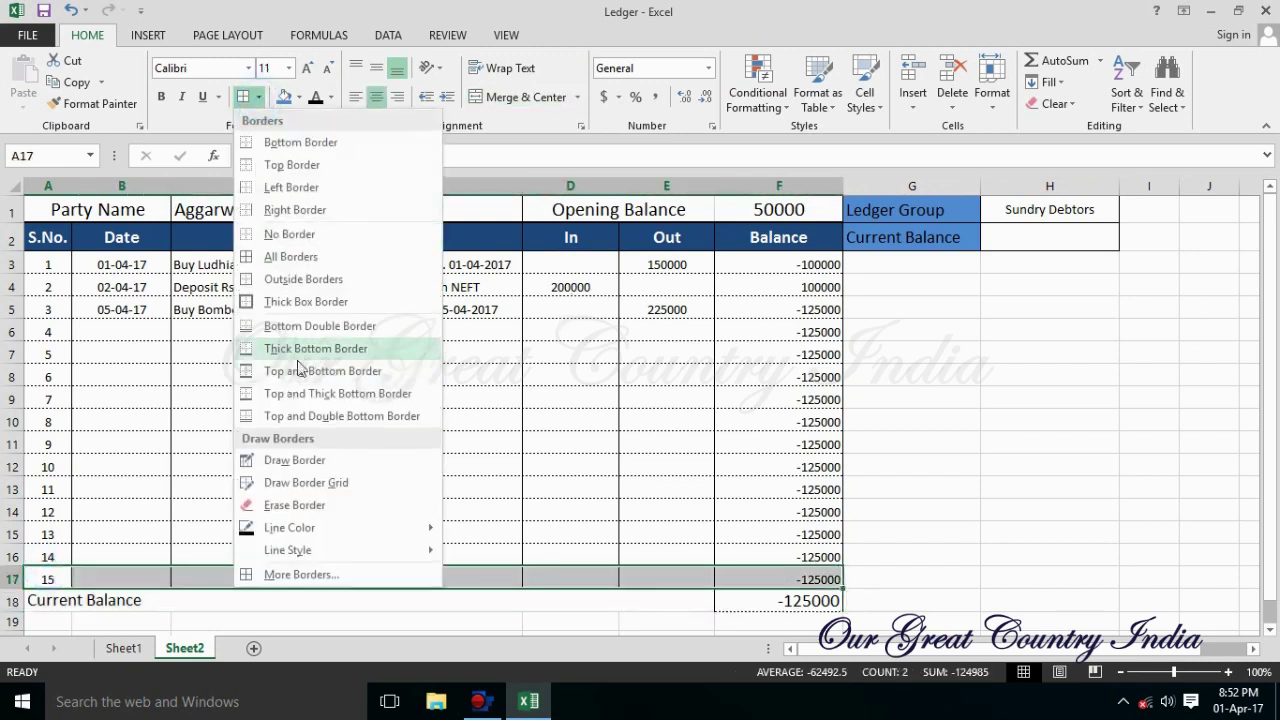
left_click(343, 346)
left_click(1014, 490)
left_click_drag(82, 607, 737, 241)
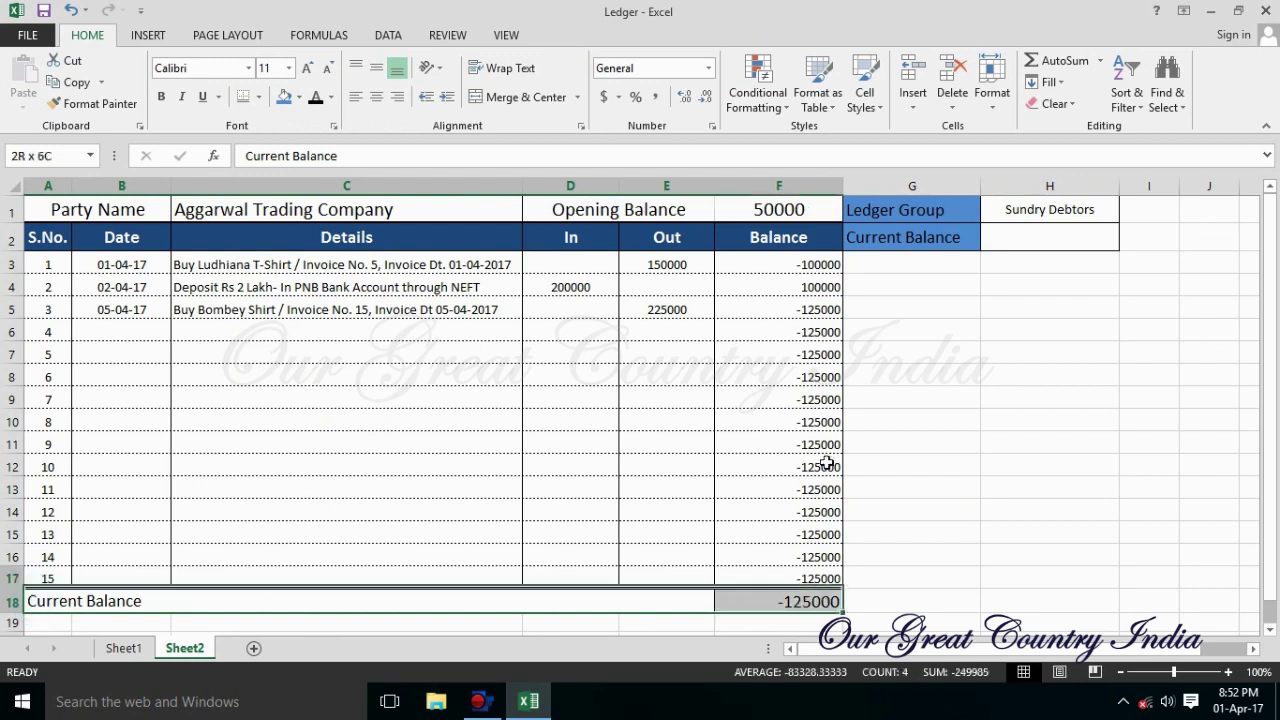
left_click(258, 97)
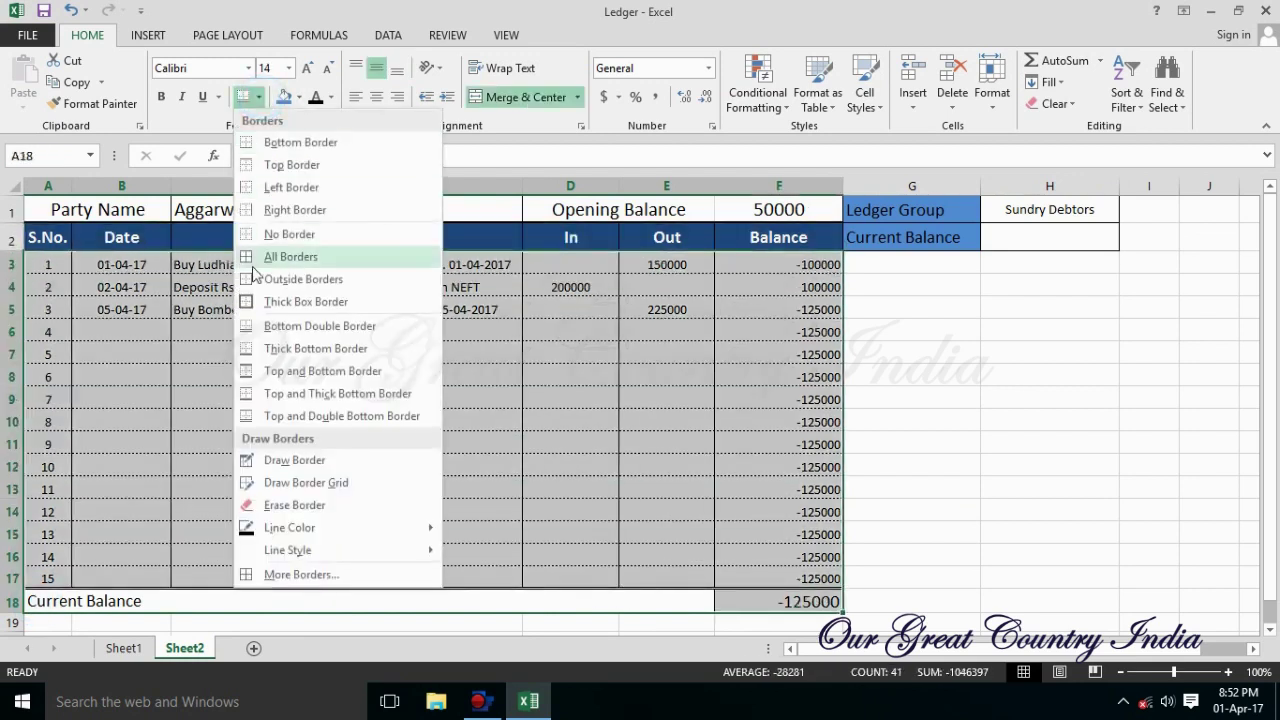
left_click(257, 294)
left_click(935, 442)
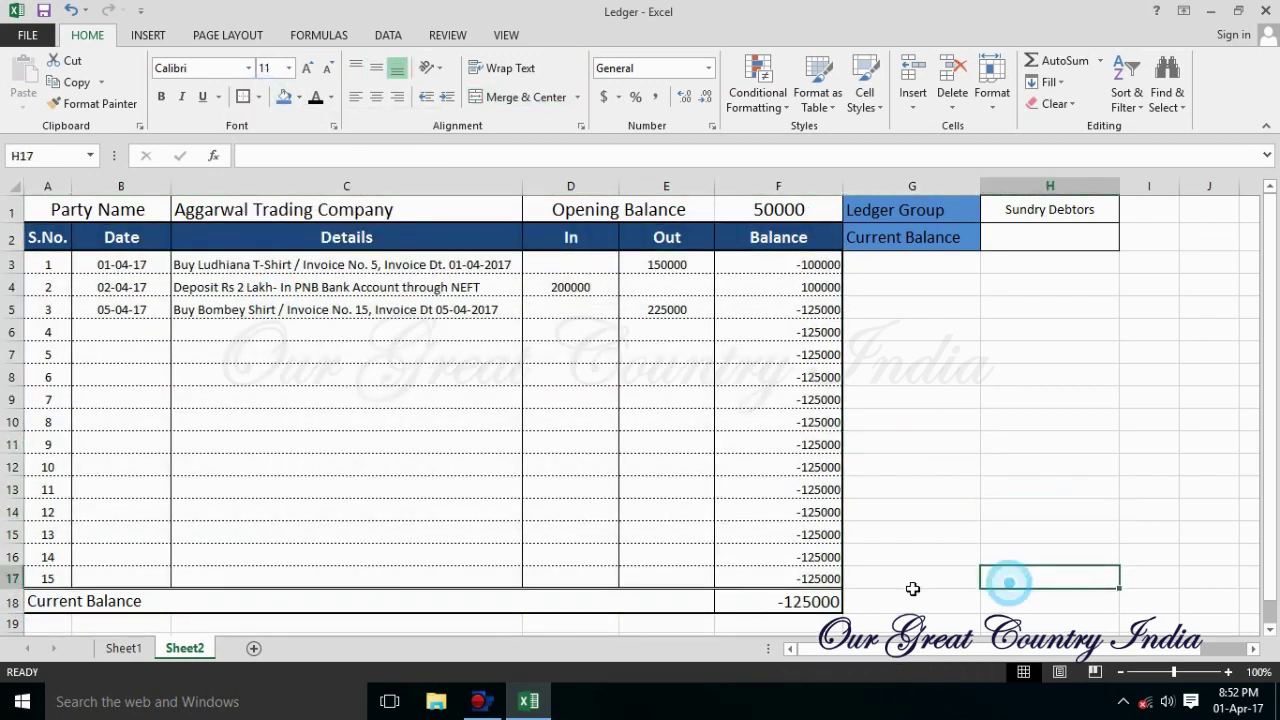
Increase the font size of the final balance in F18.
left_click(812, 604)
left_click(312, 70)
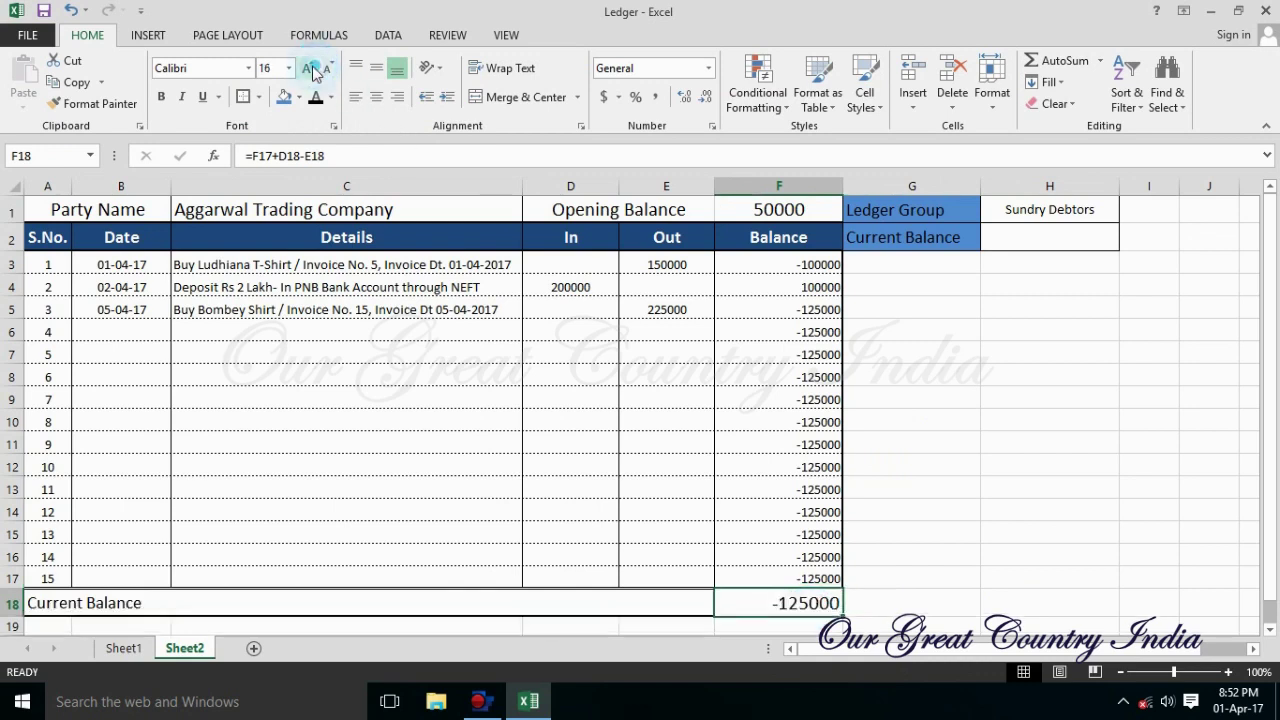
left_click(1050, 305)
Link H2 to F18 with =F18 so it shows -125000, then begin an =IF formula in G18.
left_click(1059, 235)
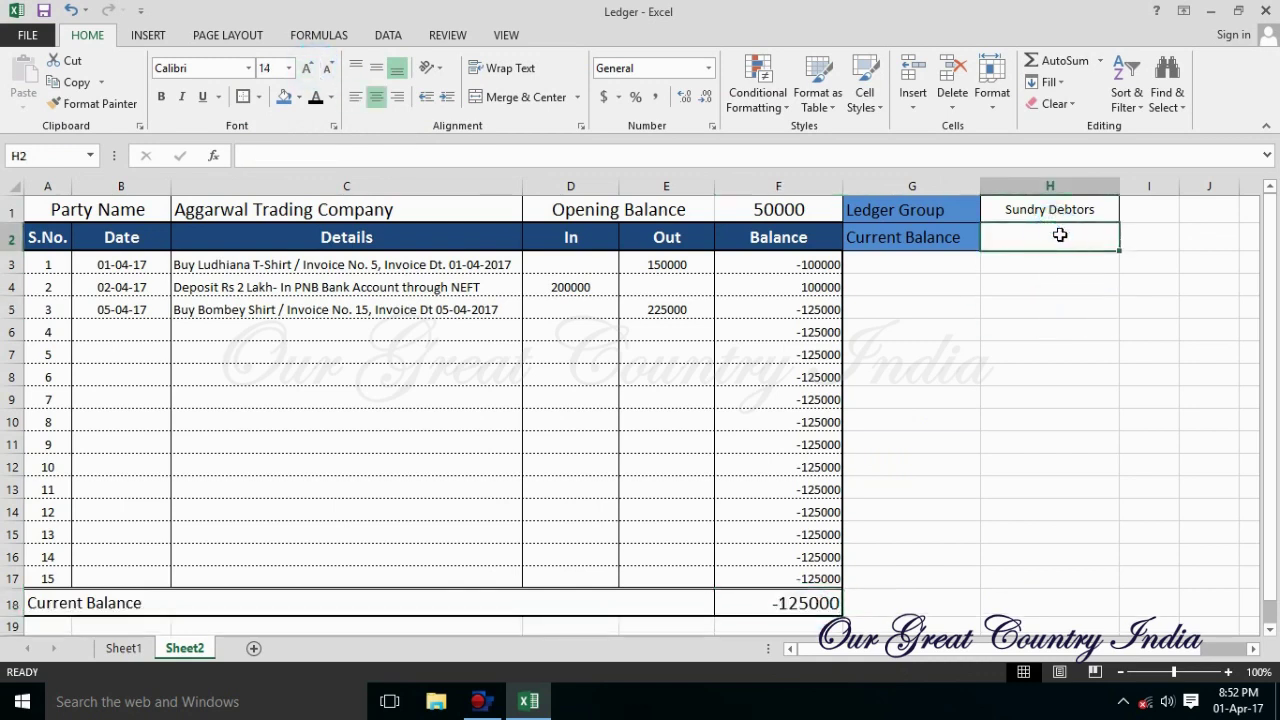
type("=")
left_click(826, 598)
key("Return")
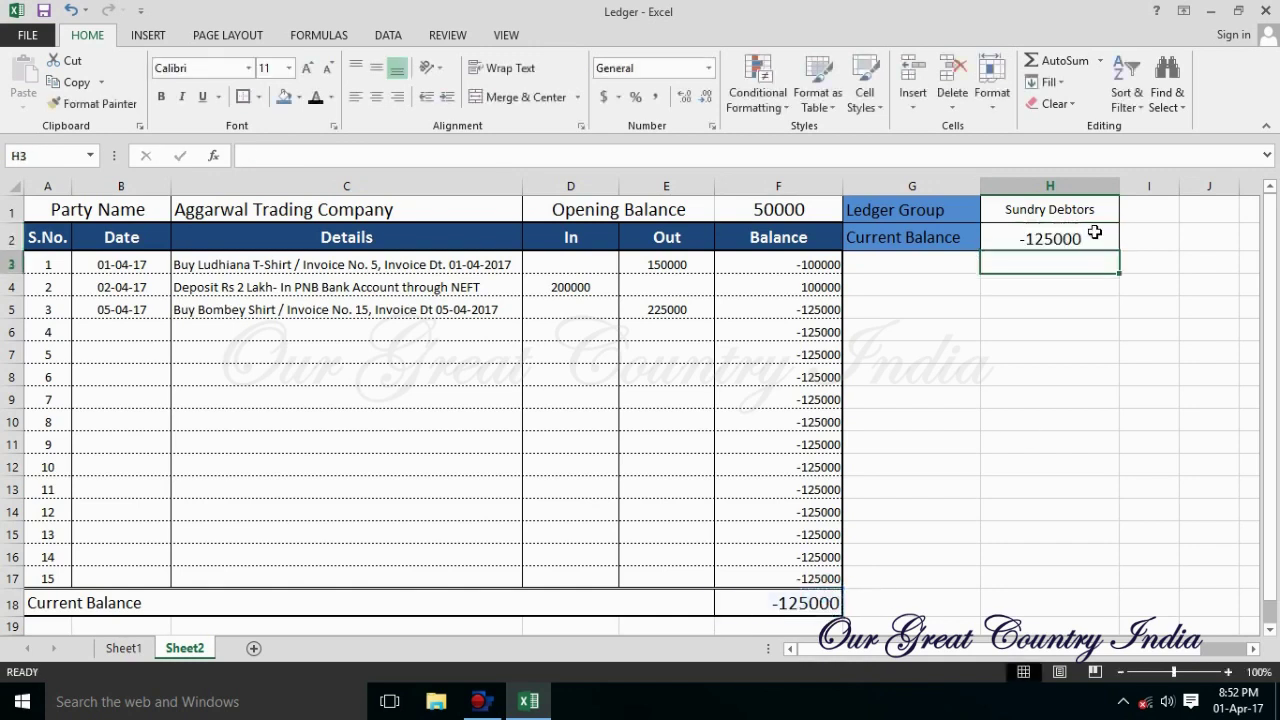
left_click(1103, 333)
left_click(1084, 236)
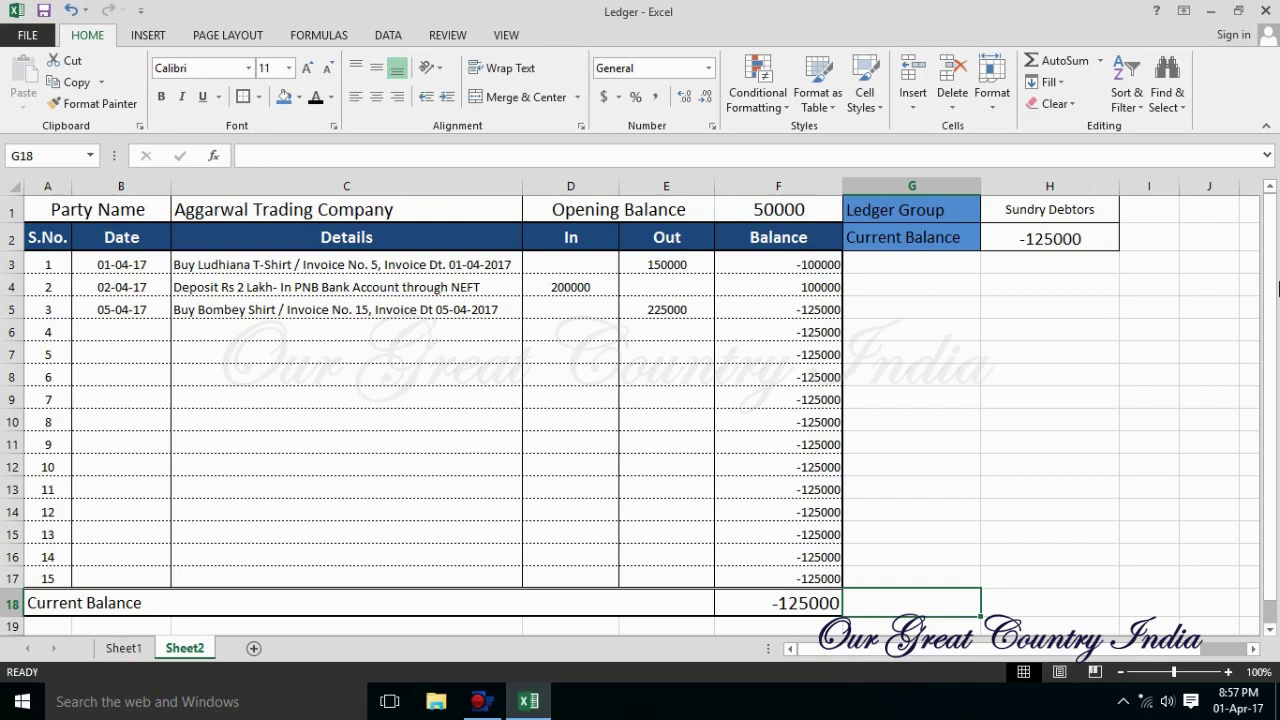
type("=i")
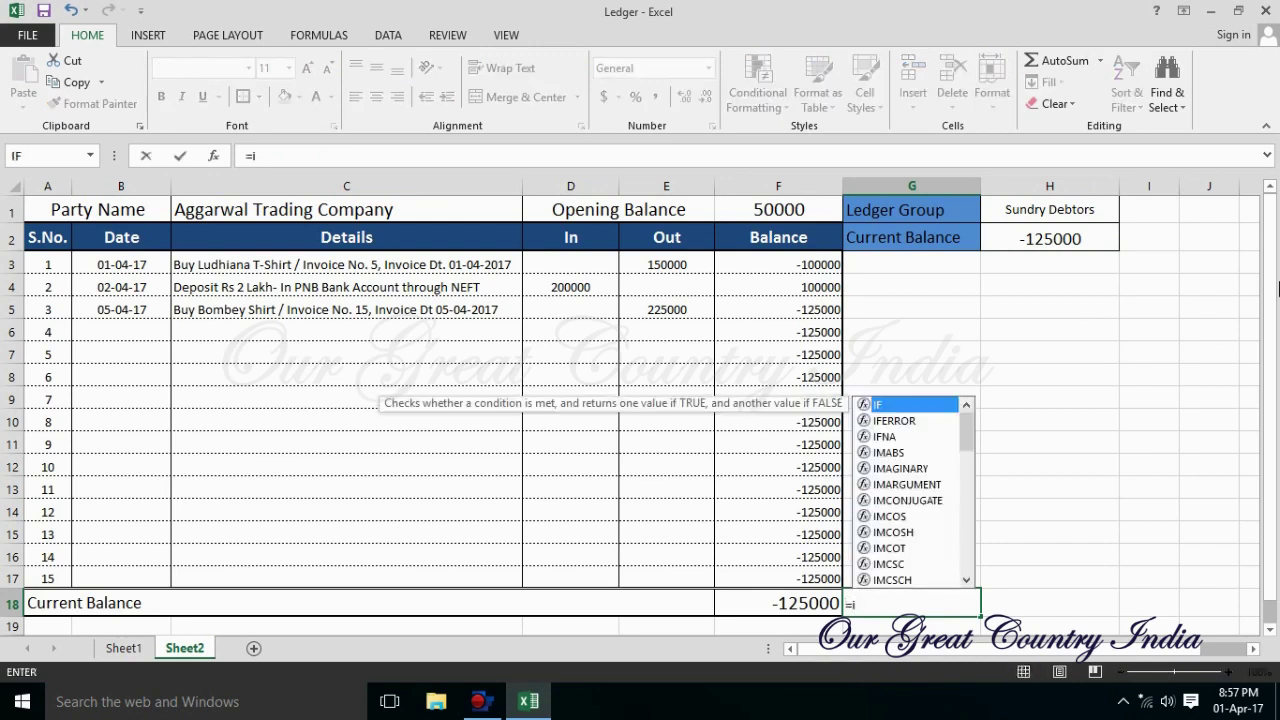
type("f")
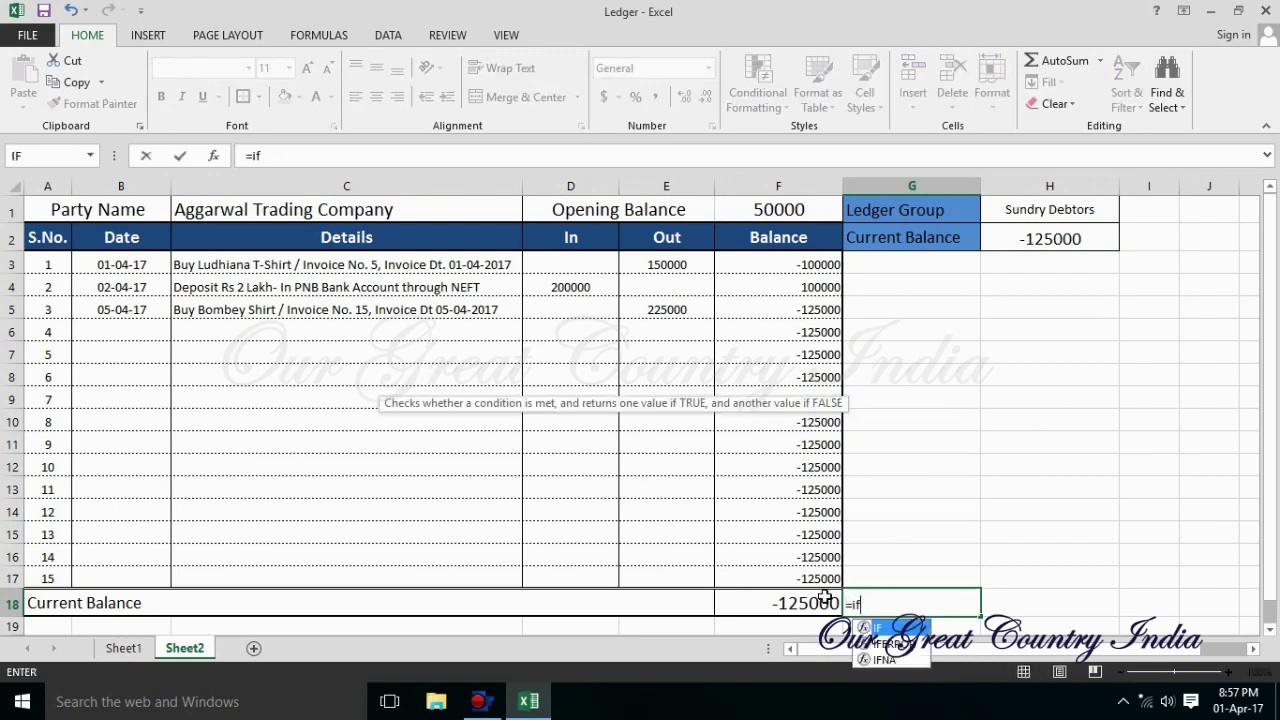
Enter an IF formula in G18 testing F18>=0 to return cr or Dr.
key("Tab")
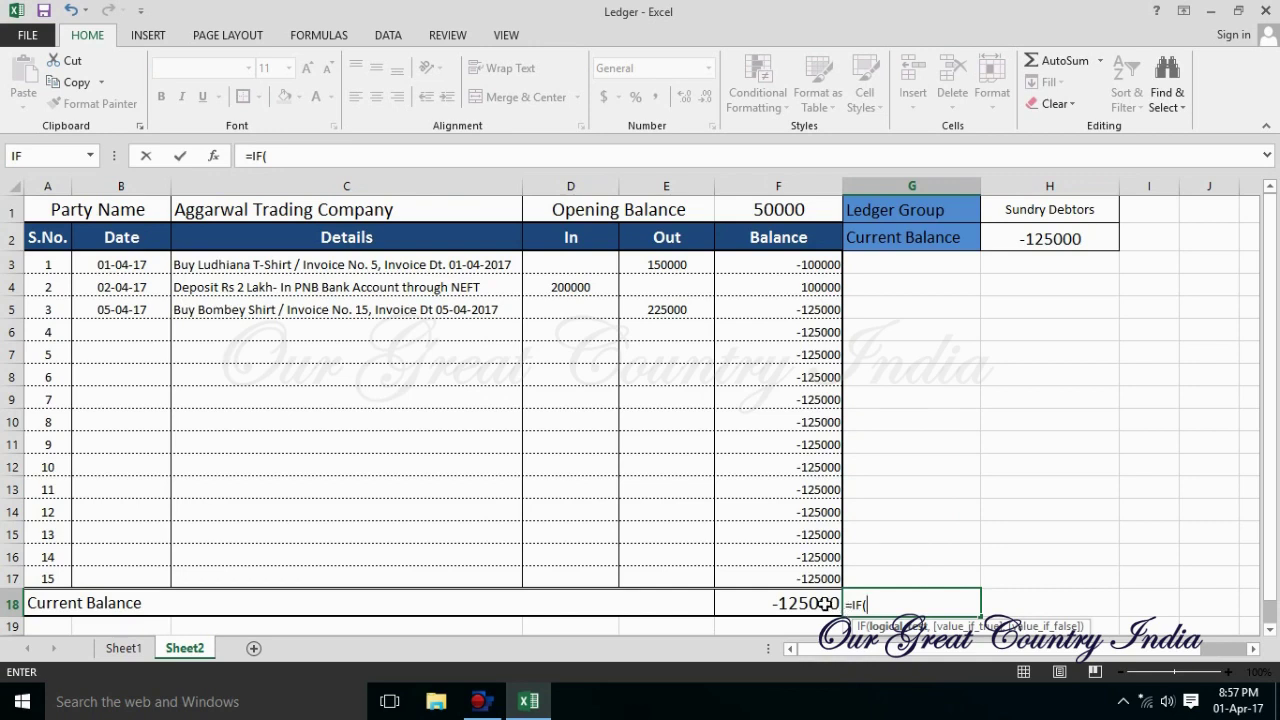
left_click(827, 604)
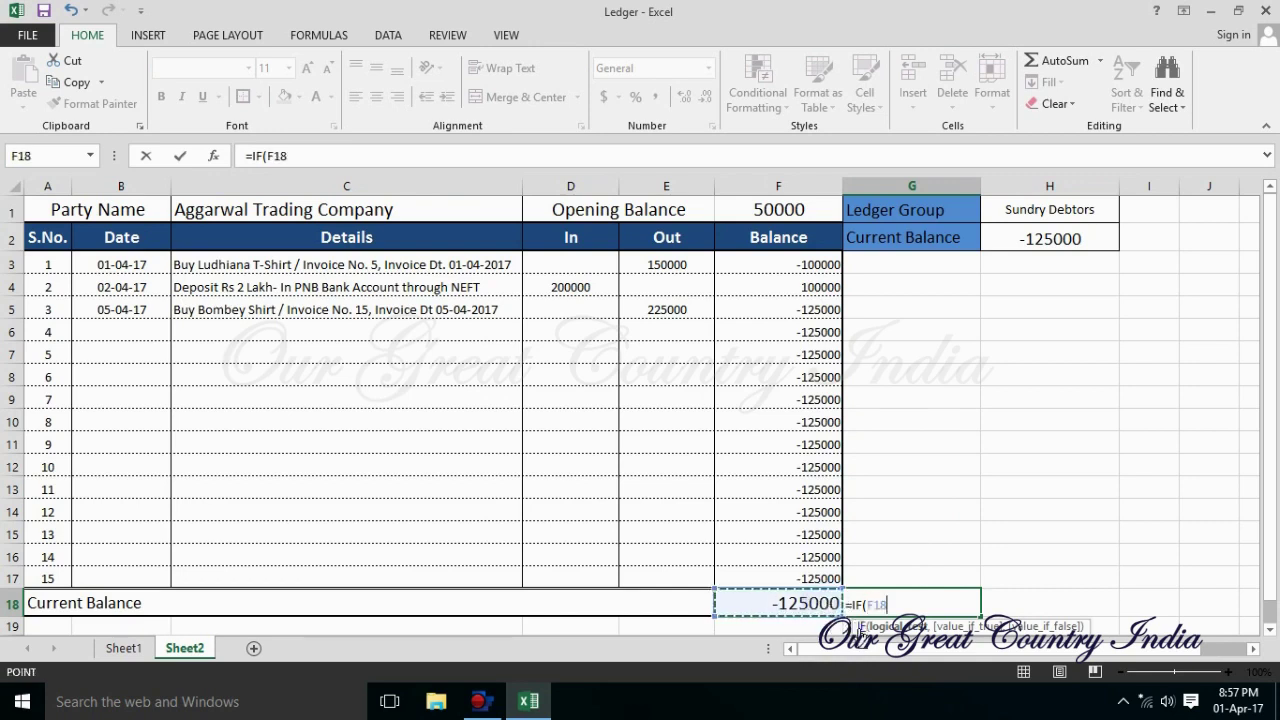
type(">=")
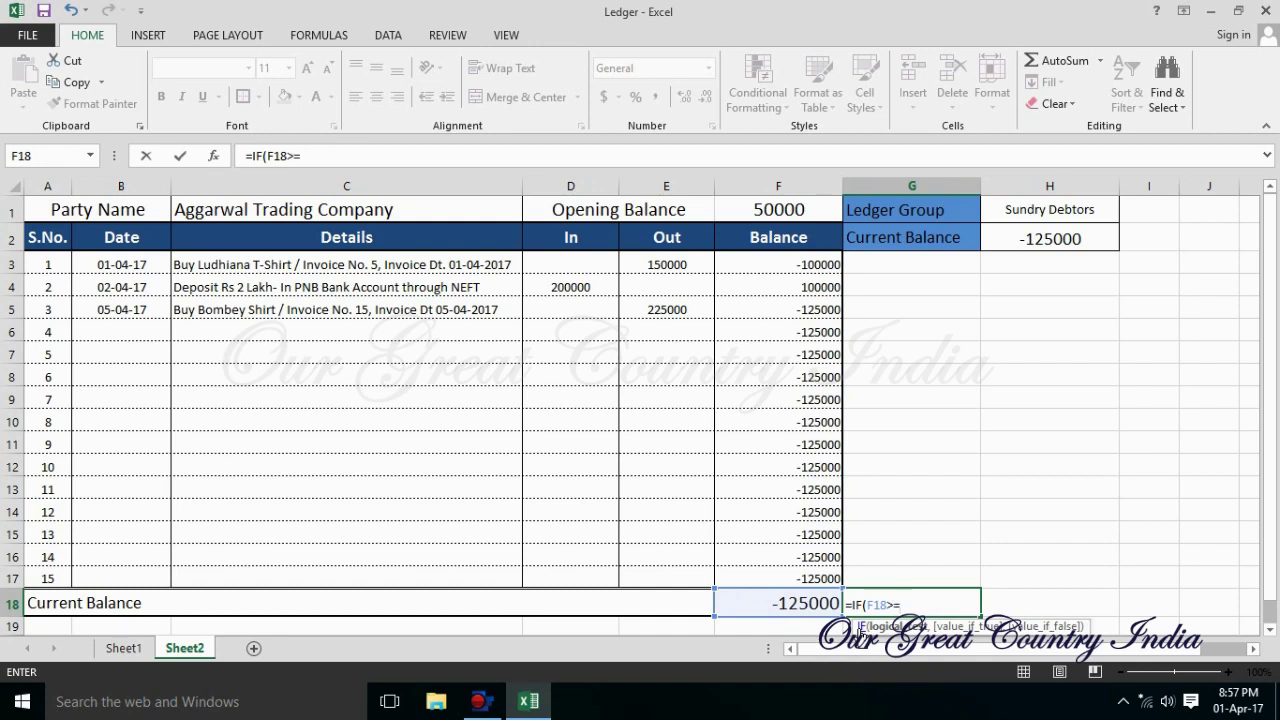
type("0,\"cr")
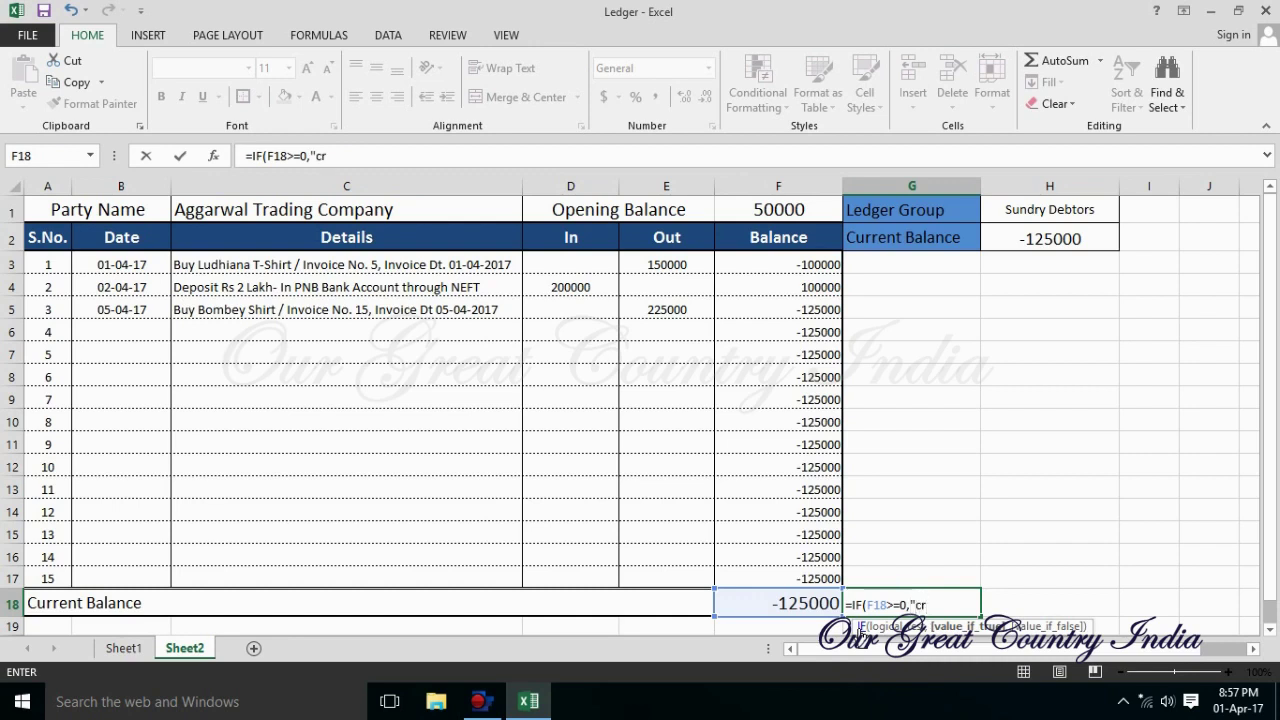
type(",\"Dr")
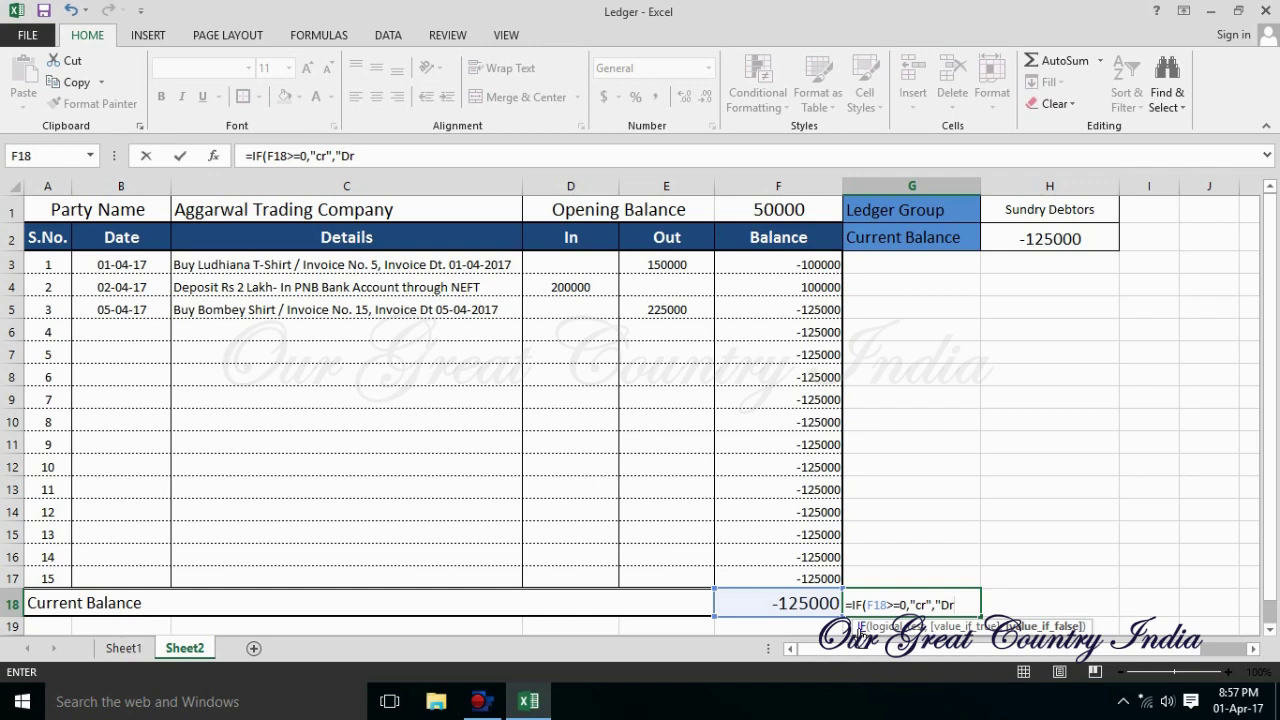
key("Return")
key("Right")
key("Right")
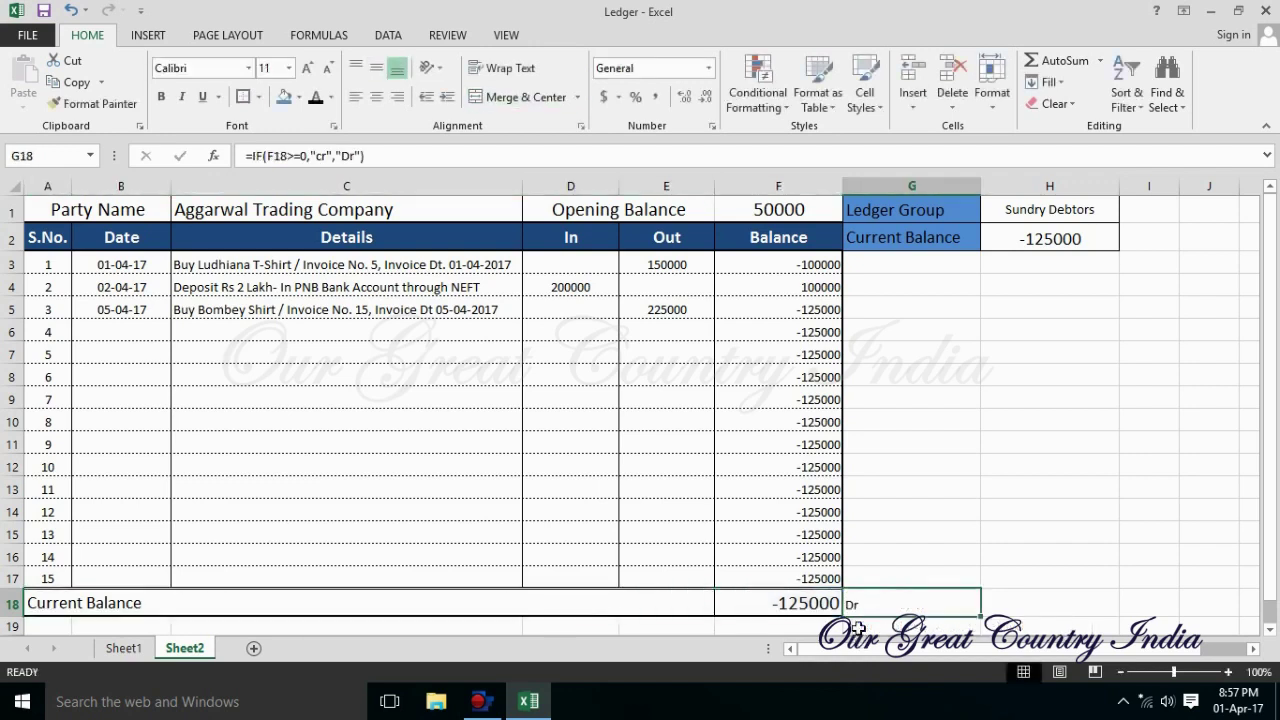
Capitalise the true result so G18 reads =IF(F18>=0,"Cr","Dr").
key("F2")
key("Left")
key("Left")
key("Left")
key("Delete")
type("C")
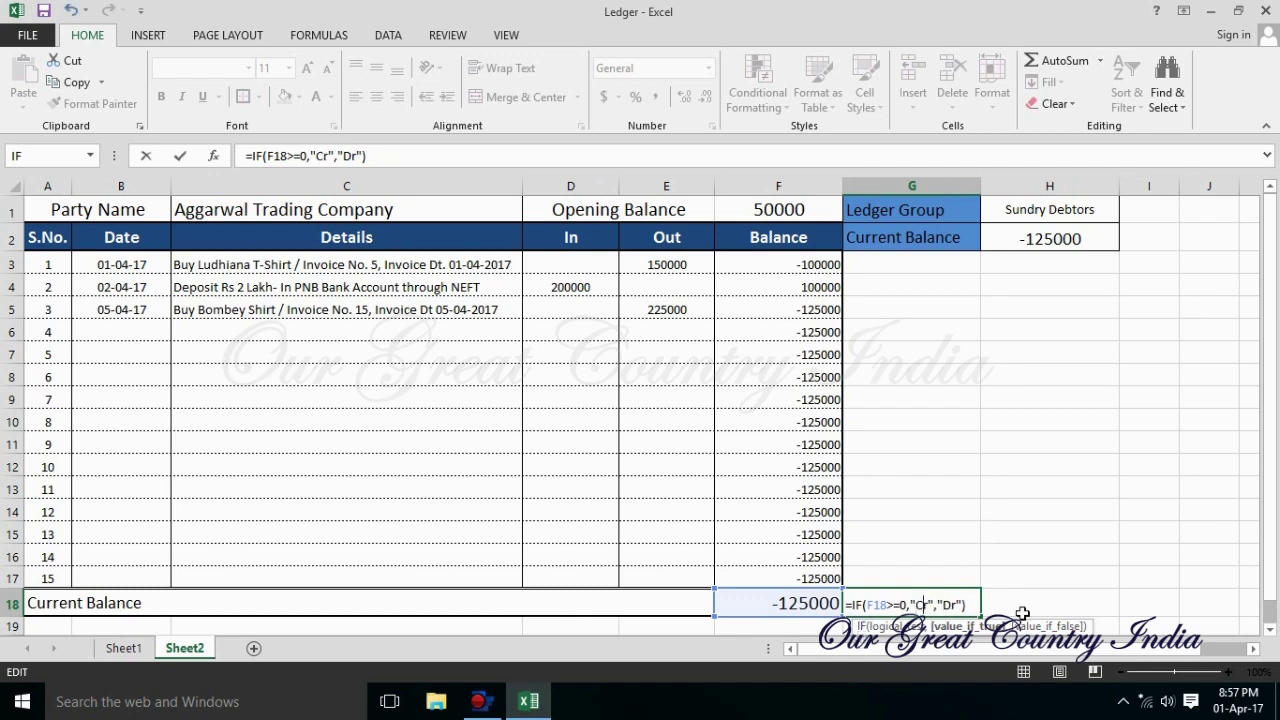
left_click(1022, 610)
left_click(922, 600)
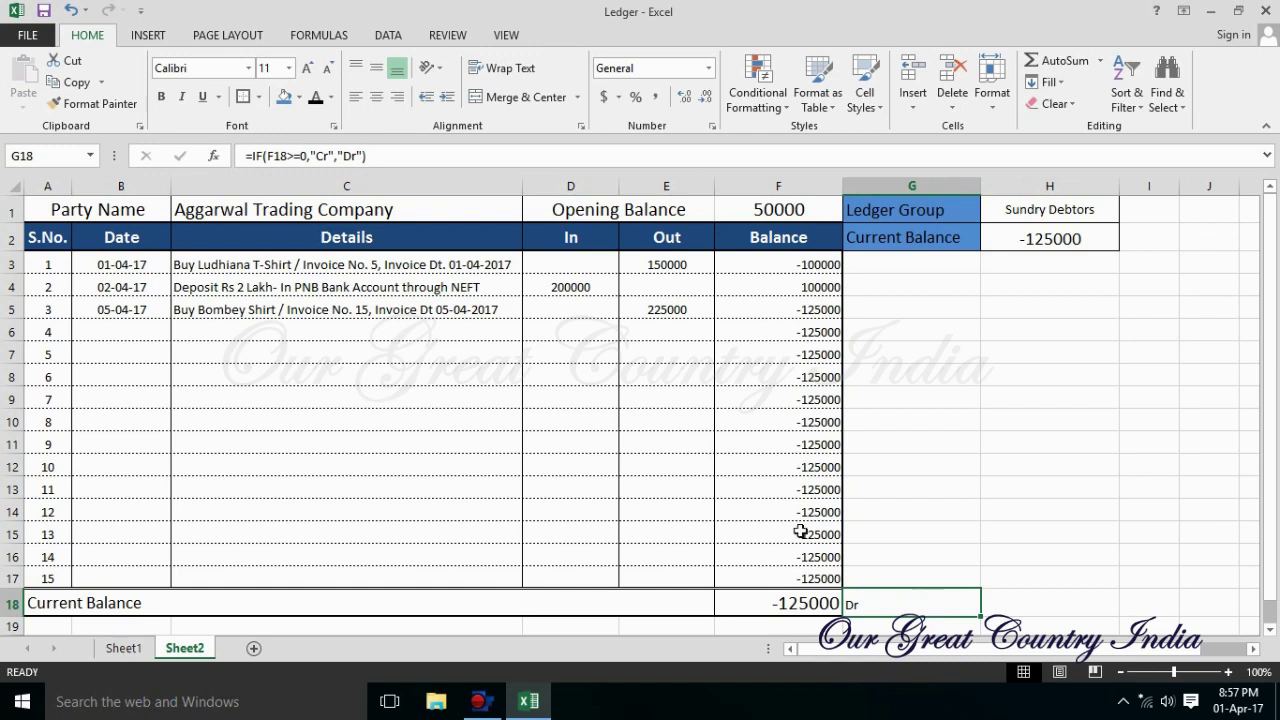
Check the IF arguments in the Function Arguments dialog and confirm with OK.
left_click(213, 155)
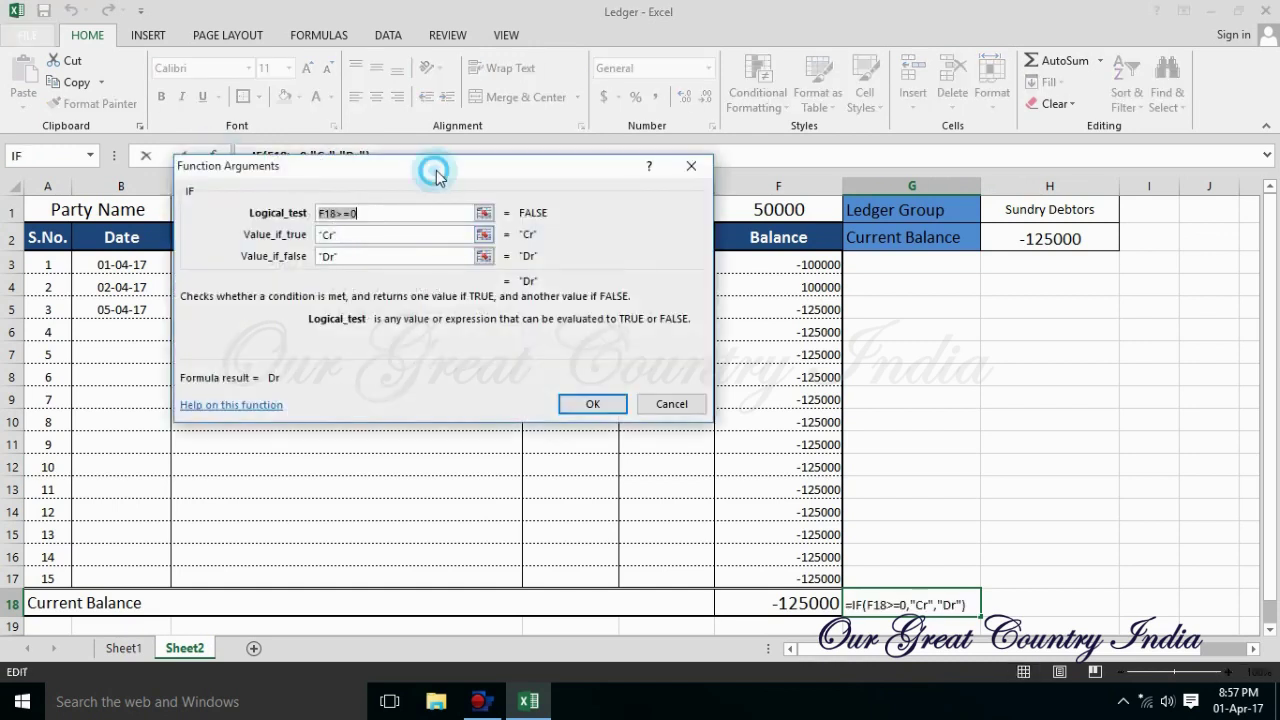
left_click_drag(435, 172, 409, 365)
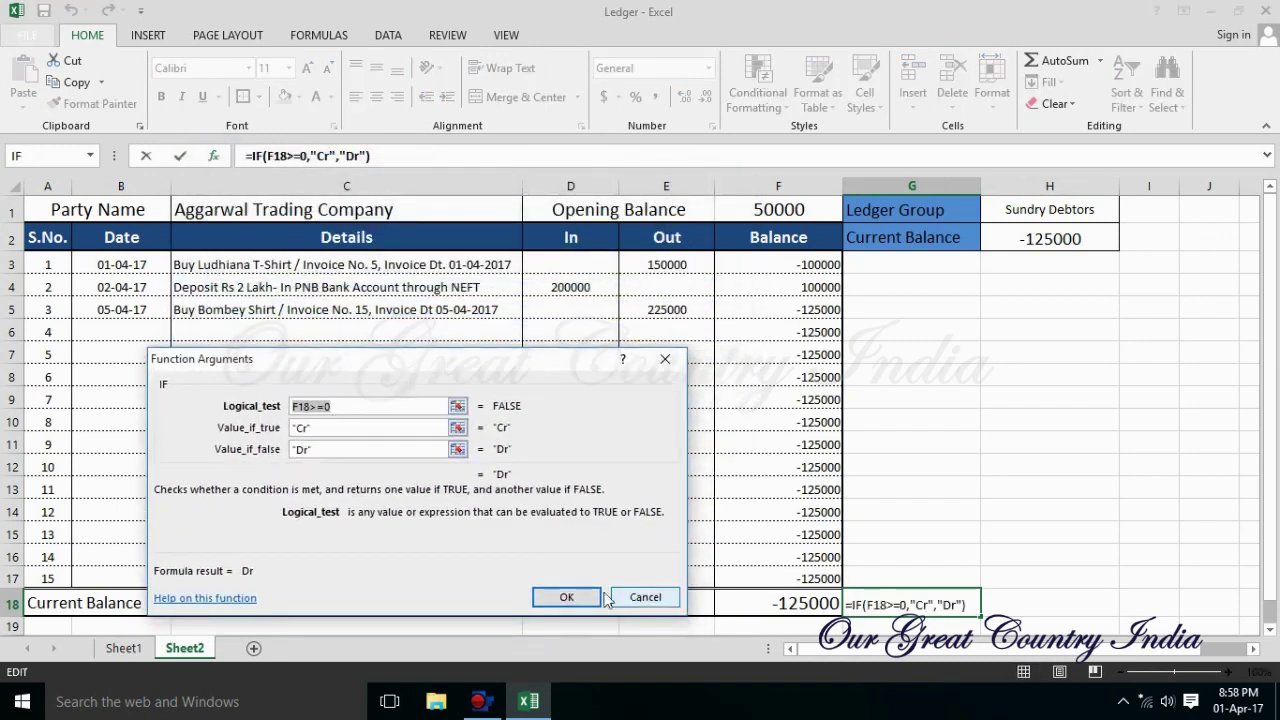
left_click(600, 597)
left_click(1057, 582)
left_click(908, 604)
Test a 500000 amount in D6 to confirm G18 shows Cr, then delete it.
left_click(583, 334)
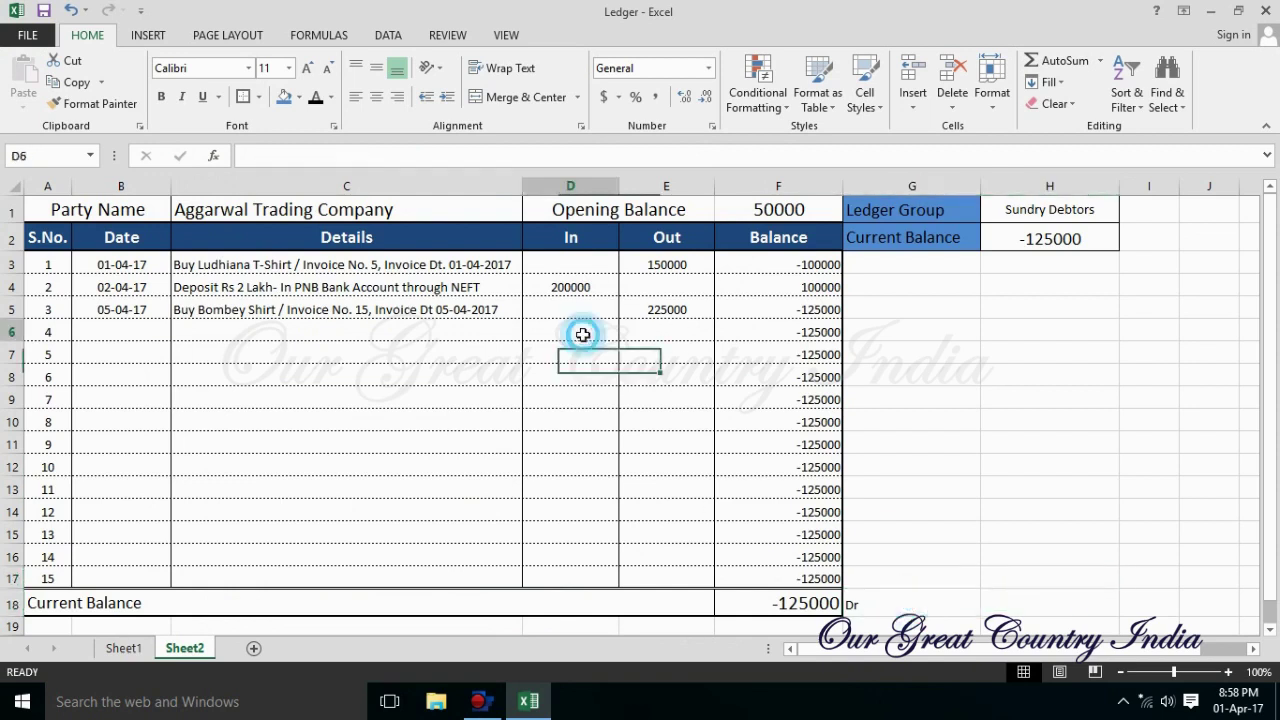
type("500000")
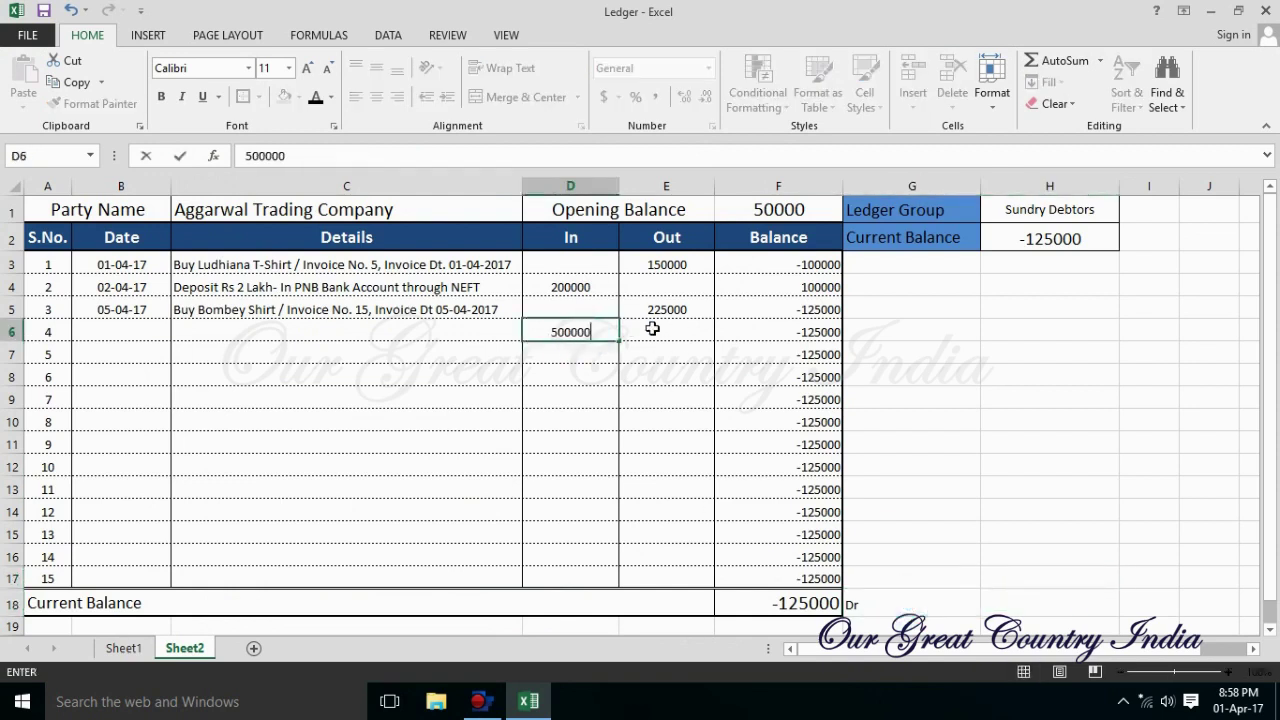
key("Return")
left_click(905, 604)
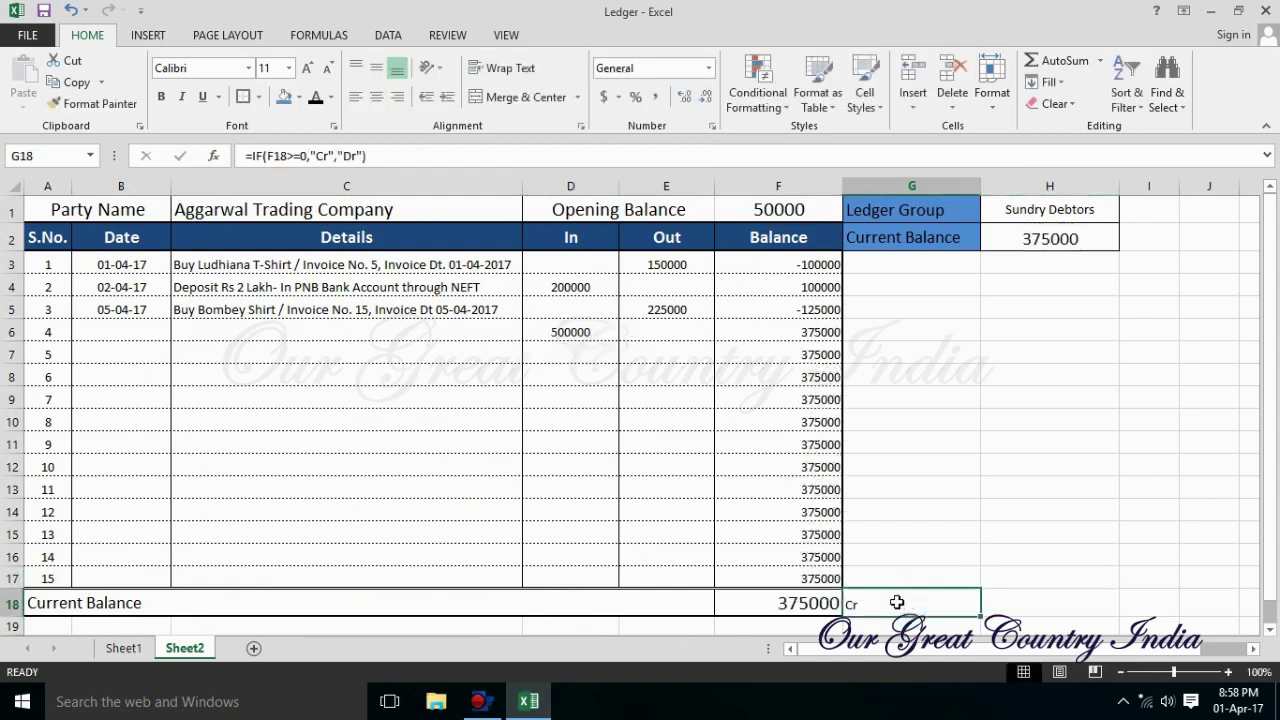
left_click(563, 330)
key("Delete")
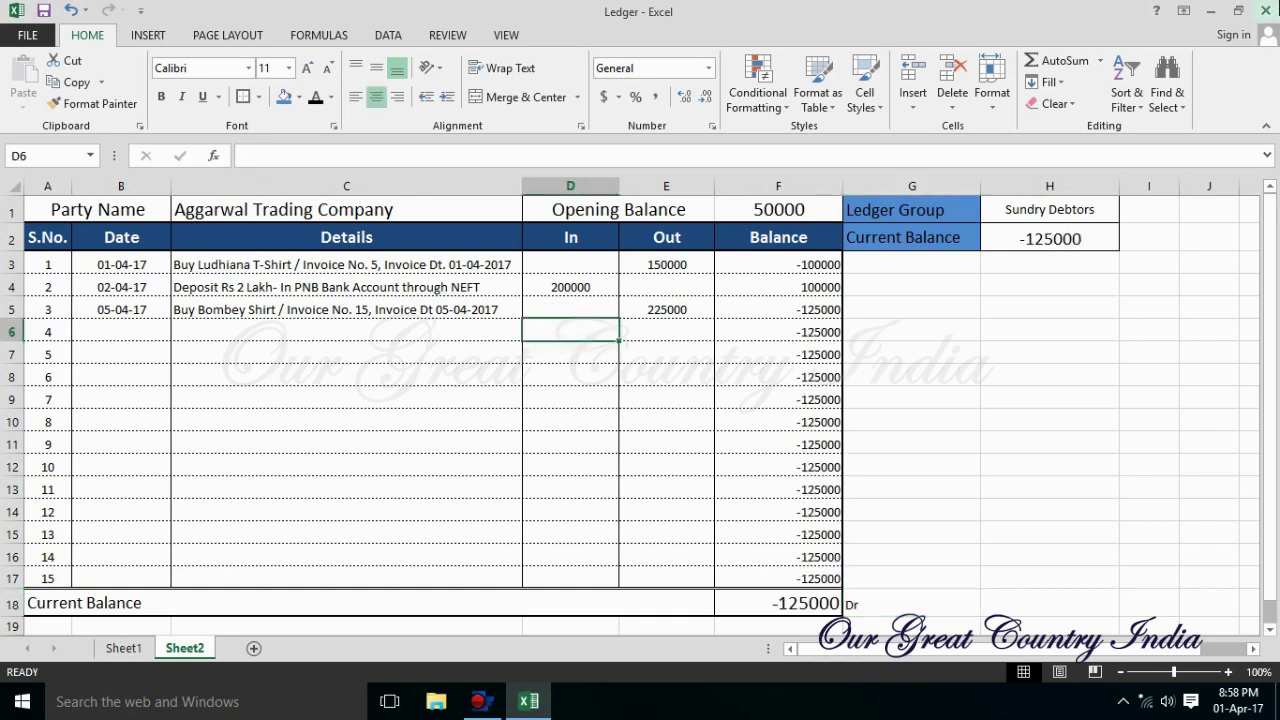
left_click(1196, 440)
Try centre, right and left alignment on the G18 Dr label, leaving it left-aligned.
left_click(950, 599)
left_click(376, 96)
left_click(397, 96)
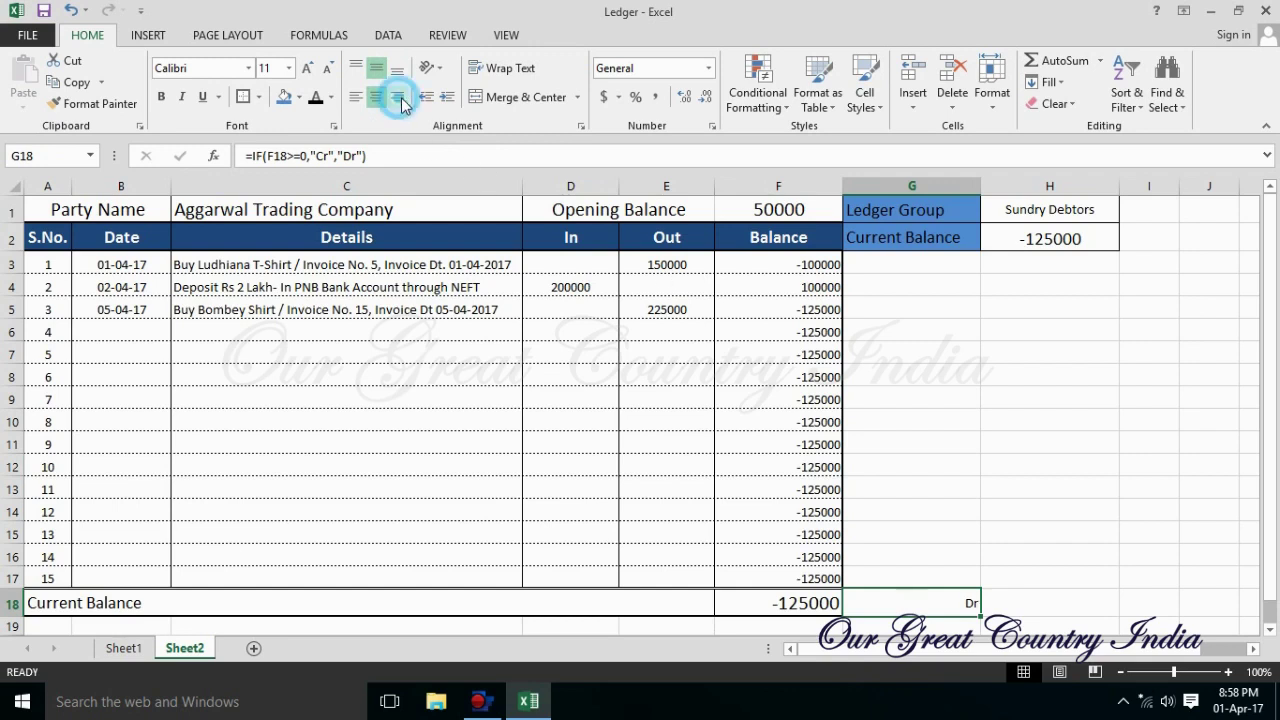
left_click(355, 96)
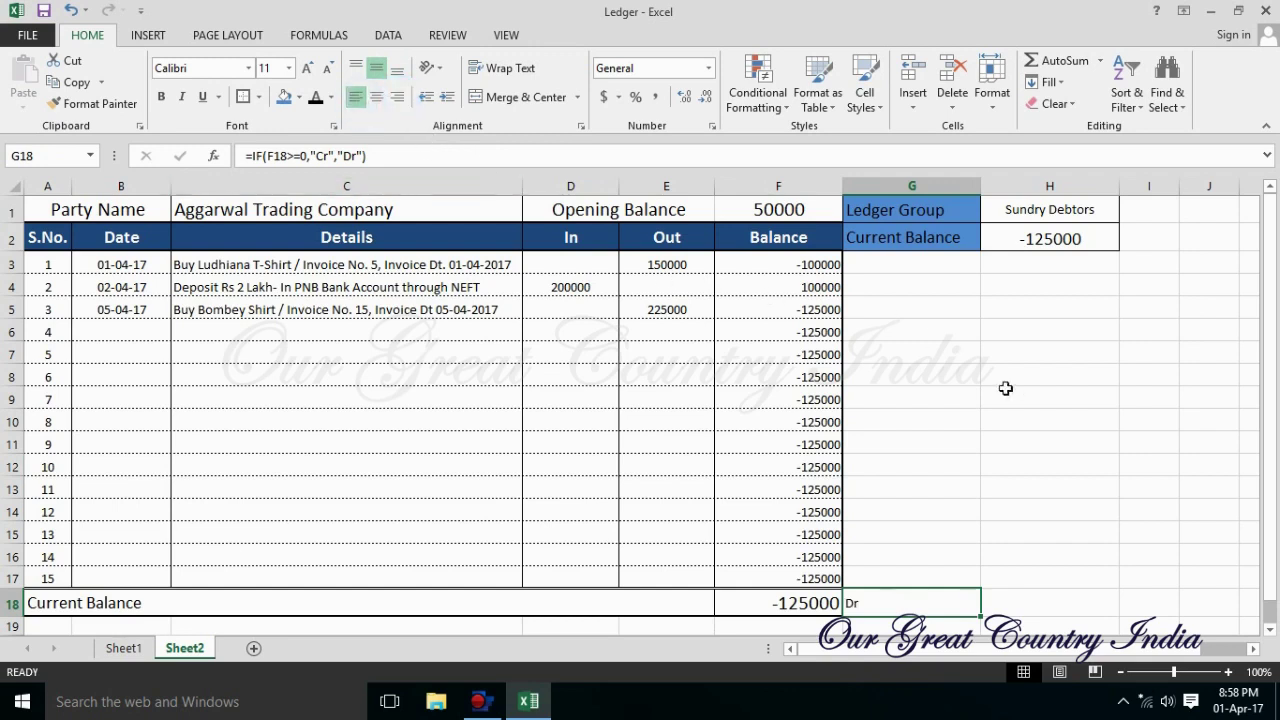
left_click(1100, 580)
left_click(890, 598)
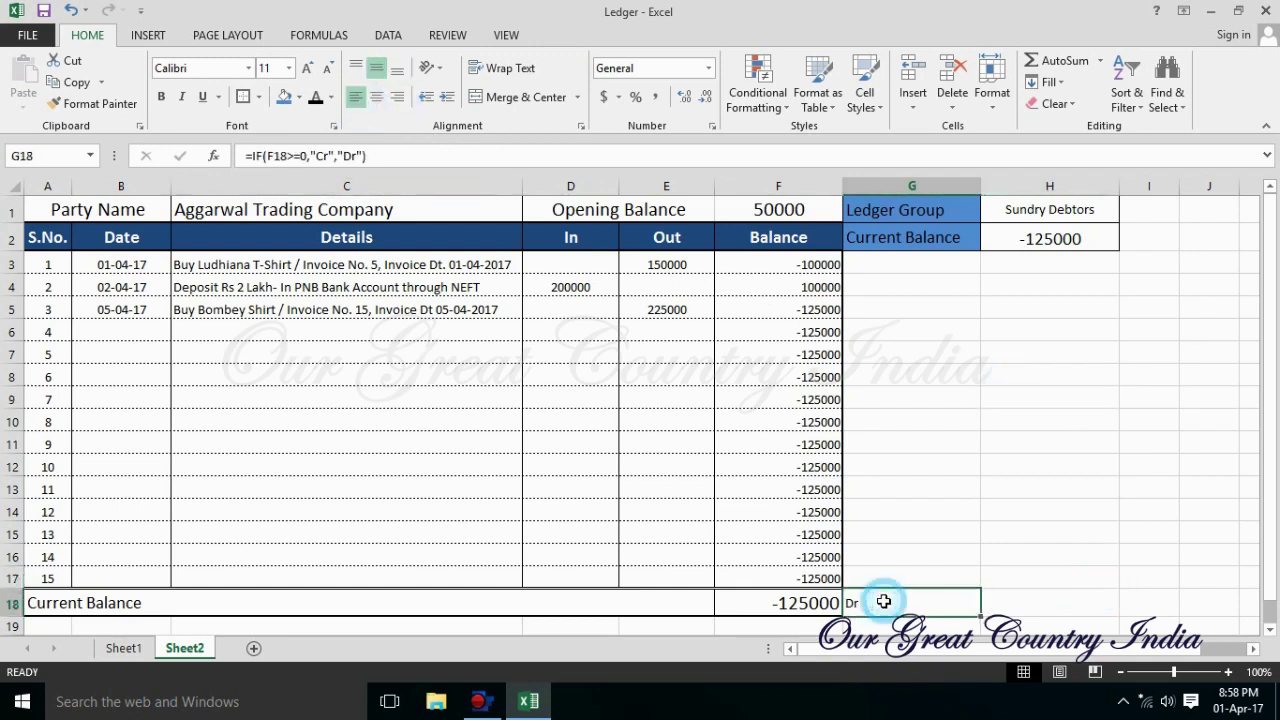
double_click(854, 600)
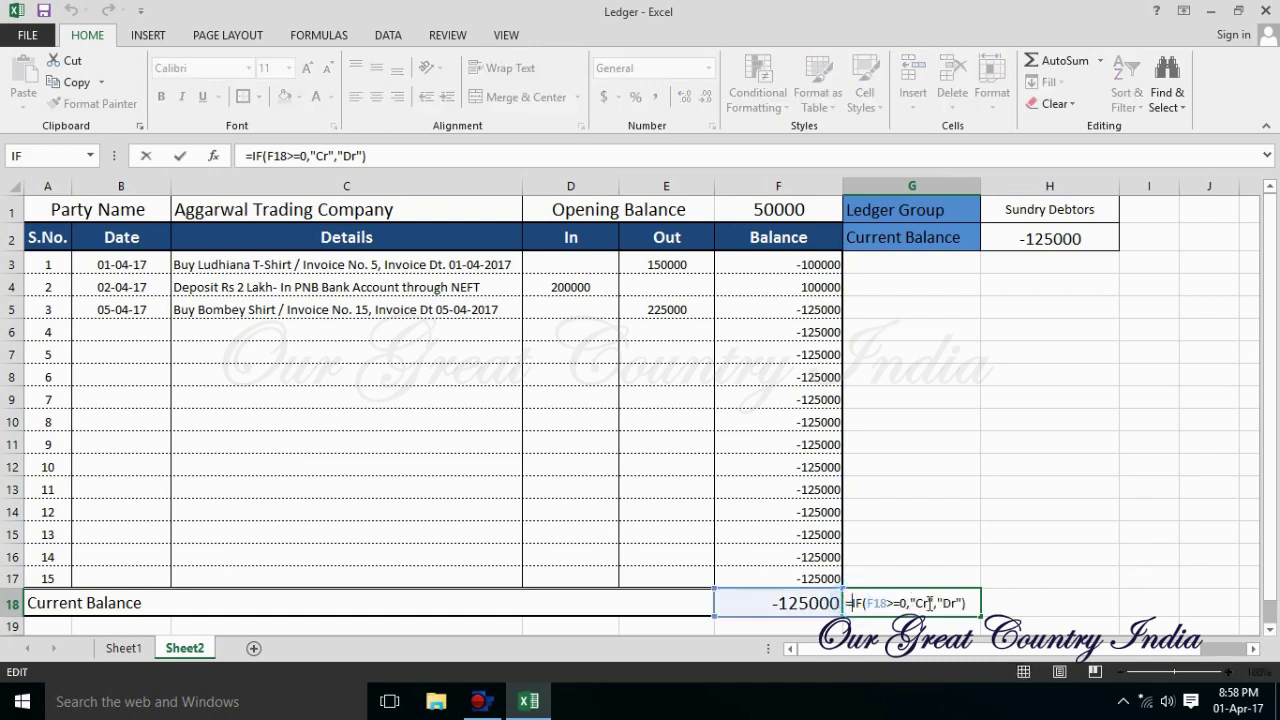
left_click(1051, 571)
key("Escape")
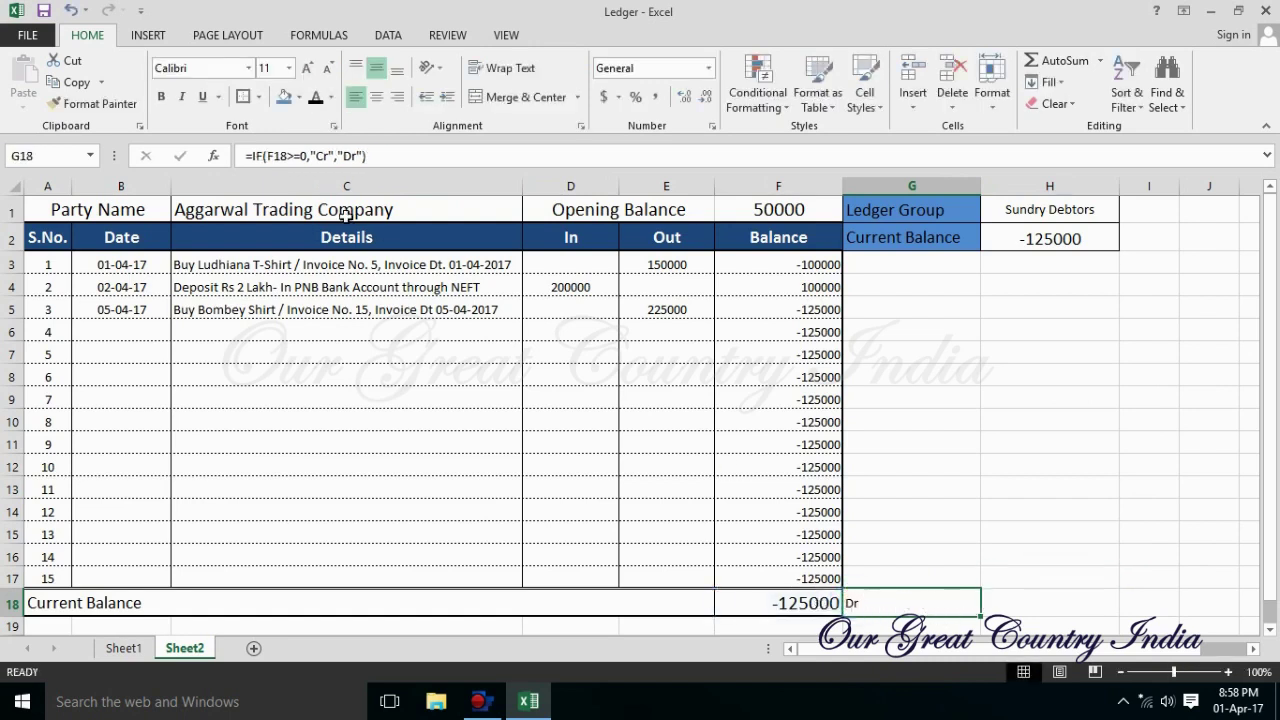
Change the IF results to "Cr." and "Dr." in the Function Arguments dialog.
left_click(213, 156)
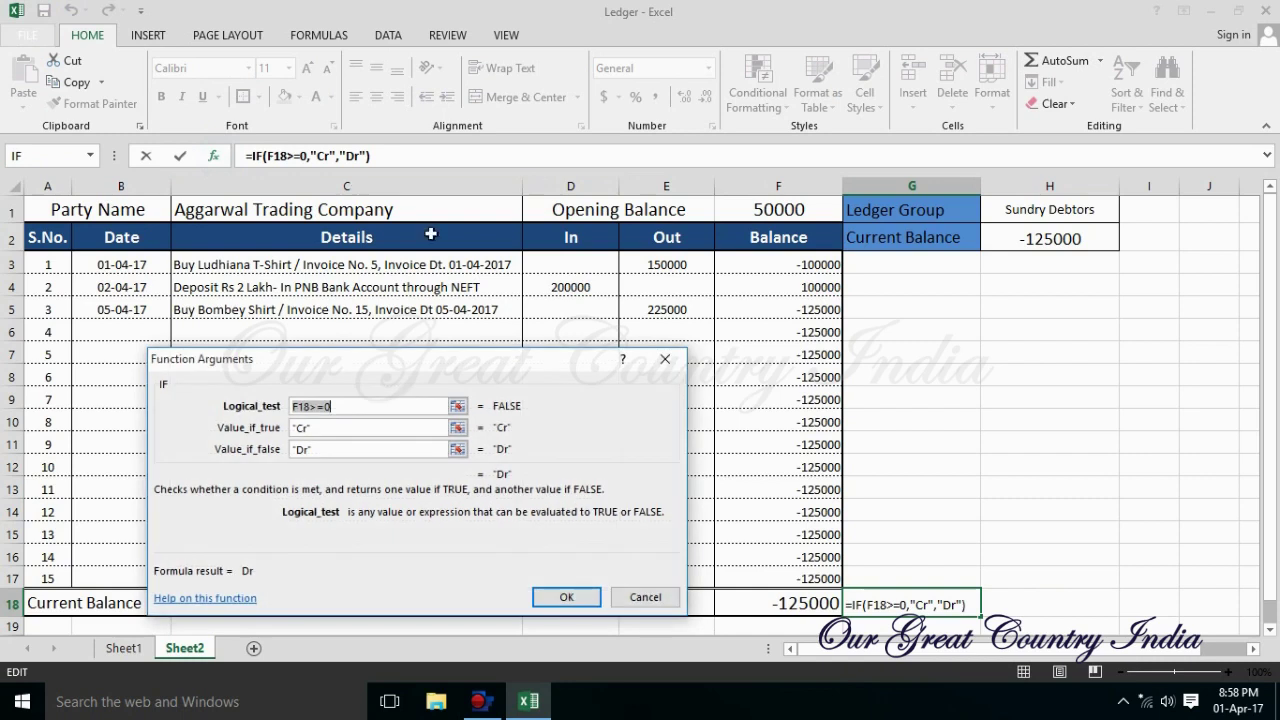
left_click(307, 427)
type(".")
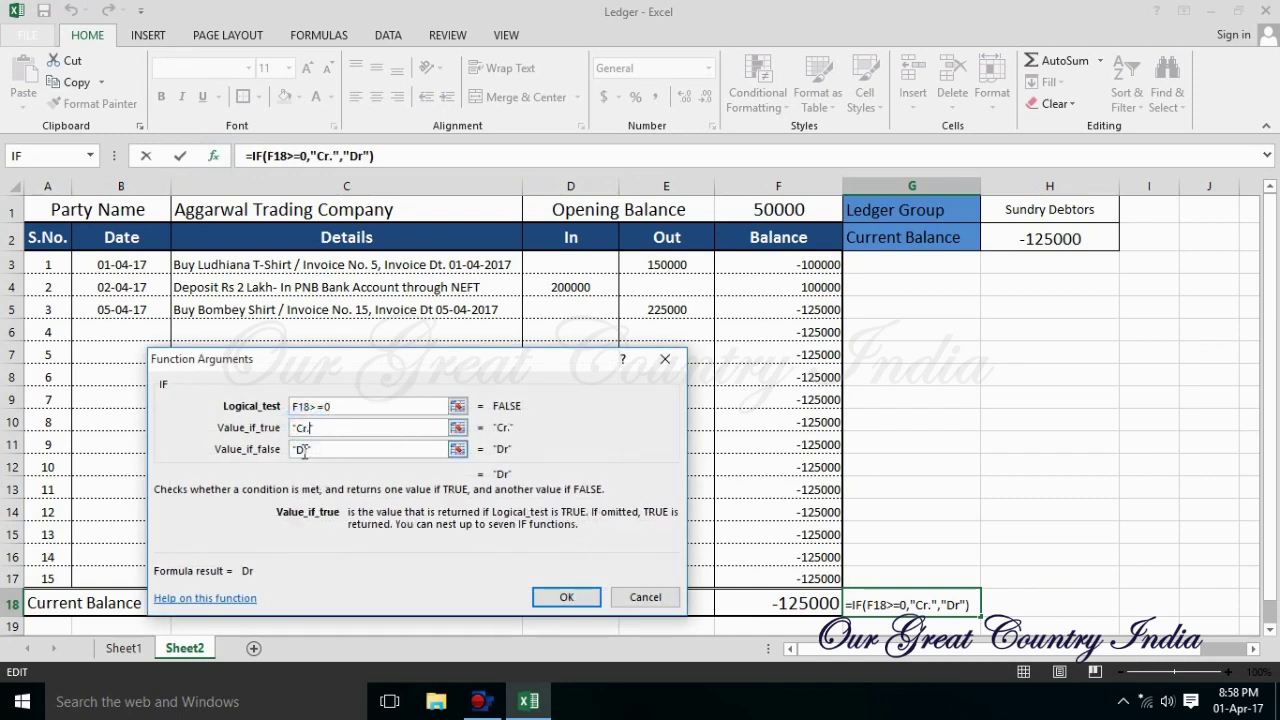
left_click(309, 450)
type(".")
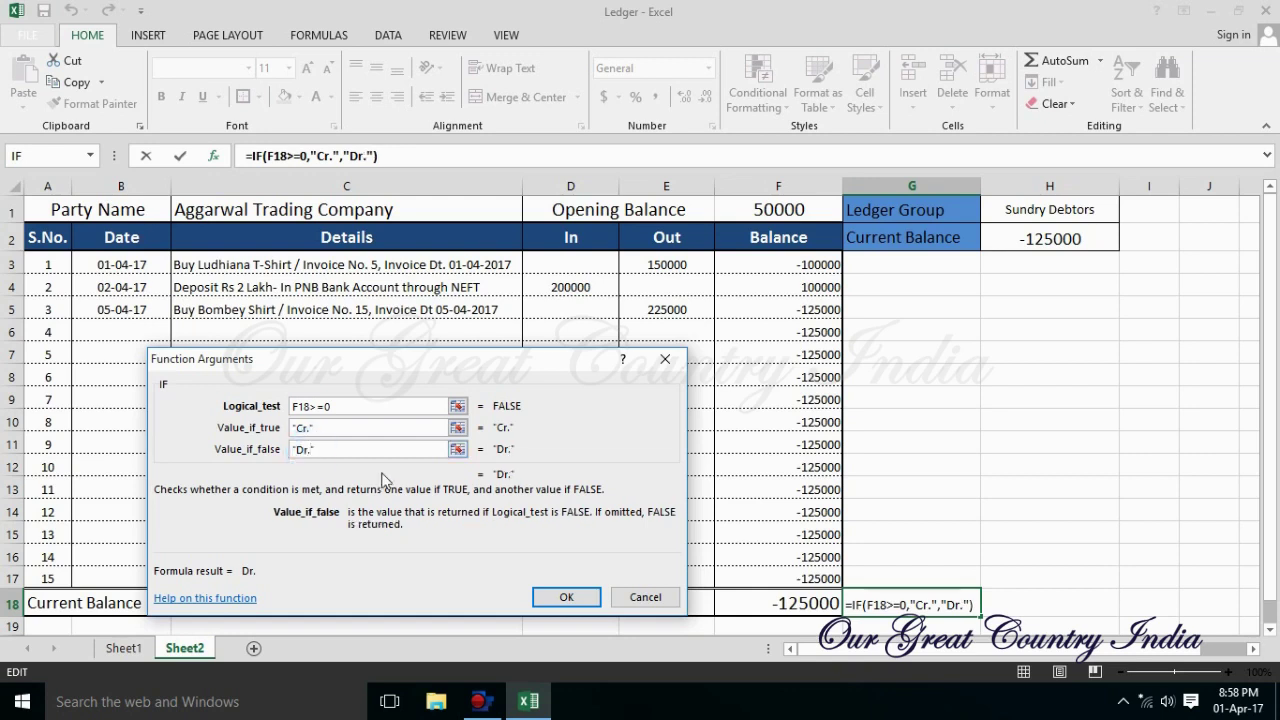
left_click(566, 597)
left_click(557, 594)
left_click(908, 600)
left_click(1073, 445)
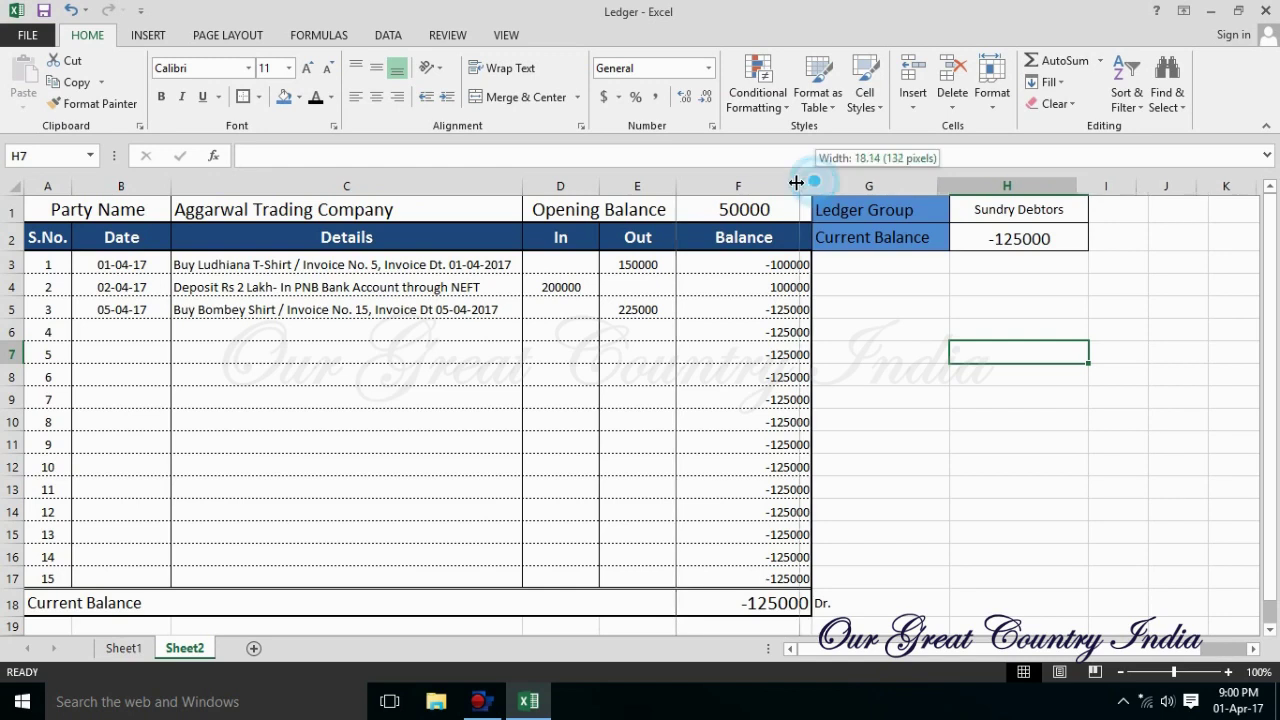
Narrow column F, widen column I and draw a rounded rectangle over I1:I2.
left_click_drag(751, 186, 778, 186)
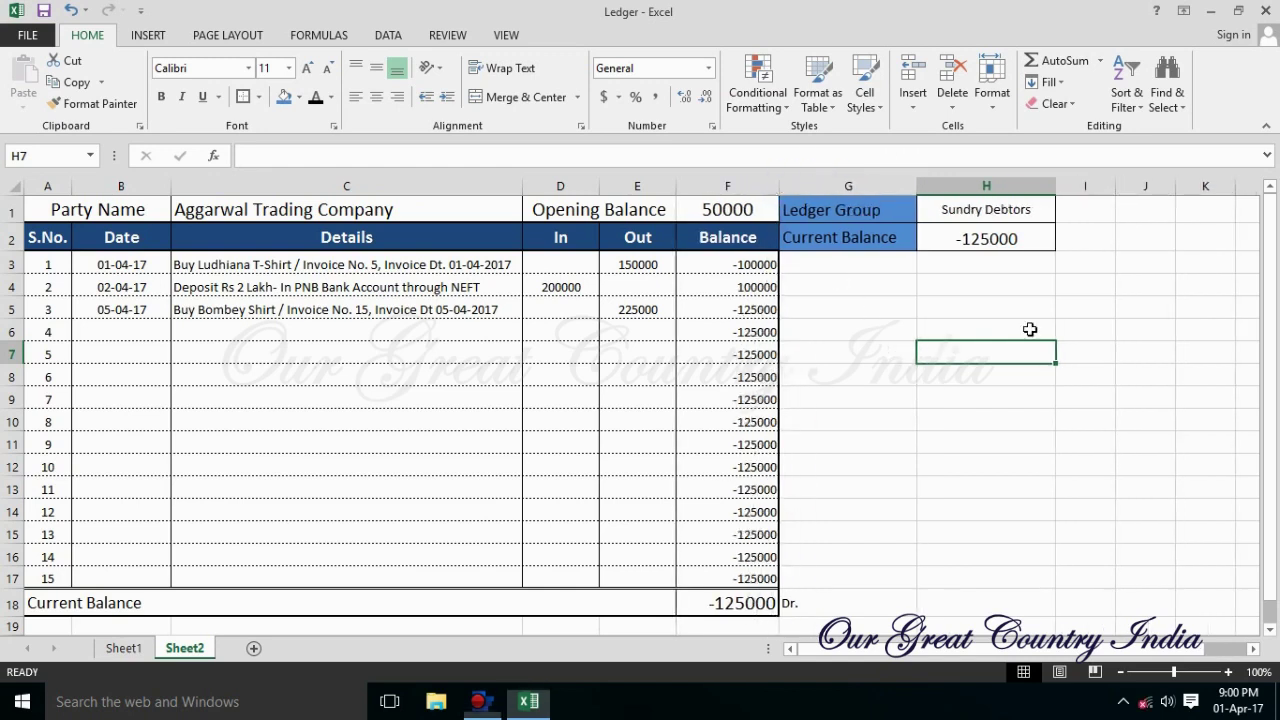
left_click(148, 35)
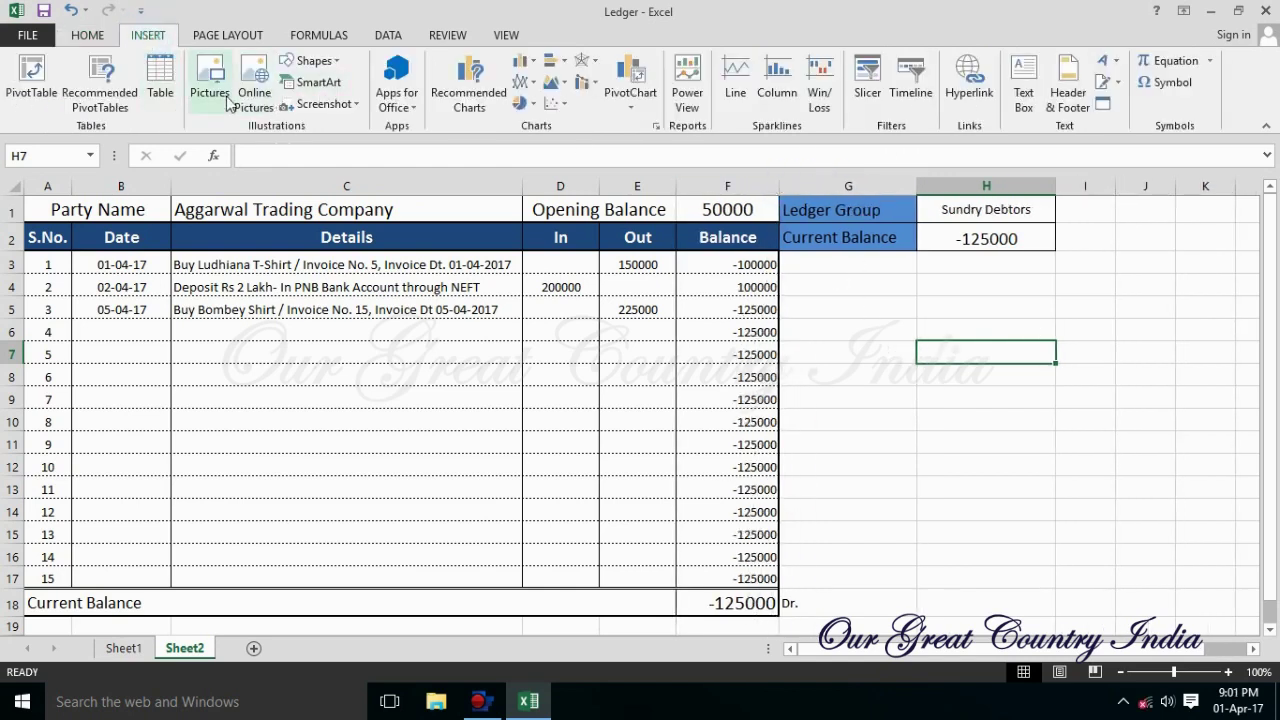
left_click(312, 61)
left_click(378, 106)
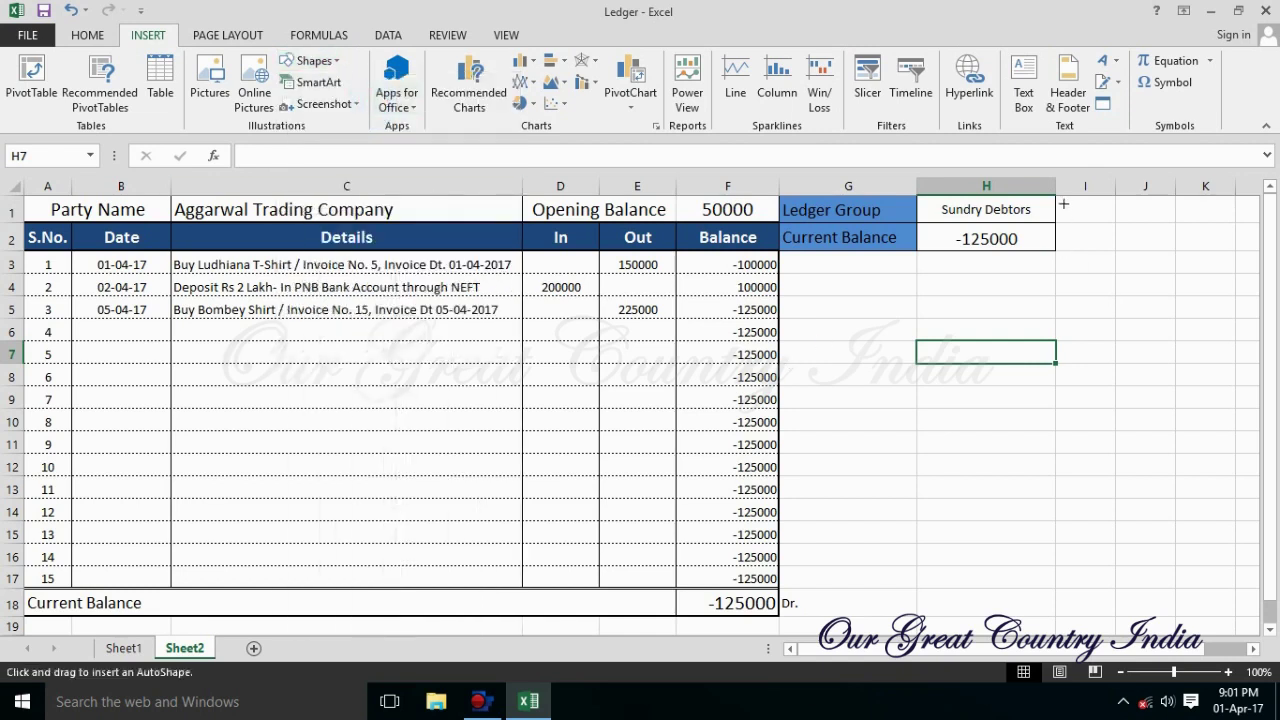
left_click_drag(1120, 188, 1240, 190)
left_click_drag(1060, 201, 1238, 244)
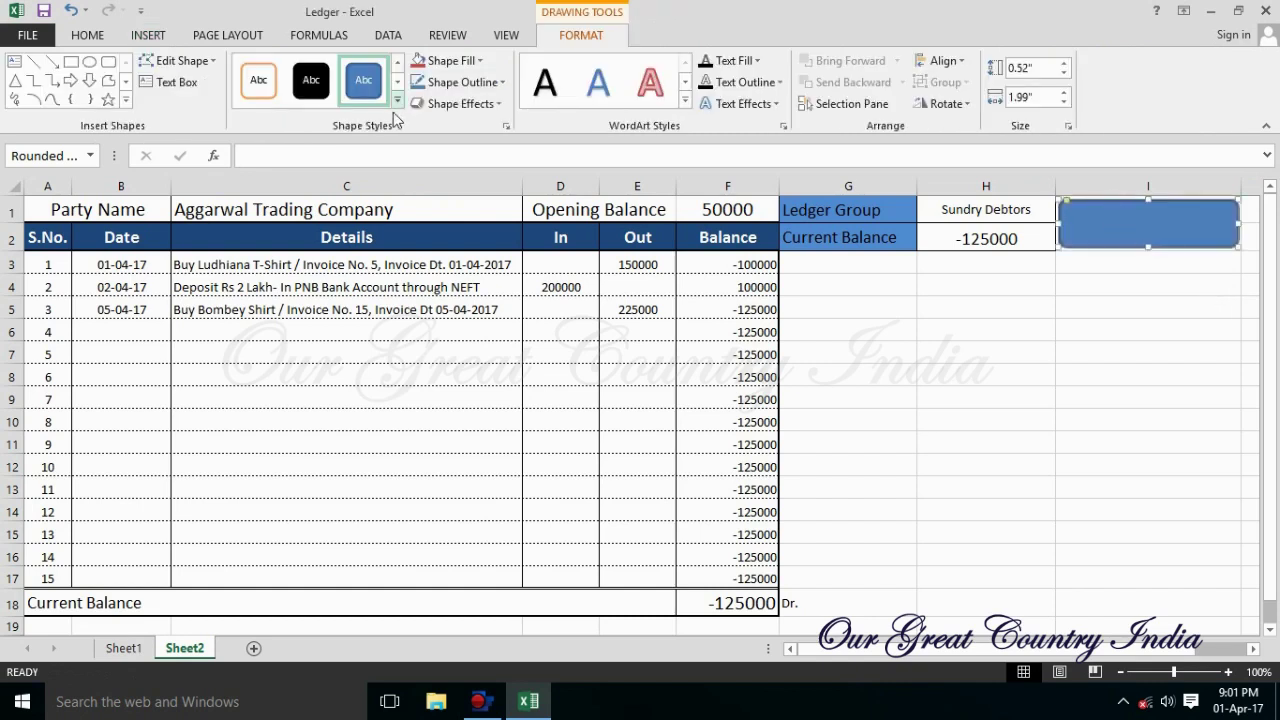
Apply the purple colour style to the rounded rectangle.
left_click(397, 100)
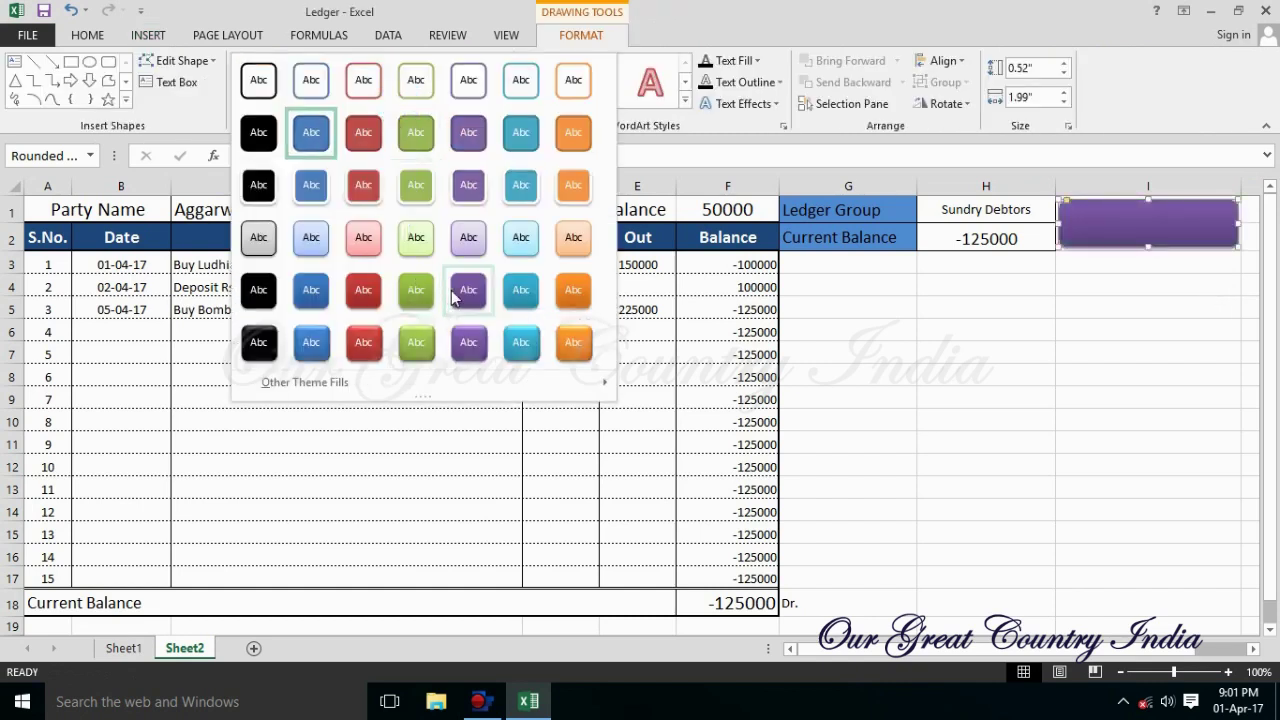
left_click(468, 342)
left_click(1166, 323)
right_click(1142, 229)
left_click(1040, 337)
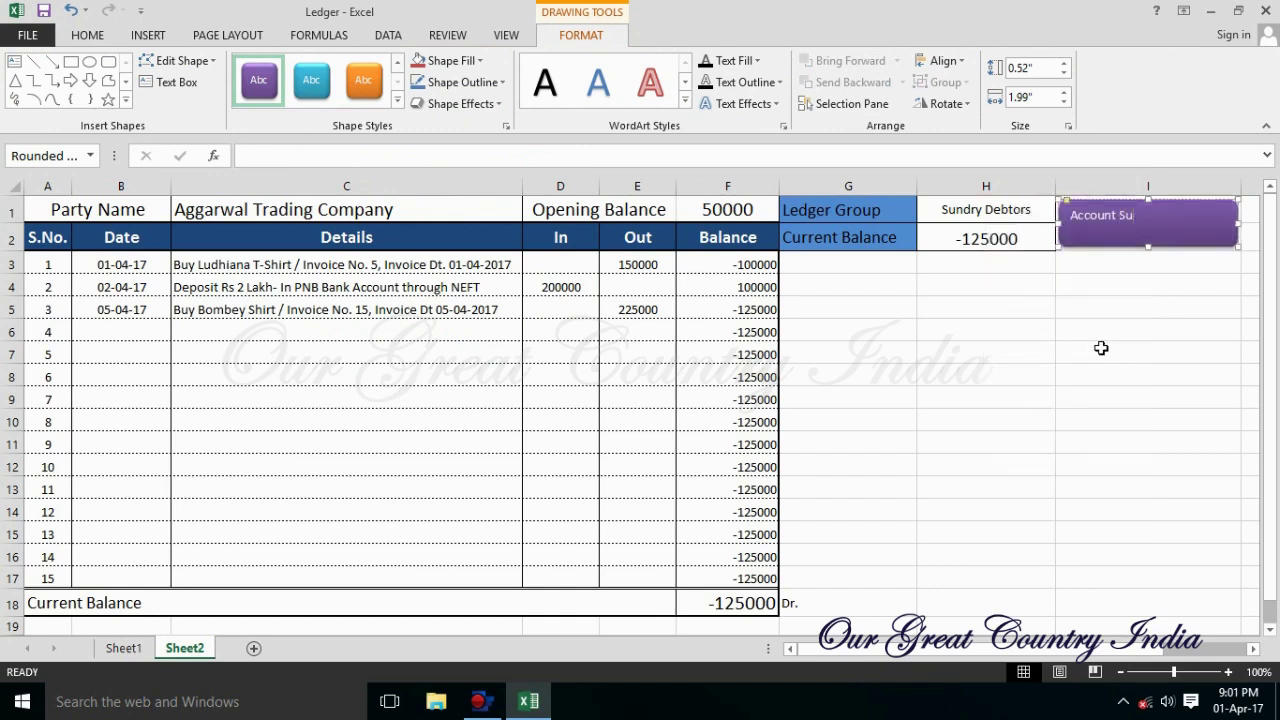
Format the Account Summary shape text at 16 pt, centred and middle-aligned.
left_click_drag(1070, 215, 1172, 215)
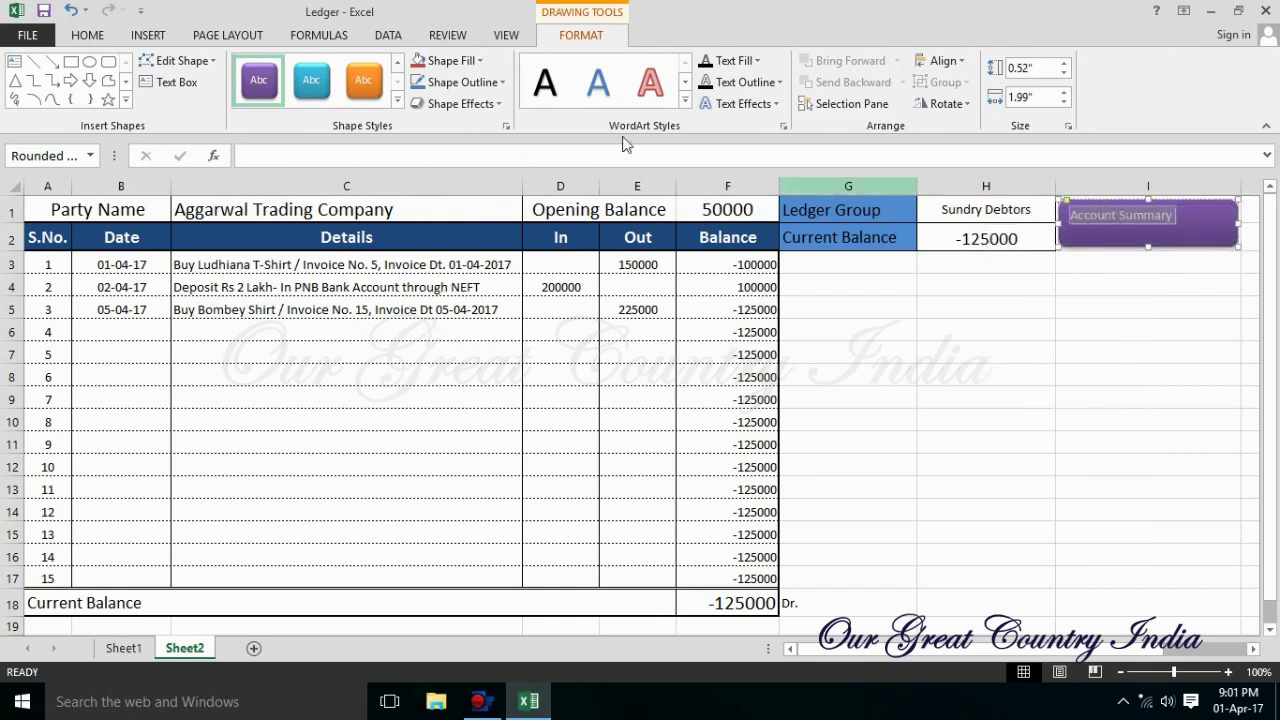
left_click(88, 36)
left_click(307, 68)
left_click(307, 68)
left_click(307, 68)
left_click(377, 96)
left_click(376, 68)
left_click(307, 68)
left_click(327, 76)
left_click(1163, 314)
Browse text effect styles for the Account Summary text without applying one.
left_click(1172, 234)
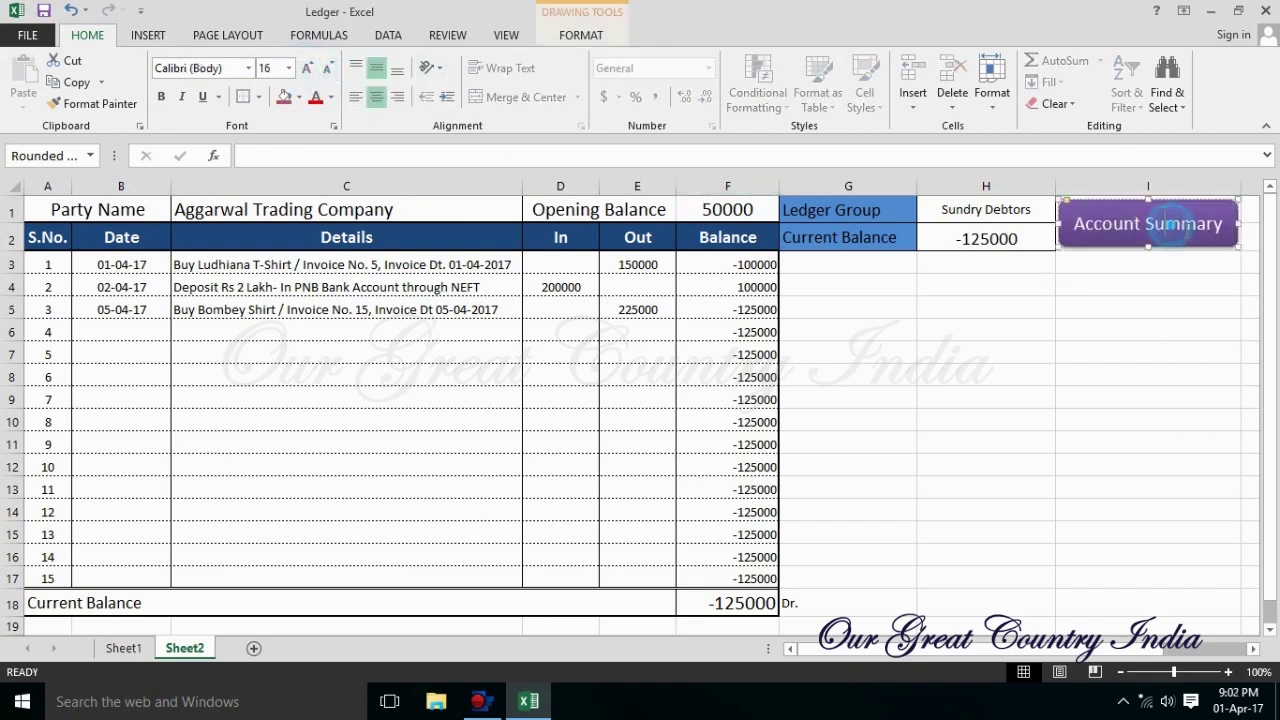
left_click_drag(1220, 225, 1062, 227)
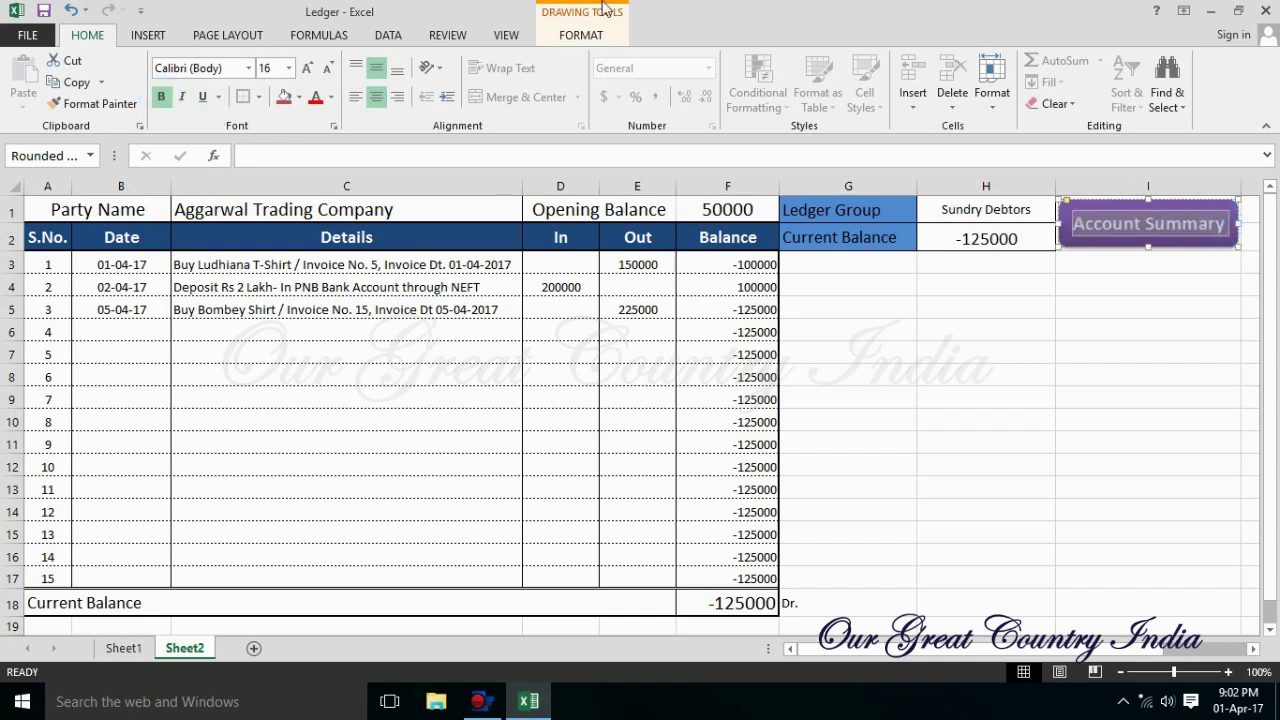
left_click(581, 35)
left_click(707, 107)
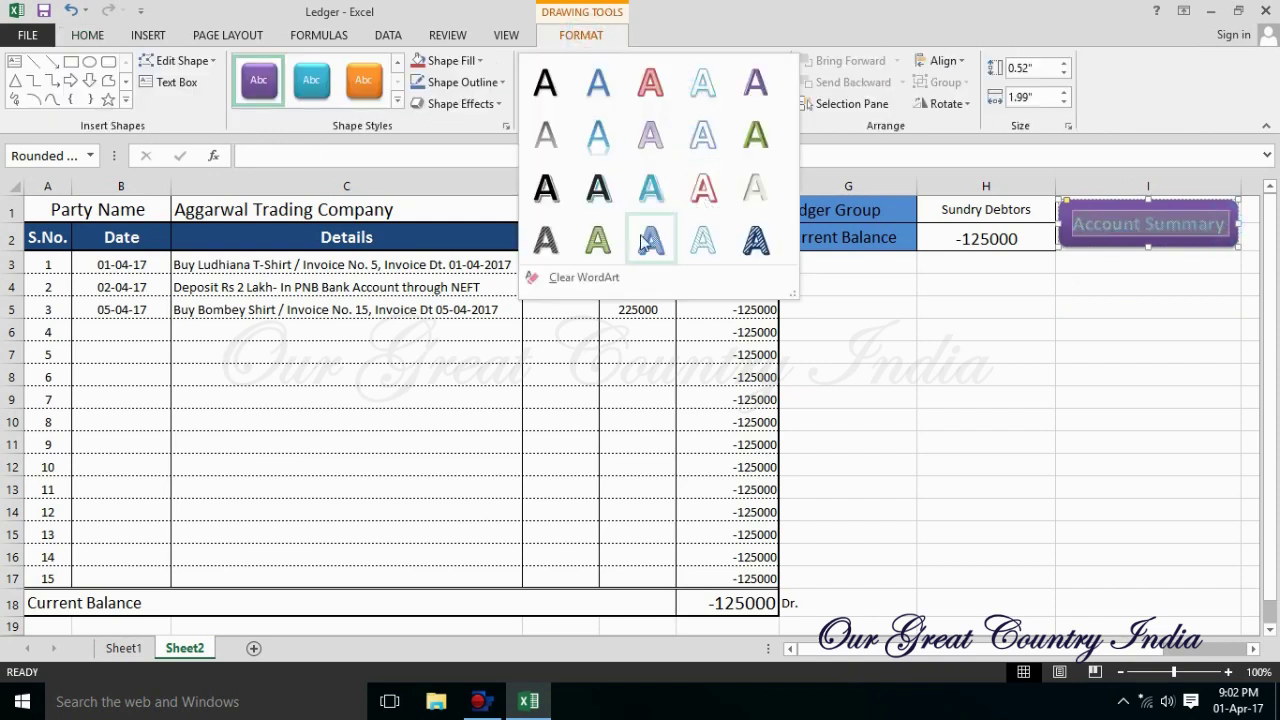
left_click(1045, 352)
Make all the Account Summary text white and bold.
left_click(1150, 220)
double_click(1150, 220)
key("ctrl+a")
left_click(331, 97)
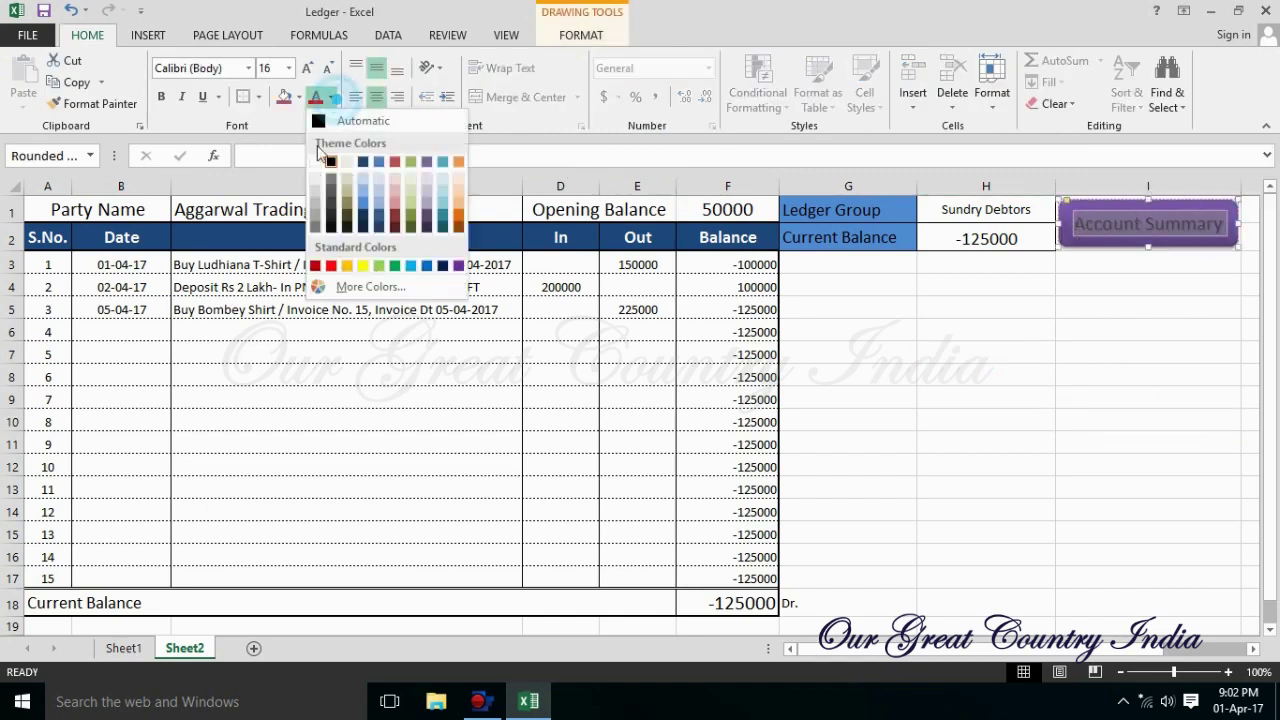
left_click(316, 164)
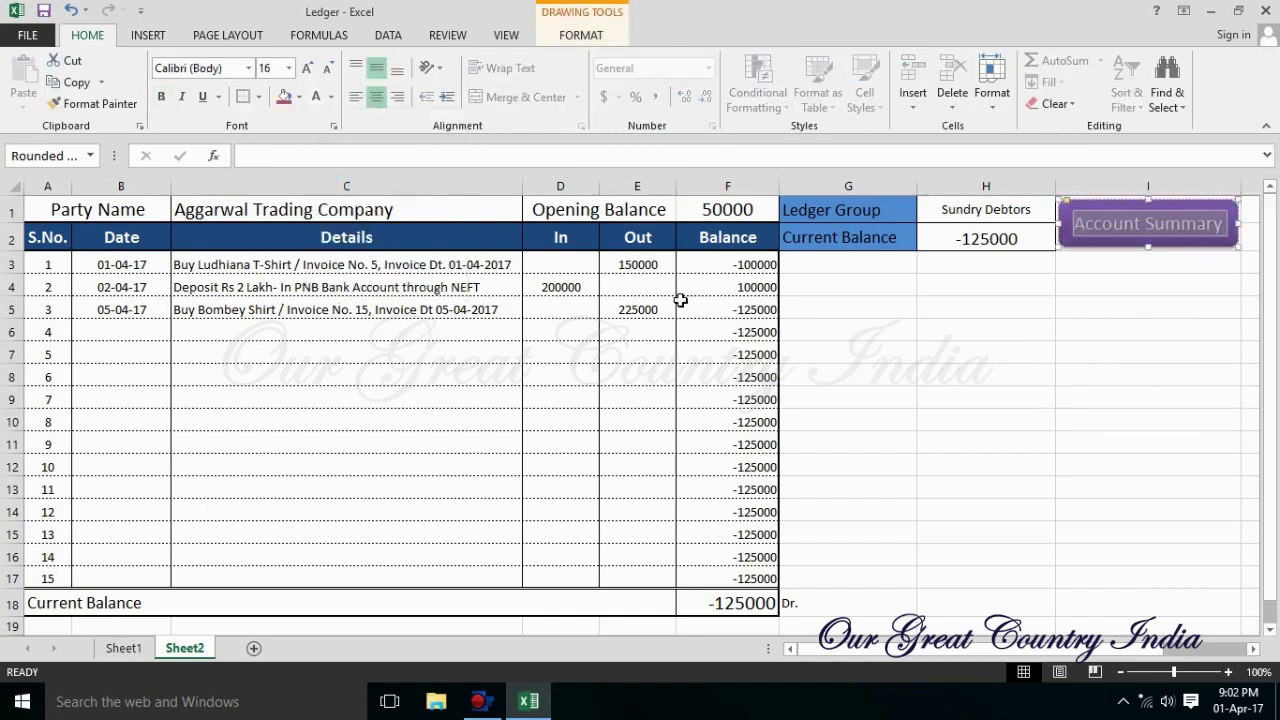
left_click(160, 97)
left_click(985, 422)
left_click(1080, 512)
Bold the Ledger Group and Current Balance labels in G1:G2.
left_click(1108, 225)
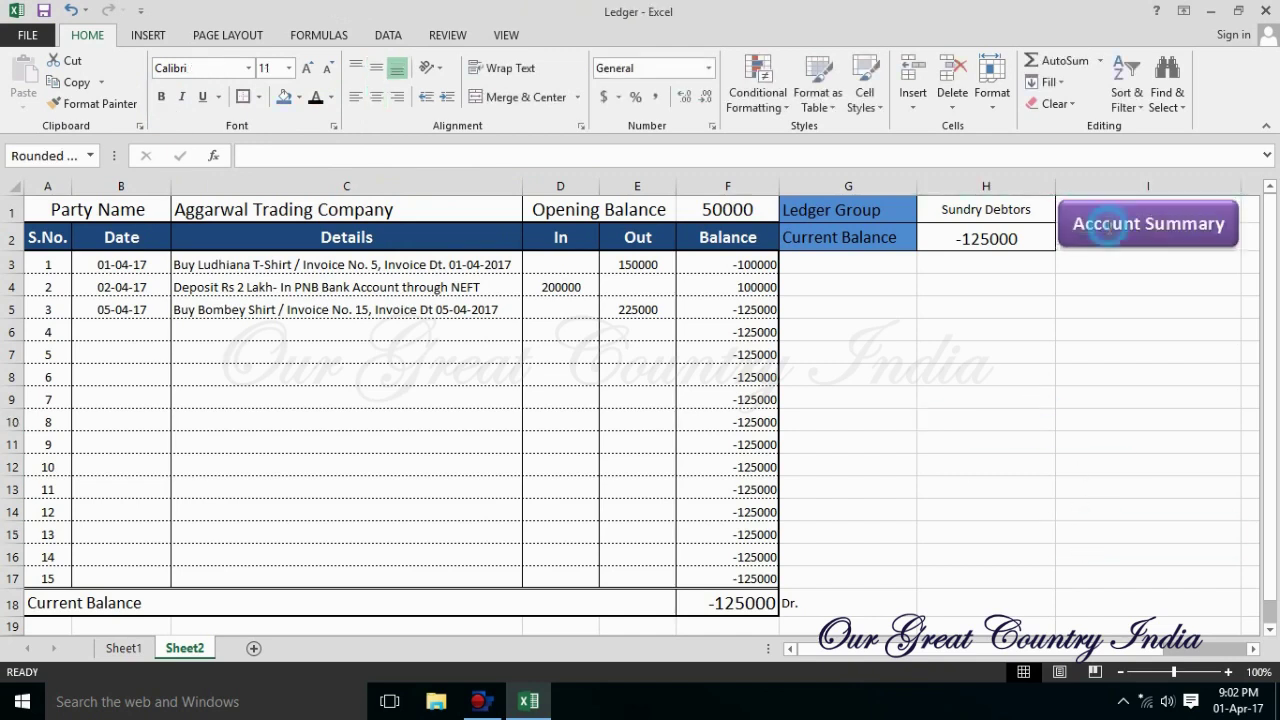
left_click(966, 351)
left_click_drag(884, 206, 886, 232)
left_click(165, 97)
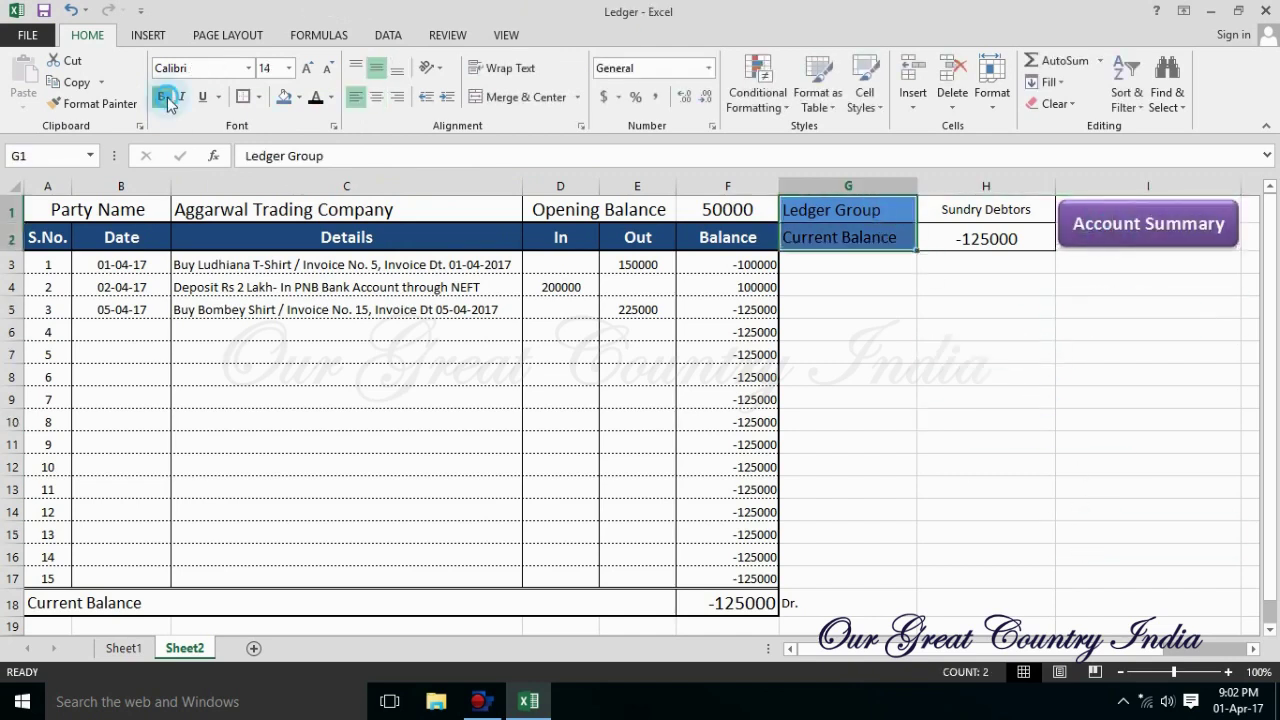
left_click(834, 309)
left_click(953, 455)
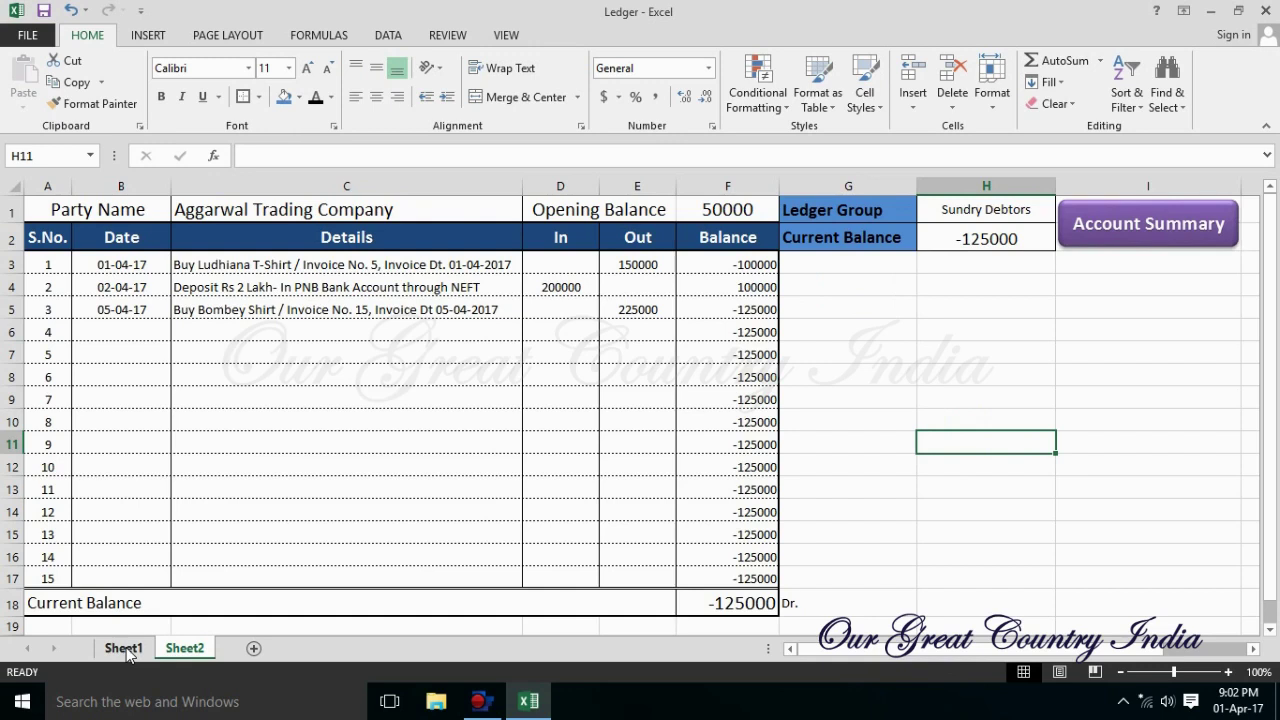
Rename the first sheet to Account Summary.
right_click(123, 648)
left_click(150, 474)
type("Account Summary")
left_click(460, 605)
left_click(251, 648)
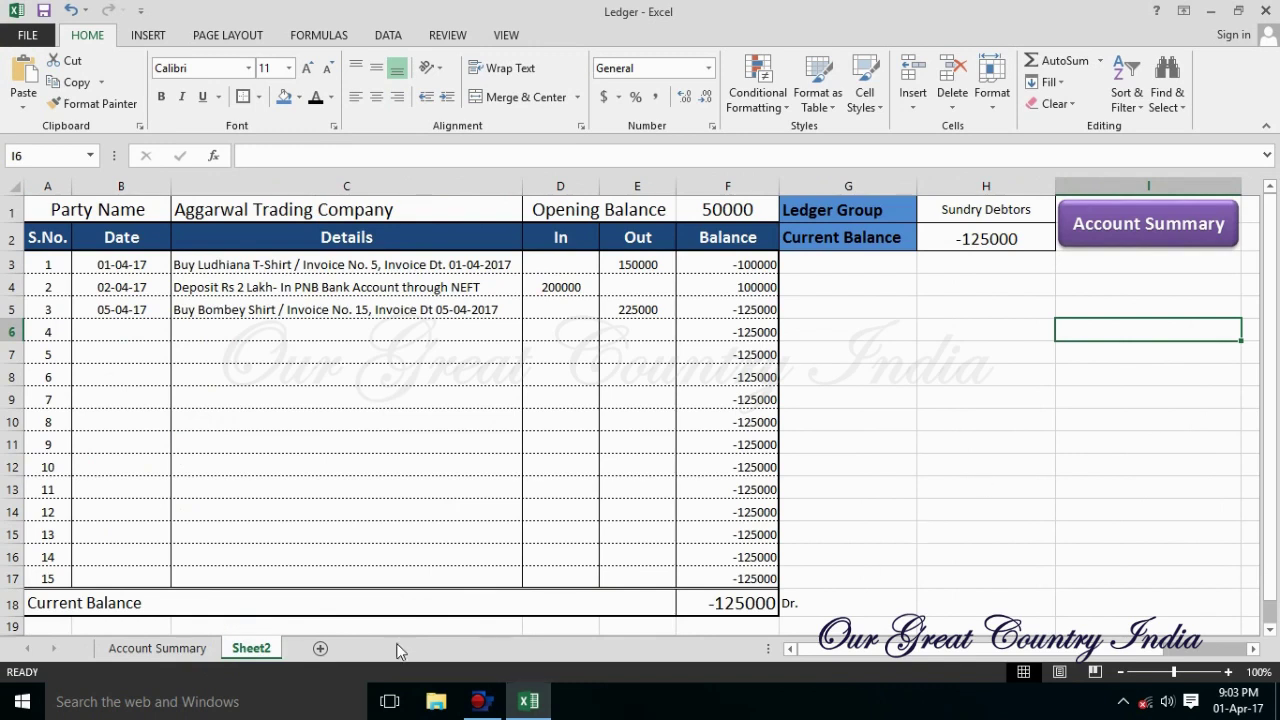
Rename the ledger sheet to 1 and return to the Account Summary sheet.
left_click(157, 648)
left_click(94, 277)
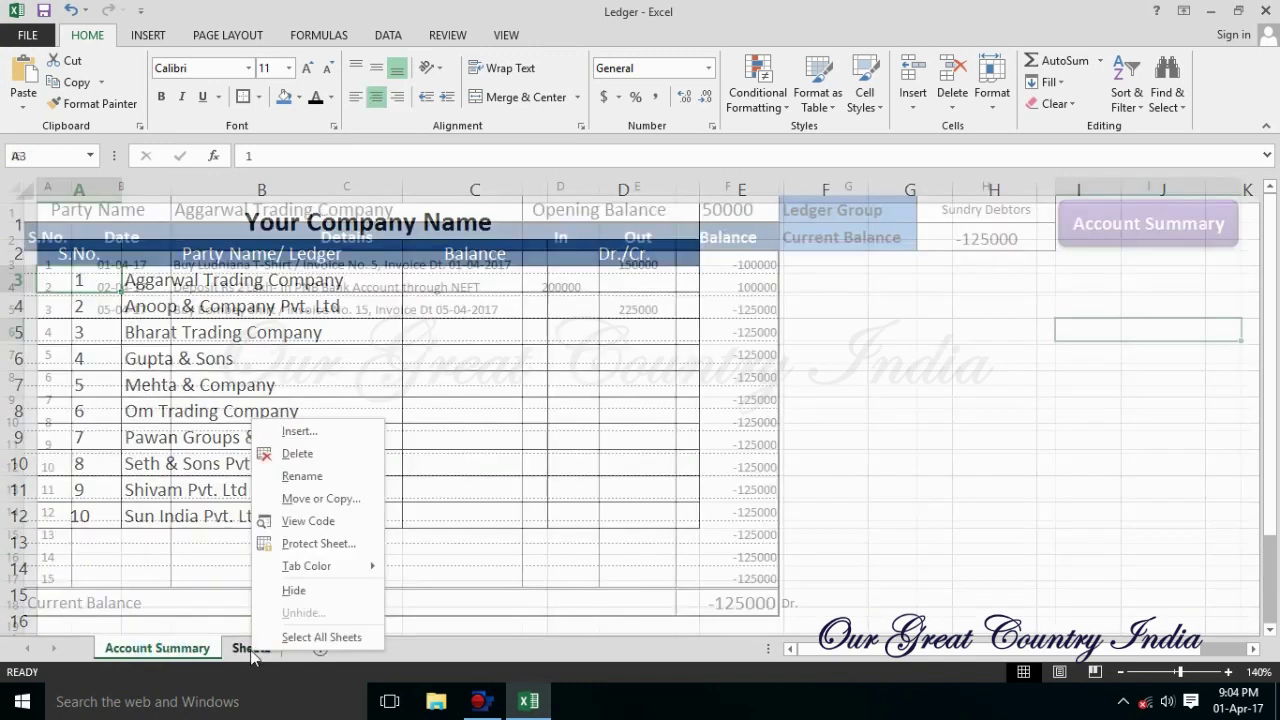
left_click(302, 476)
type("1")
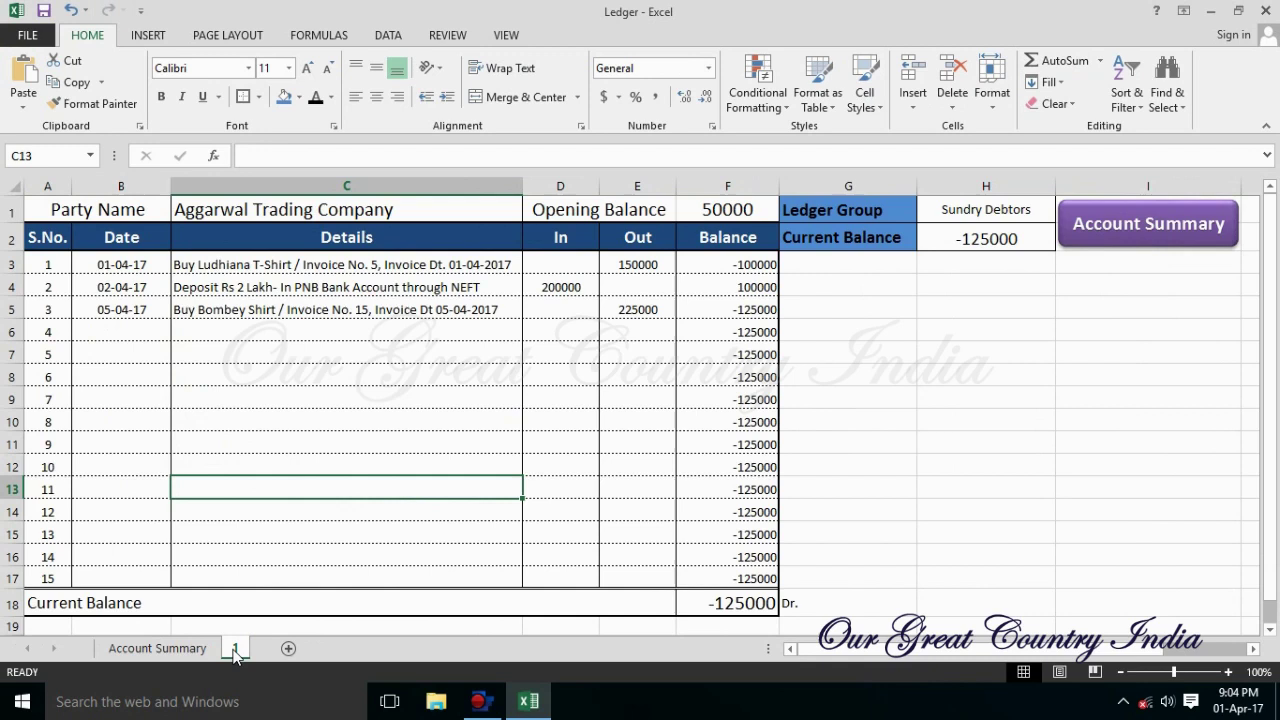
left_click(186, 648)
left_click(195, 285)
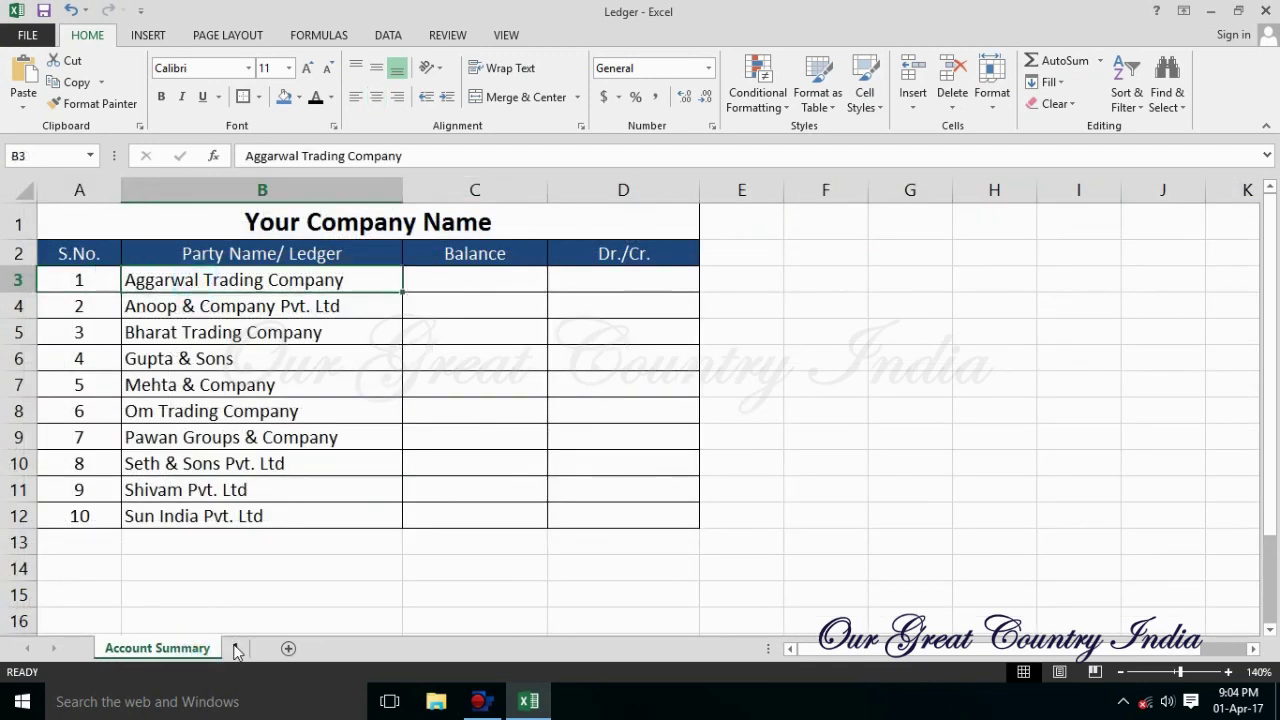
left_click(236, 648)
left_click(172, 649)
left_click(449, 280)
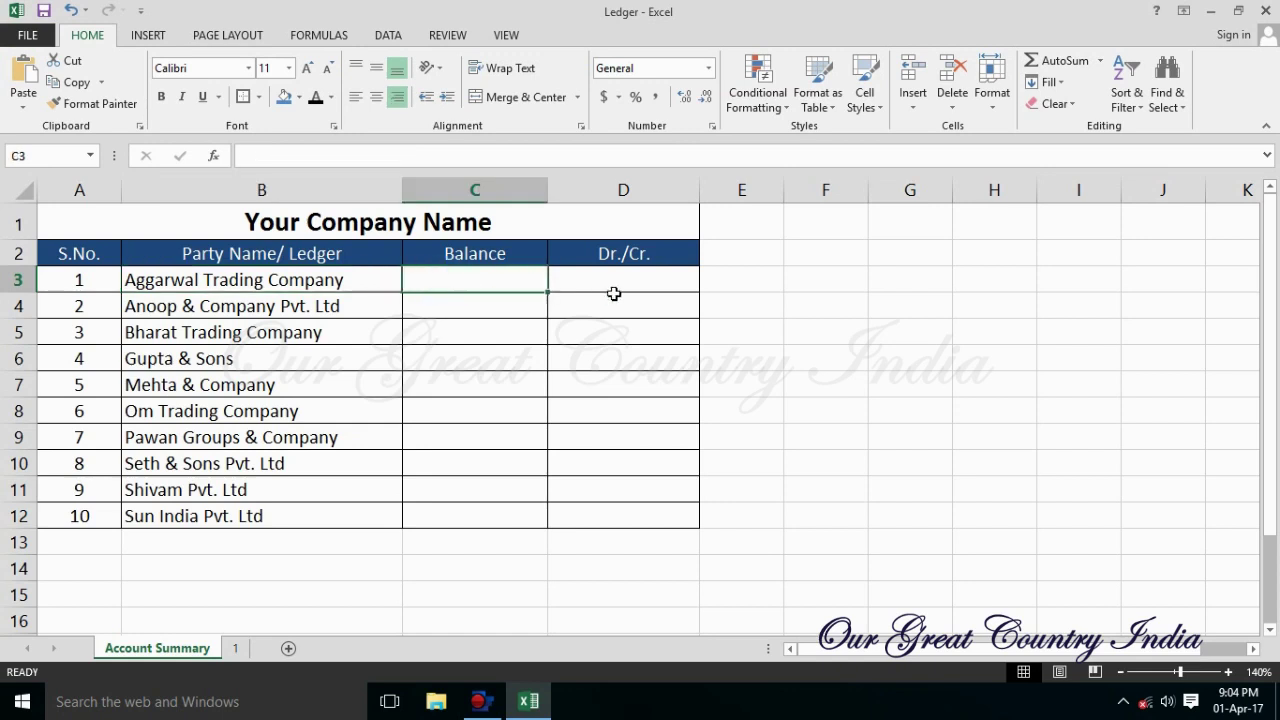
left_click(737, 285)
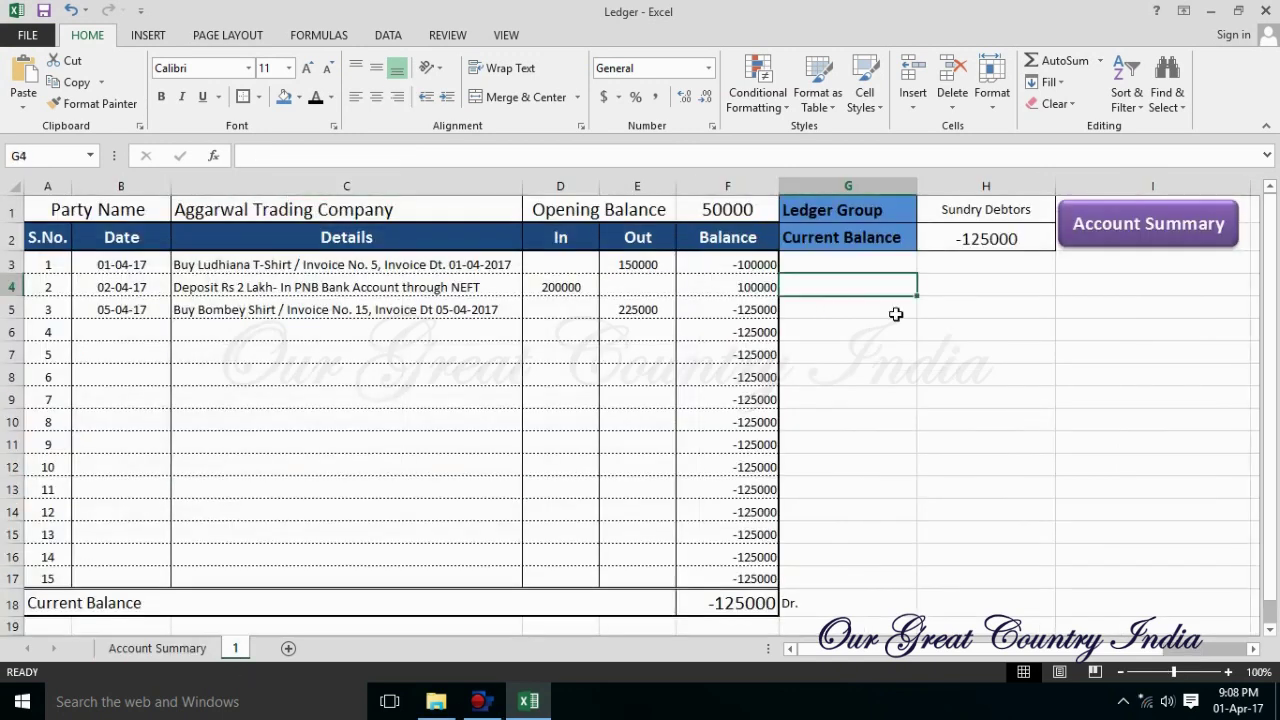
Enter the 'Party Details' label in G4 and the 'Notes:-' label in G10.
type("Party Deta")
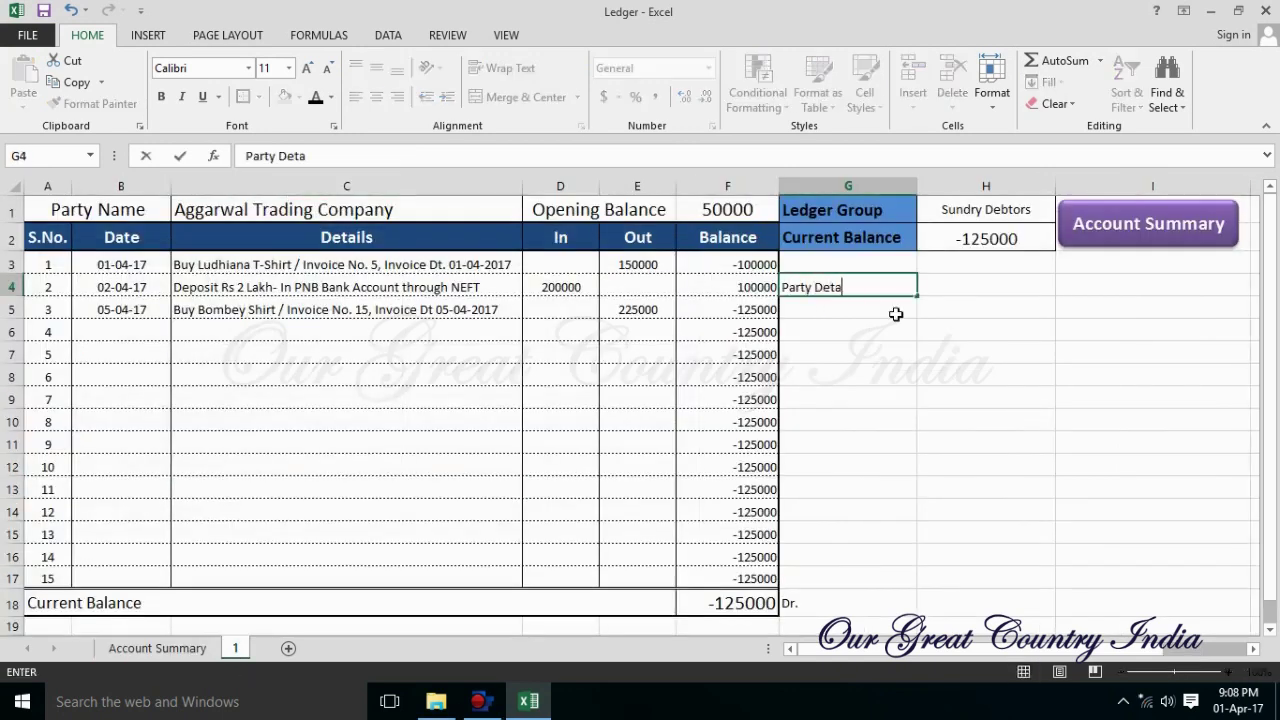
key("Return")
left_click(903, 287)
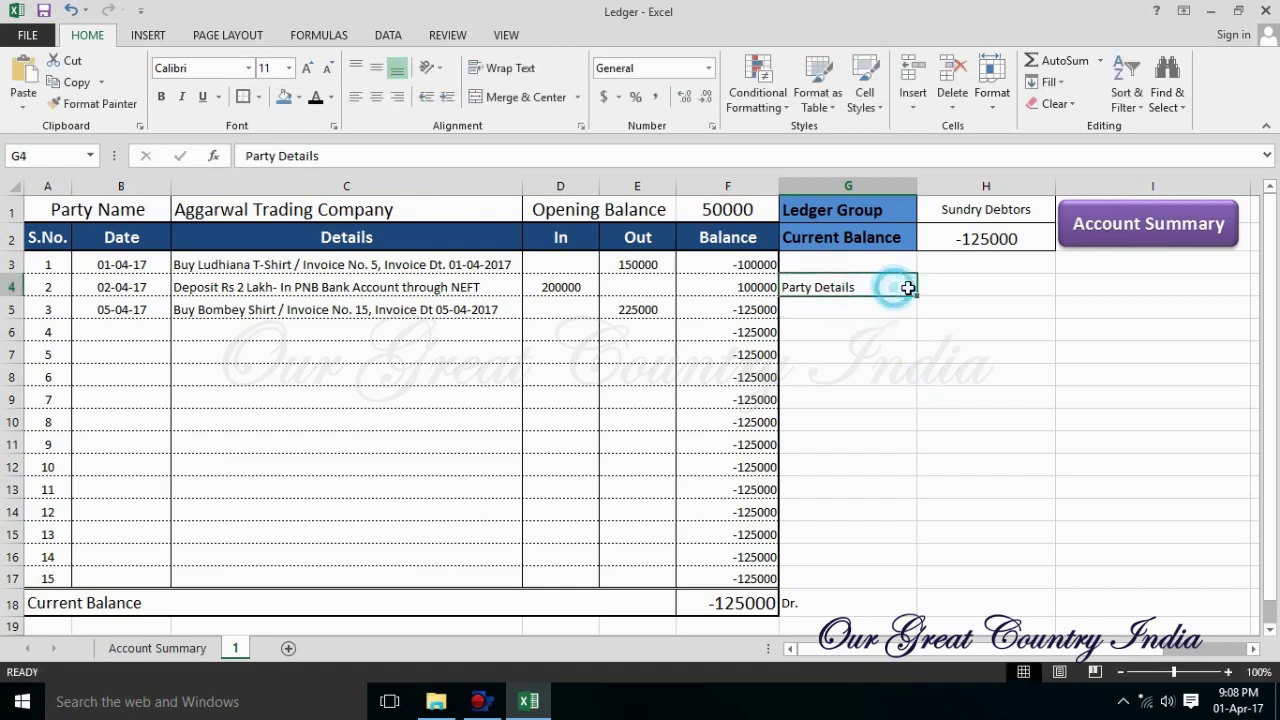
left_click(939, 287)
left_click(875, 286)
left_click_drag(900, 310, 1125, 376)
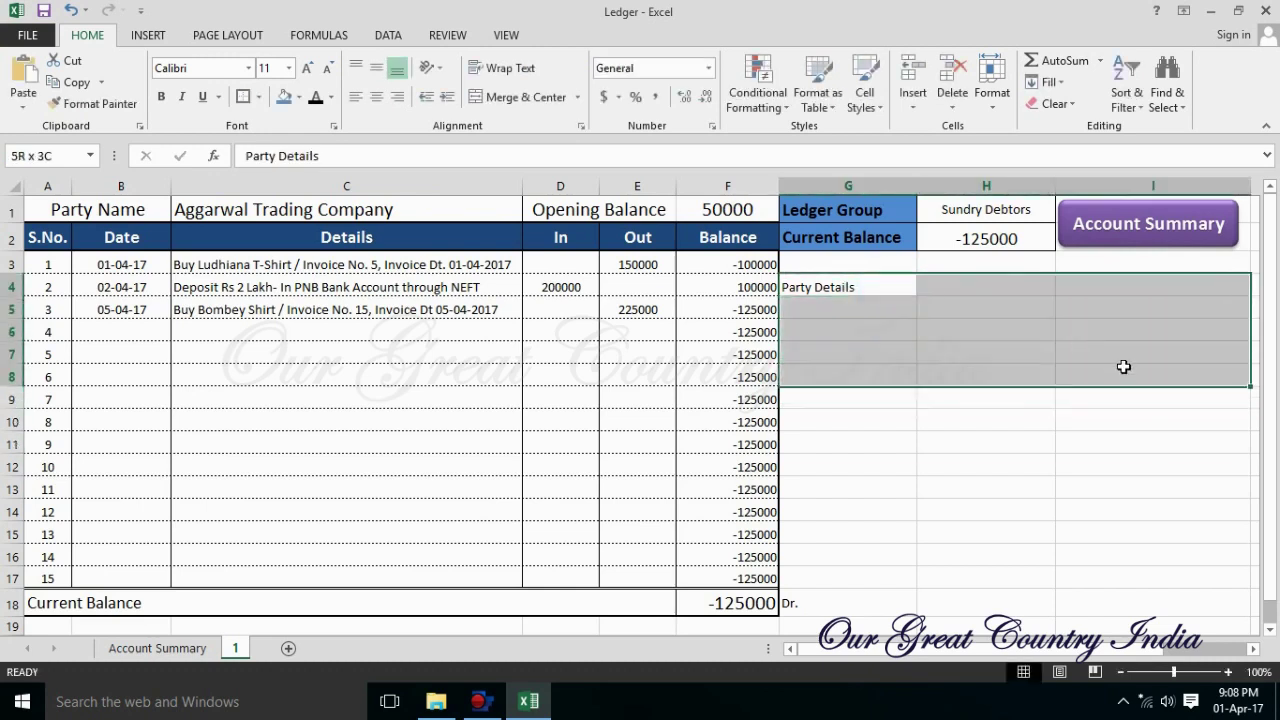
left_click(888, 423)
type("Notes:-")
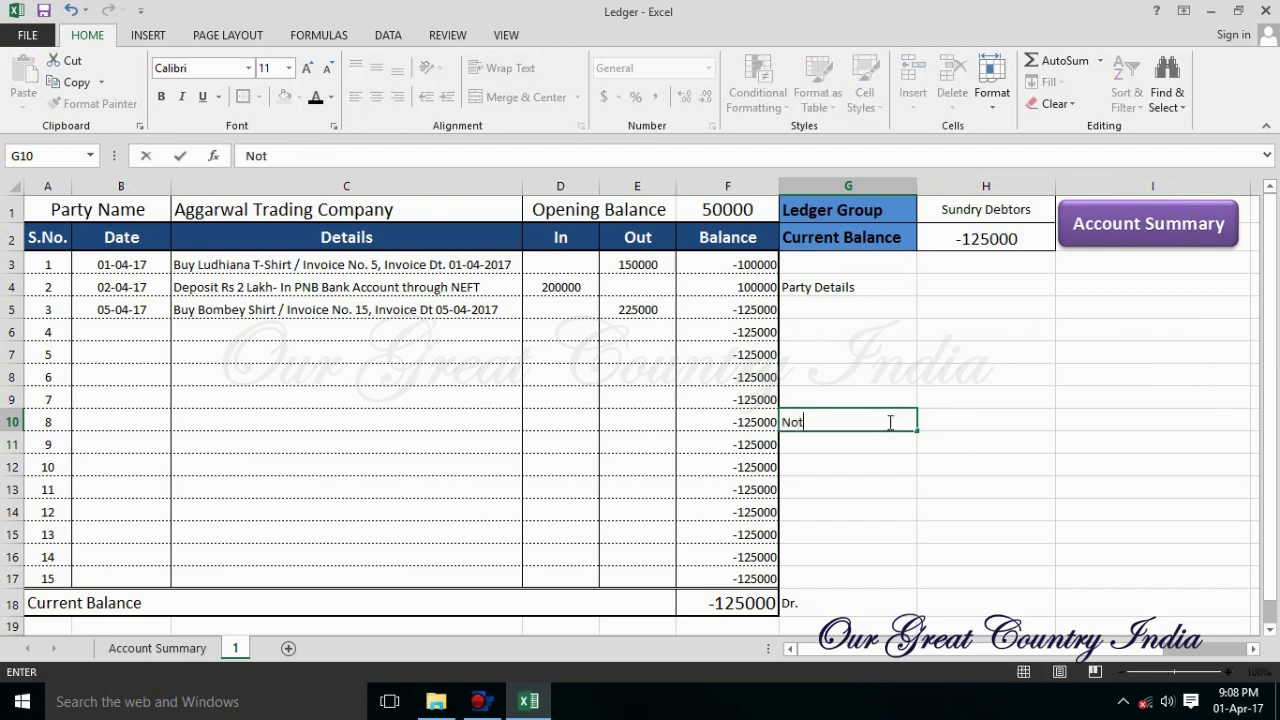
double_click(871, 284)
left_click(897, 372)
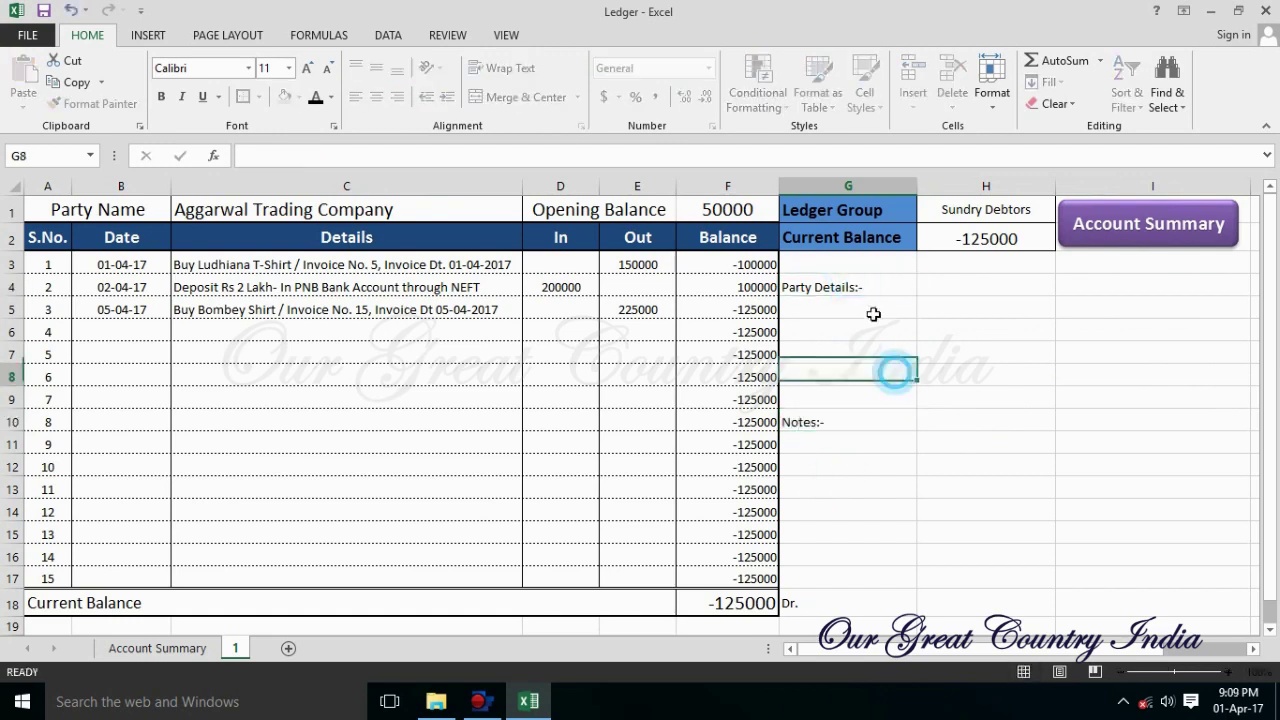
Give G4:I8 all borders, merge columns H:I on each row, and outline the box.
left_click_drag(880, 289, 1133, 376)
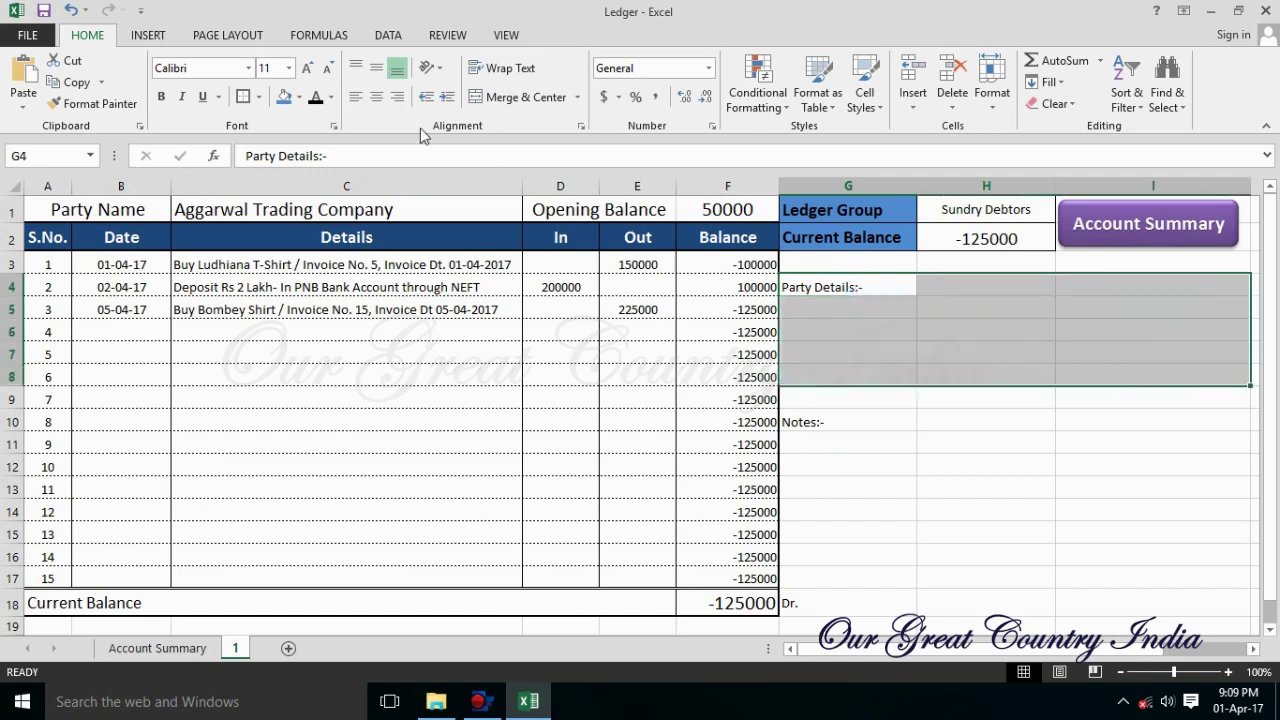
left_click(258, 97)
left_click(300, 256)
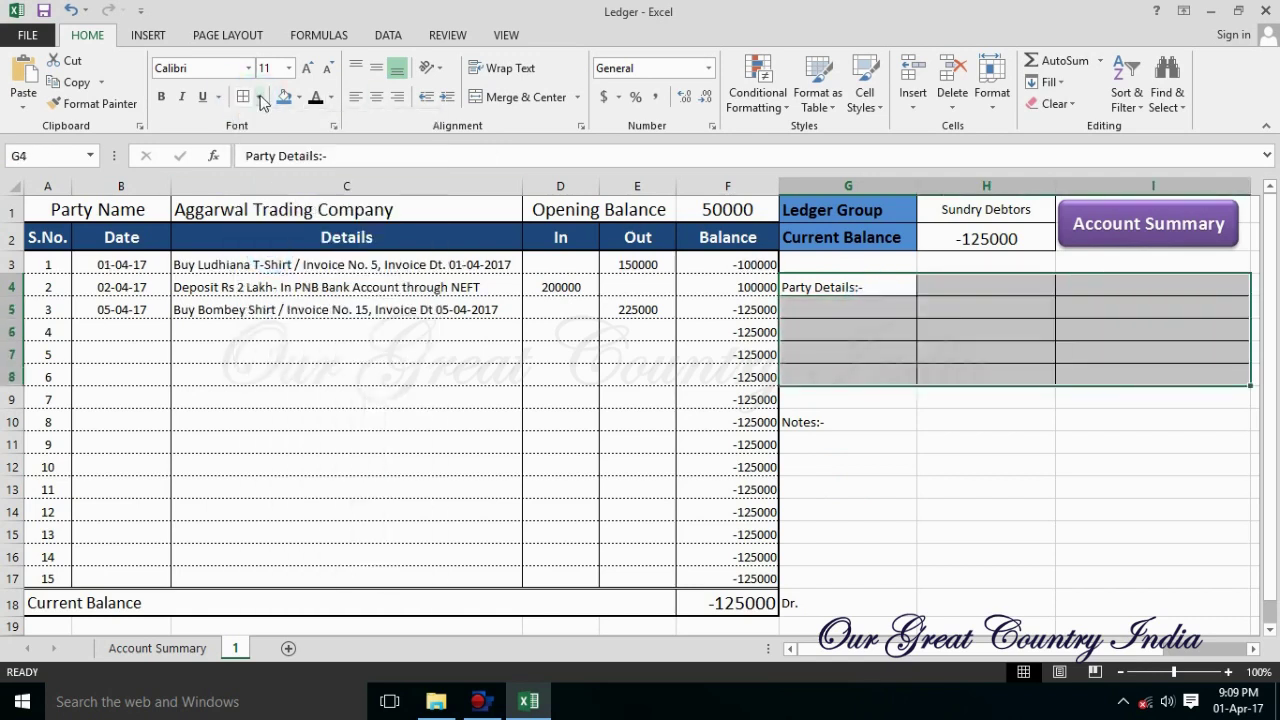
mouse_move(983, 287)
left_mouse_down()
mouse_move(1150, 287)
mouse_move(1066, 306)
mouse_move(1150, 377)
left_mouse_up()
left_click(525, 97)
left_click(1050, 286)
left_click(92, 103)
left_click_drag(850, 287, 1057, 380)
left_click(258, 97)
left_click(278, 280)
Merge the Notes area G10:I12, align it top-left, and add a thick outside border.
left_click(897, 421)
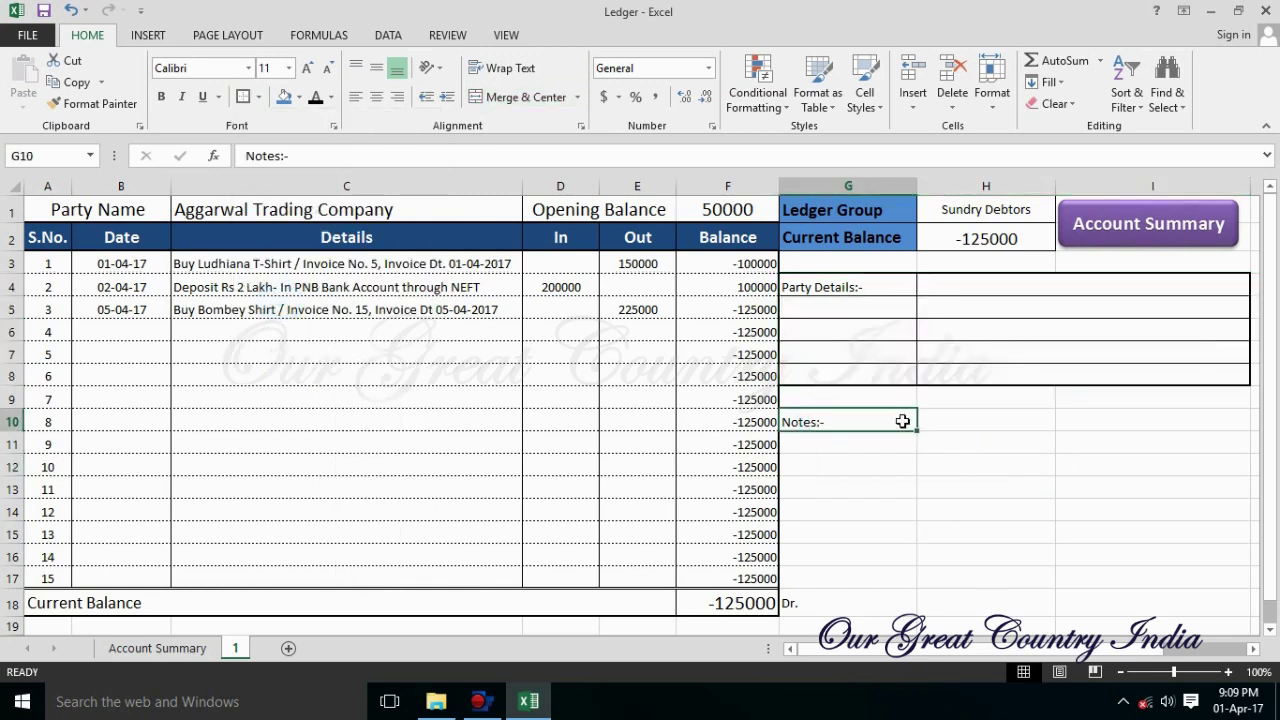
left_click_drag(905, 419, 1150, 465)
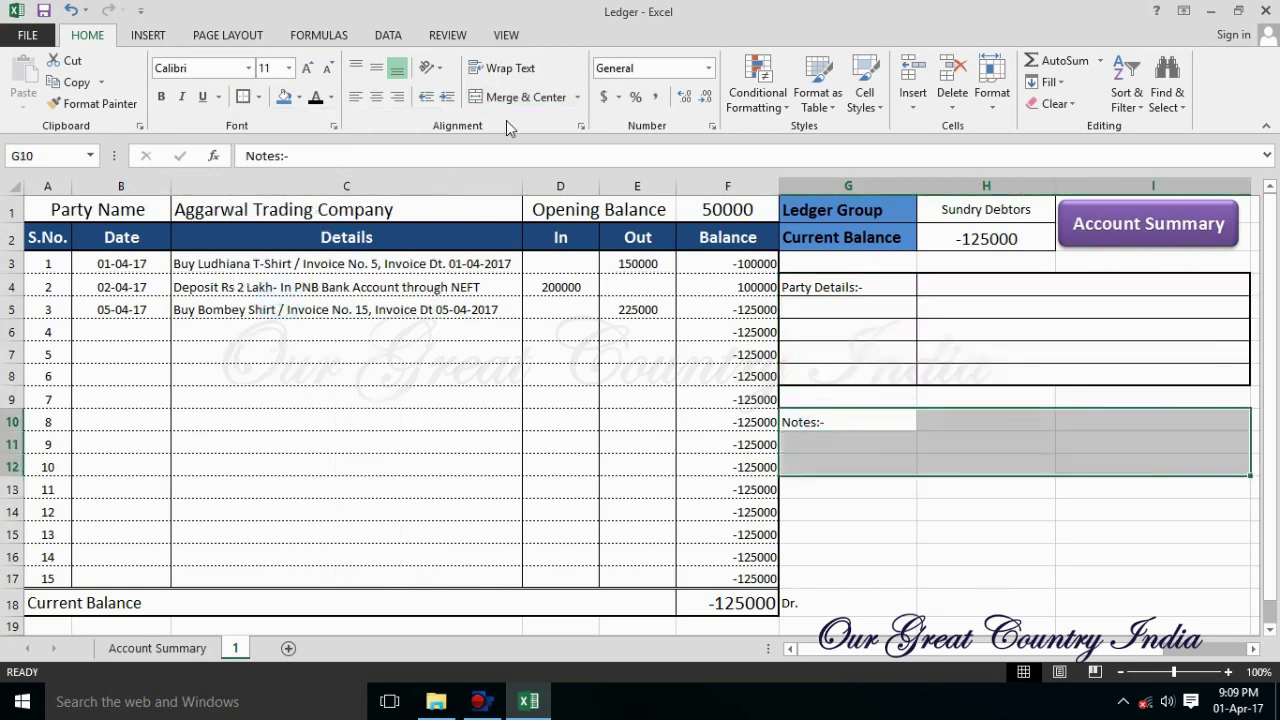
left_click(526, 97)
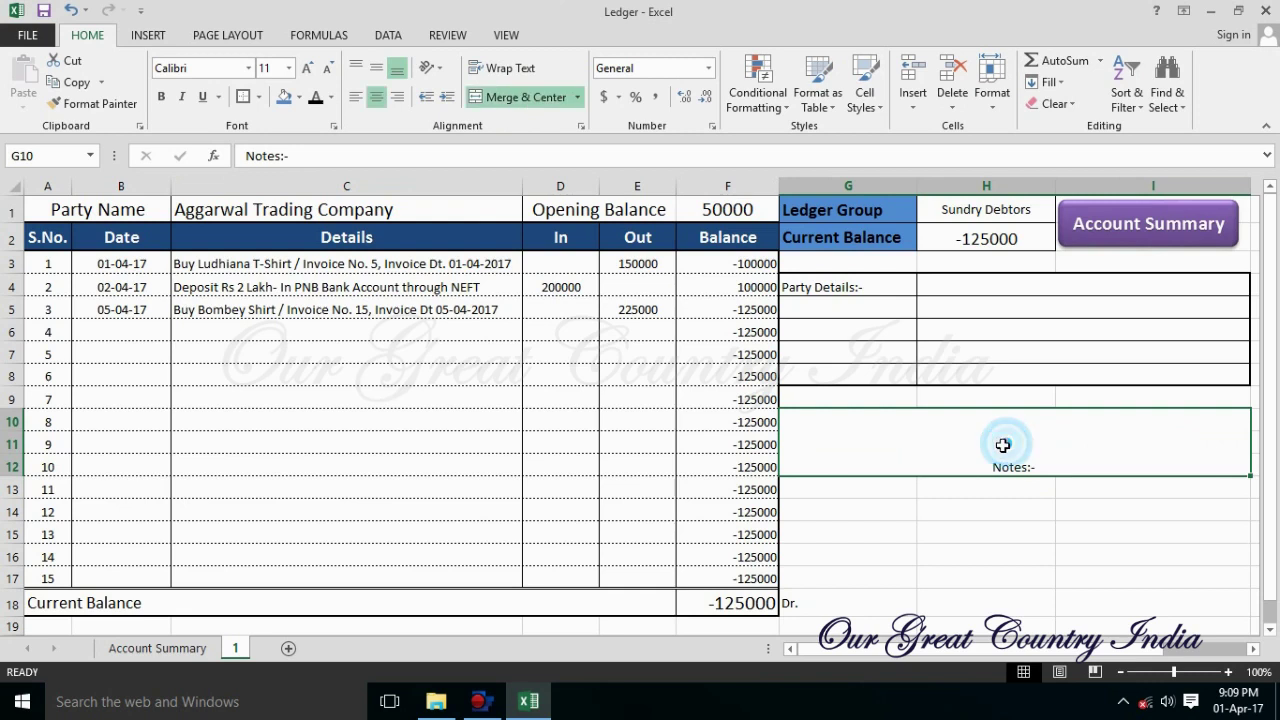
left_click(355, 67)
left_click(355, 97)
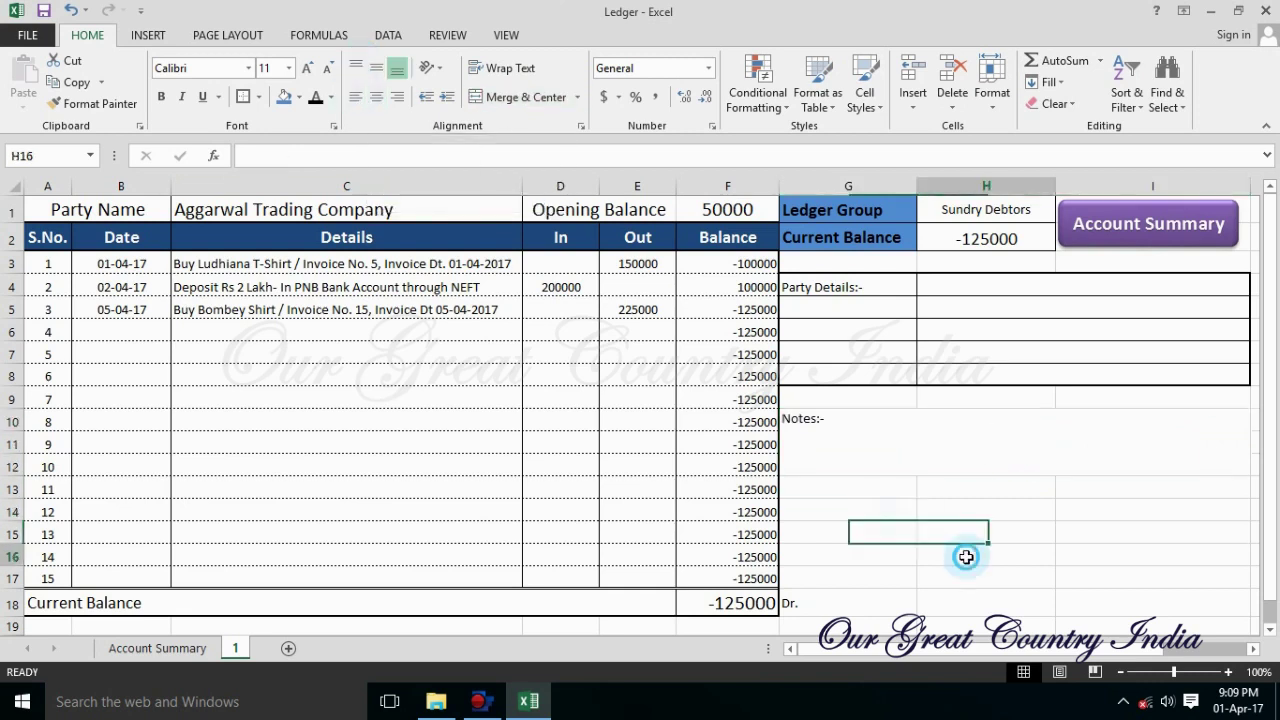
left_click(243, 97)
left_click(980, 531)
left_click(848, 512)
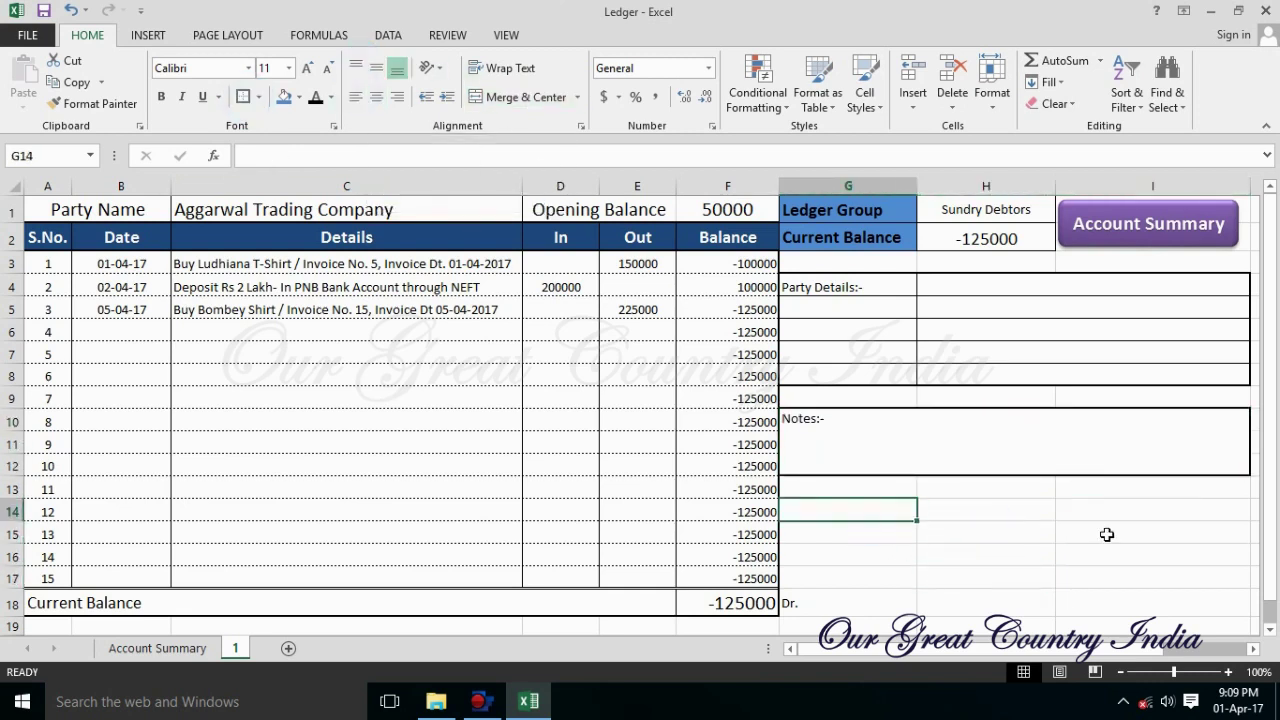
left_click(1106, 533)
Enlarge the Dr. label font in G18 and switch to the Account Summary sheet.
left_click(930, 603)
left_click(830, 603)
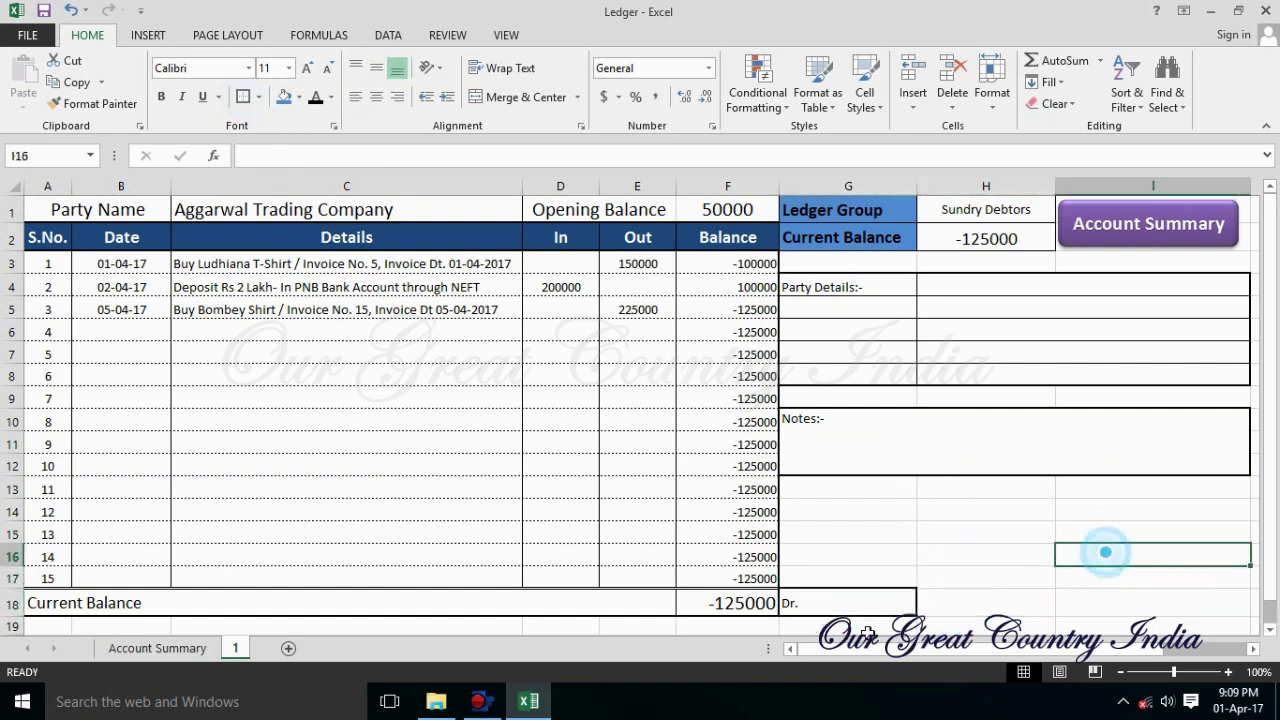
left_click(307, 68)
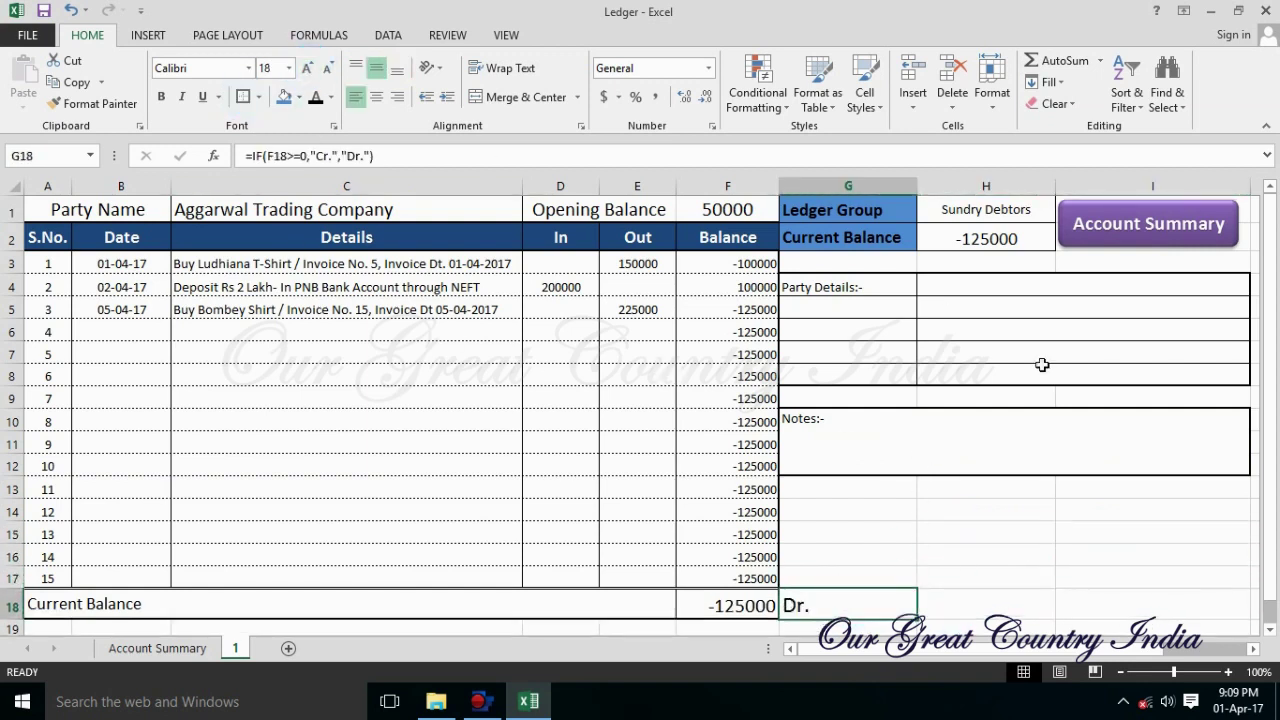
left_click(1150, 578)
left_click(752, 598)
left_click(966, 574)
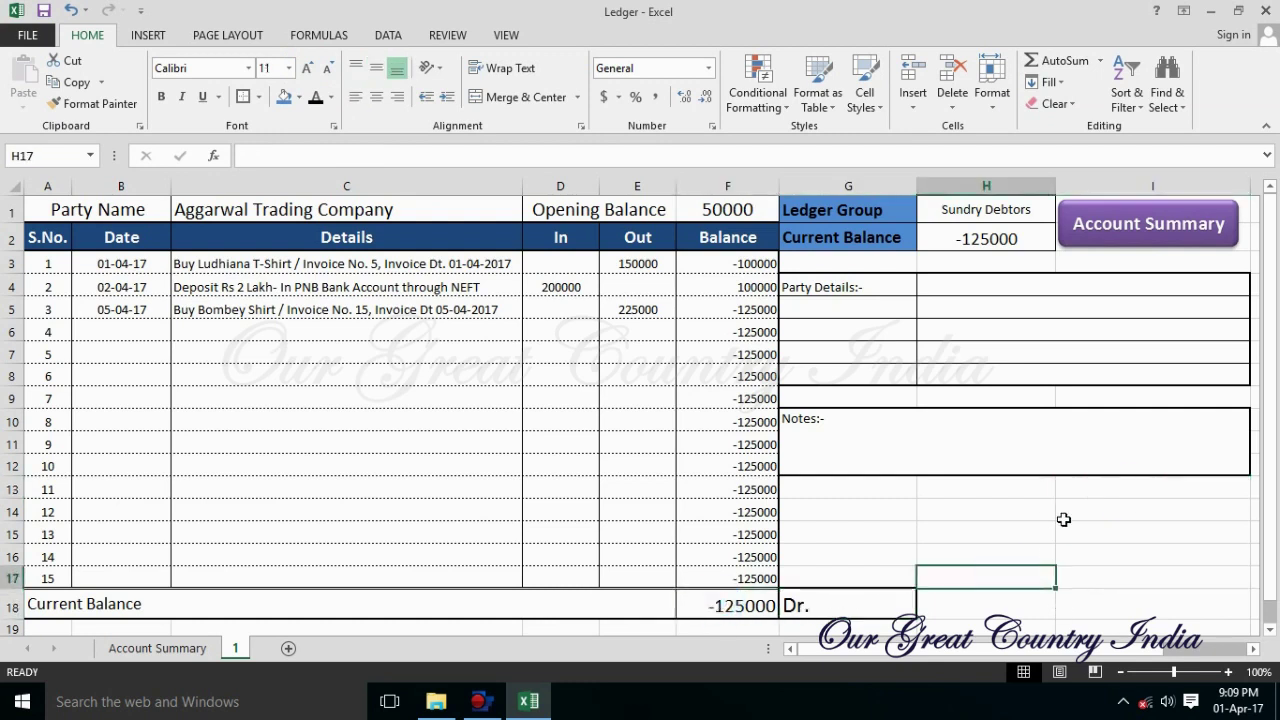
left_click(170, 648)
left_click(262, 437)
Insert a narrow blank column C between the party names and Balance.
left_click(378, 190)
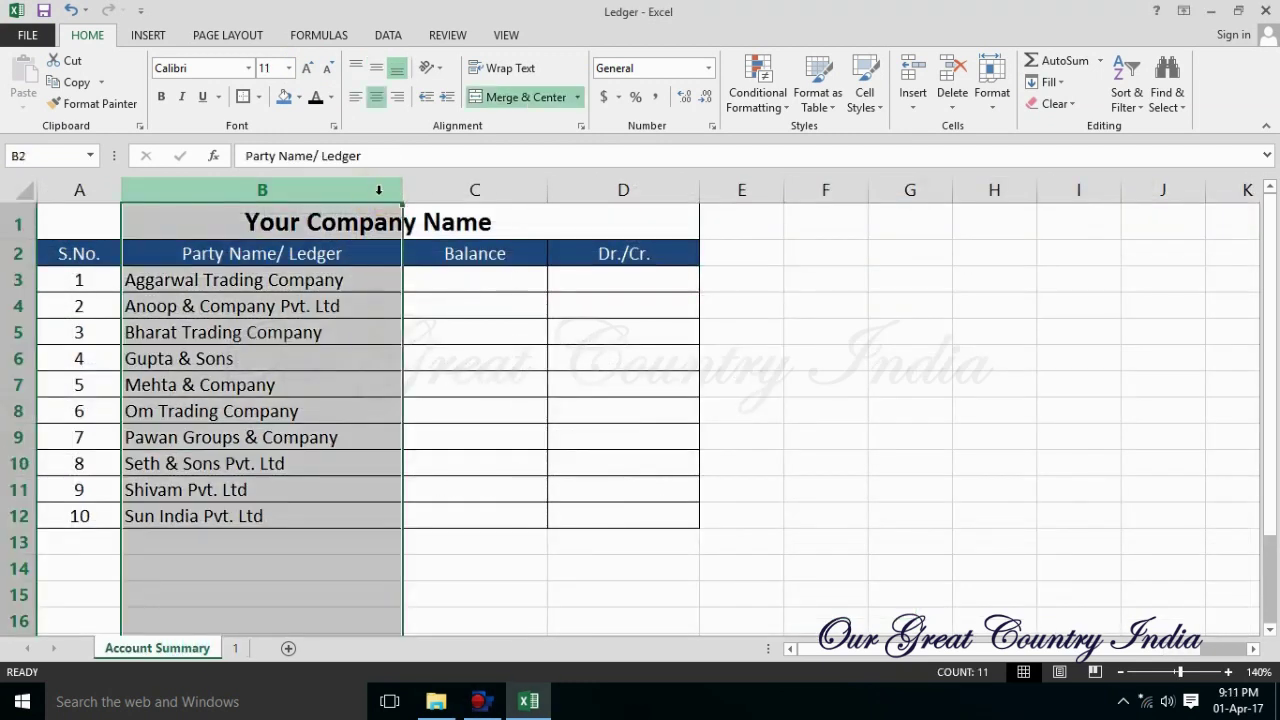
left_click(414, 190)
right_click(414, 188)
left_click(377, 190)
right_click(380, 190)
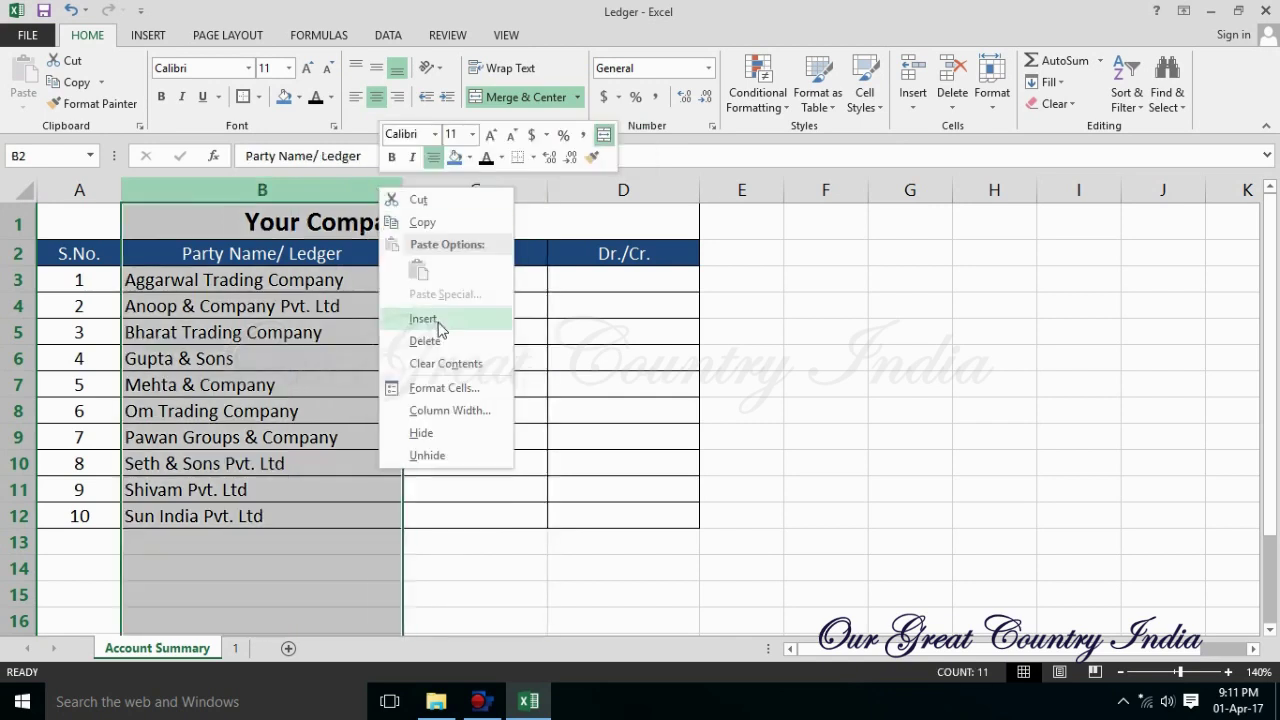
left_click(440, 320)
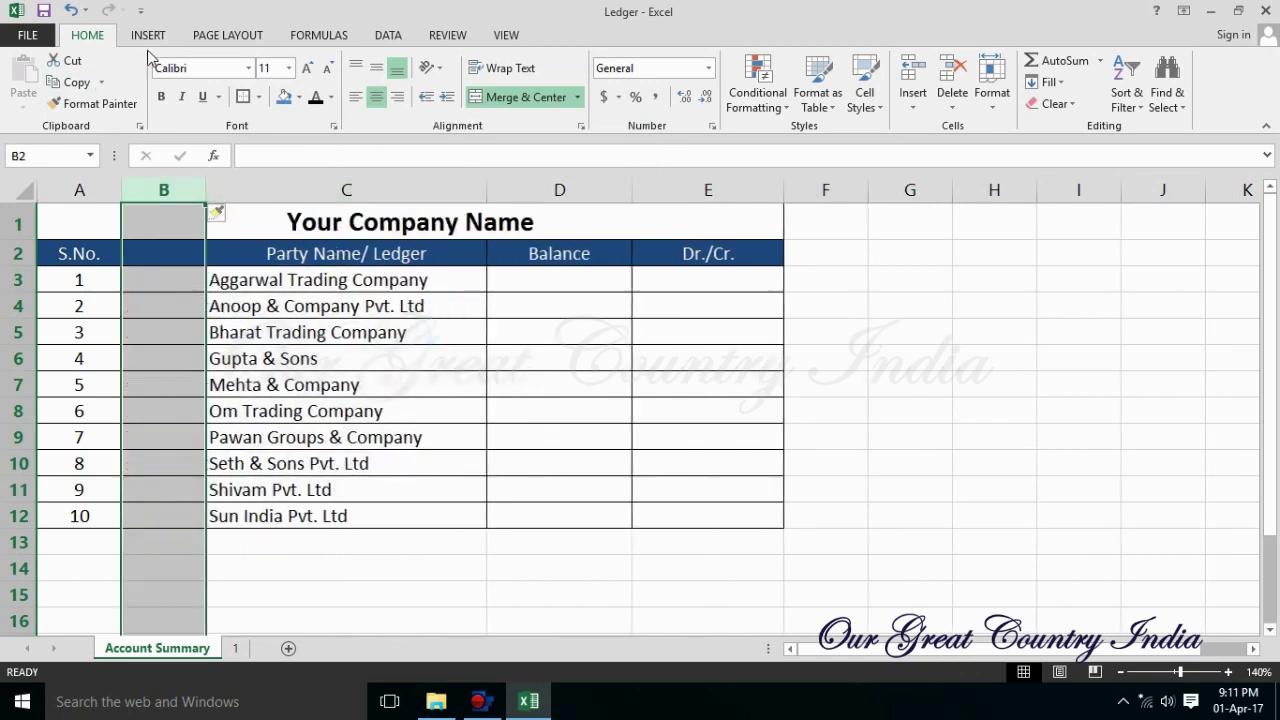
left_click(72, 10)
left_click(457, 190)
right_click(485, 200)
left_click(529, 329)
left_click(520, 226)
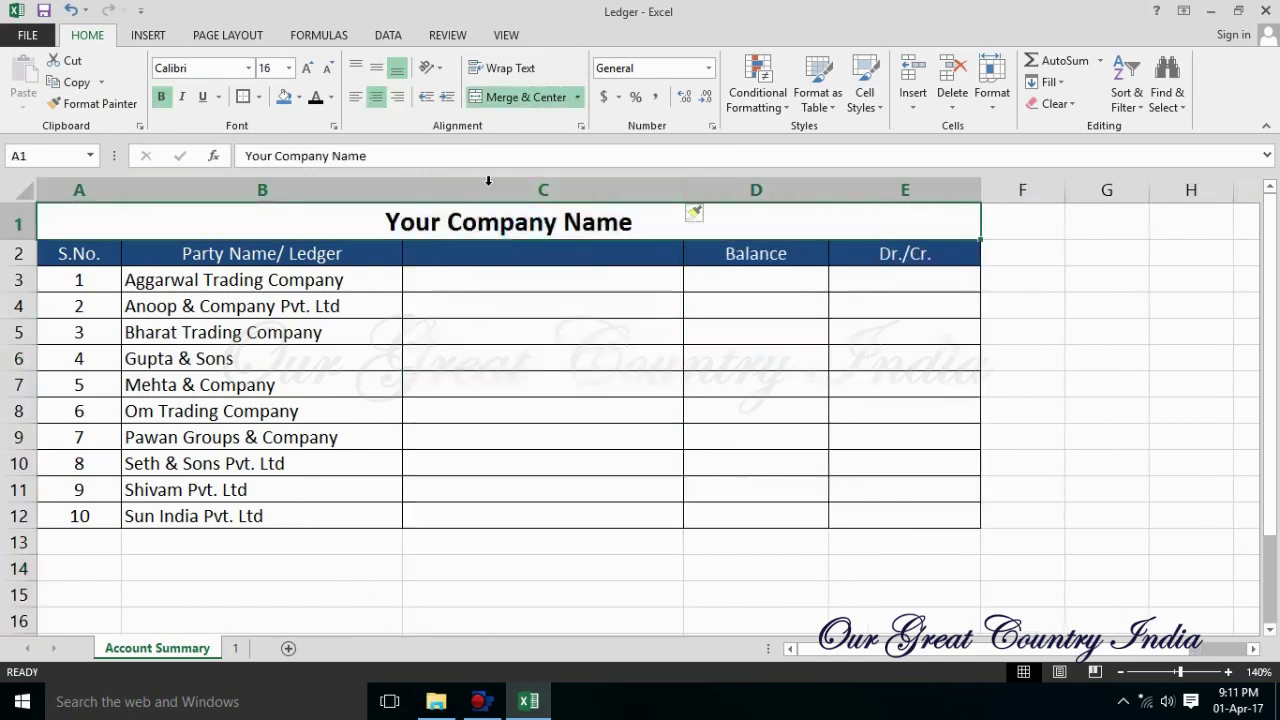
left_click_drag(685, 194, 543, 194)
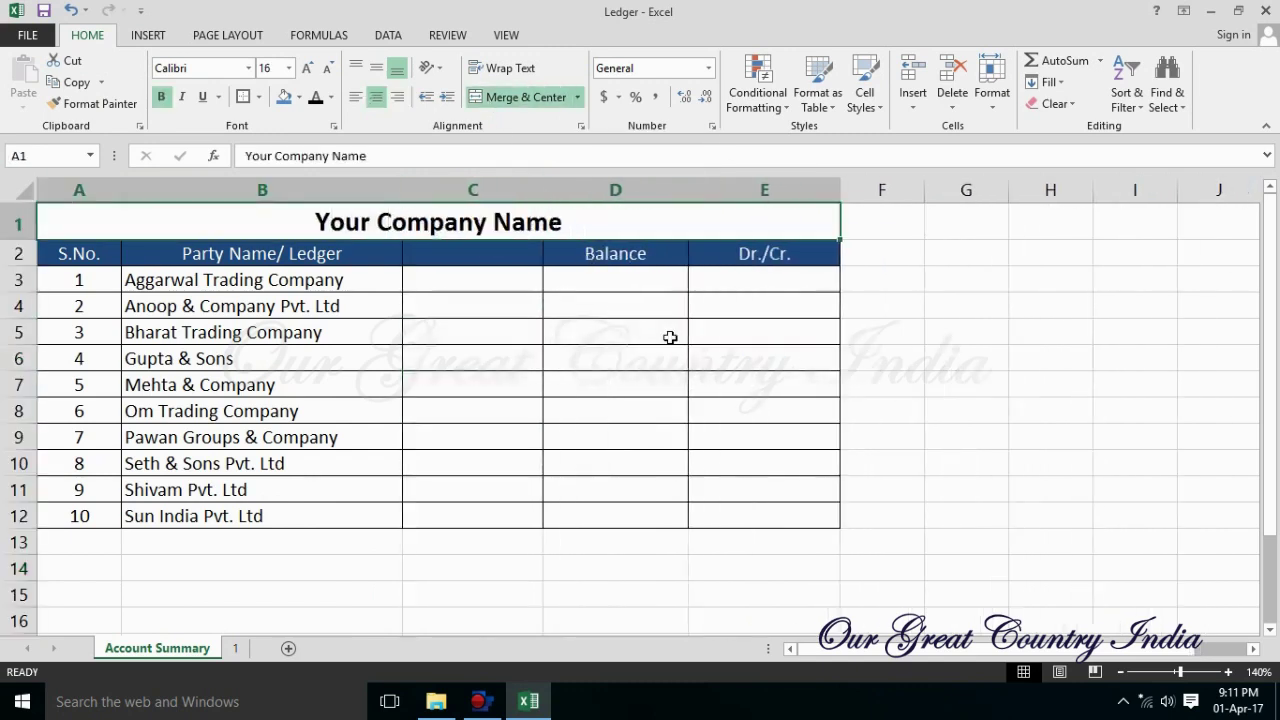
Merge the Party Name/ Ledger header across B2:C2 and give column C a dotted left border.
left_click(470, 254)
mouse_move(380, 254)
left_mouse_down()
mouse_move(410, 254)
mouse_move(424, 514)
left_mouse_up()
left_click(490, 97)
left_click(422, 282)
left_click(258, 97)
left_click(300, 579)
left_click(222, 380)
left_click(375, 438)
left_click(448, 286)
left_click(520, 333)
Enter a smaller, centred 'Click for Details' label in C3 and fill it down to C12.
left_click(510, 279)
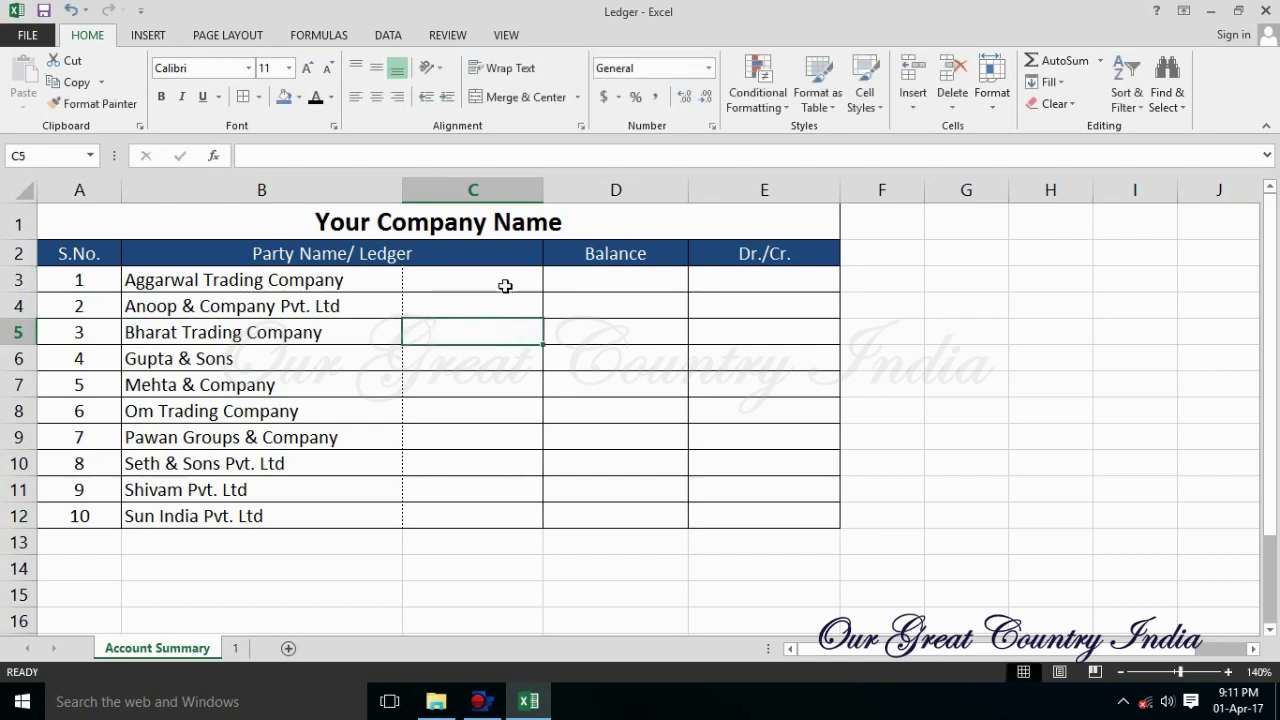
type("Click for Details")
left_click(518, 333)
left_click(518, 283)
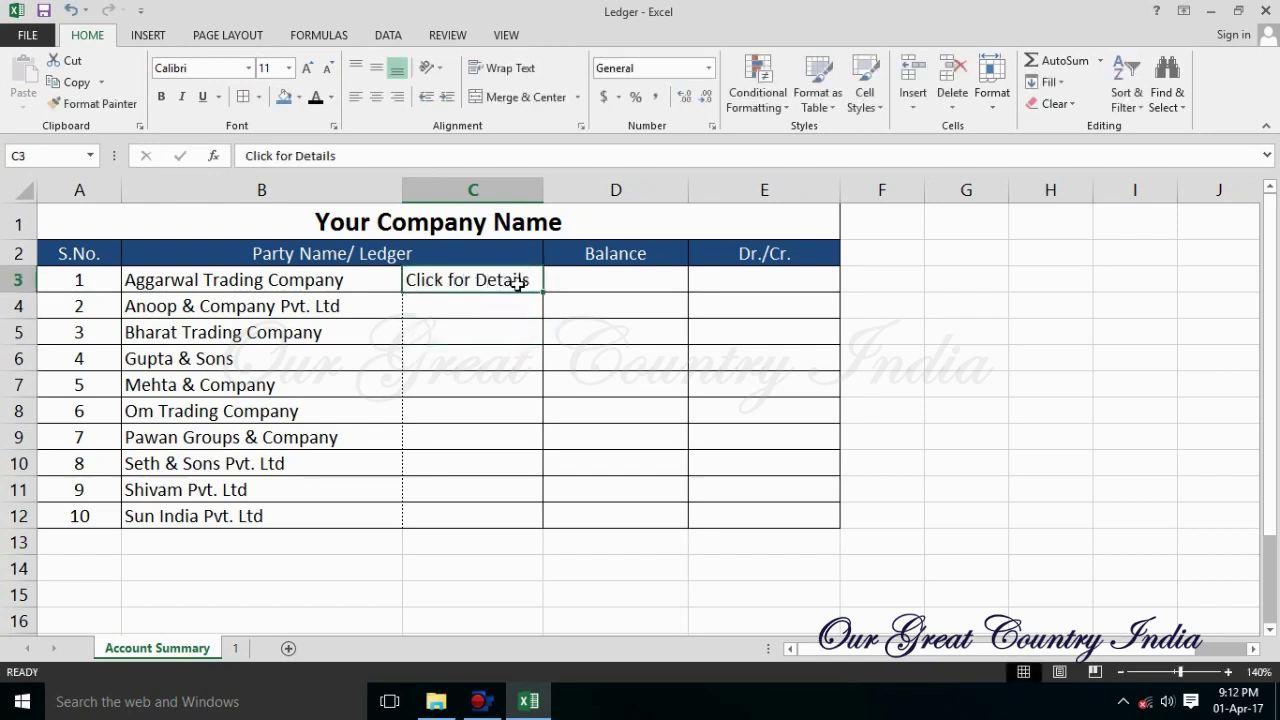
left_click(330, 70)
left_click(330, 70)
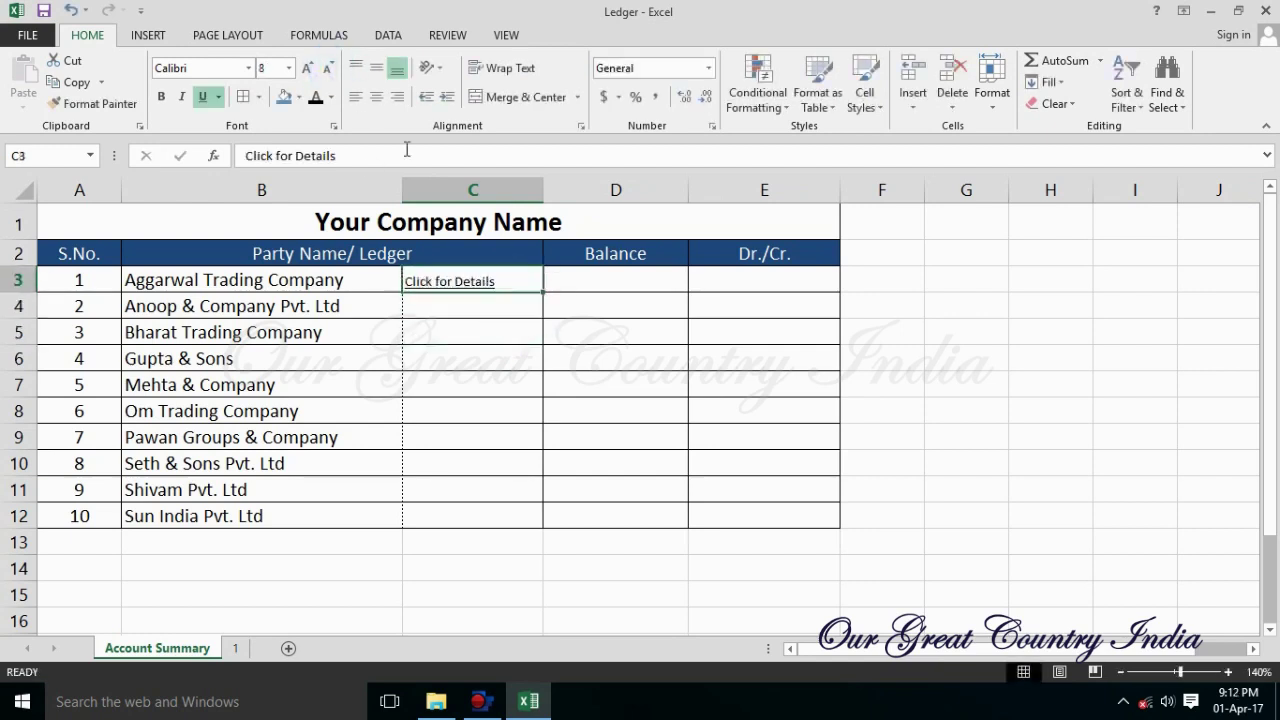
left_click(376, 96)
left_click(376, 67)
left_click(510, 292)
left_click_drag(543, 294, 511, 530)
left_click(636, 305)
Check ledger sheet 1, then select D3 for the first party's balance.
left_click(634, 284)
left_click(486, 283)
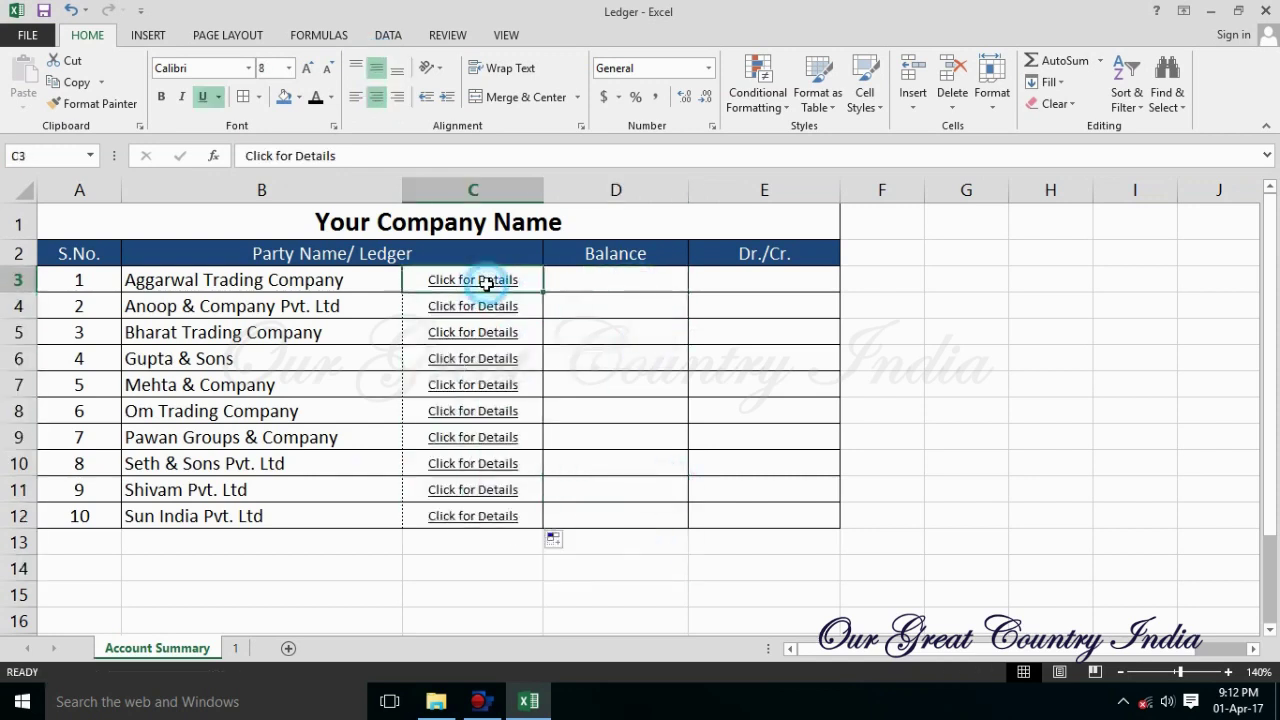
left_click(85, 280)
left_click(243, 650)
left_click(182, 648)
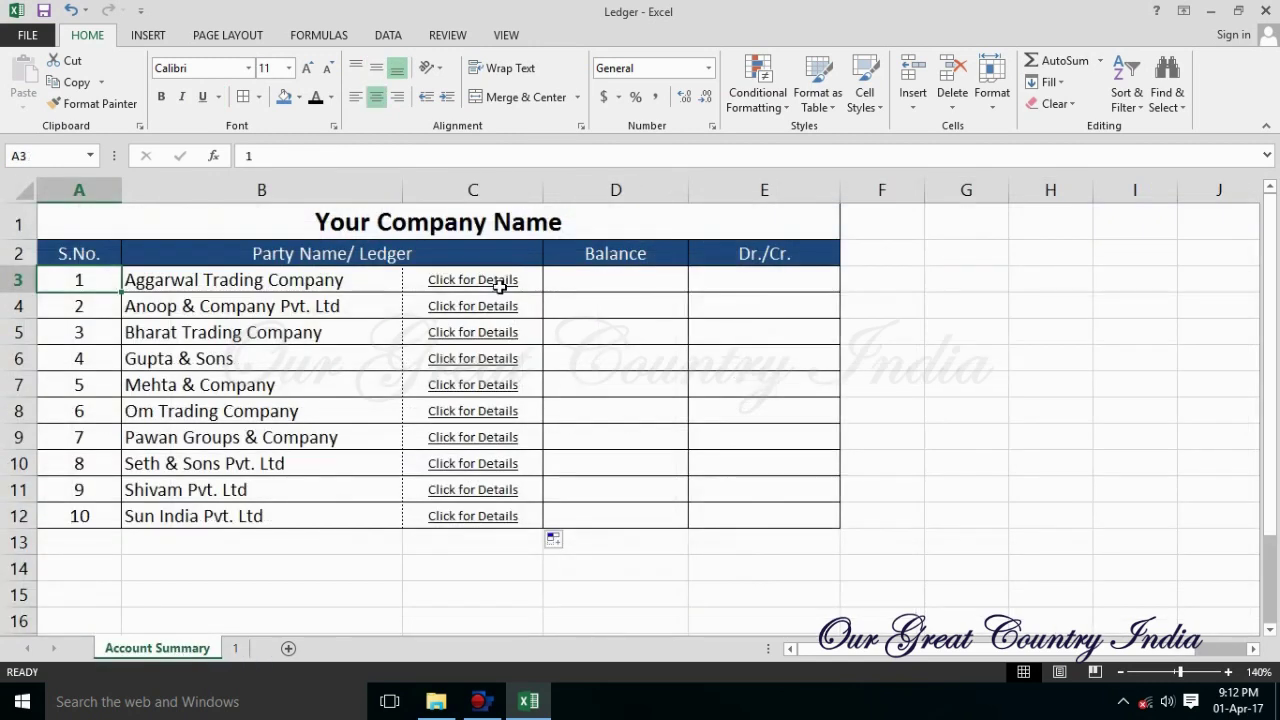
left_click(589, 280)
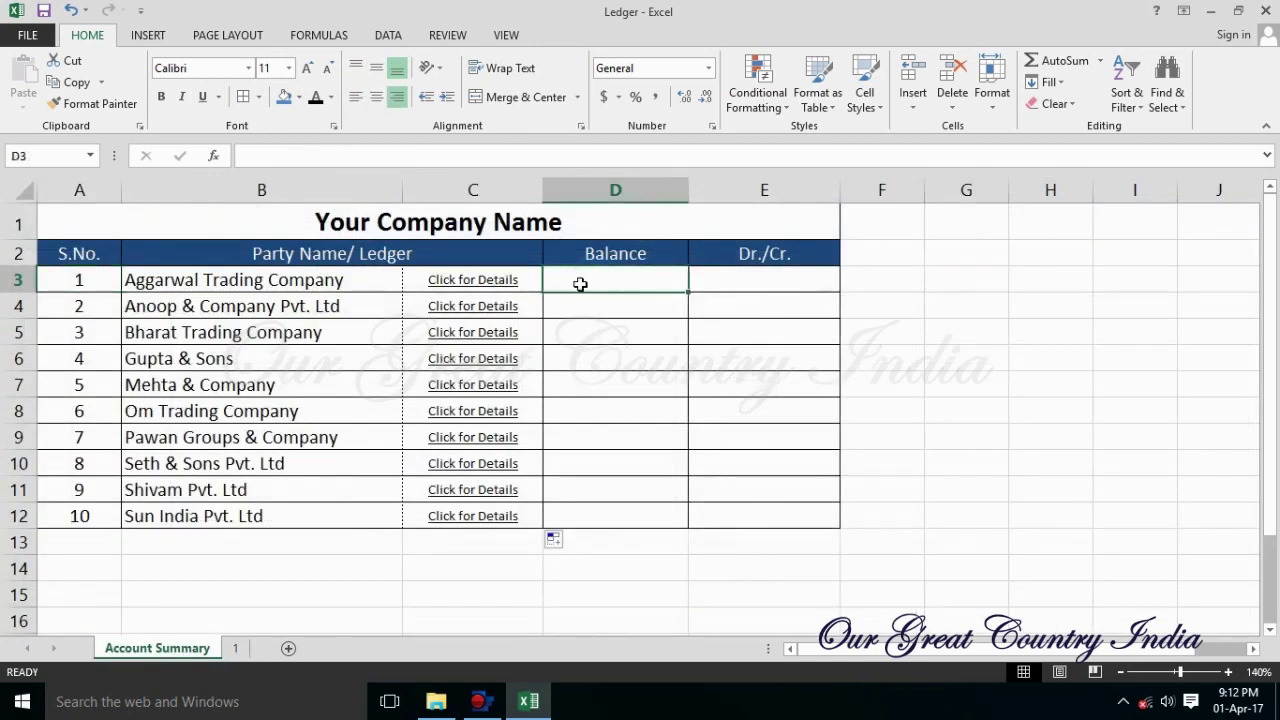
Link D3 to ledger sheet 1's balance in H2, showing -125000.
type("=")
left_click(241, 650)
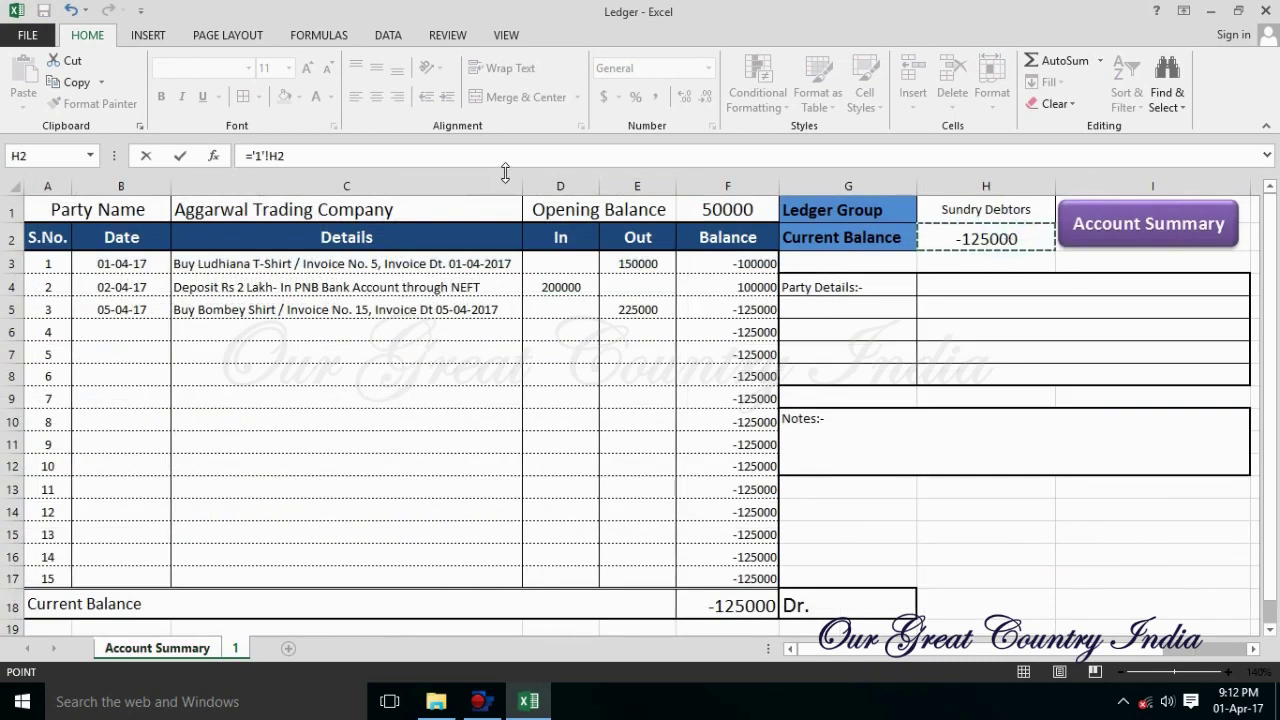
key("Return")
left_click(659, 303)
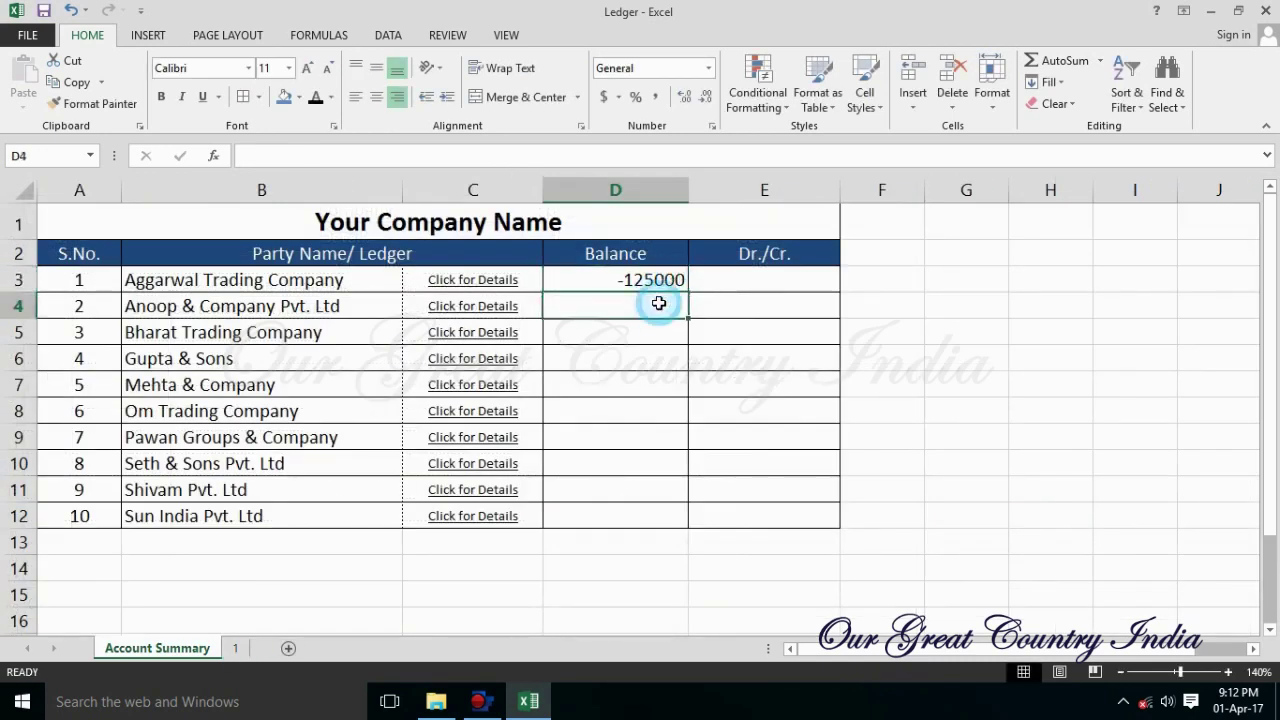
left_click(680, 283)
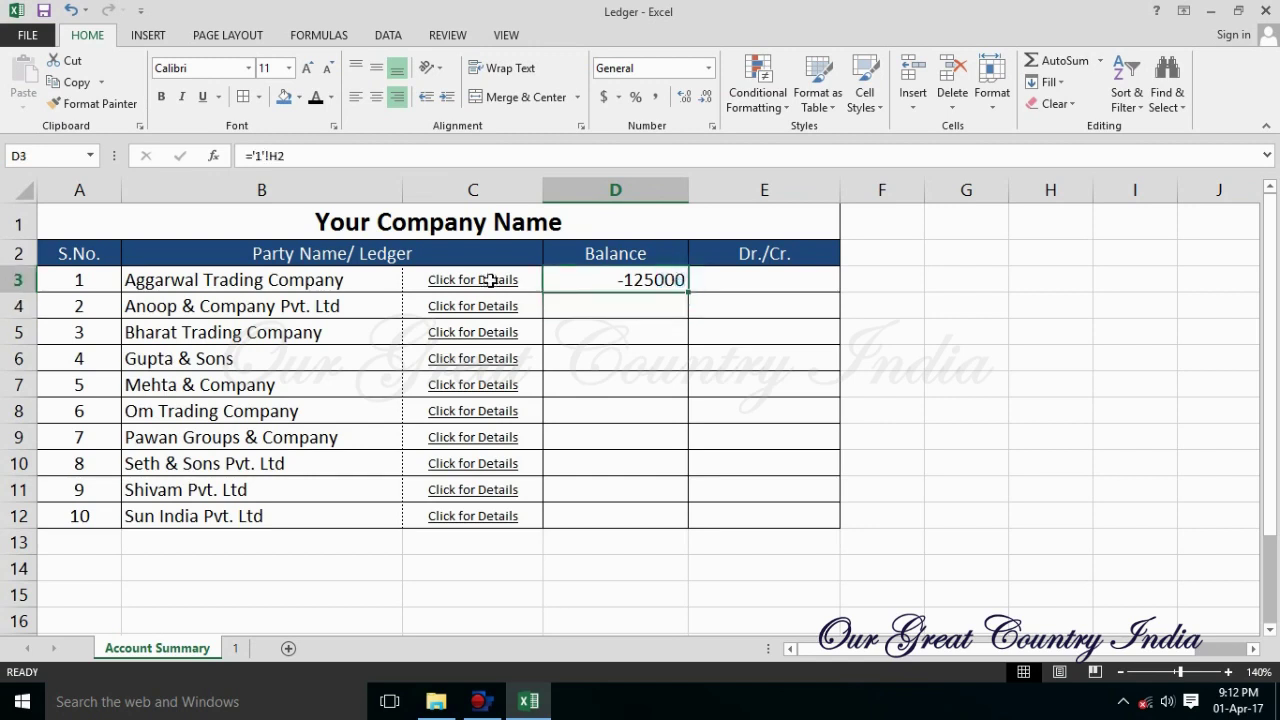
left_click(490, 281)
right_click(510, 284)
Link E3 to sheet 1's Dr. cell and centre the Dr./Cr. column.
left_click(784, 281)
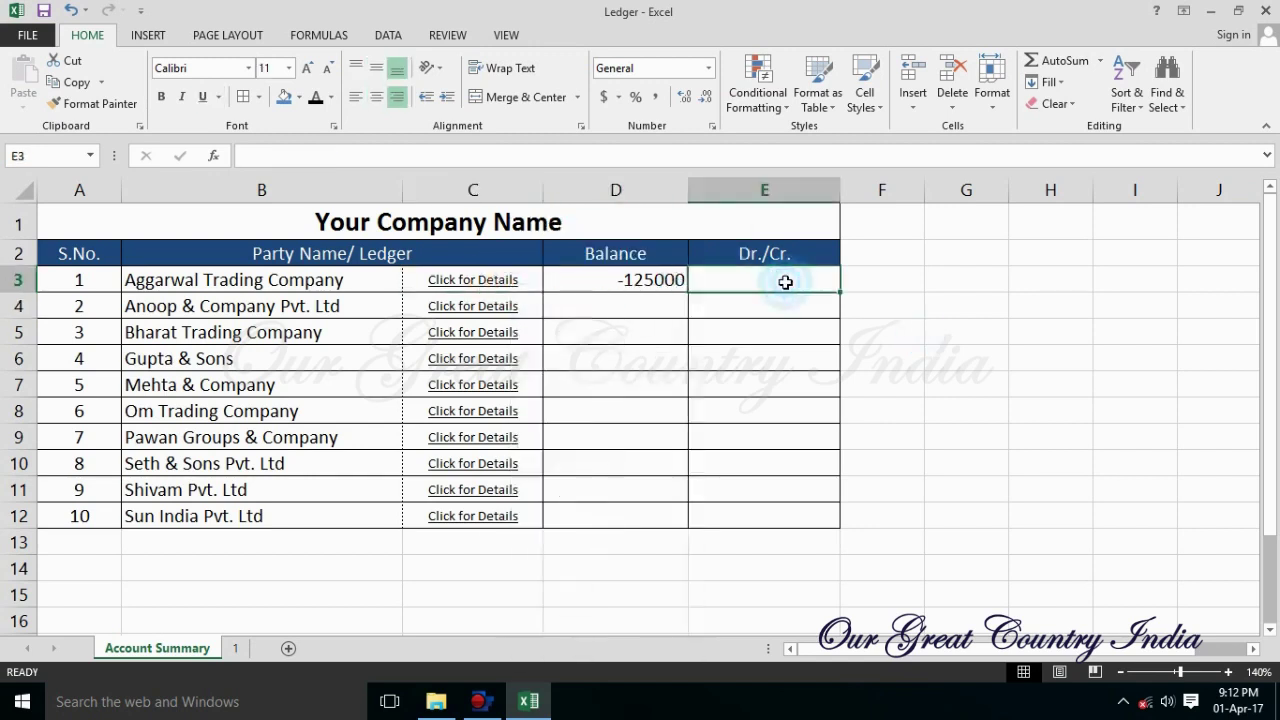
type("=")
left_click(236, 648)
left_click(846, 602)
key("Return")
left_click(838, 280)
left_click(760, 190)
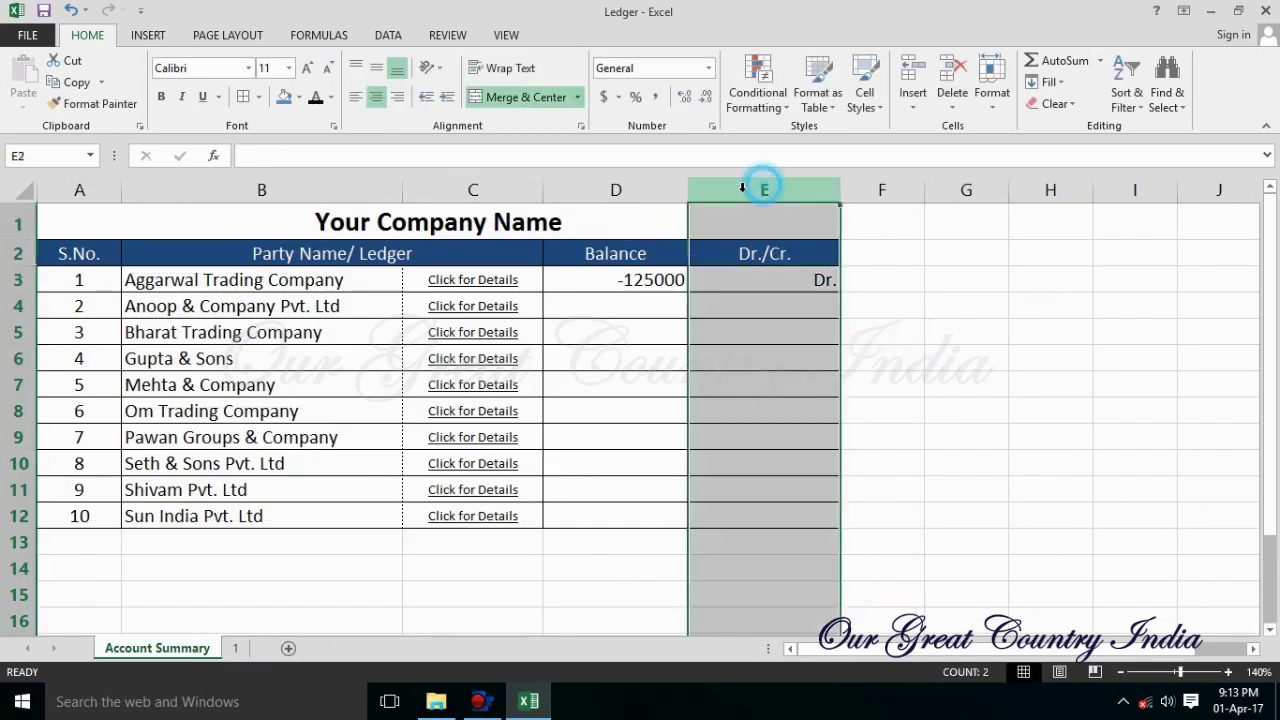
left_click(377, 98)
left_click(918, 302)
left_click(968, 278)
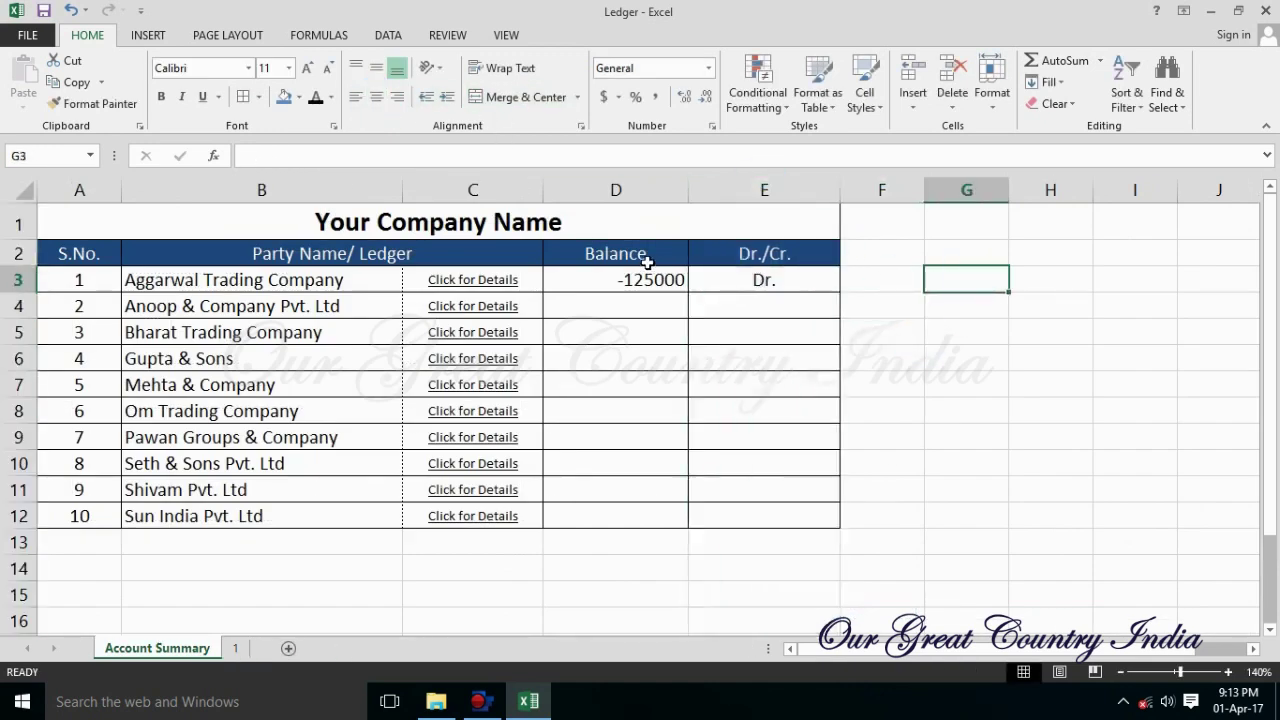
Insert a new column D before Balance headed 'Account Groups'.
left_click(587, 186)
right_click(587, 186)
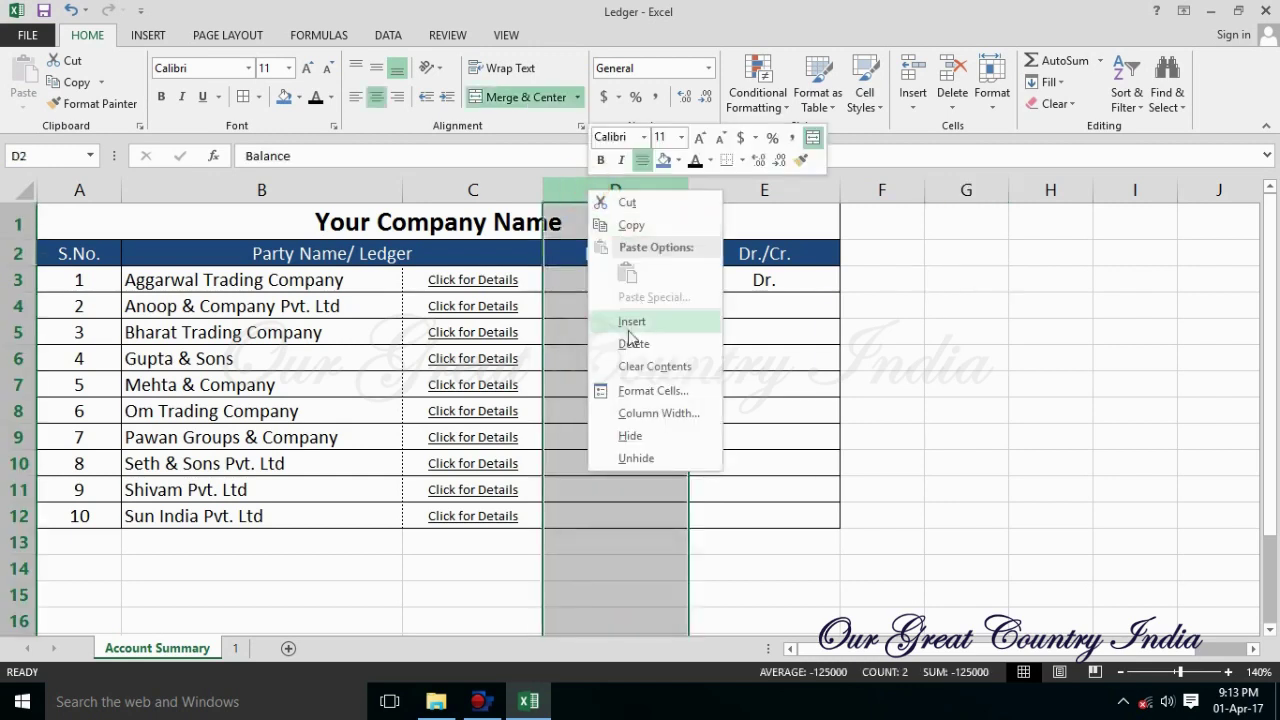
left_click(630, 326)
left_click(675, 256)
type("Acc")
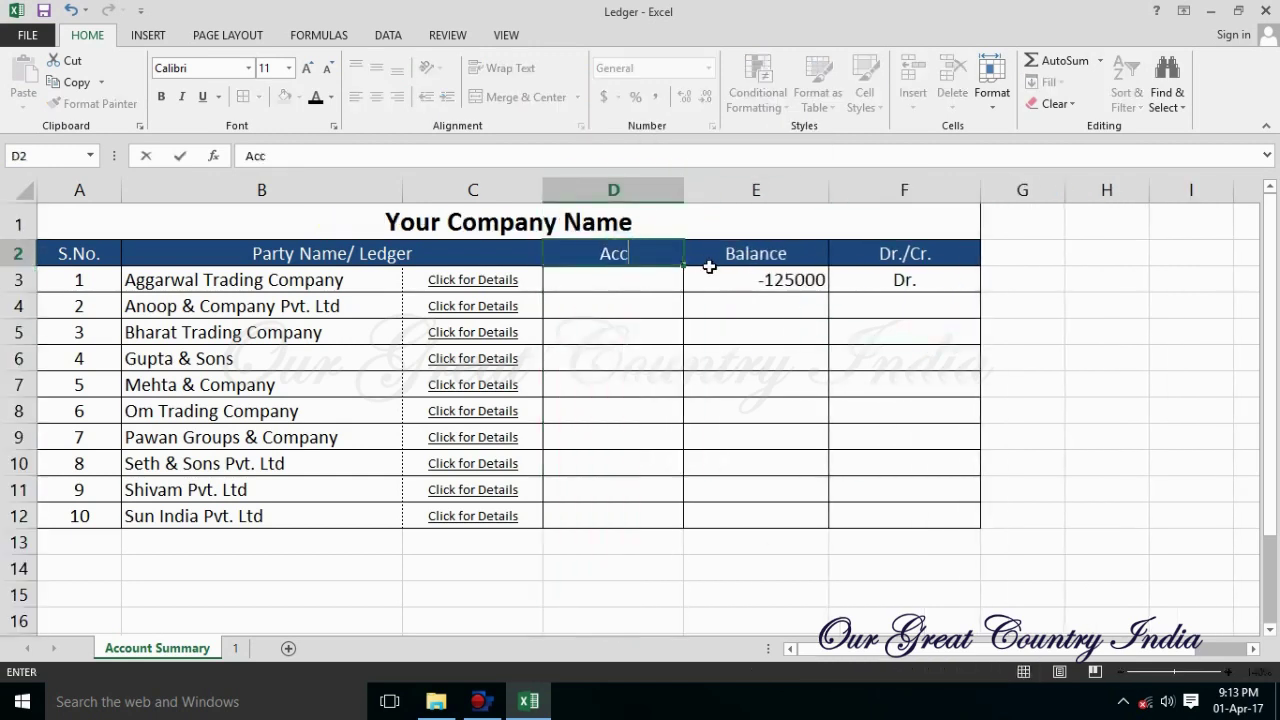
type("oups")
left_click(760, 358)
double_click(654, 253)
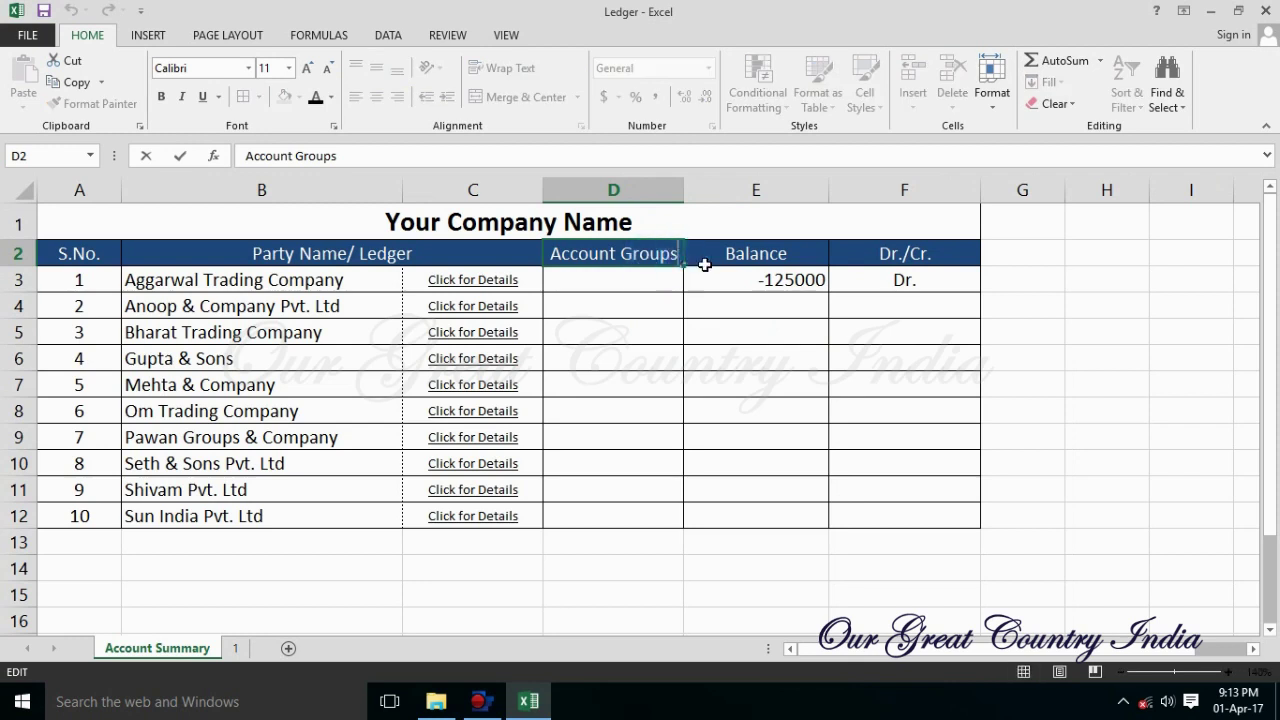
left_click(613, 384)
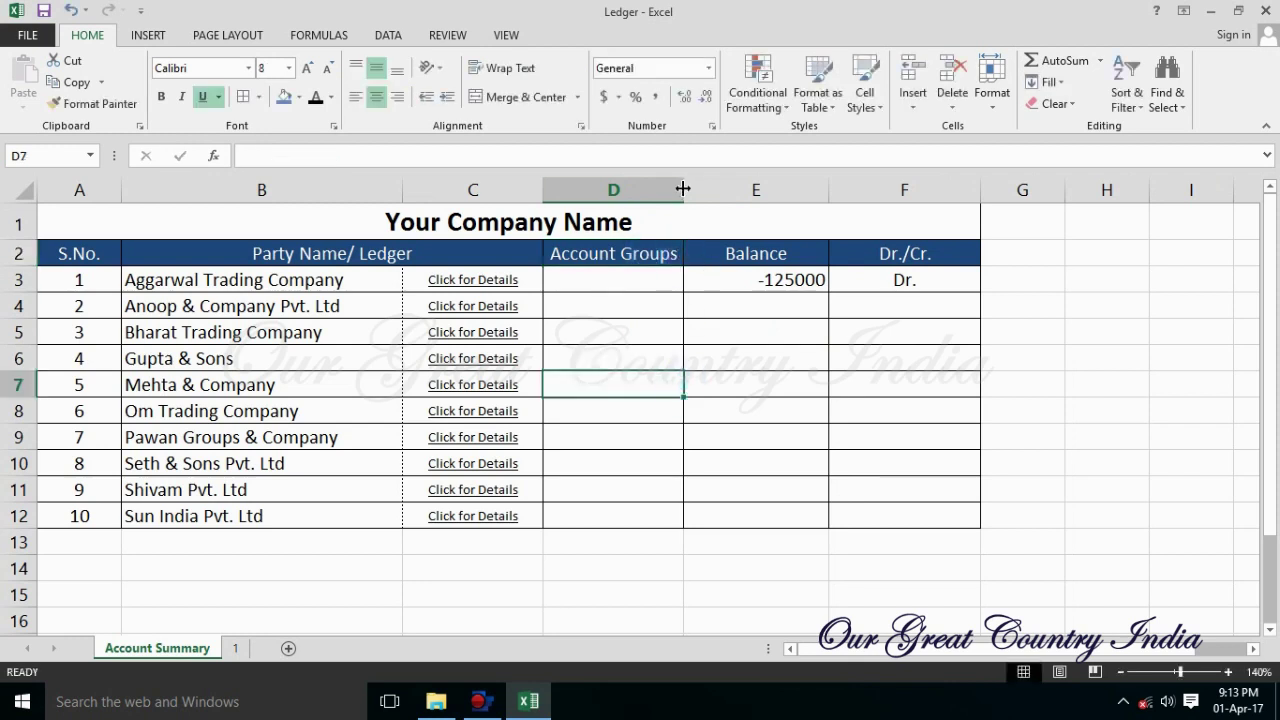
left_click_drag(683, 188, 688, 188)
Link D3 to sheet 1's Sundry Debtors group and give it B3's formatting with a smaller font.
left_click(656, 278)
type("=")
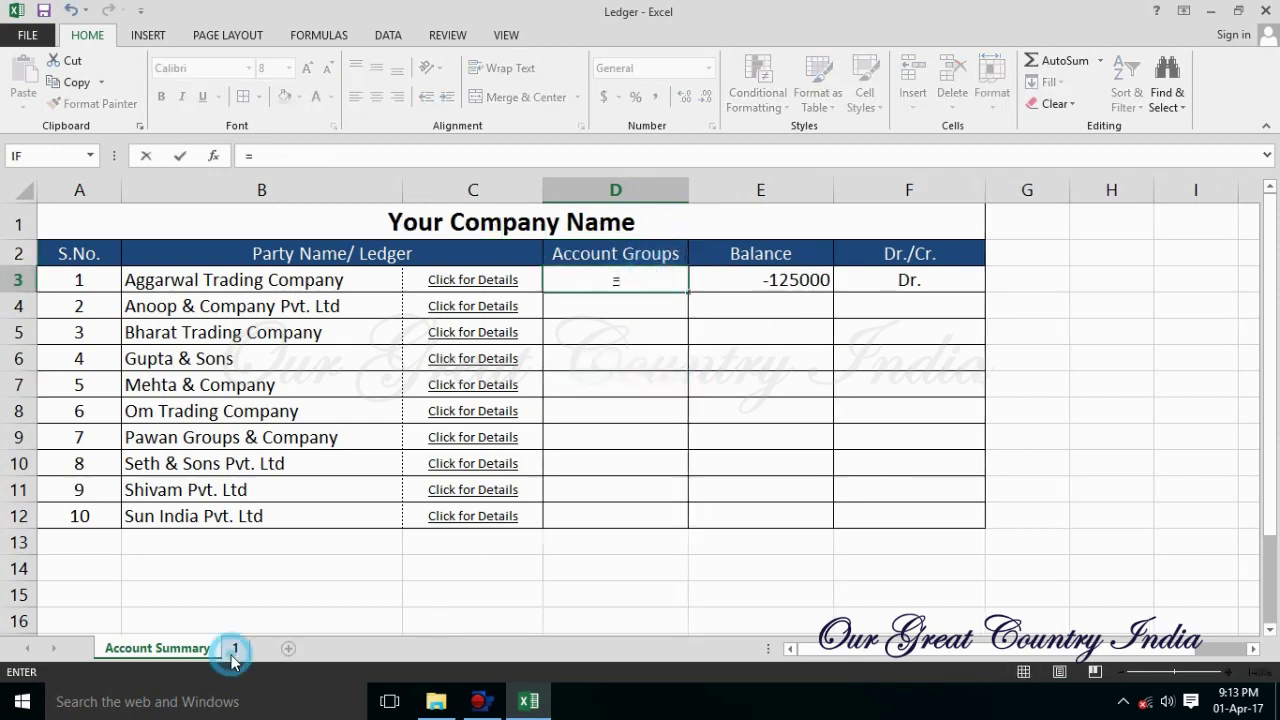
left_click(235, 648)
key("Return")
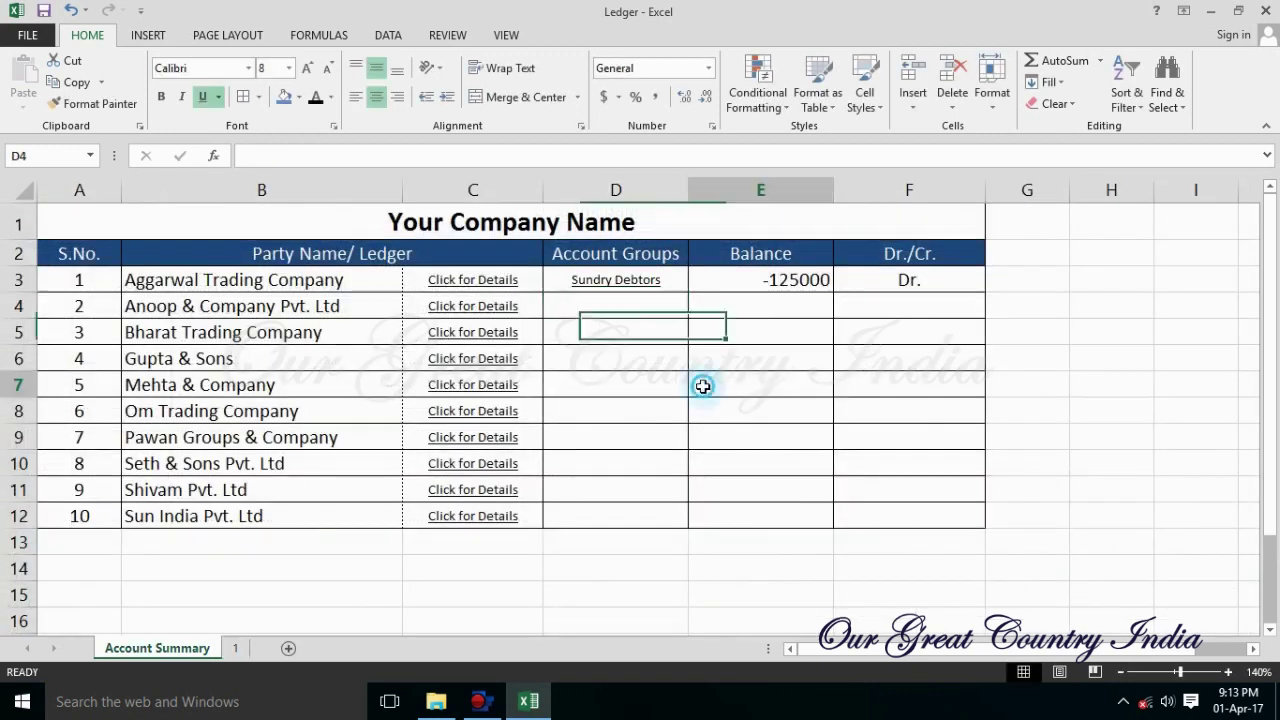
left_click(609, 281)
left_click(333, 272)
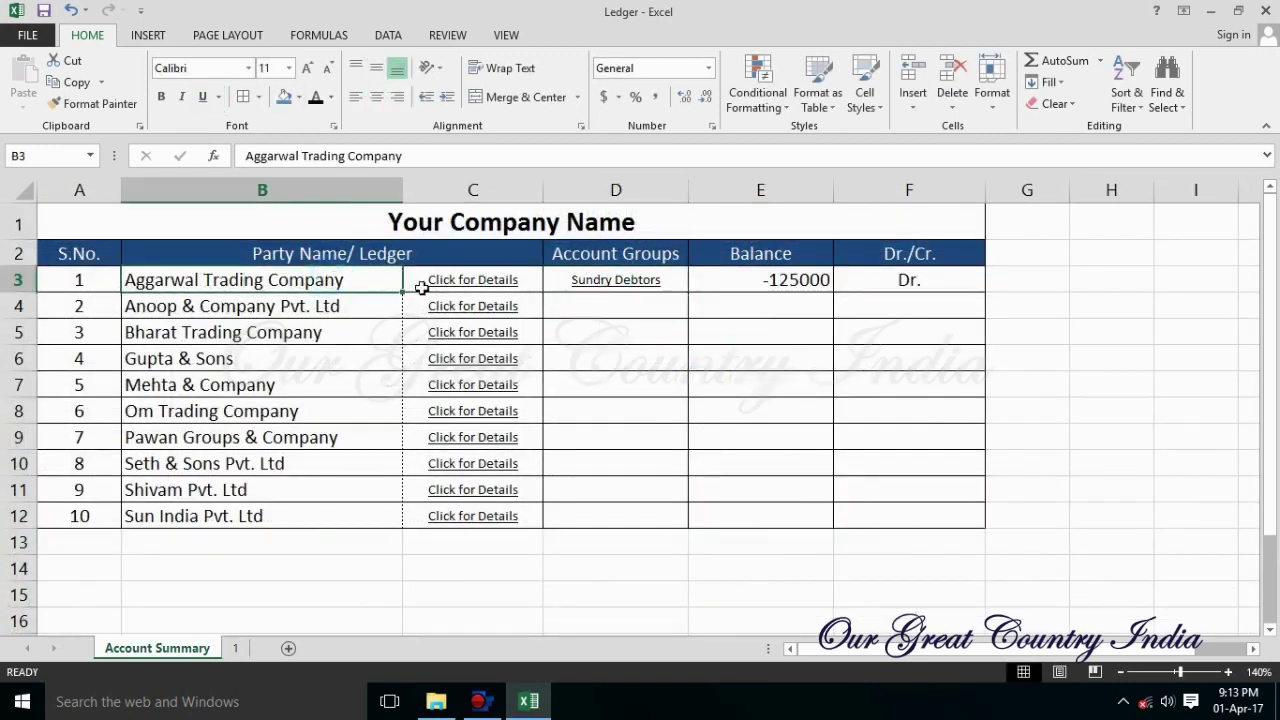
left_click(131, 106)
left_click(640, 282)
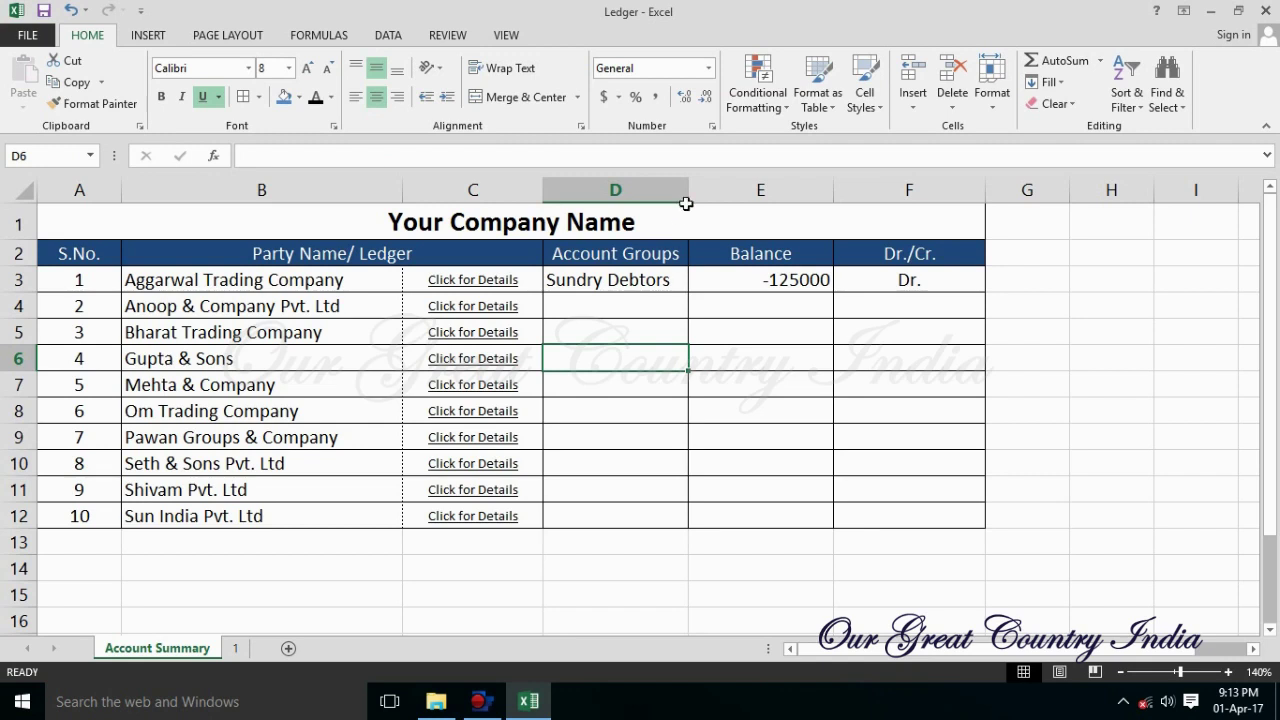
left_click(645, 278)
left_click(333, 72)
double_click(663, 279)
key("Escape")
Centre and middle-align the Account Groups column.
left_click(640, 190)
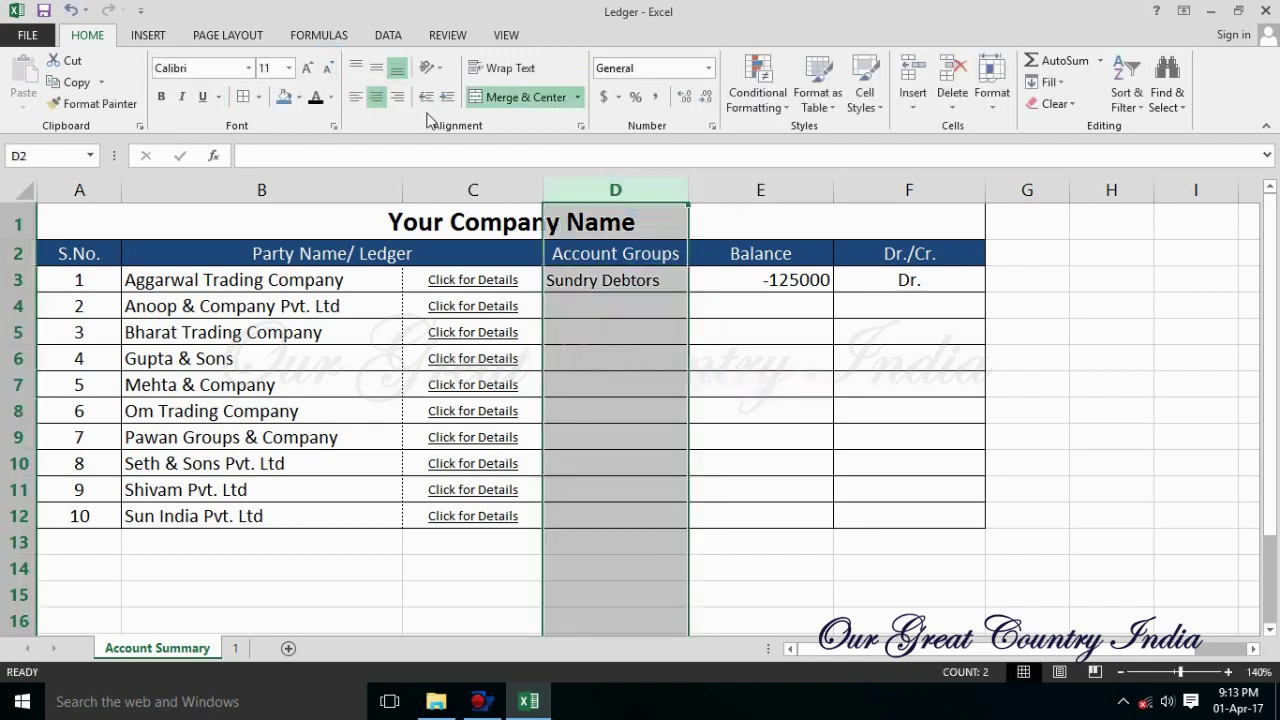
left_click(378, 70)
left_click(376, 100)
left_click(376, 97)
left_click(894, 370)
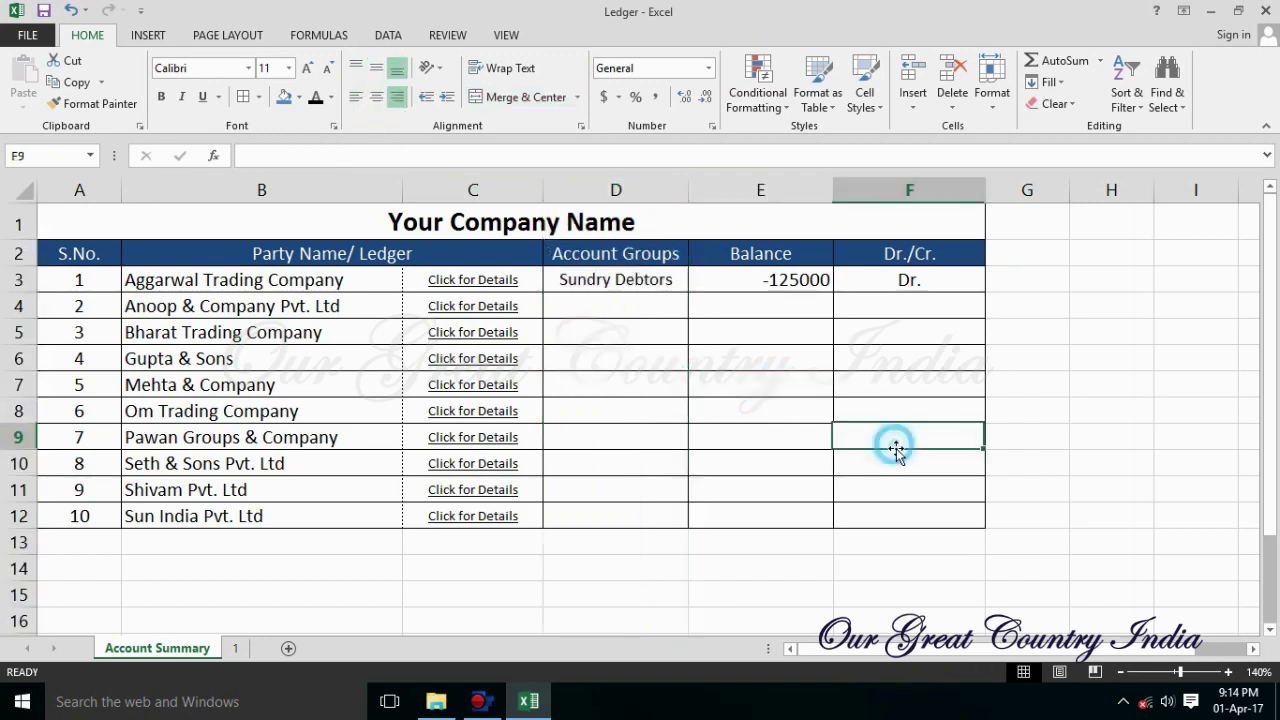
left_click(468, 284)
right_click(468, 284)
left_click(857, 411)
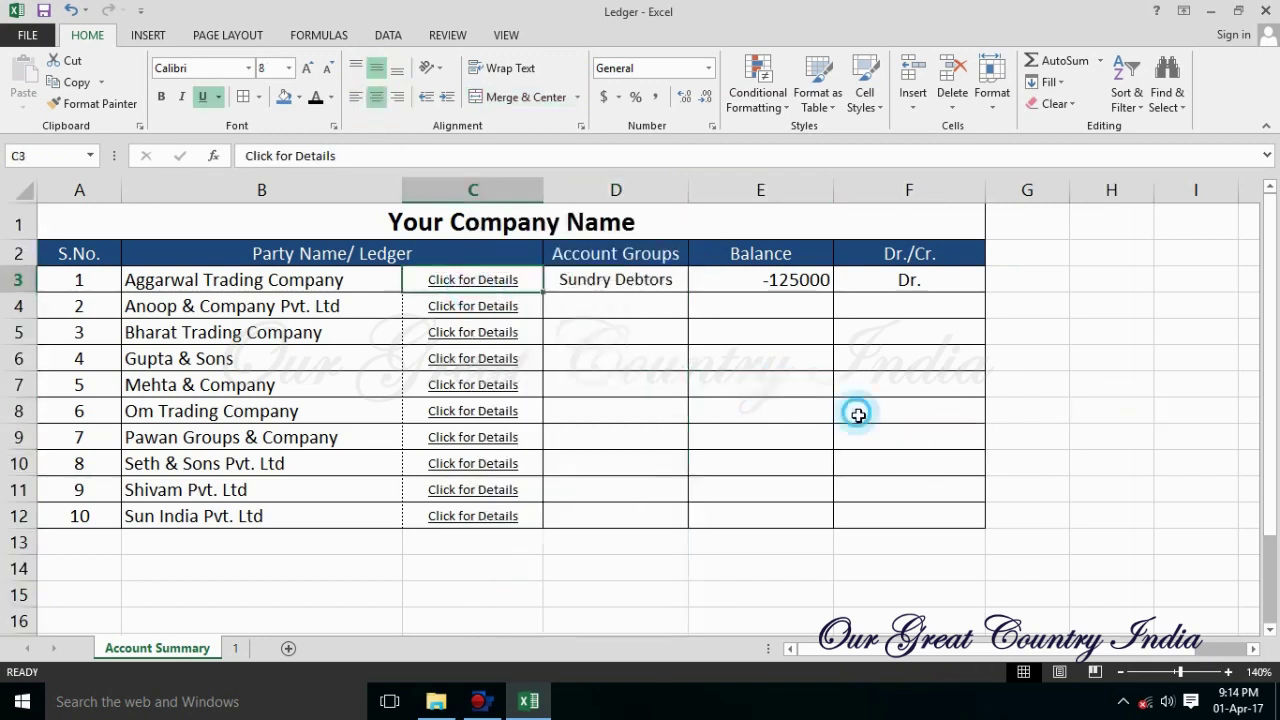
left_click(1027, 437)
Add a new blank worksheet, Sheet3.
left_click(235, 648)
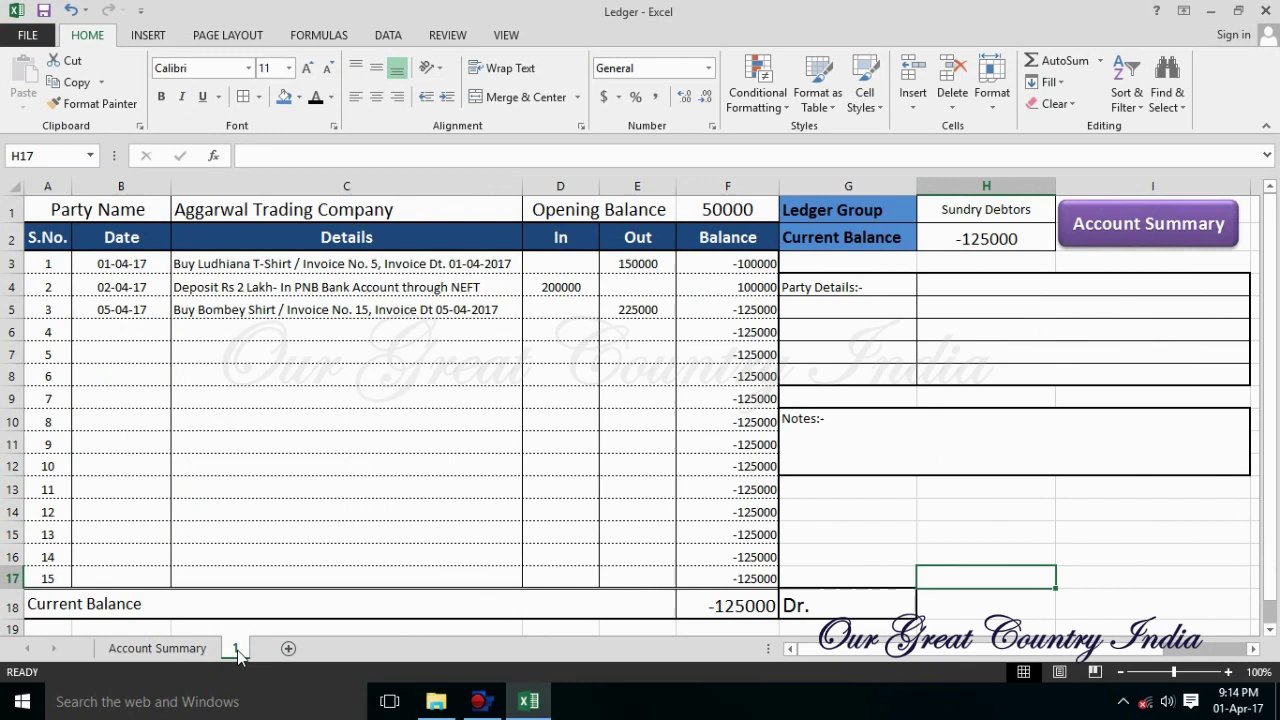
right_click(235, 648)
left_click(908, 510)
left_click(840, 556)
left_click(285, 649)
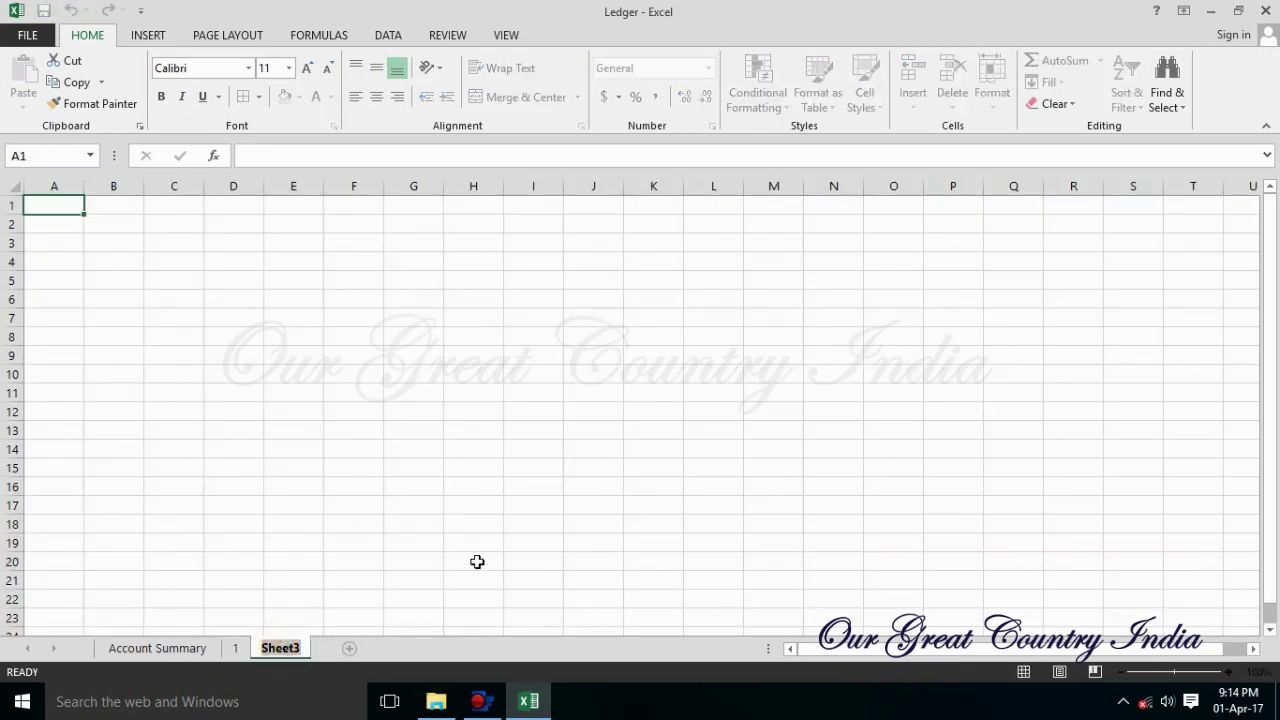
Duplicate ledger sheet 1 as '1 (2)' using Move or Copy with Create a copy.
left_click(235, 648)
right_click(235, 648)
left_click(300, 494)
left_click(220, 570)
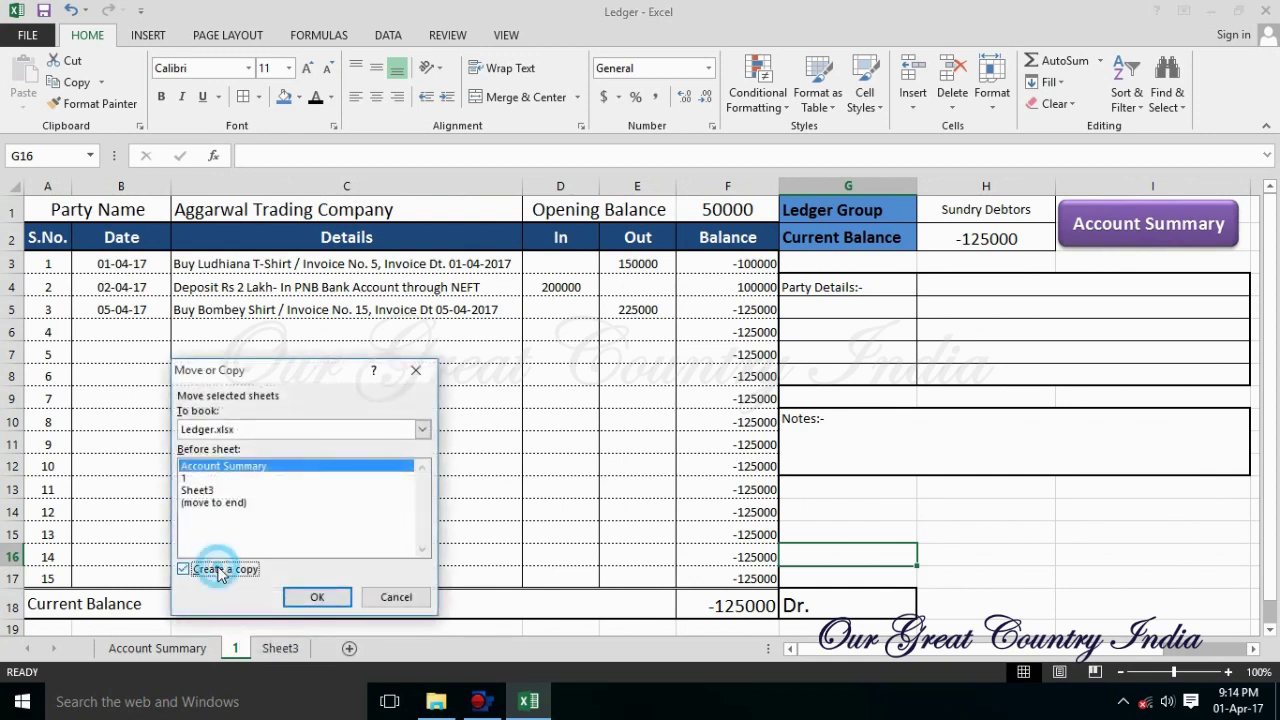
left_click(316, 597)
right_click(123, 652)
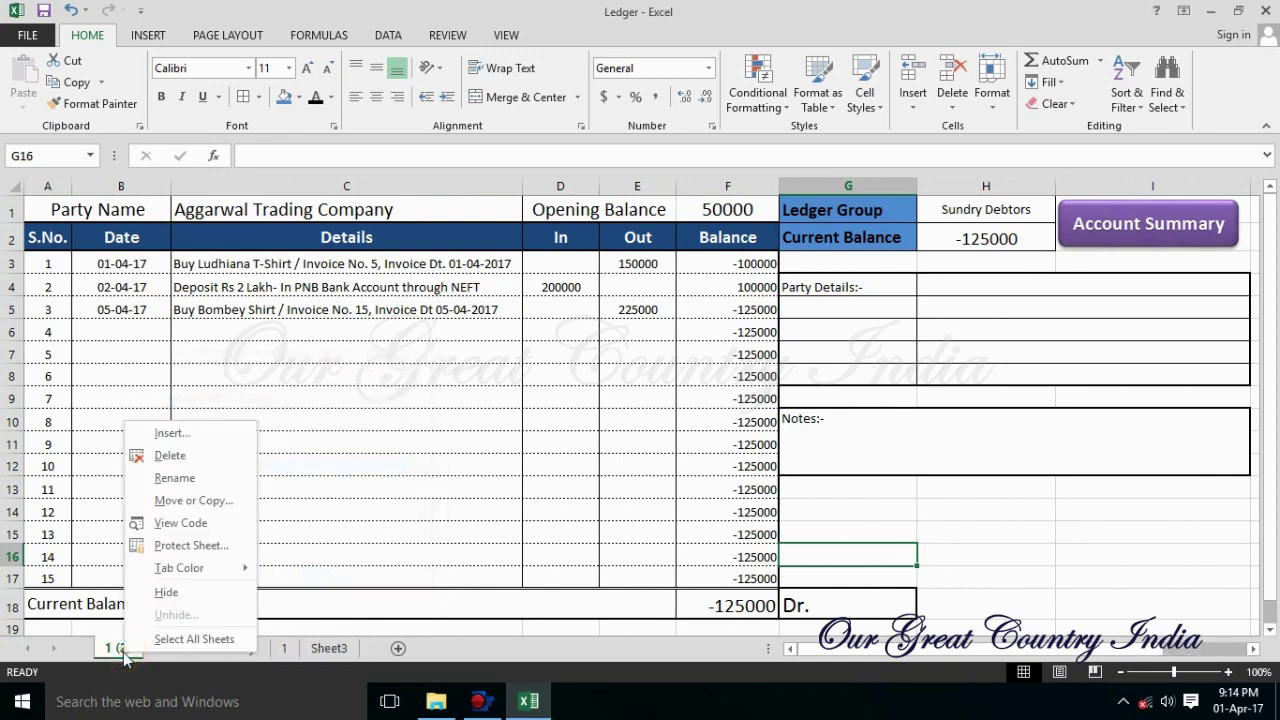
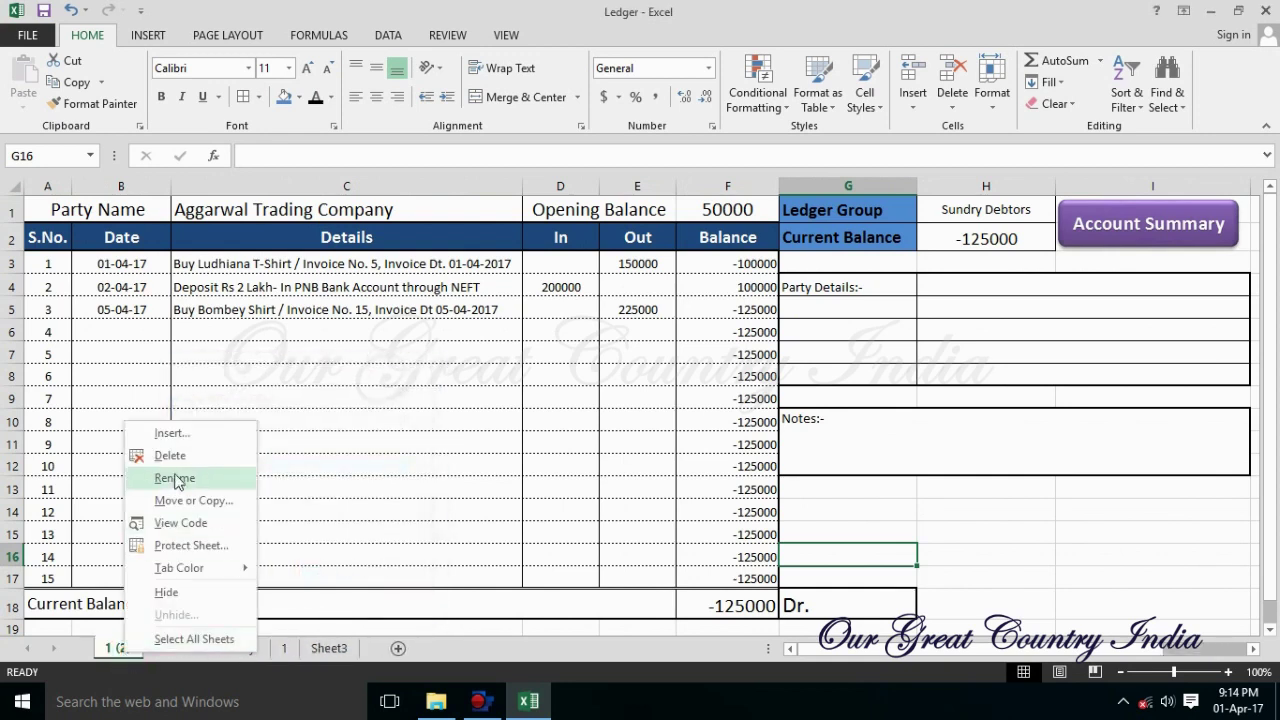
Make repeated copies of ledger sheet 1, up to sheet 1 (10).
left_click(193, 500)
left_click(192, 592)
right_click(117, 648)
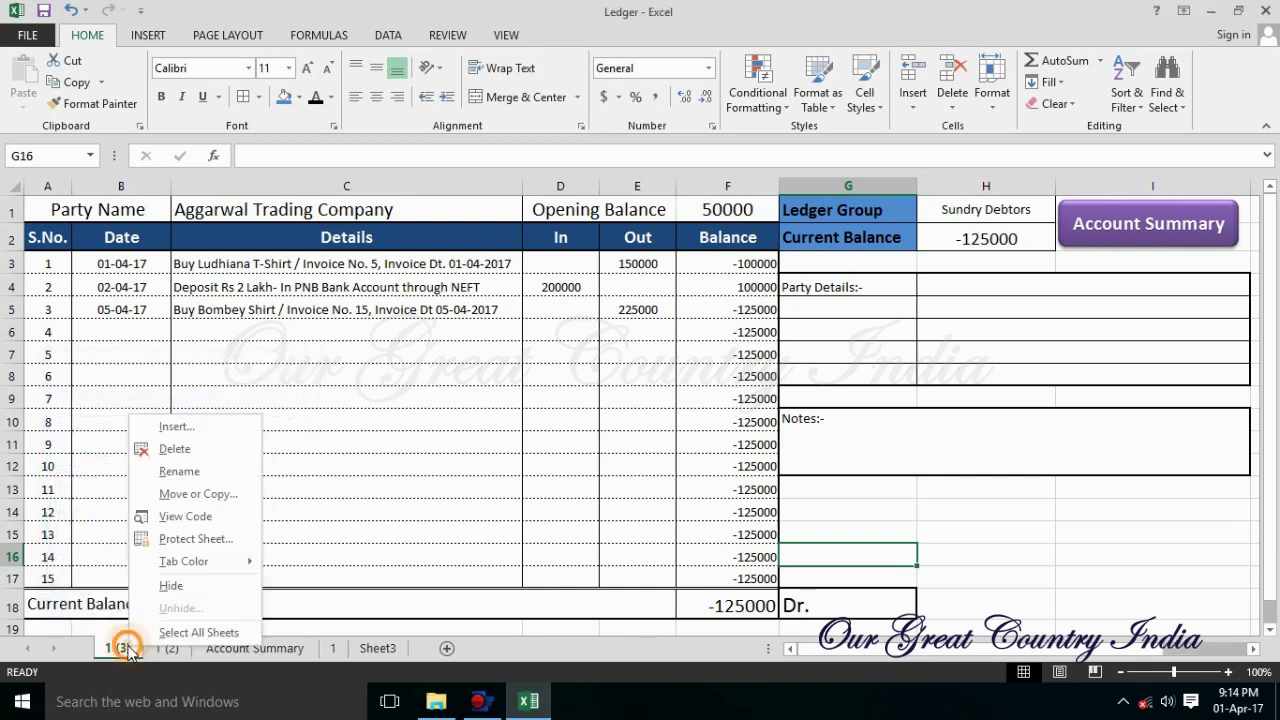
left_click(205, 414)
left_click(192, 592)
right_click(117, 648)
left_click(243, 596)
right_click(117, 648)
left_click(329, 506)
right_click(117, 648)
left_click(200, 500)
left_click(113, 568)
left_click(247, 596)
right_click(117, 648)
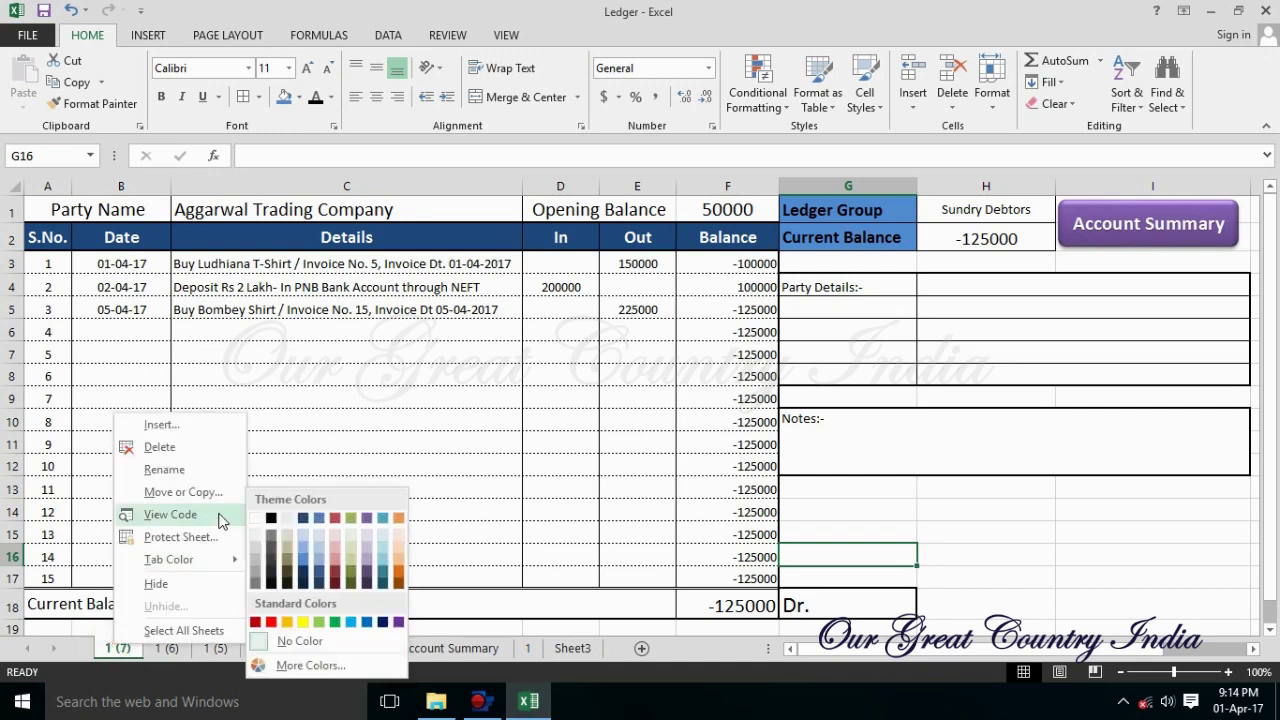
left_click(190, 500)
left_click(247, 596)
right_click(117, 648)
left_click(190, 501)
left_click(113, 568)
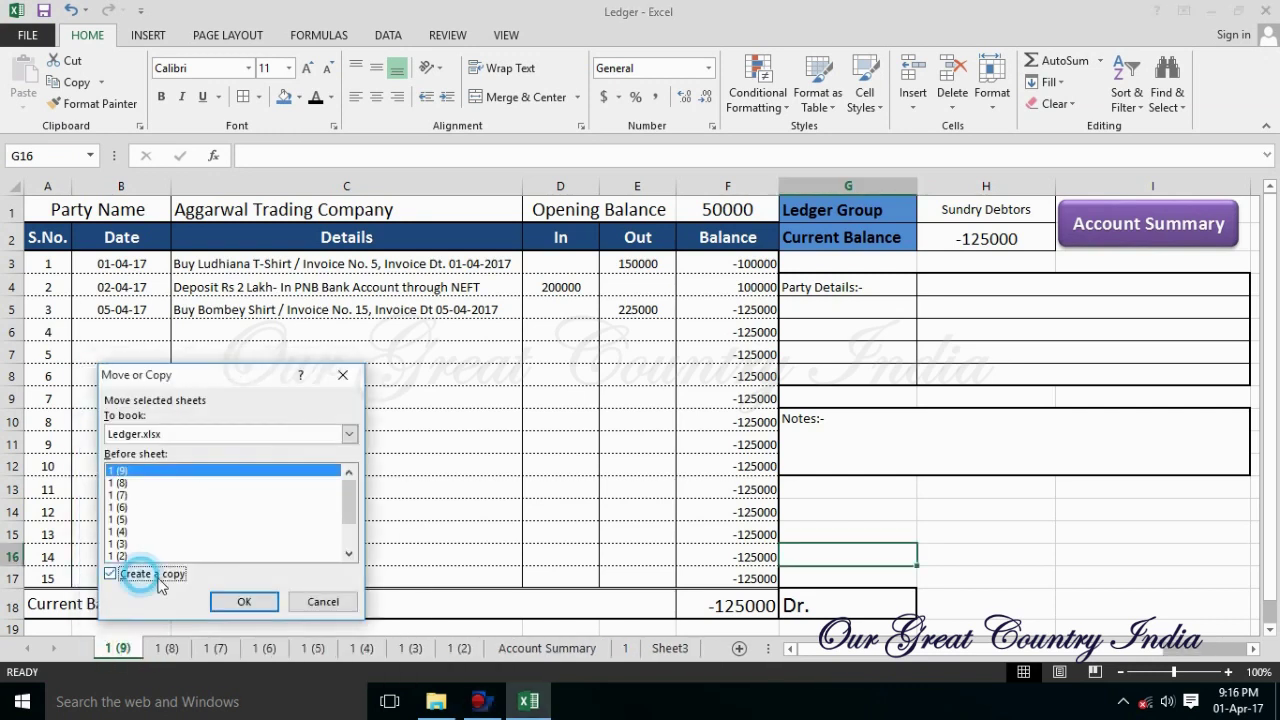
left_click(247, 596)
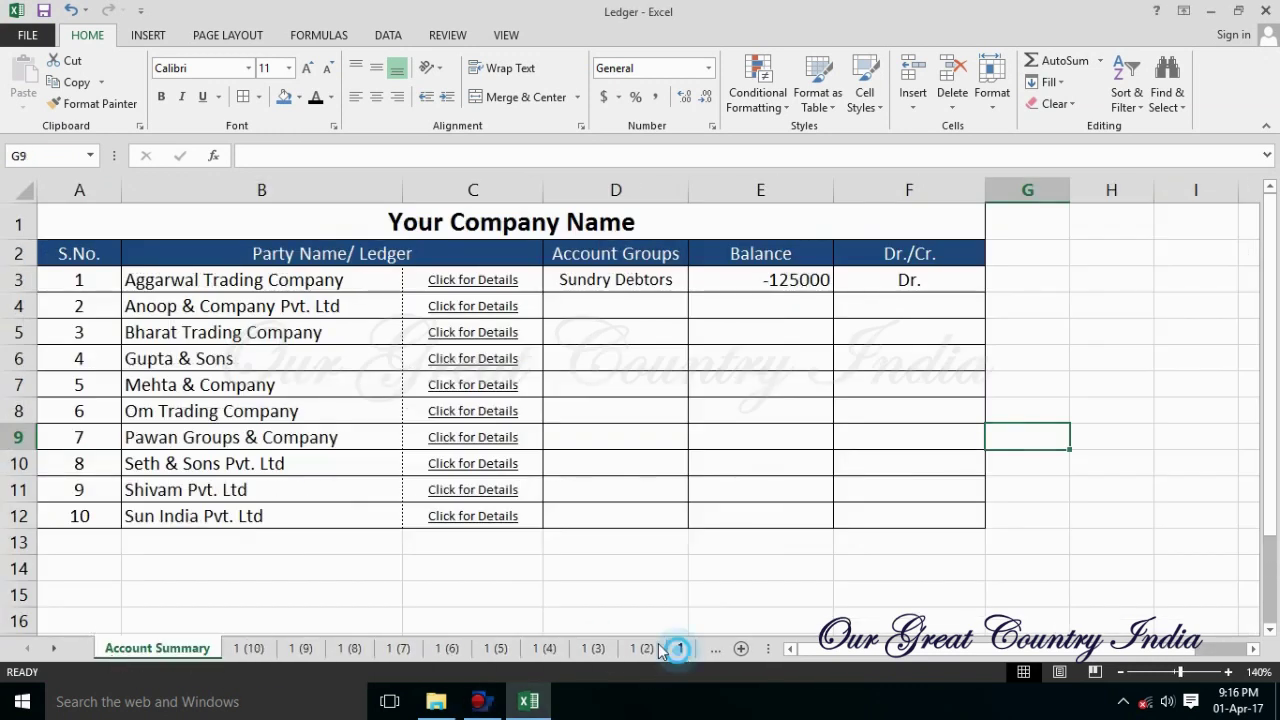
Place sheets 1 and 1 (2) after Account Summary and rename 1 (2) to 2.
left_click_drag(660, 651, 245, 651)
left_click_drag(667, 658, 279, 655)
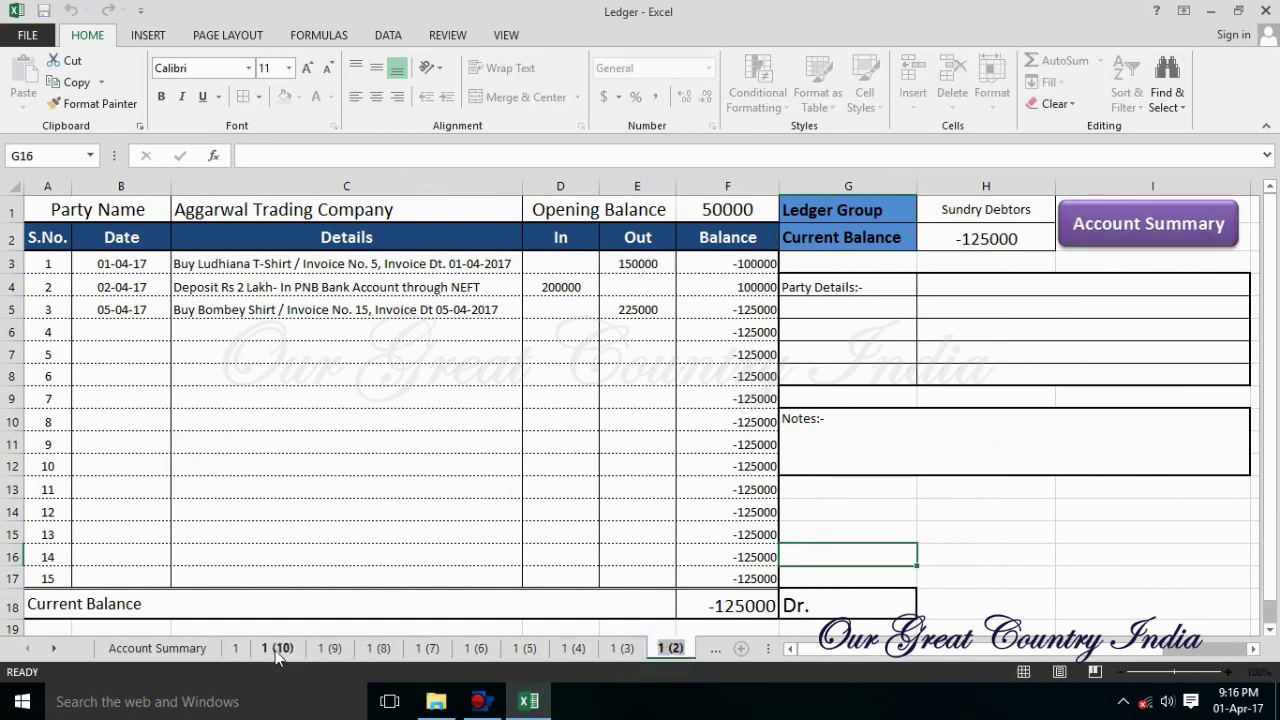
left_click_drag(415, 660, 272, 650)
right_click(274, 648)
left_click(338, 492)
left_click(425, 588)
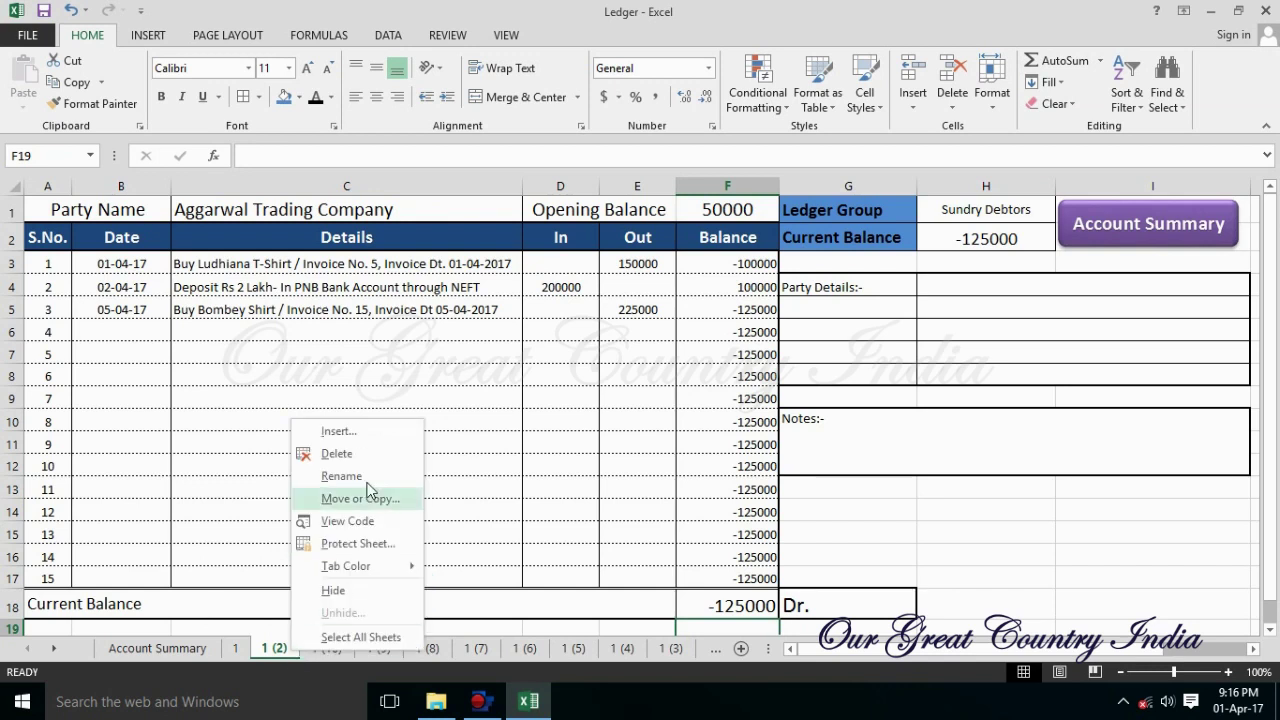
left_click(409, 451)
type("2")
key("ctrl+Page_Up")
key("ctrl+Page_Up")
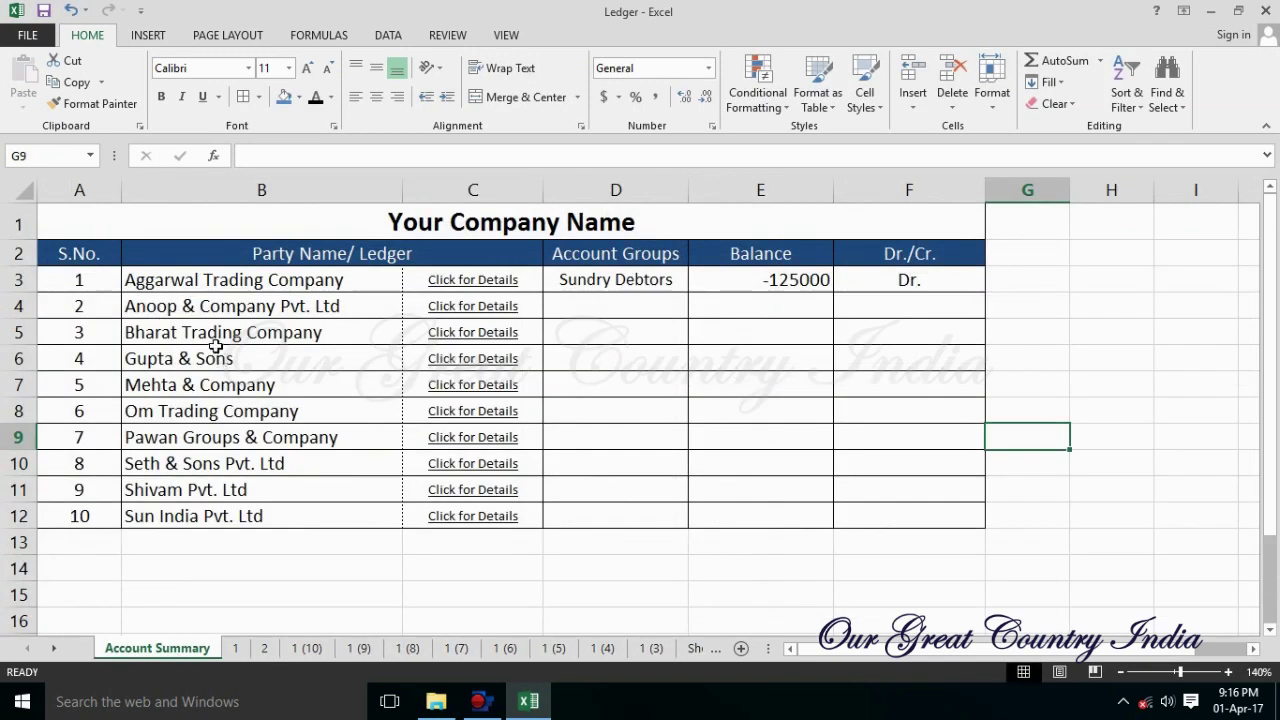
Check ledger sheet 1 and its Account Summary shape, then sheet 2.
left_click(247, 650)
left_click(1100, 354)
right_click(1145, 234)
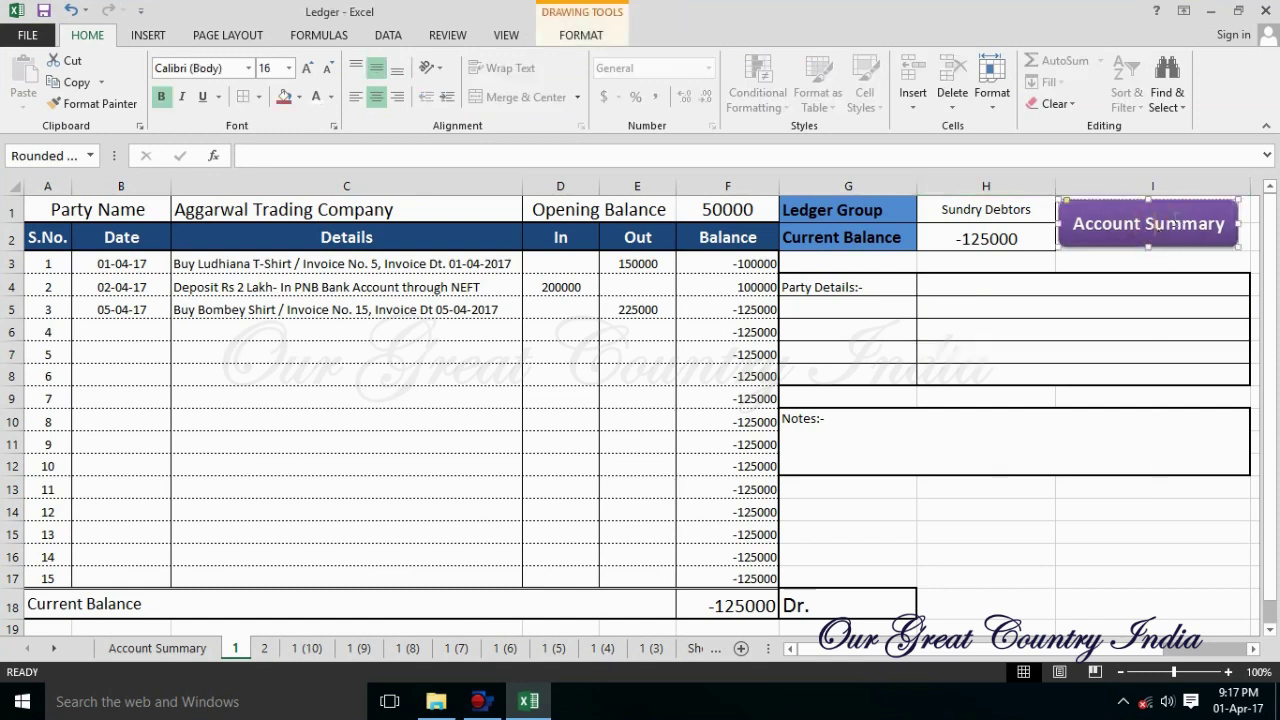
left_click(985, 397)
left_click(264, 649)
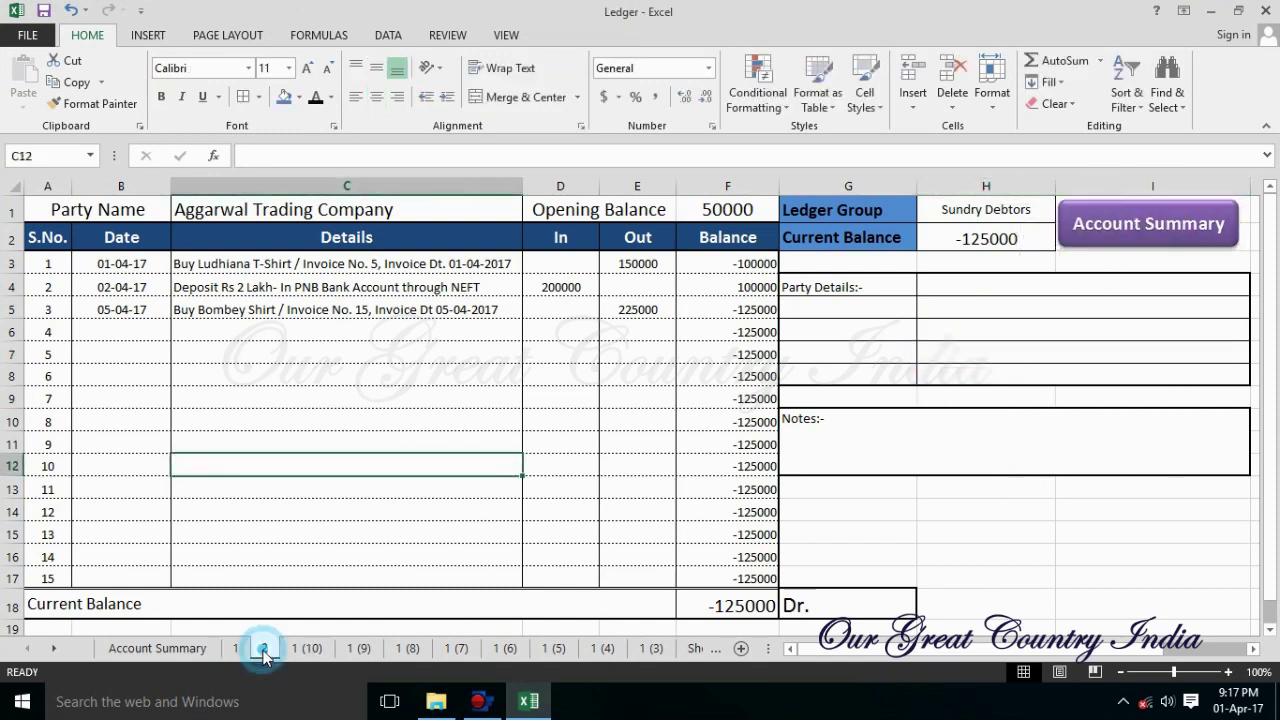
left_click(110, 649)
Copy Anoop & Company Pvt. Ltd into C1 of sheet 2 and enlarge its font.
left_click(102, 308)
left_click(364, 303)
right_click(364, 303)
left_click(409, 337)
key("ctrl+Page_Down")
key("ctrl+Page_Down")
left_click(270, 207)
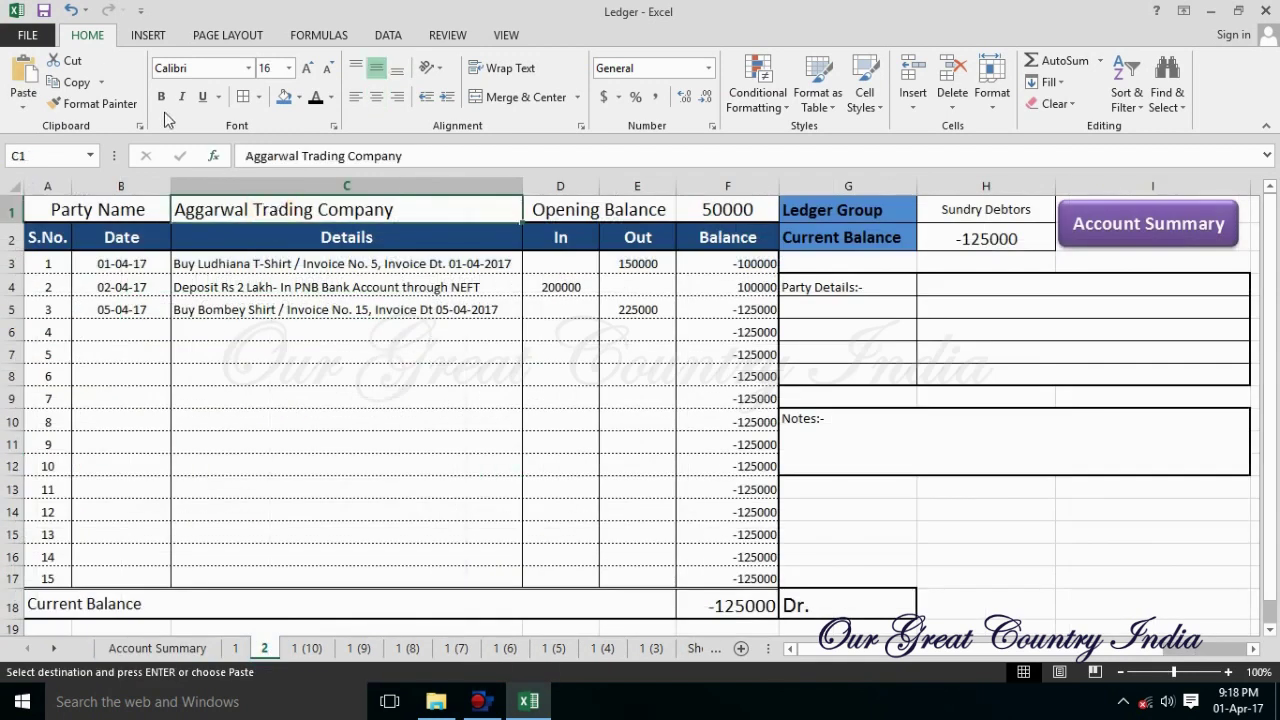
left_click(25, 85)
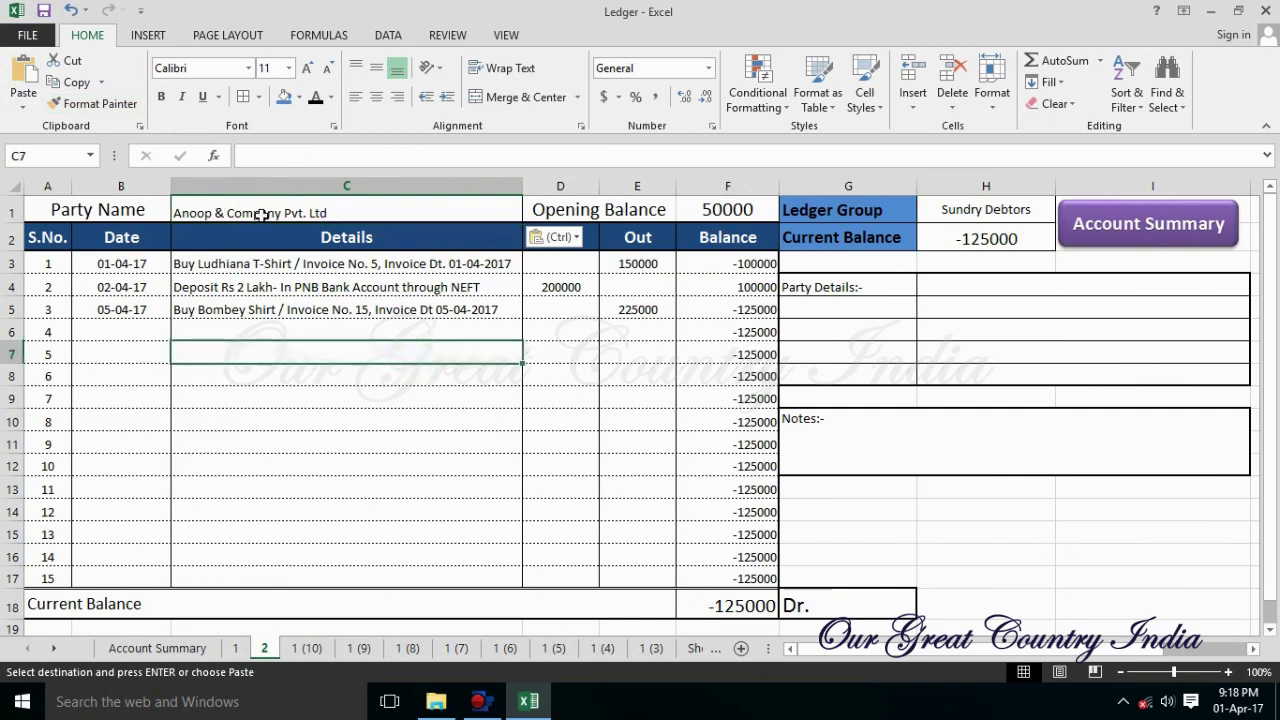
left_click(306, 66)
left_click(386, 459)
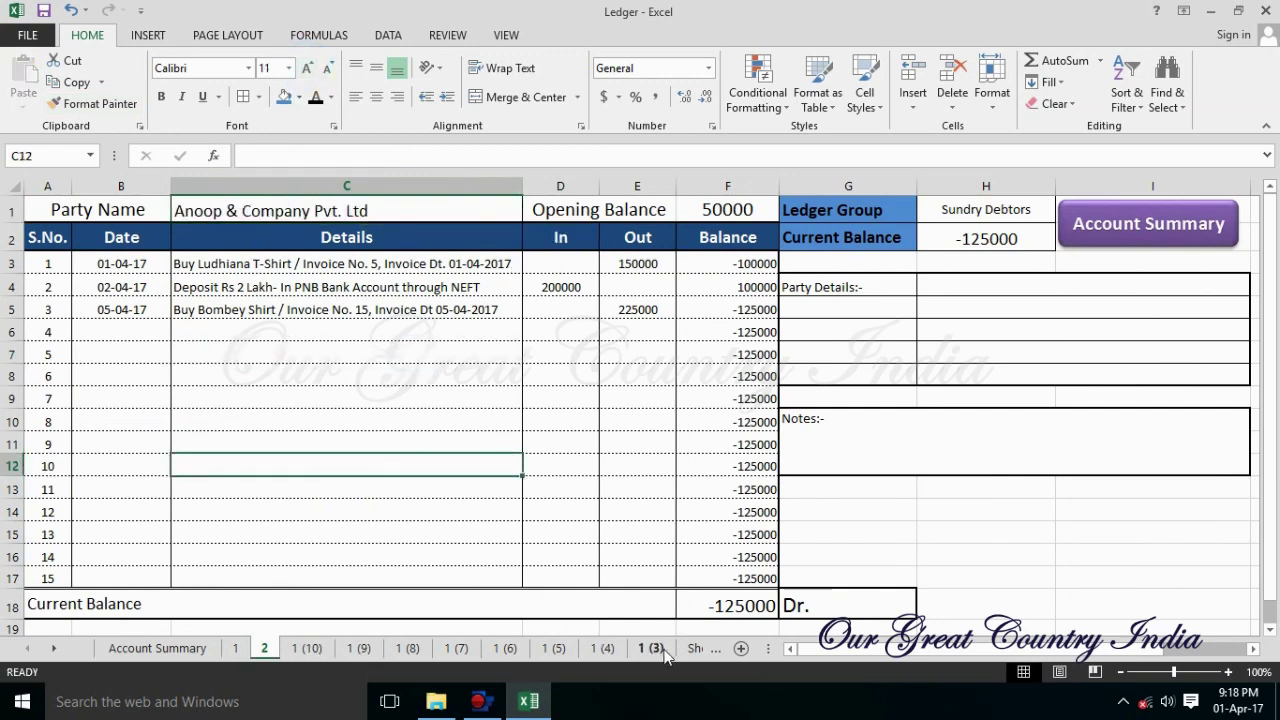
Make 1 (3) sheet 3 after sheet 2, with Bharat Trading Company enlarged in C1.
left_click_drag(650, 648, 300, 648)
right_click(298, 647)
key("Escape")
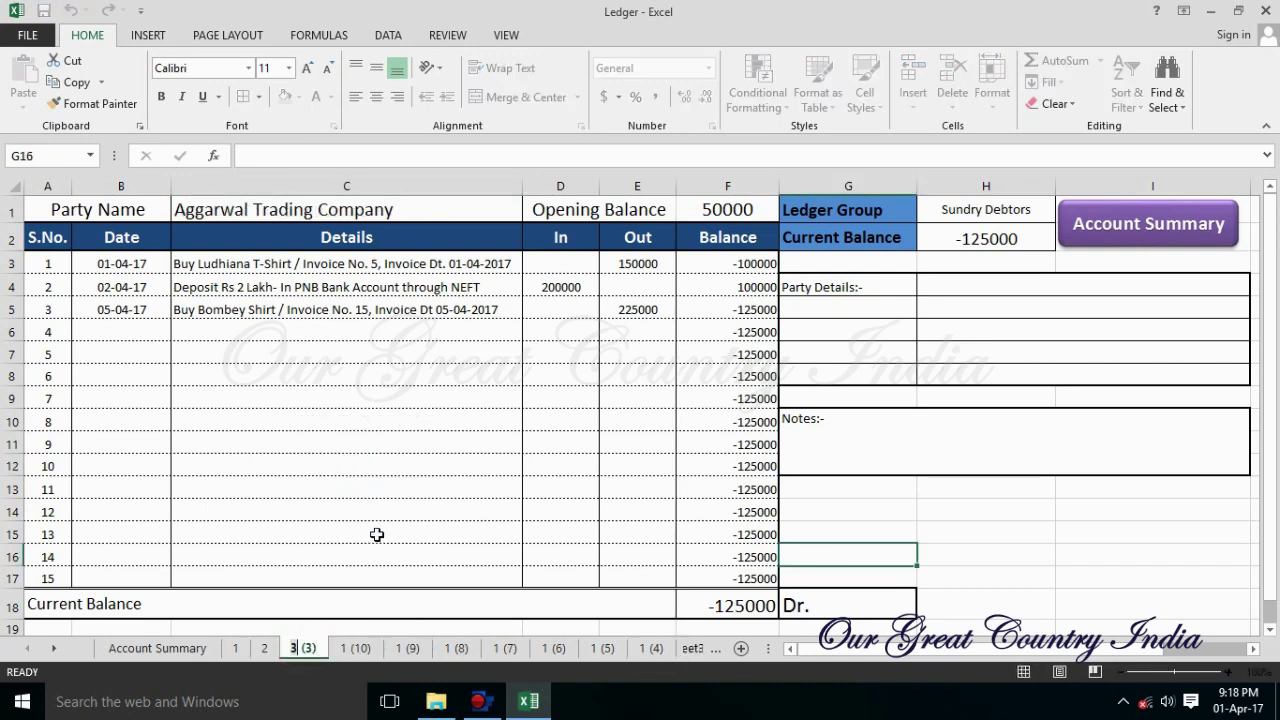
left_click(376, 535)
left_click(157, 648)
left_click(184, 335)
left_click(77, 82)
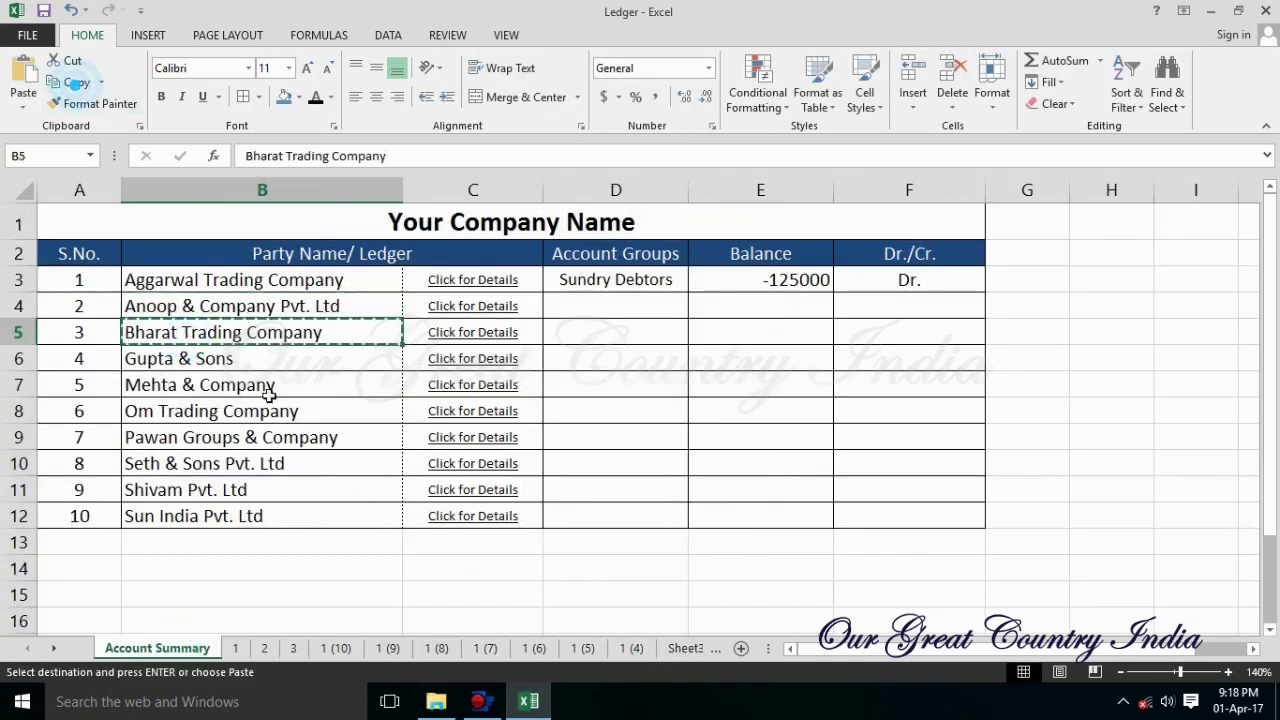
left_click(293, 648)
left_click(280, 212)
left_click(23, 72)
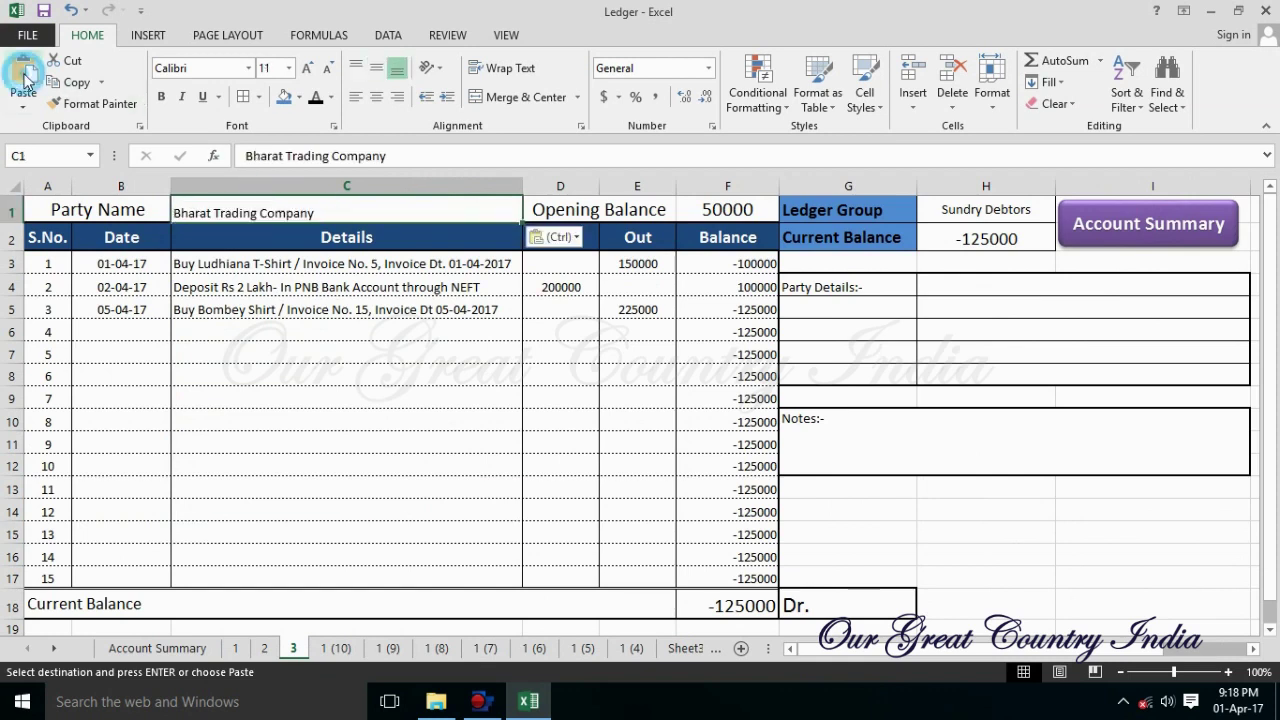
left_click(307, 68)
left_click(414, 465)
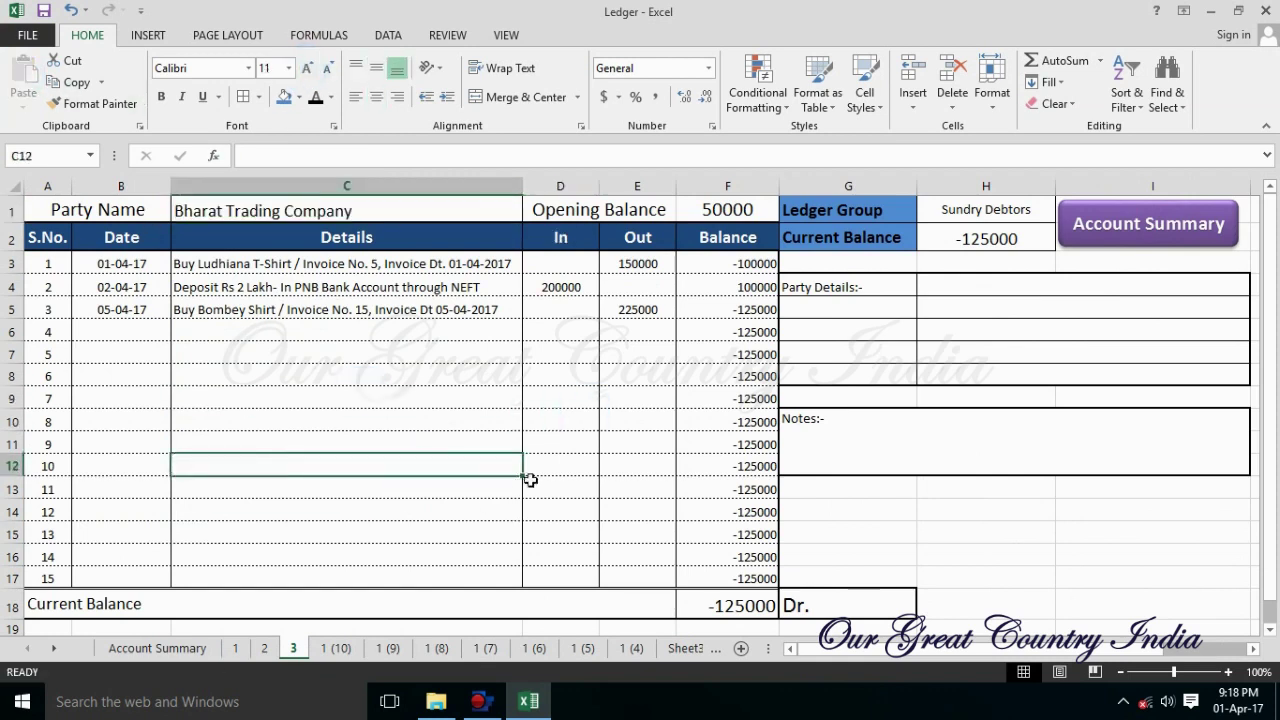
Rename the 1 (4) sheet and paste Gupta & Sons into its C1.
right_click(623, 648)
left_click(686, 483)
left_click(686, 483)
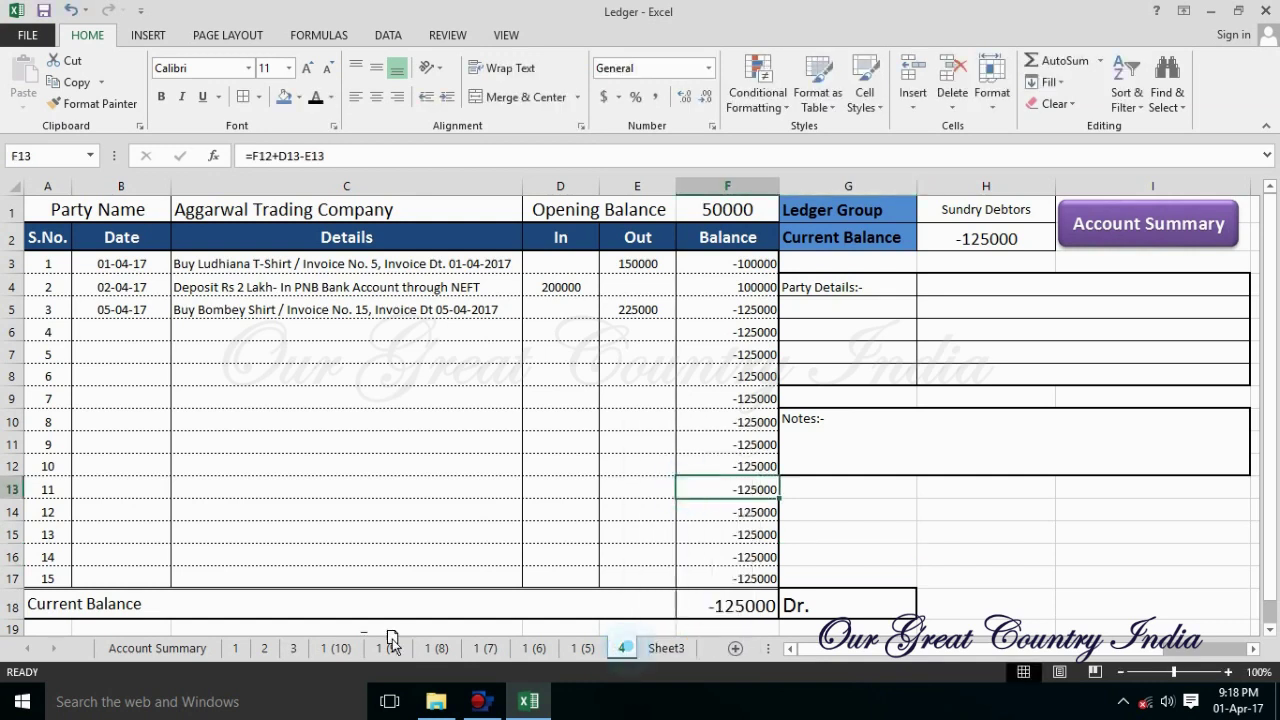
left_click(157, 648)
left_click(181, 358)
left_click(81, 80)
left_click(322, 648)
right_click(284, 212)
left_click(331, 306)
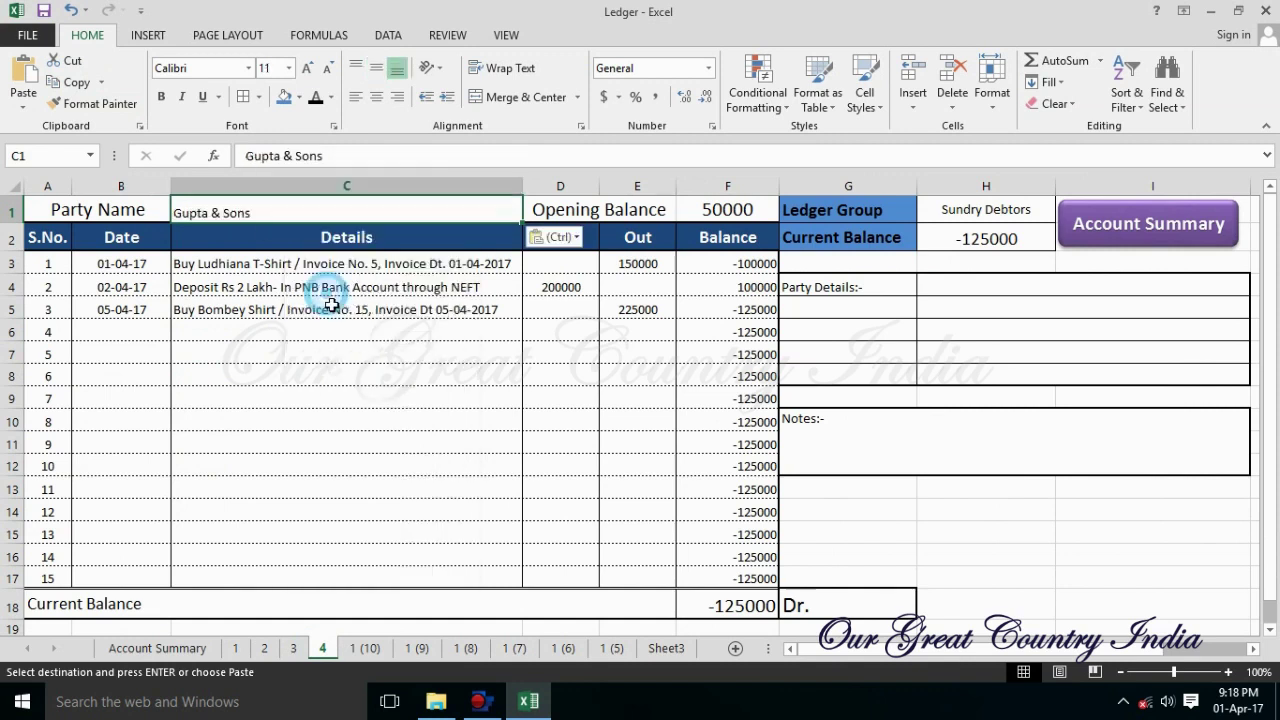
left_click(314, 400)
Put Mehta & Company into C1 of the 1 (5) sheet.
left_click(157, 648)
right_click(222, 388)
left_click(255, 49)
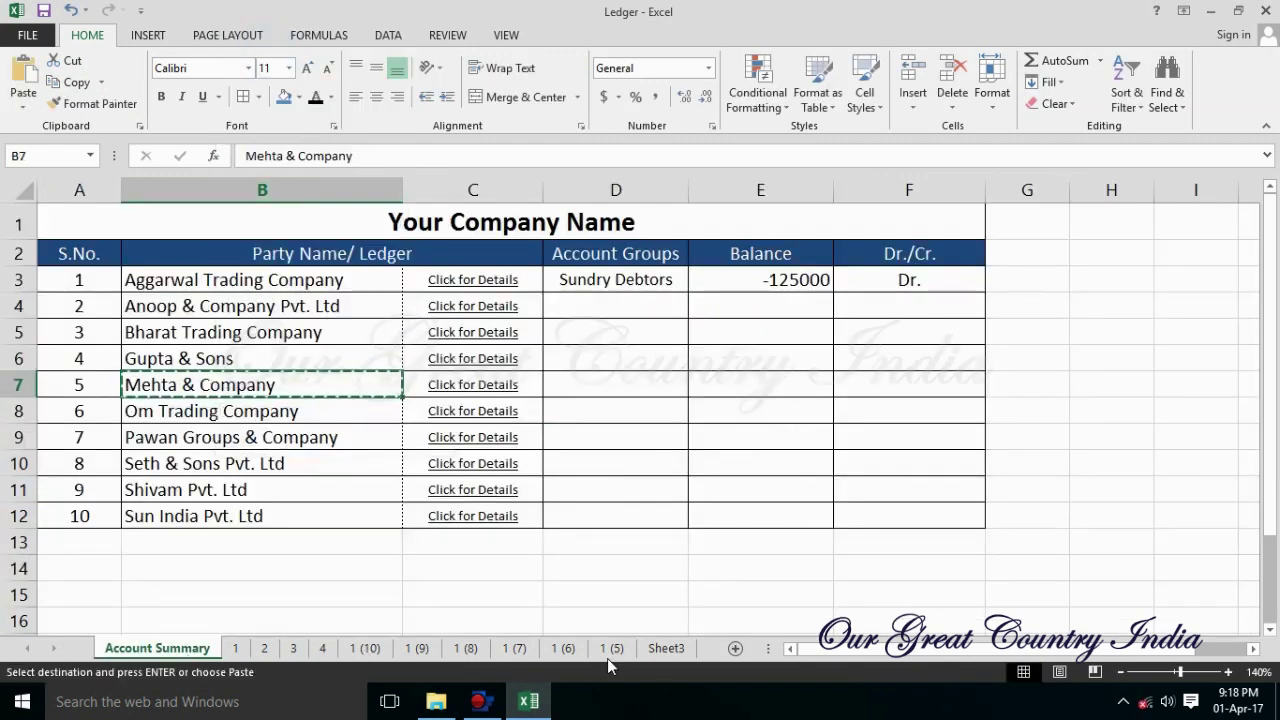
left_click(611, 648)
left_click(300, 210)
key("Return")
left_click(727, 489)
right_click(620, 648)
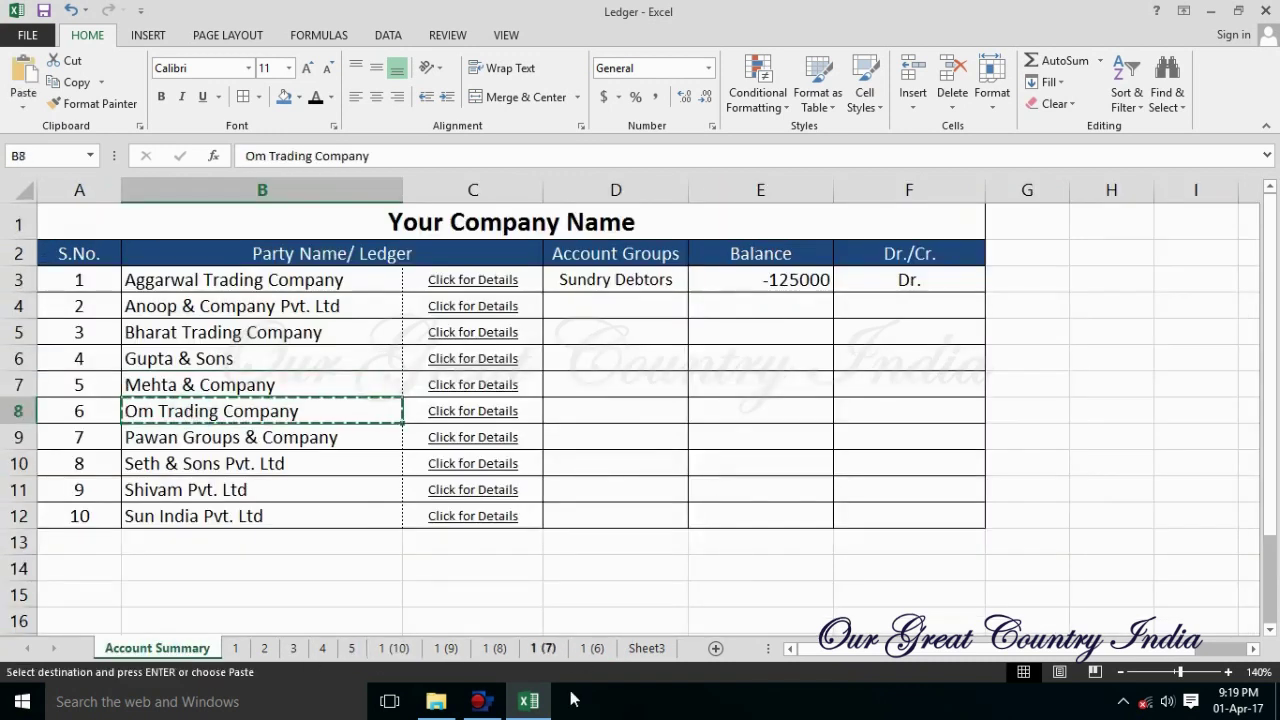
Put Om Trading Company into C1 of 1 (6), rename it 6, place it after 5.
left_click(592, 648)
left_click(346, 209)
key("ctrl+v")
key("Return")
left_click(643, 414)
left_click(305, 68)
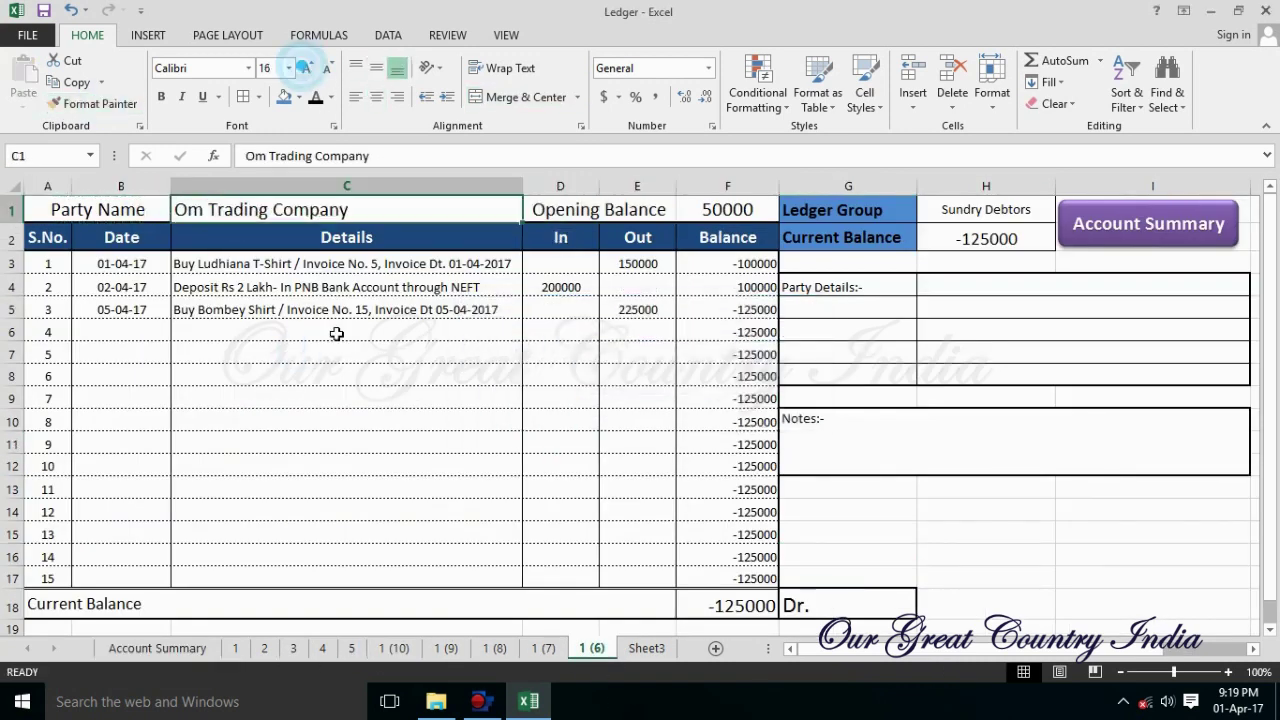
right_click(592, 648)
left_click(640, 474)
type("6")
key("Return")
left_click_drag(580, 648, 380, 648)
Paste Pawan Groups & Company into C1 of 1 (7) and move it after sheet 6.
left_click(157, 648)
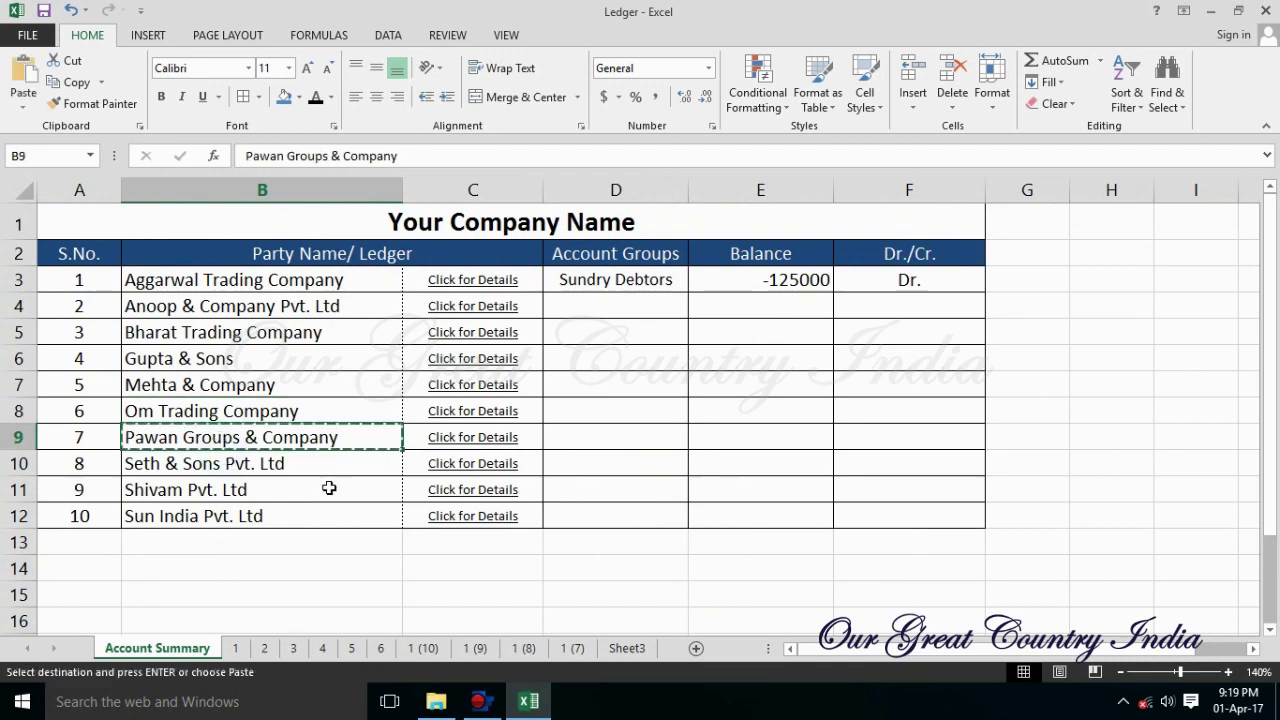
left_click(572, 648)
left_click(346, 209)
key("ctrl+v")
left_click(475, 555)
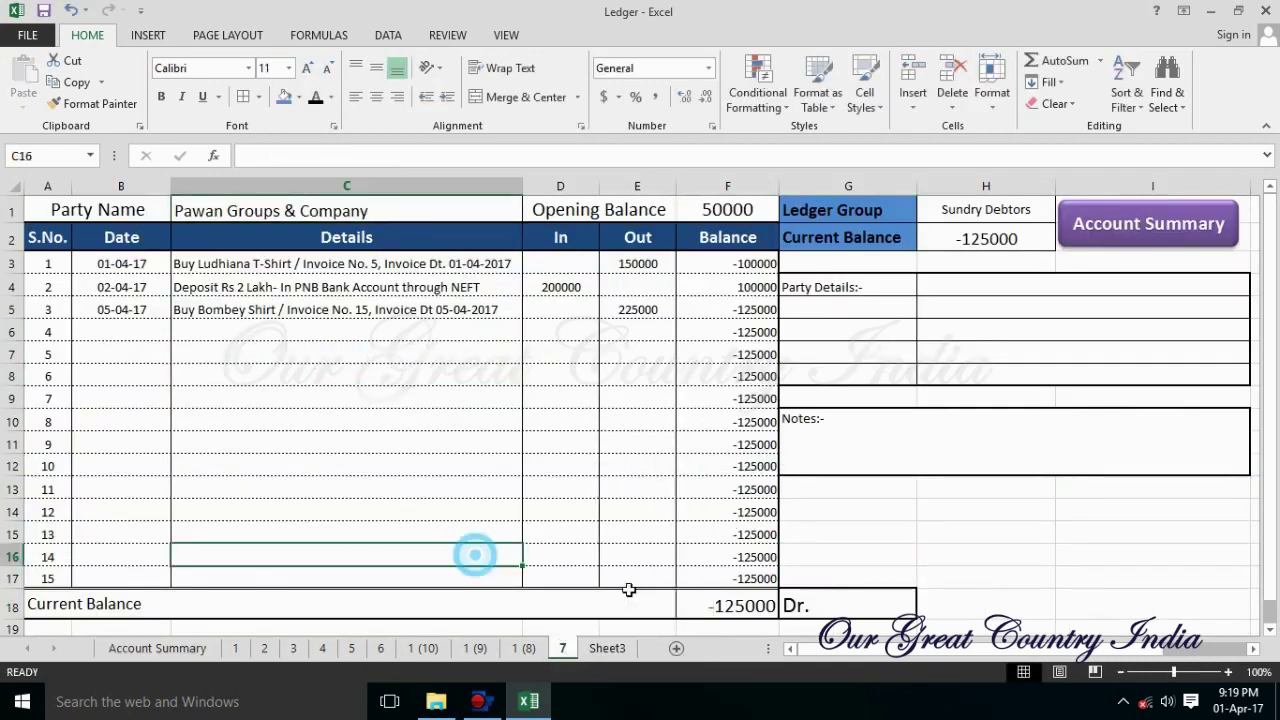
left_click_drag(562, 648, 394, 648)
Paste Seth & Sons Pvt. Ltd into 1 (8), move it after 7, rename it 8.
left_click(157, 648)
left_click(251, 460)
key("ctrl+c")
left_click(530, 648)
key("ctrl+v")
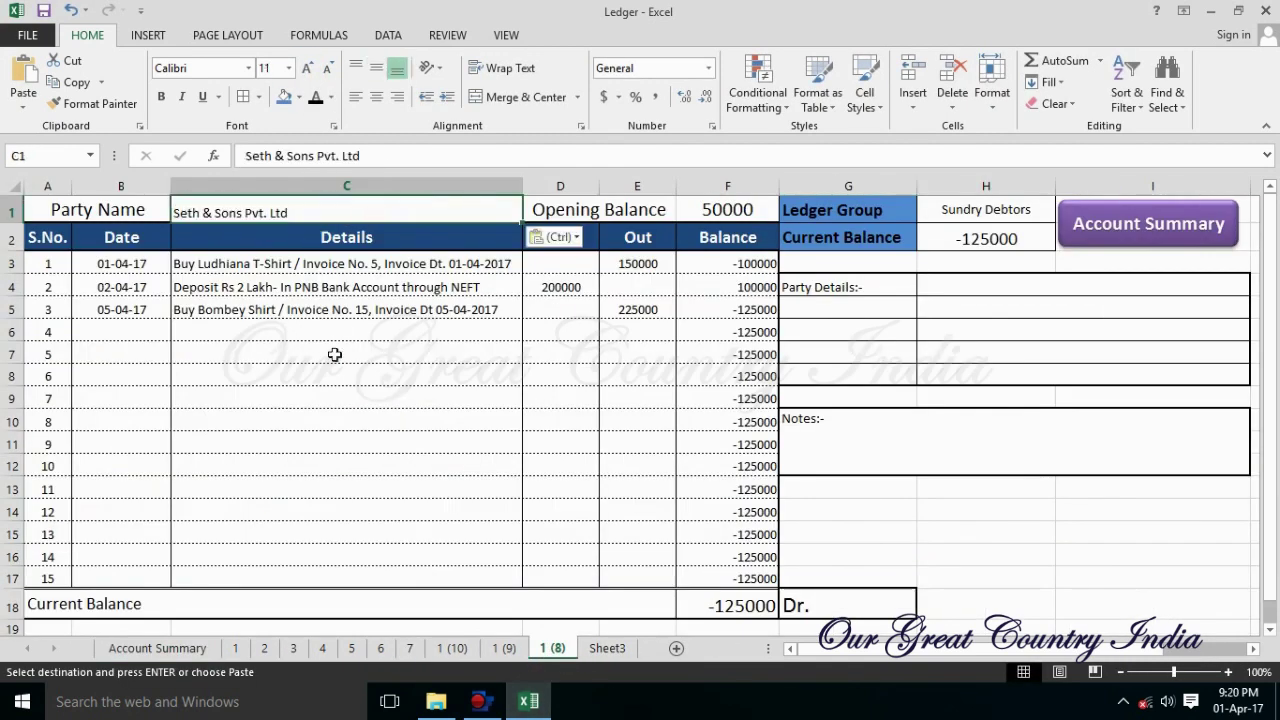
left_click_drag(552, 648, 438, 648)
double_click(438, 648)
type("8")
key("Return")
Paste Shivam Pvt. Ltd into C1 of 1 (9), position it, and rename it 9.
left_click(549, 648)
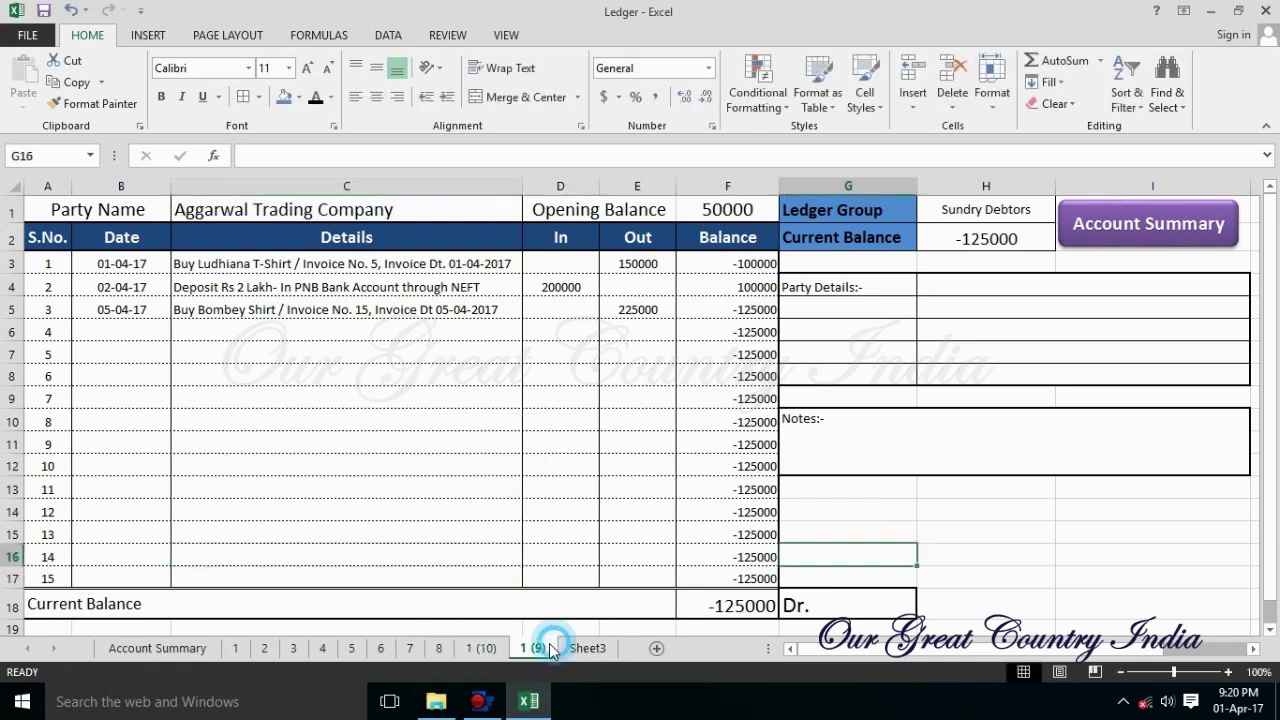
left_click(157, 648)
left_click(257, 423)
key("ctrl+c")
left_click(530, 648)
left_click(297, 209)
key("ctrl+v")
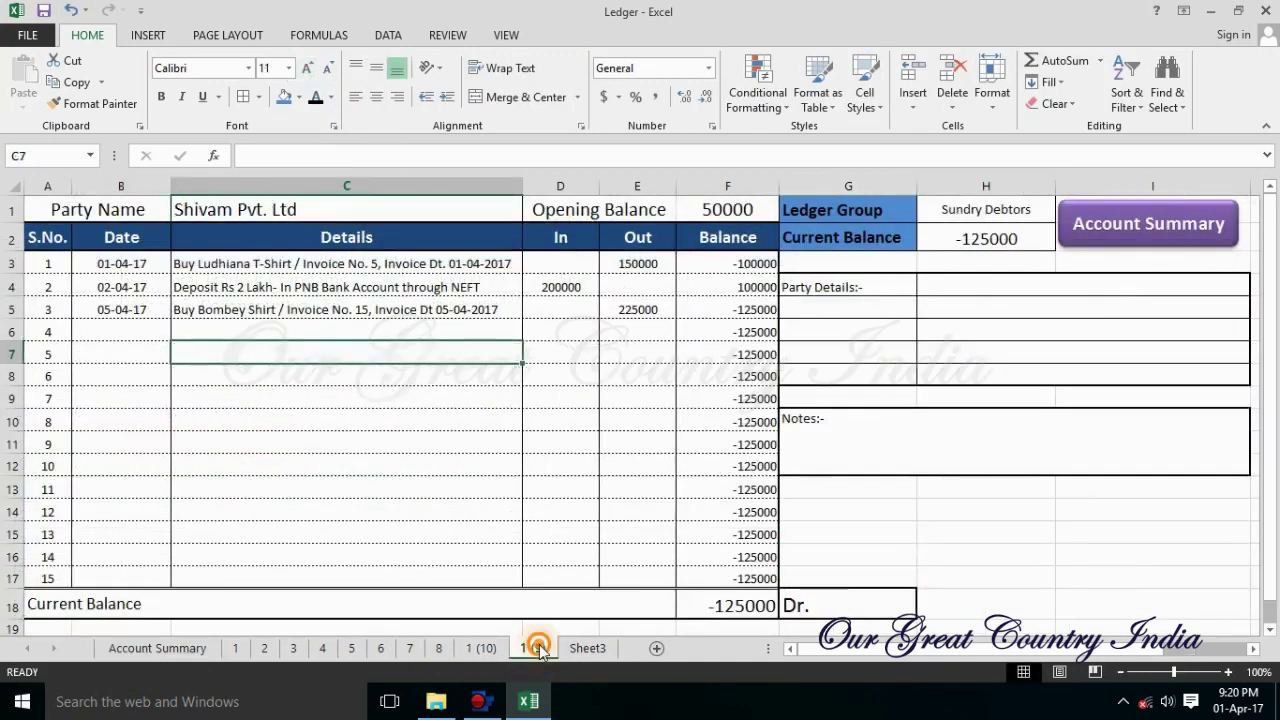
left_click_drag(530, 648, 467, 648)
double_click(467, 648)
type("9")
Rename 1 (10) to 10 and put an enlarged Sun India Pvt. Ltd in its C1.
left_click(500, 648)
key("ctrl+v")
type("10")
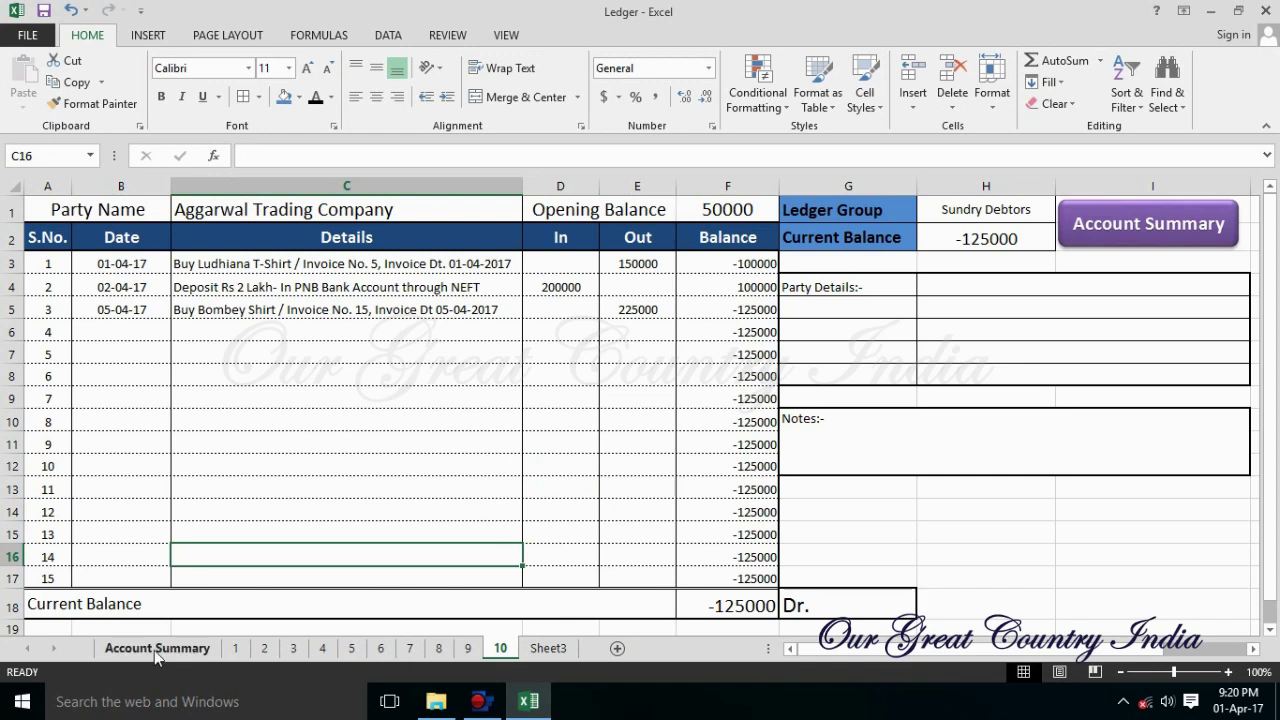
left_click(157, 648)
left_click(257, 514)
key("ctrl+c")
left_click(500, 648)
left_click(306, 212)
key("ctrl+v")
left_click(310, 68)
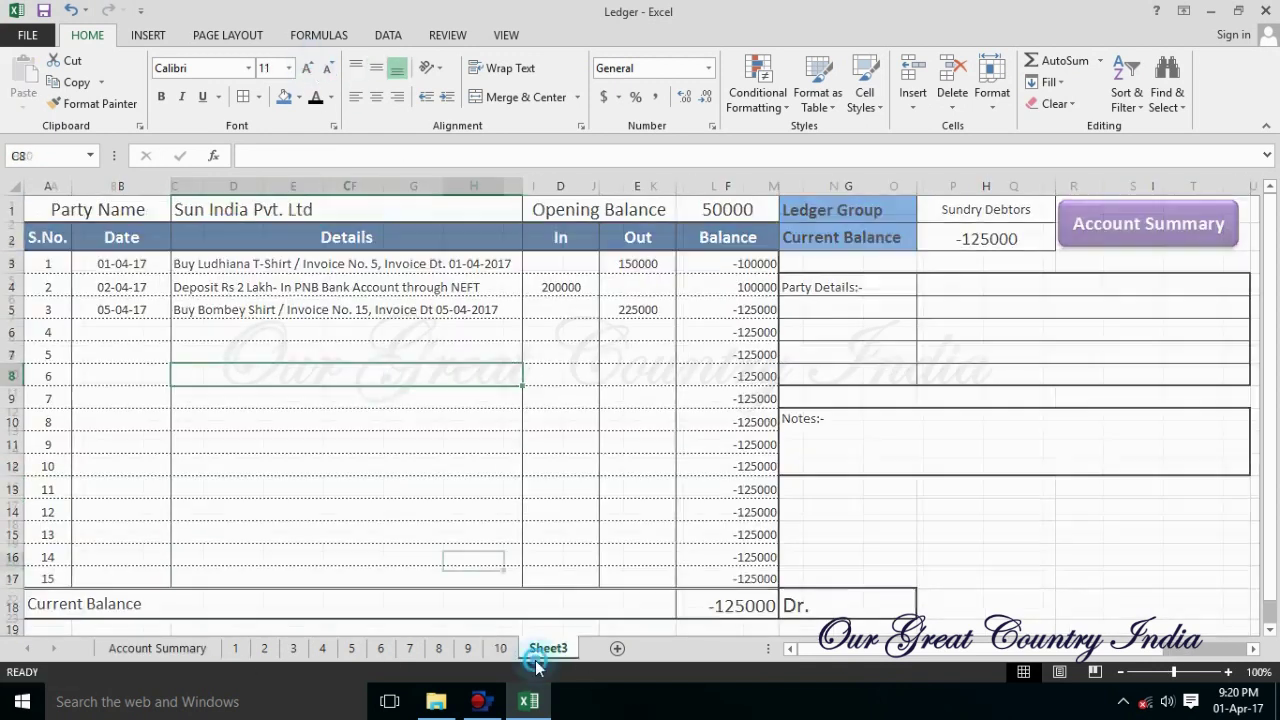
left_click(157, 648)
Copy D3's formatting onto D4:D12 with the Format Painter.
left_click(497, 279)
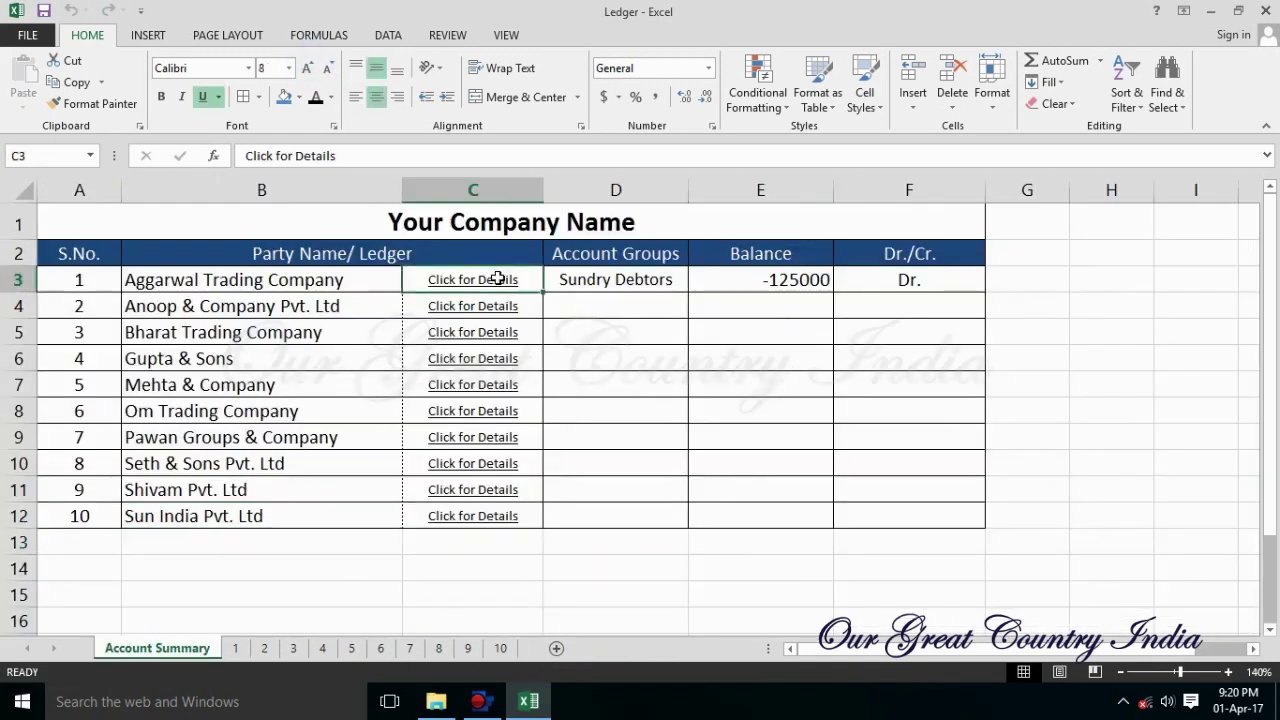
left_click(593, 306)
type("=")
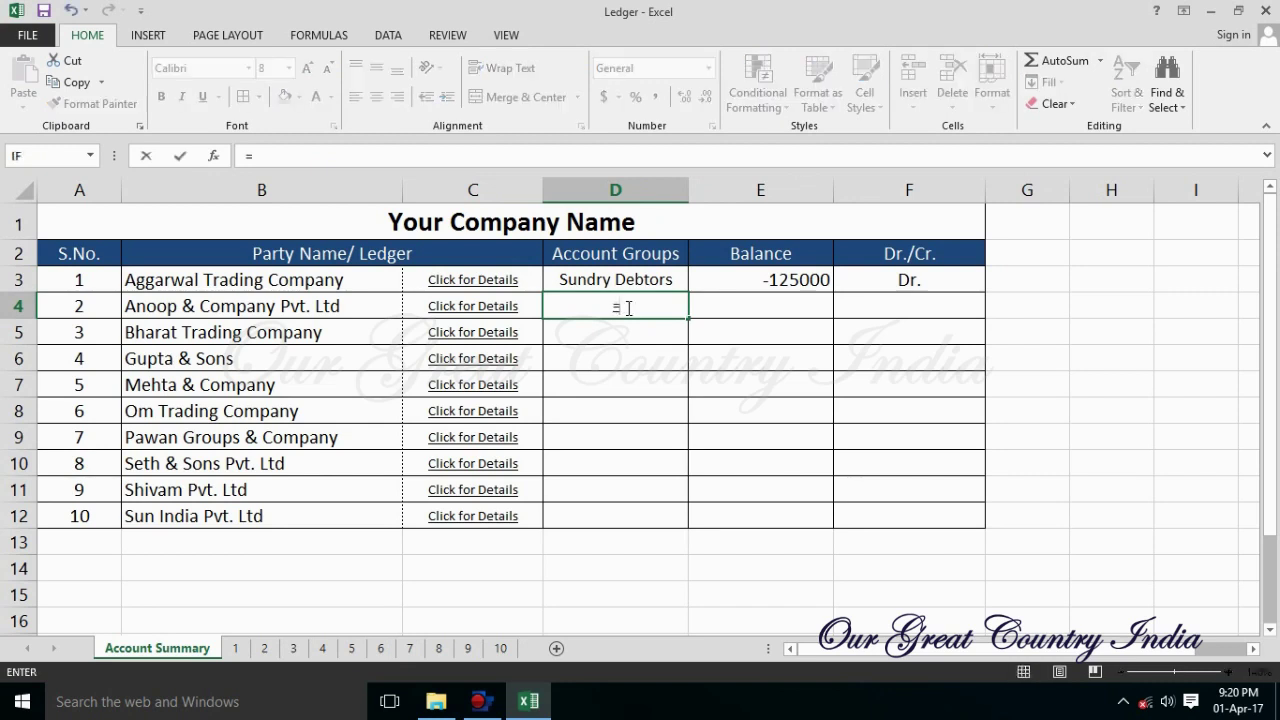
key("Escape")
left_click(640, 280)
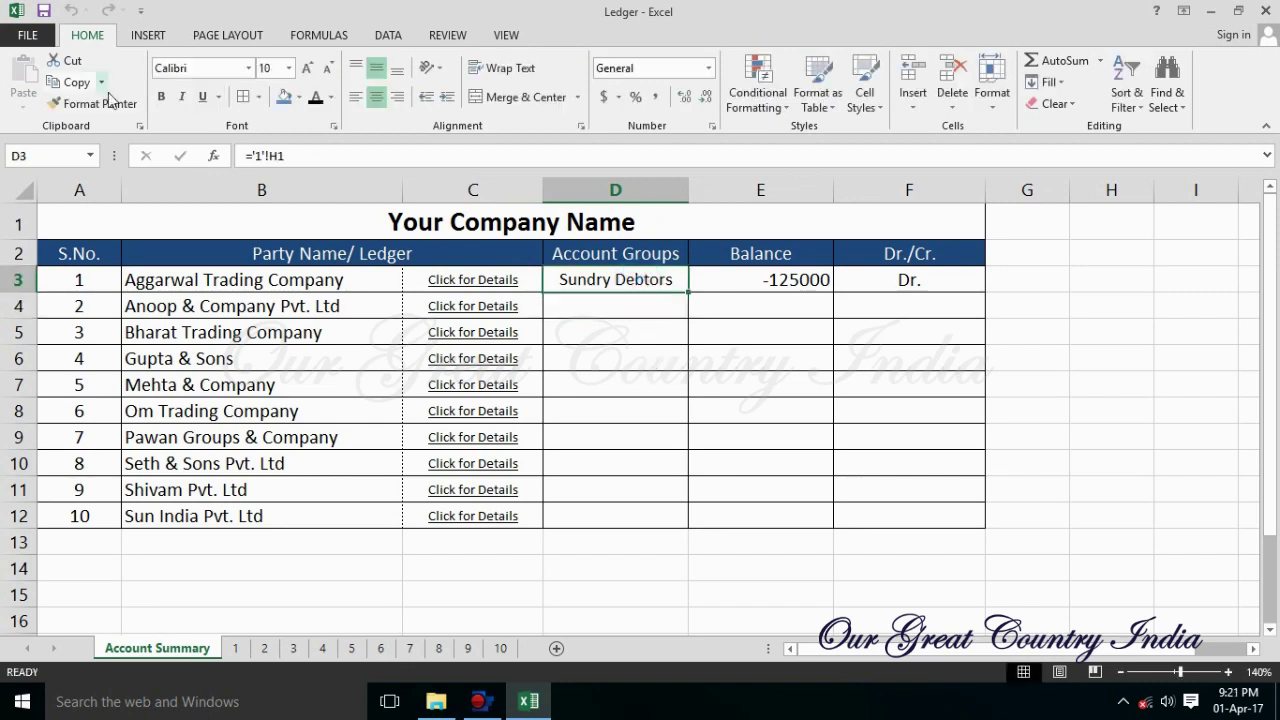
left_click(93, 103)
left_click_drag(615, 306, 629, 514)
left_click(615, 568)
Link D4–D7 to the ledger group cell H1 on party sheets 2–5, showing Sundry Debtors.
left_click(622, 311)
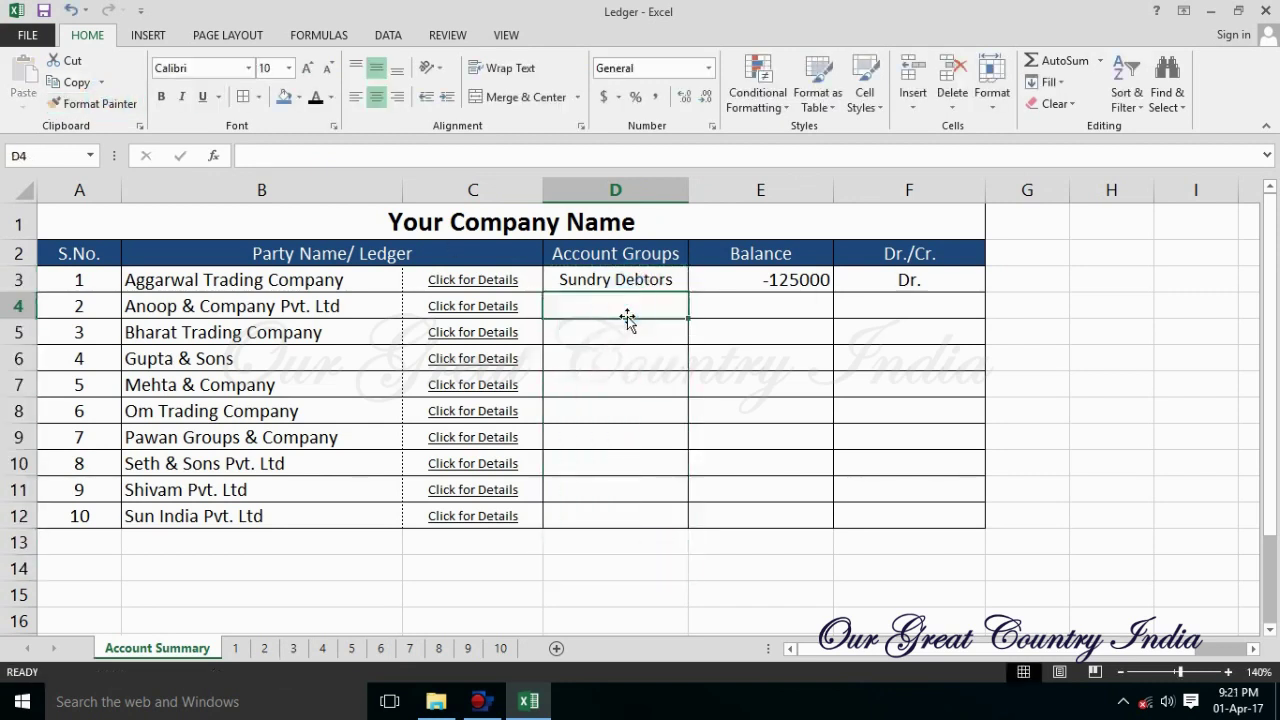
type("=")
left_click(265, 648)
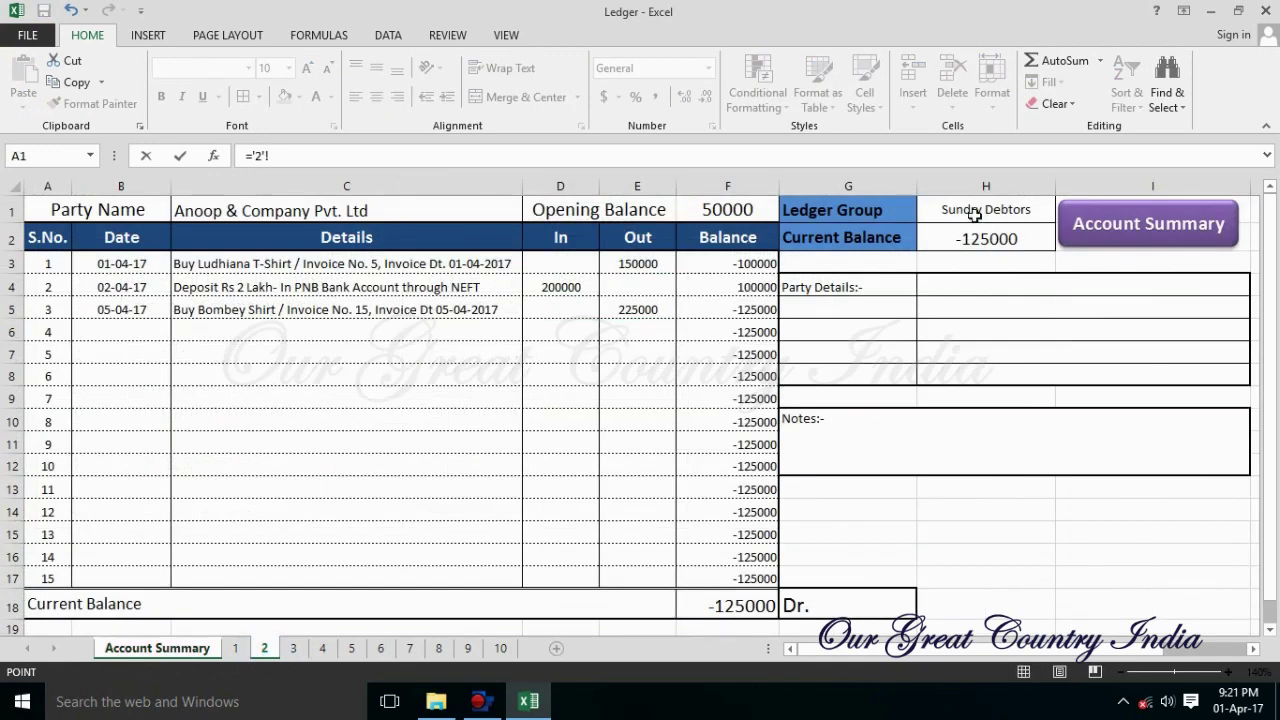
key("Return")
type("=")
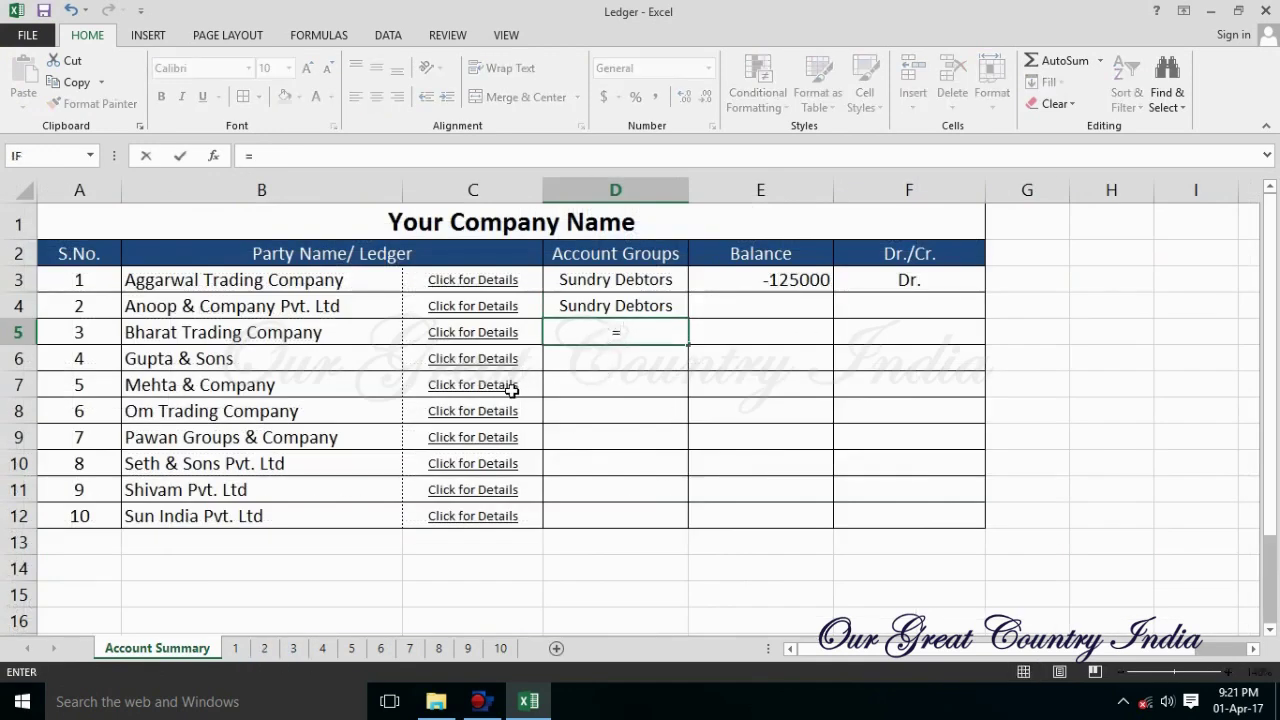
left_click(289, 650)
left_click(986, 212)
key("Return")
type("=")
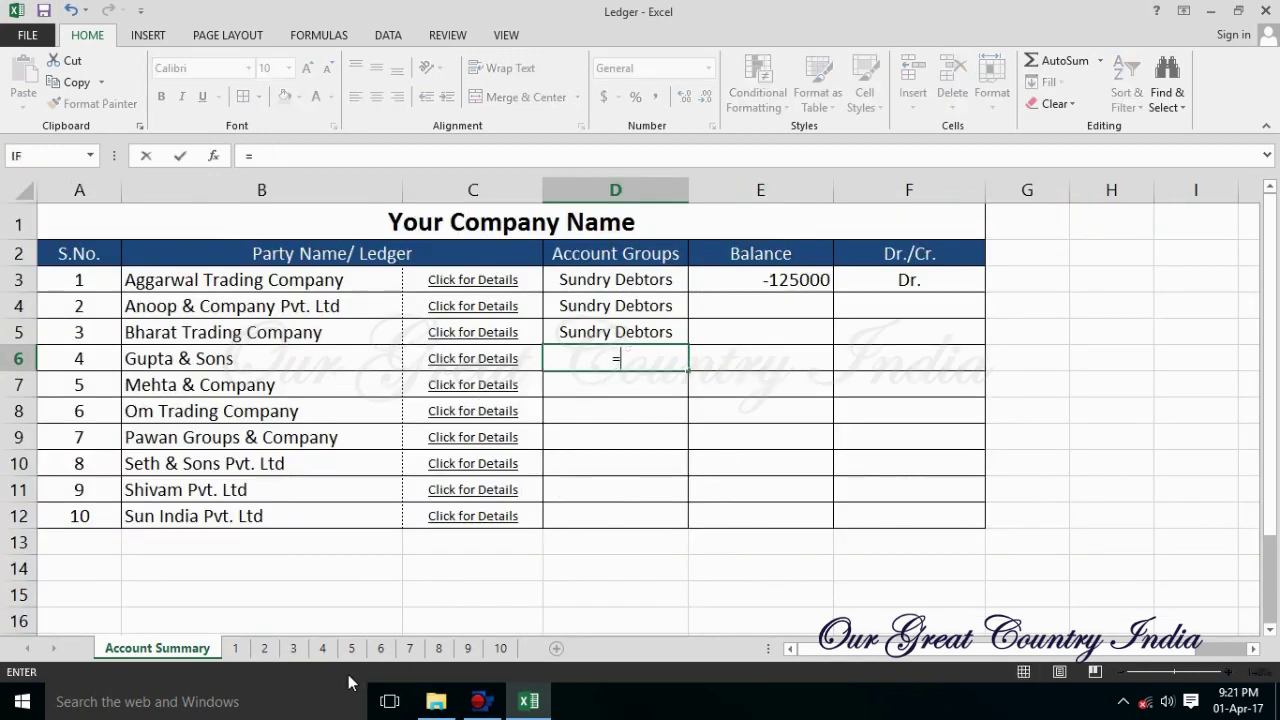
left_click(322, 648)
left_click(990, 210)
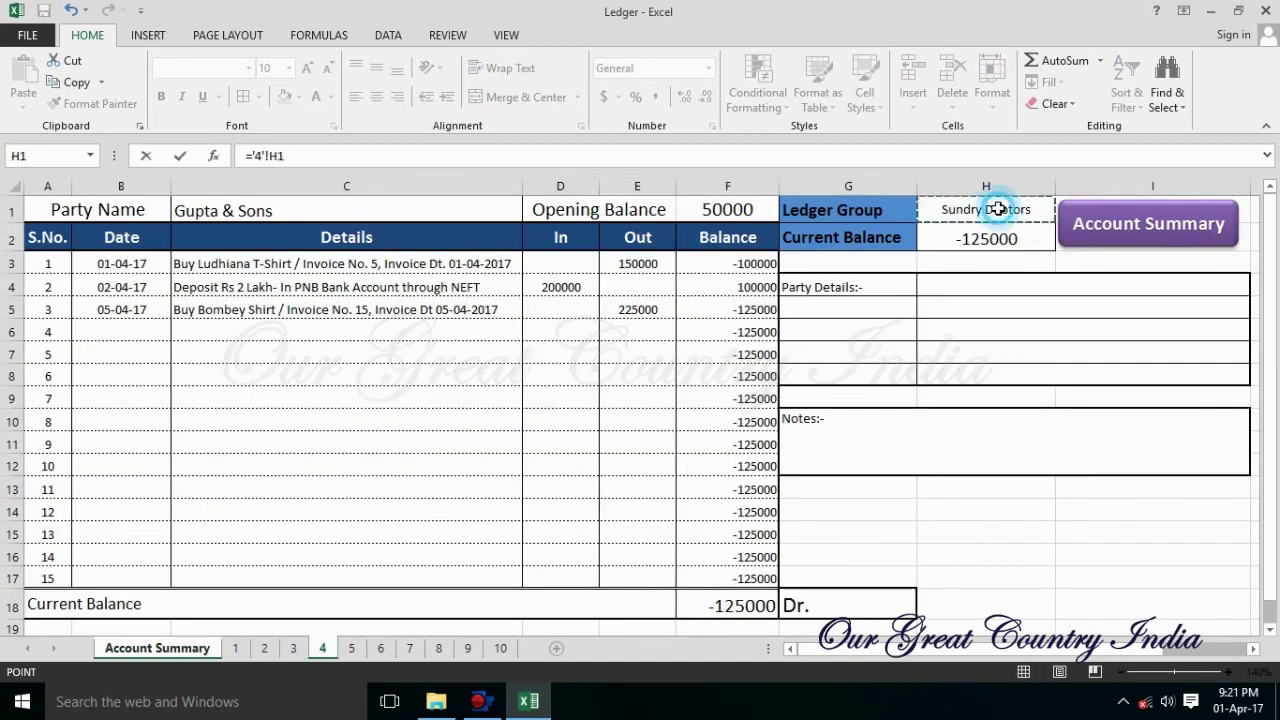
key("Return")
type("=")
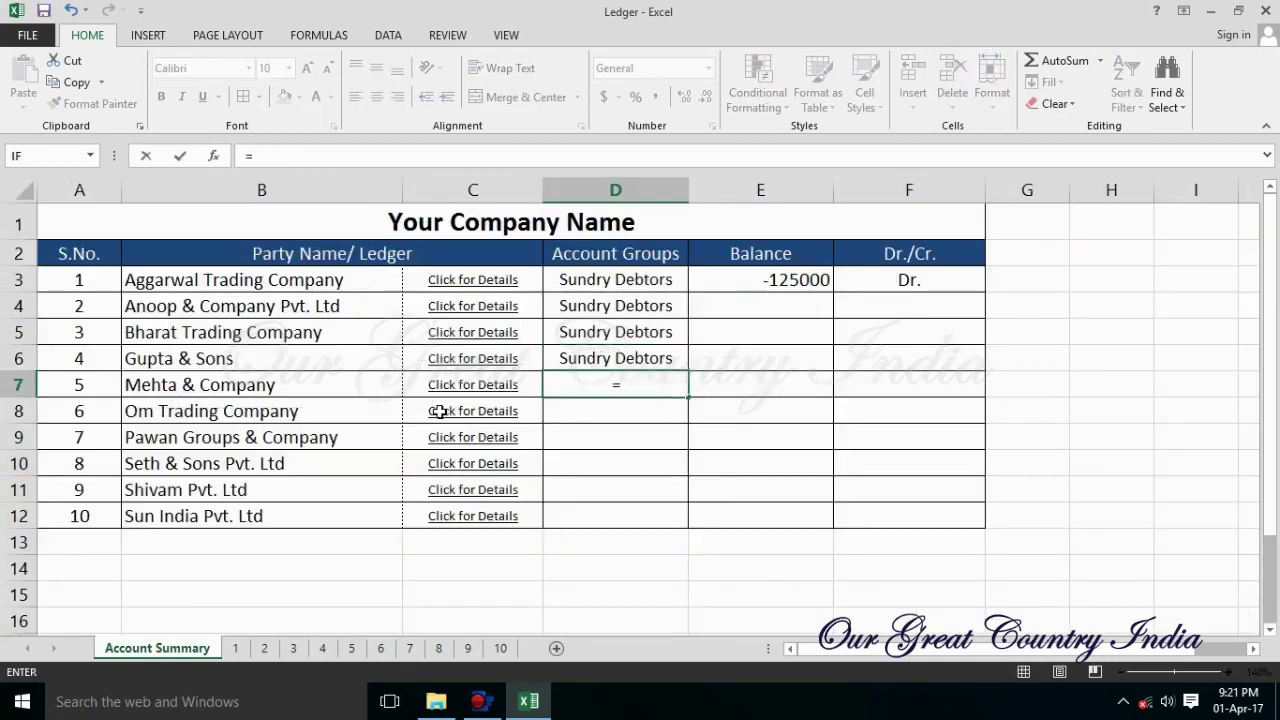
left_click(351, 648)
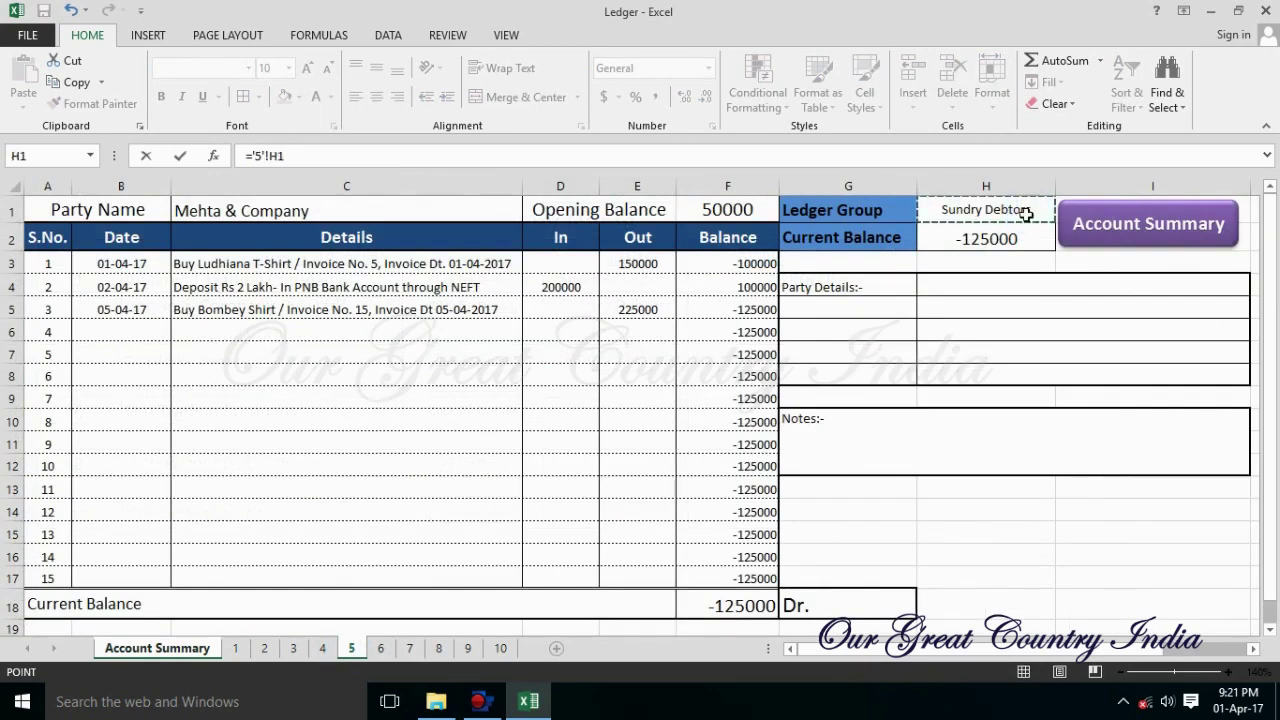
key("Return")
Link D8–D11 to H1 on party sheets 6–9, and start D12's link to sheet 10.
type("=")
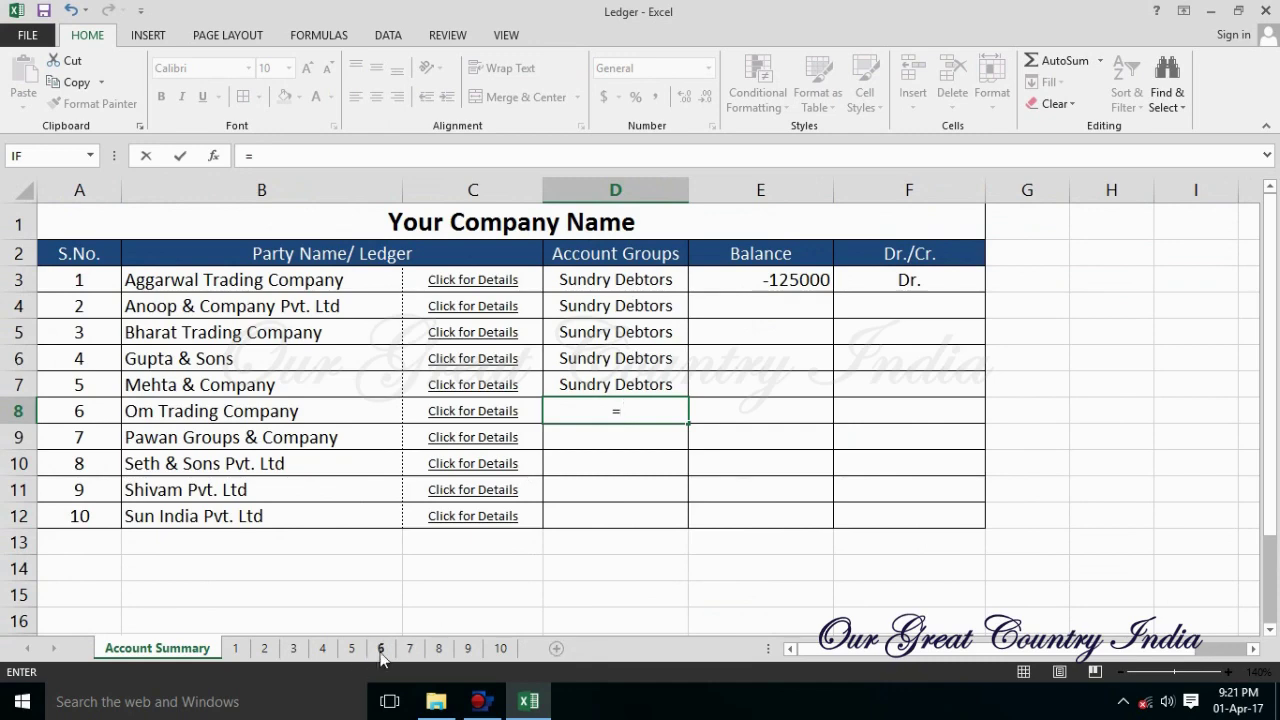
left_click(380, 648)
key("Return")
type("=")
left_click(409, 648)
left_click(985, 210)
key("Return")
type("=")
left_click(438, 648)
left_click(990, 210)
key("Return")
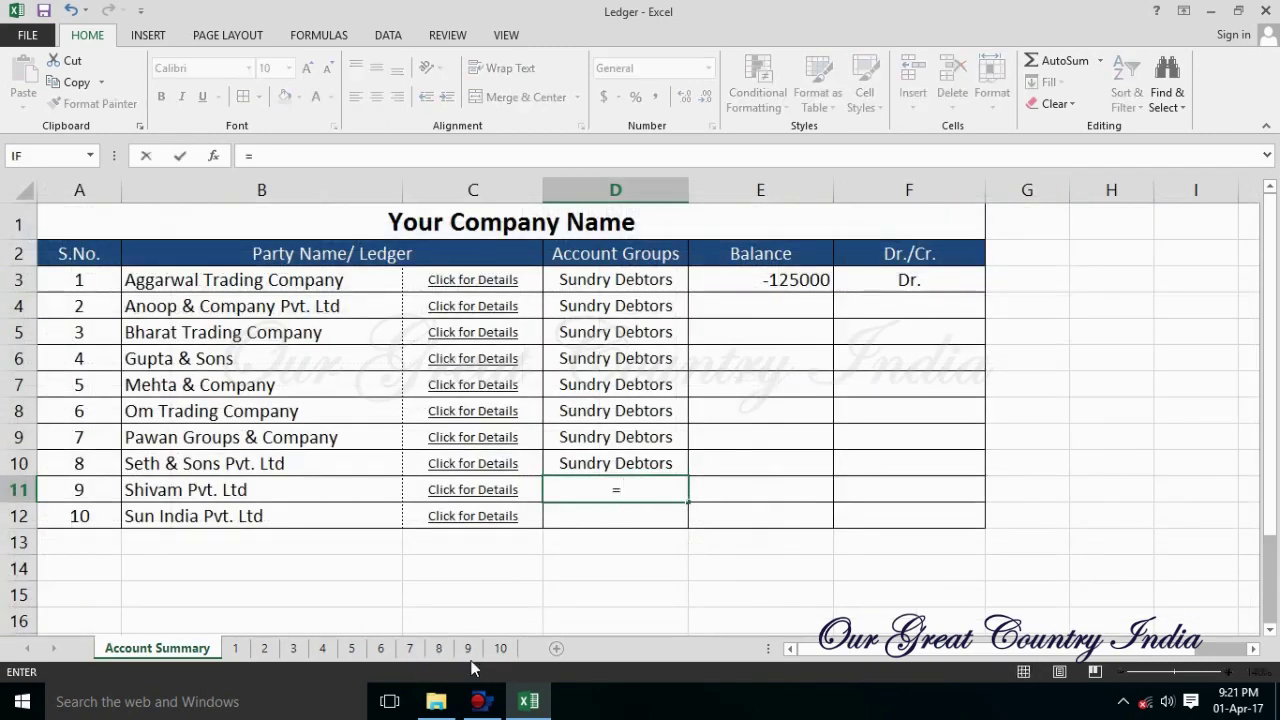
left_click(467, 648)
left_click(945, 205)
key("Return")
type("=")
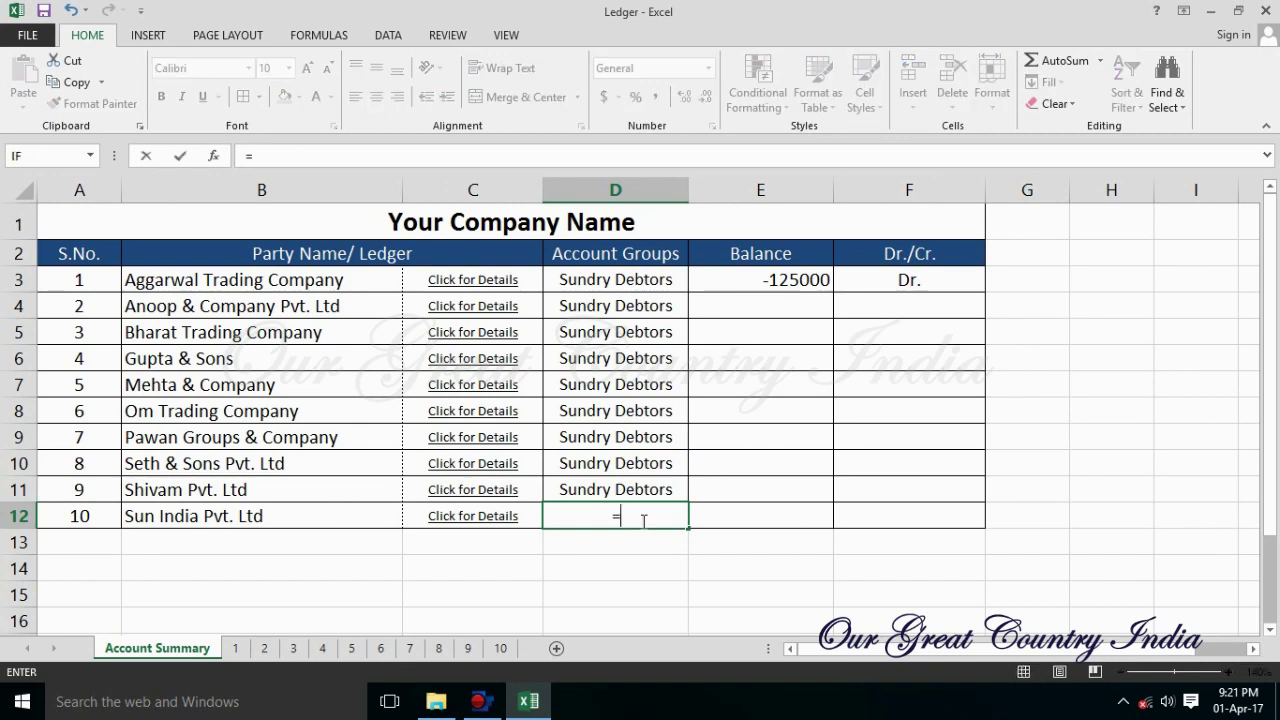
left_click(500, 650)
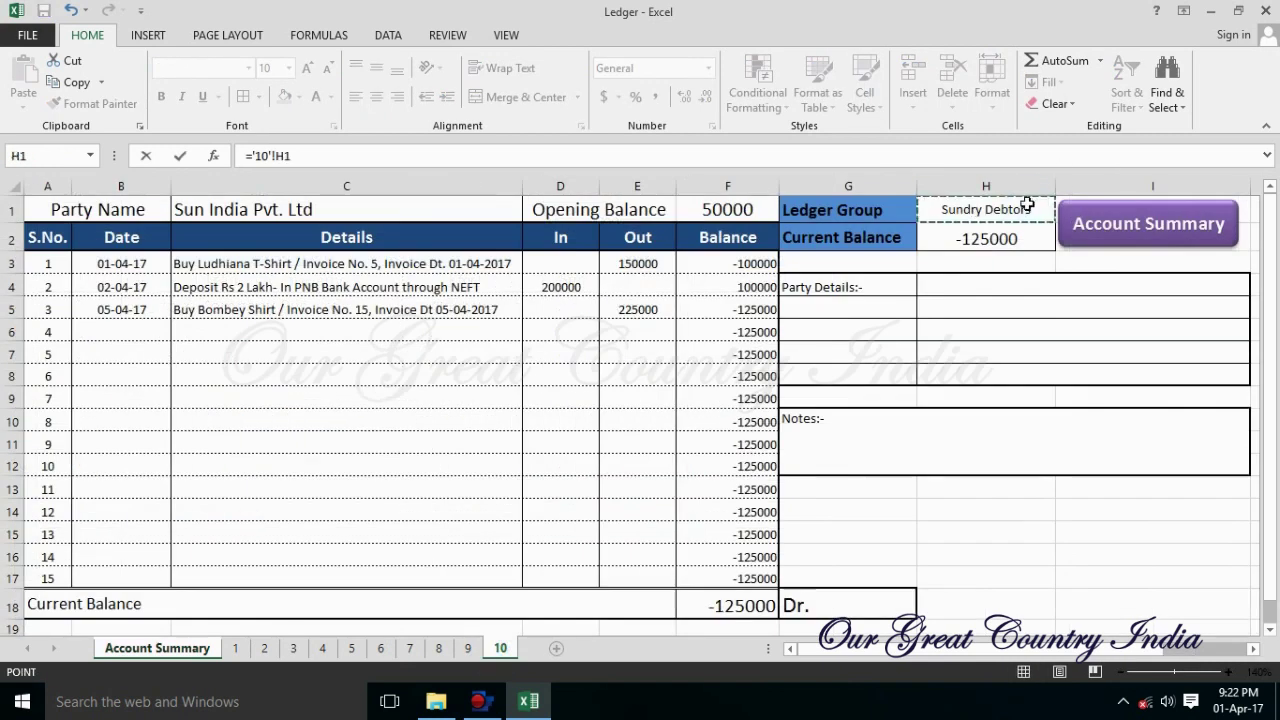
Finish D12's sheet 10 group link, then link E4–E7 to H2 on party sheets 2–5.
key("Return")
left_click(780, 298)
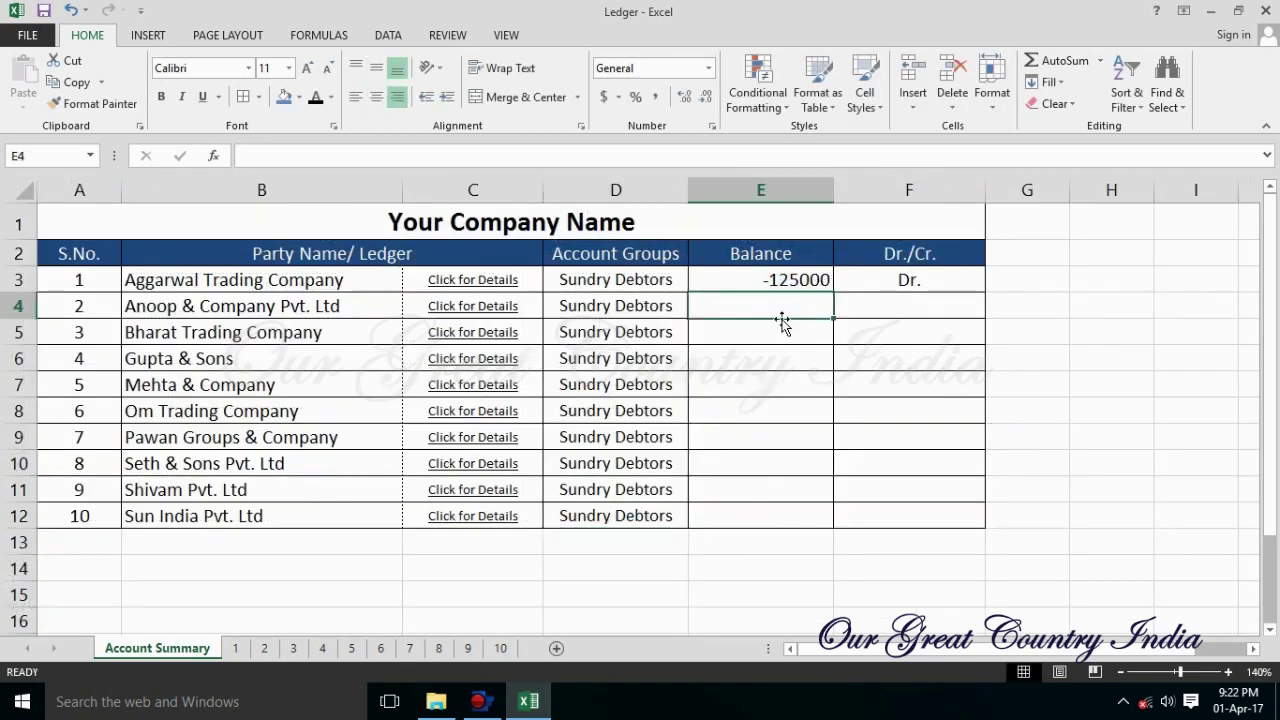
type("=")
left_click(265, 649)
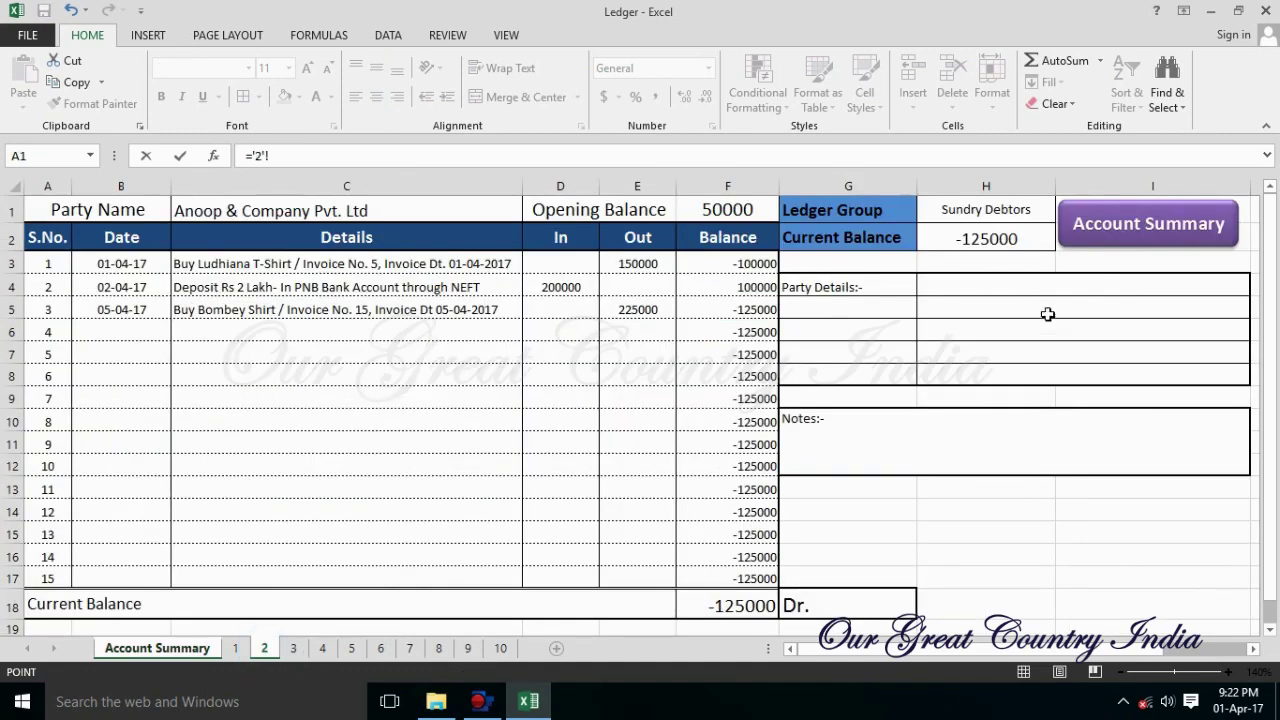
key("Return")
type("=")
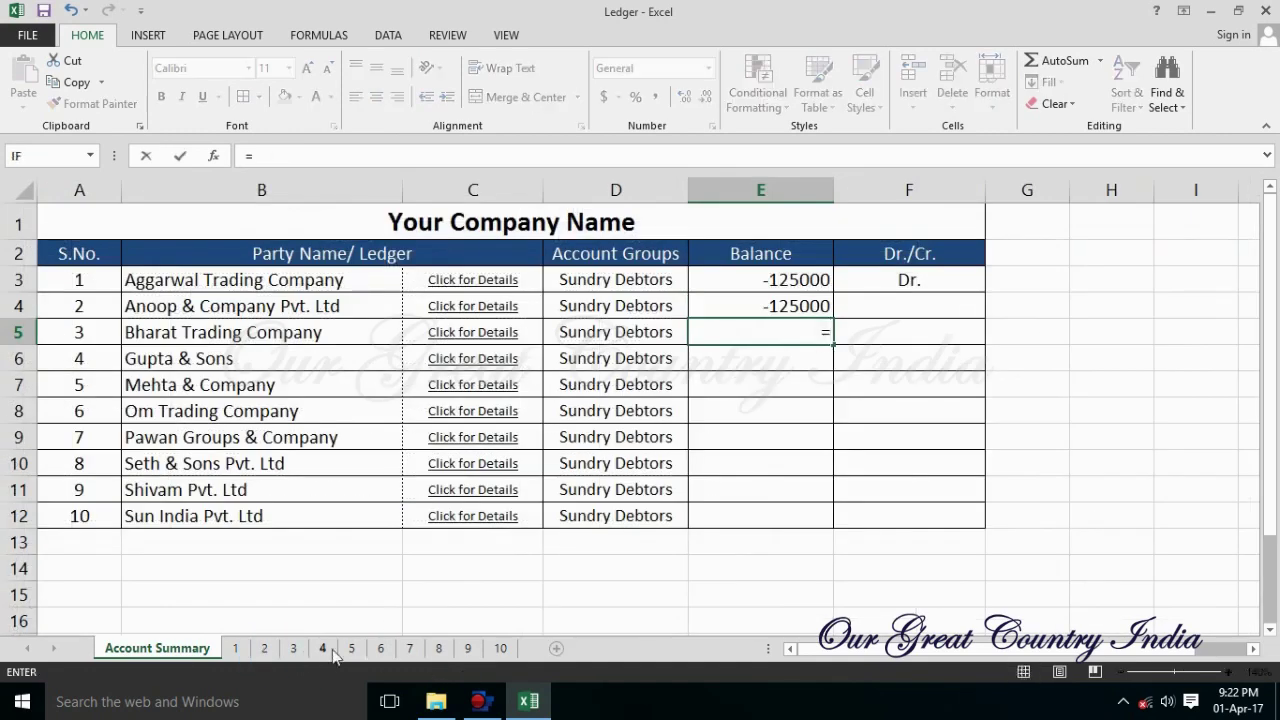
left_click(293, 648)
left_click(991, 238)
key("Return")
left_click(322, 648)
type("=")
left_click(322, 648)
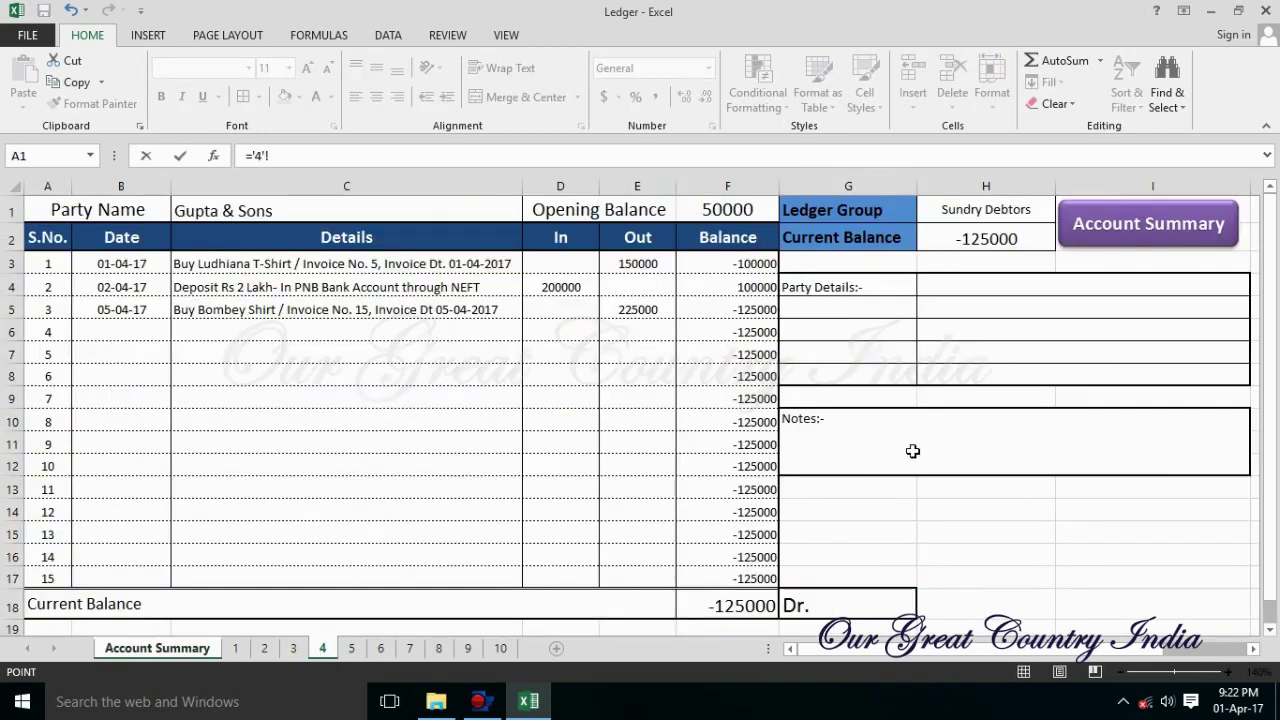
key("Return")
type("=")
left_click(351, 648)
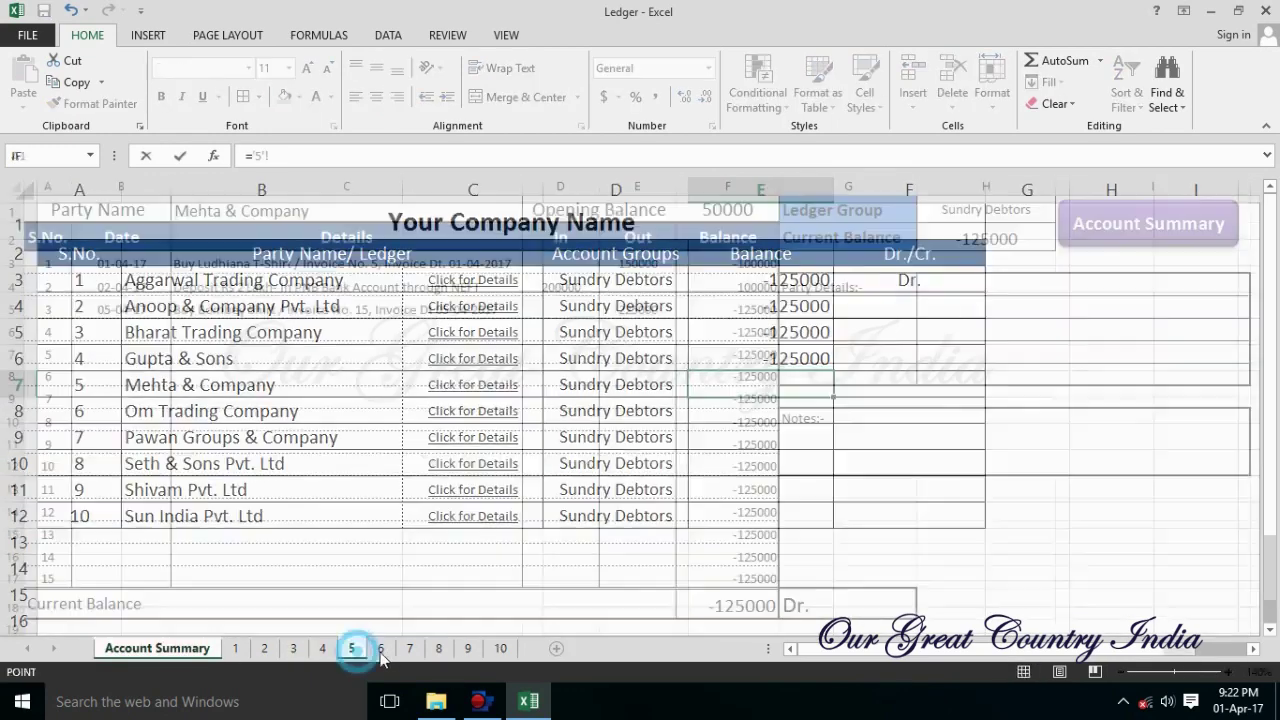
left_click(958, 254)
key("Return")
Link E8–E12 to the current balance H2 on party sheets 6–10, each showing -125000.
type("=")
left_click(380, 648)
left_click(1040, 237)
key("Return")
type("=")
left_click(409, 648)
left_click(1006, 246)
key("Return")
type("=")
left_click(438, 648)
left_click(986, 238)
key("Return")
type("=")
left_click(960, 240)
key("Return")
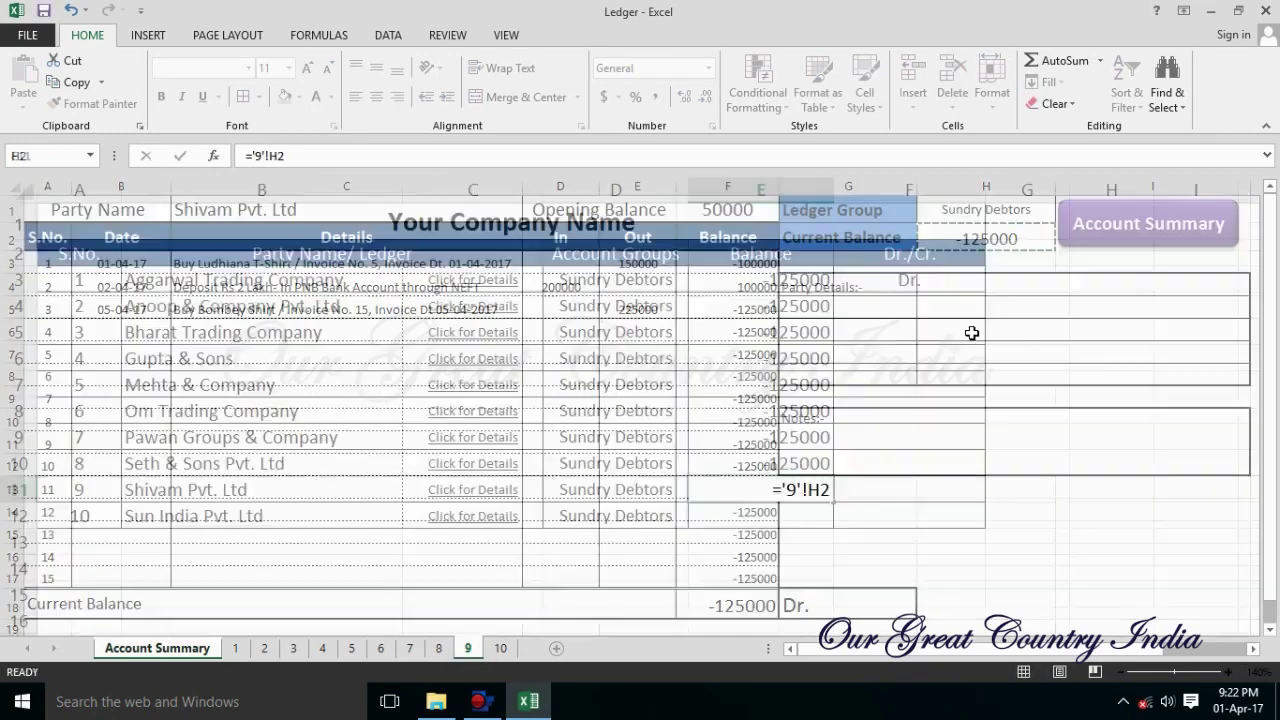
type("=")
left_click(500, 648)
left_click(1091, 234)
key("Return")
left_click(1091, 531)
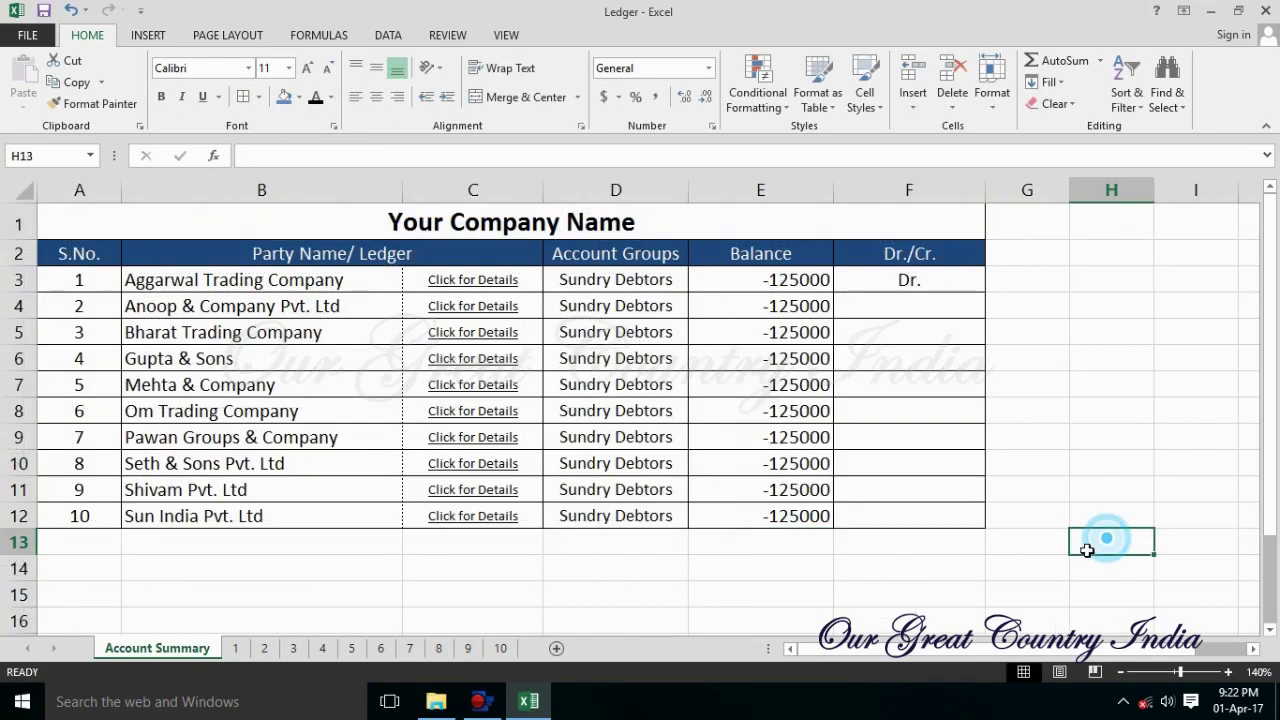
left_click(906, 312)
Link F4–F8 to each party sheet's Dr./Cr. cell G18, showing Dr.
type("=")
left_click(245, 648)
left_click(811, 612)
key("Return")
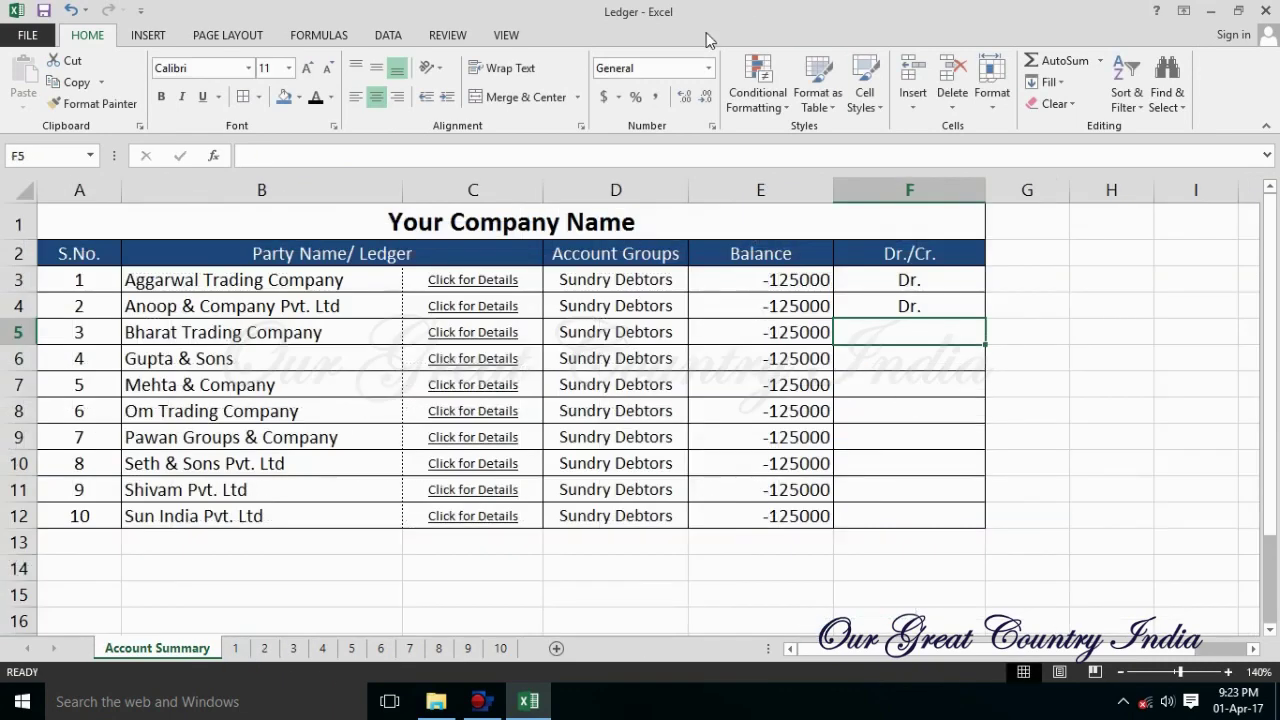
type("=")
left_click(296, 649)
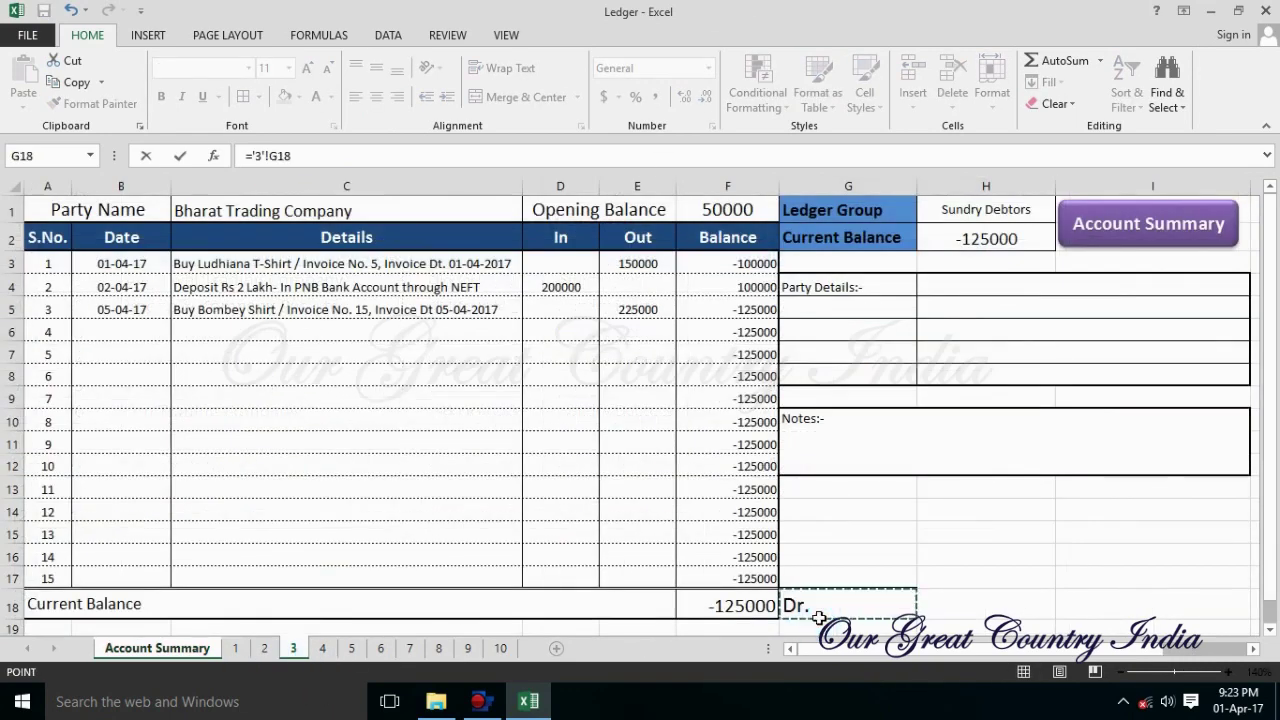
key("Return")
type("=")
left_click(322, 648)
key("Escape")
type("=")
left_click(351, 648)
key("Return")
type("=")
left_click(379, 648)
left_click(835, 605)
key("Return")
Link F9–F12 to G18 on party sheets 7–10, so each row reads Dr.
type("=")
left_click(409, 648)
left_click(835, 606)
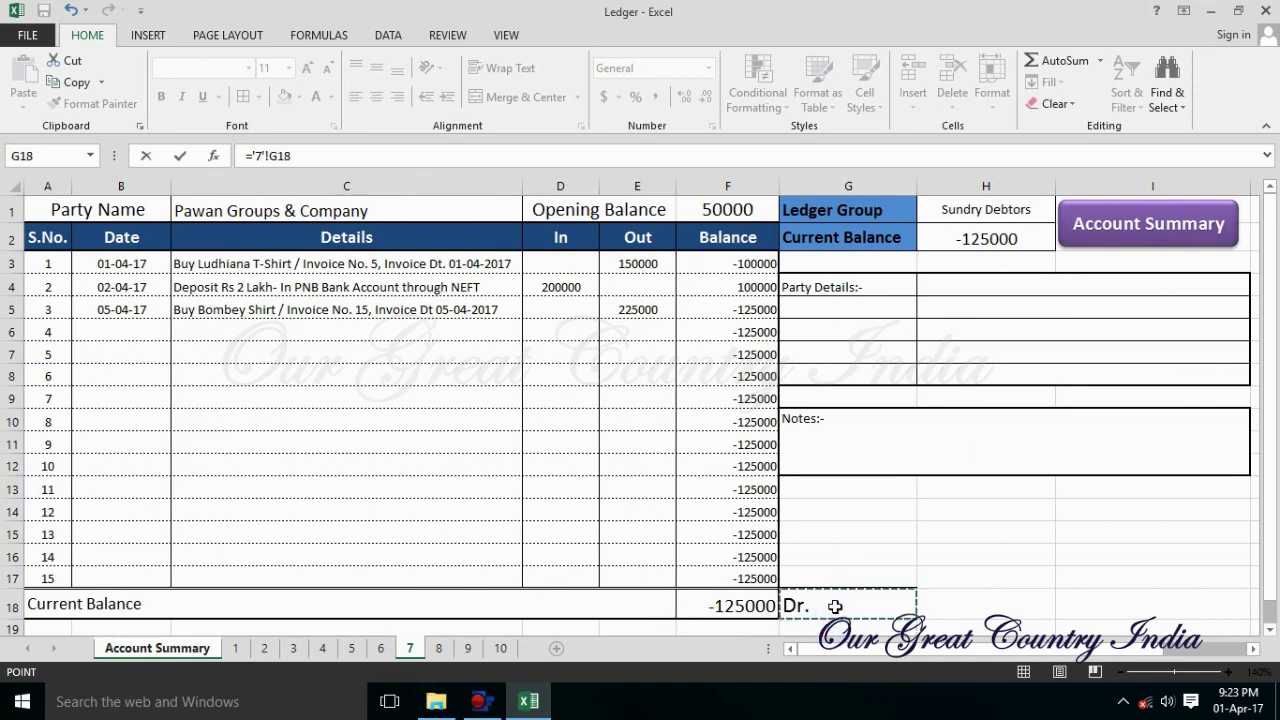
key("Return")
type("=")
left_click(438, 648)
left_click(835, 605)
key("Return")
key("equal")
left_click(467, 648)
left_click(835, 605)
key("Return")
key("equal")
left_click(500, 648)
left_click(817, 517)
key("Return")
left_click(1110, 515)
left_click(483, 278)
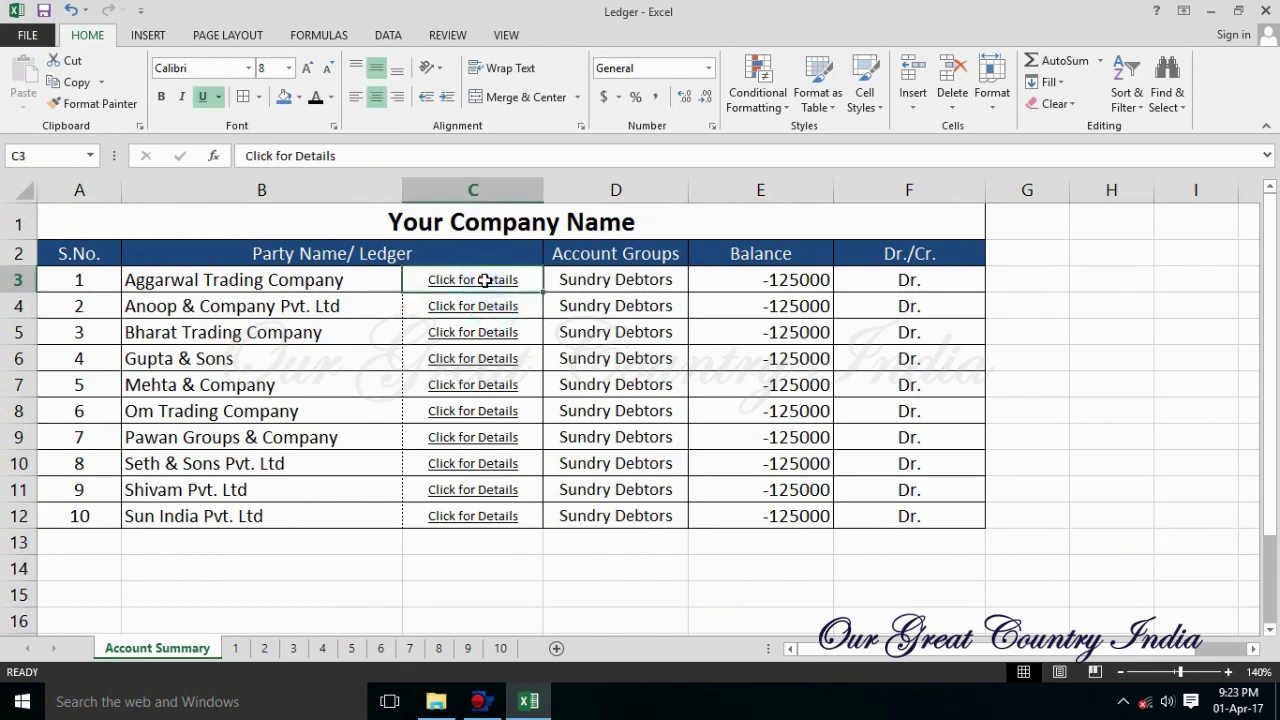
Hyperlink C3, C4 and C5 to ledger sheets 1, 2 and 3 within this workbook.
right_click(485, 281)
left_click(1029, 315)
left_click(1029, 310)
left_click(441, 278)
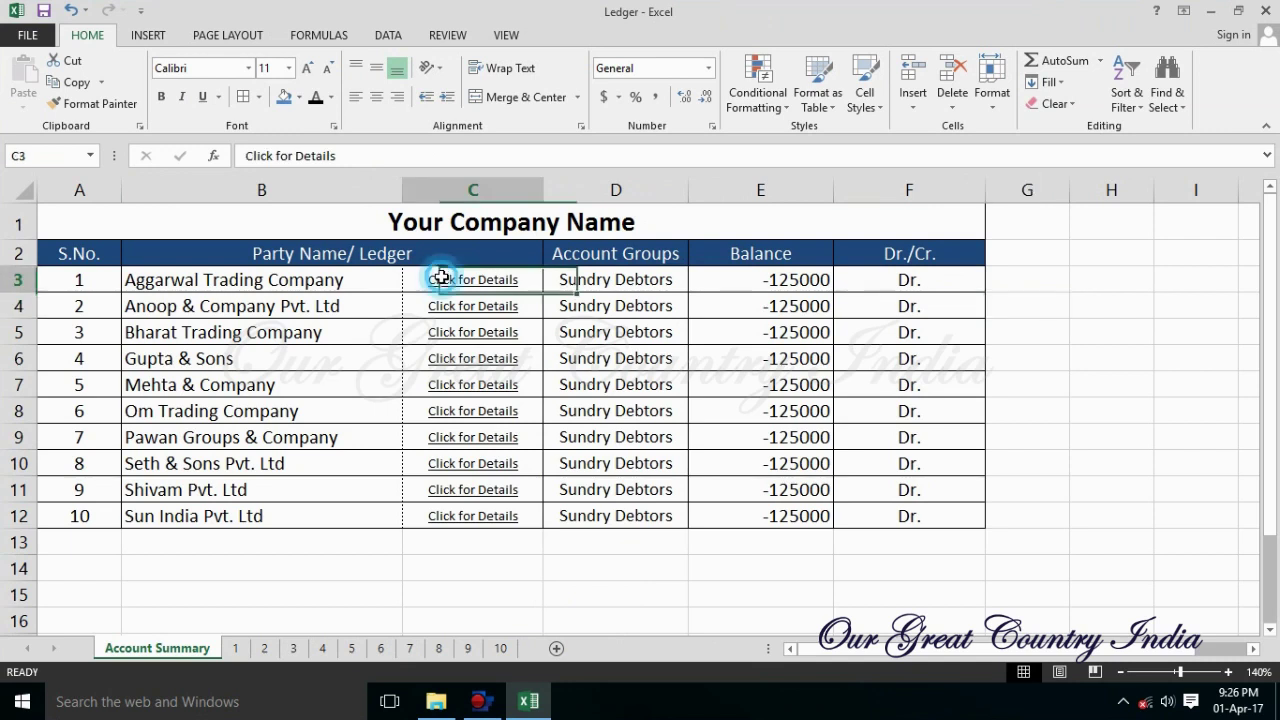
right_click(464, 279)
left_click(540, 643)
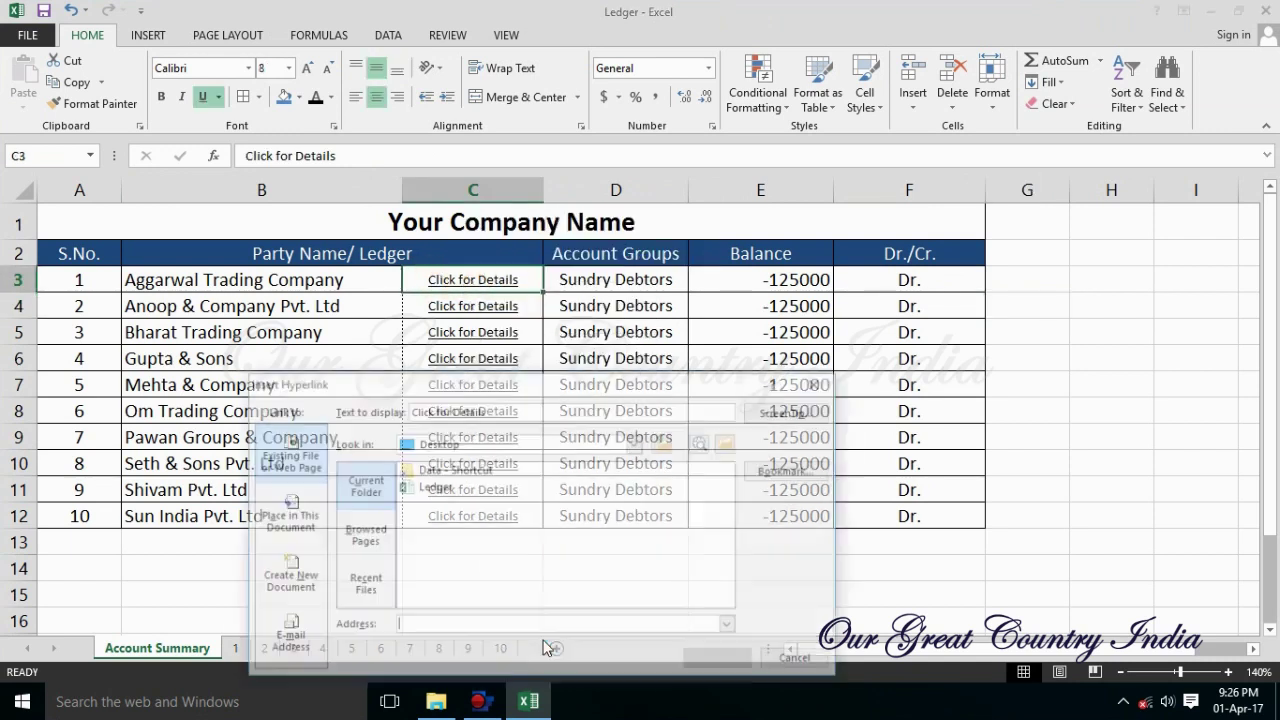
left_click(300, 509)
left_click(380, 527)
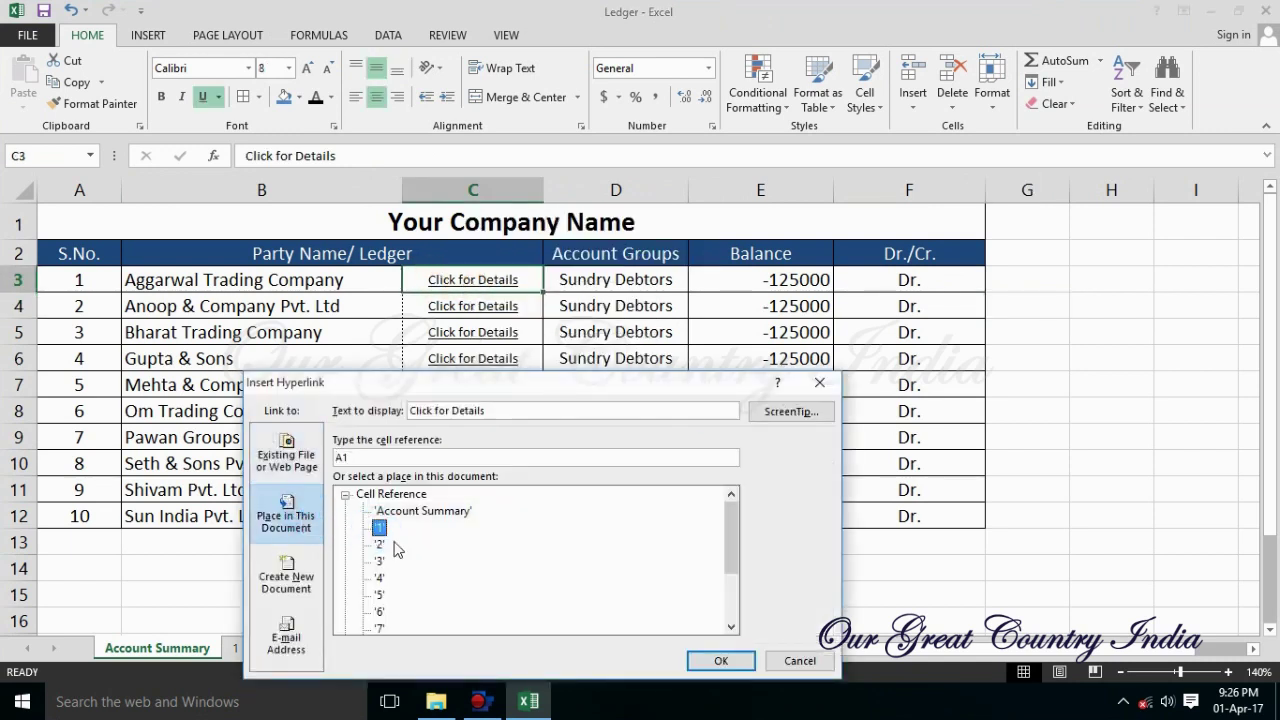
left_click(704, 662)
left_click(500, 304)
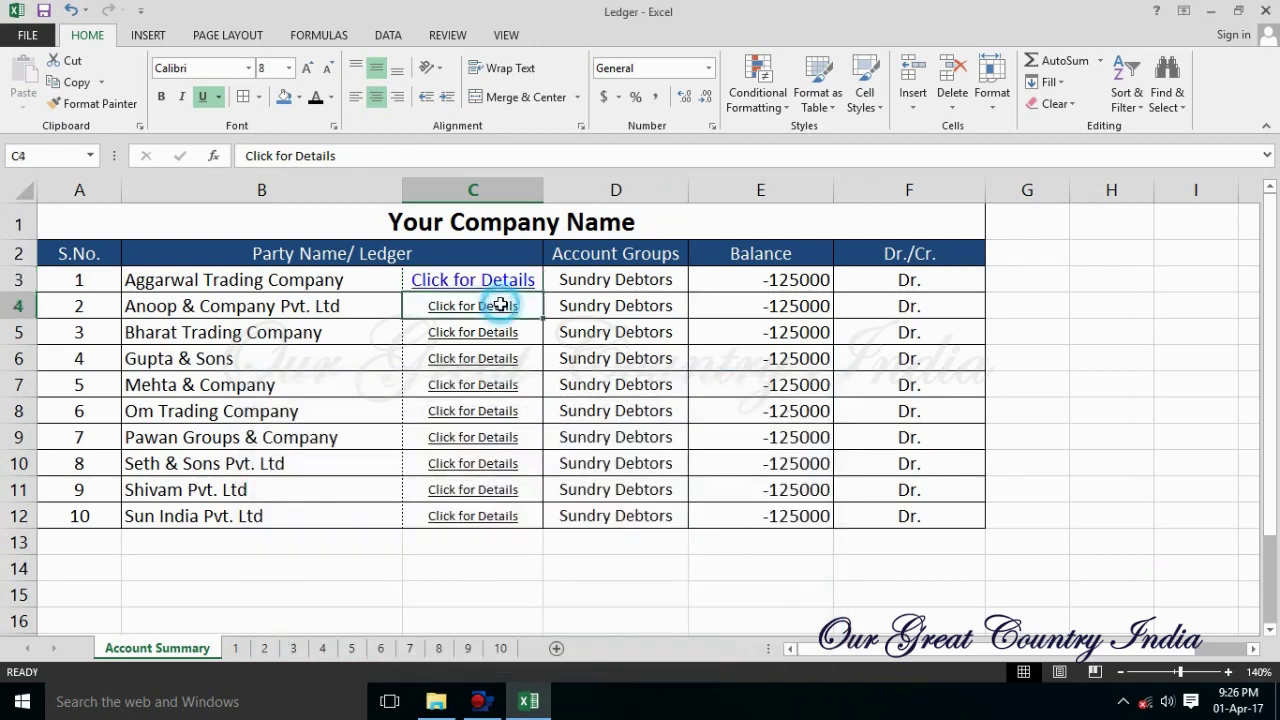
right_click(502, 304)
left_click(560, 665)
left_click(386, 544)
left_click(704, 662)
right_click(484, 330)
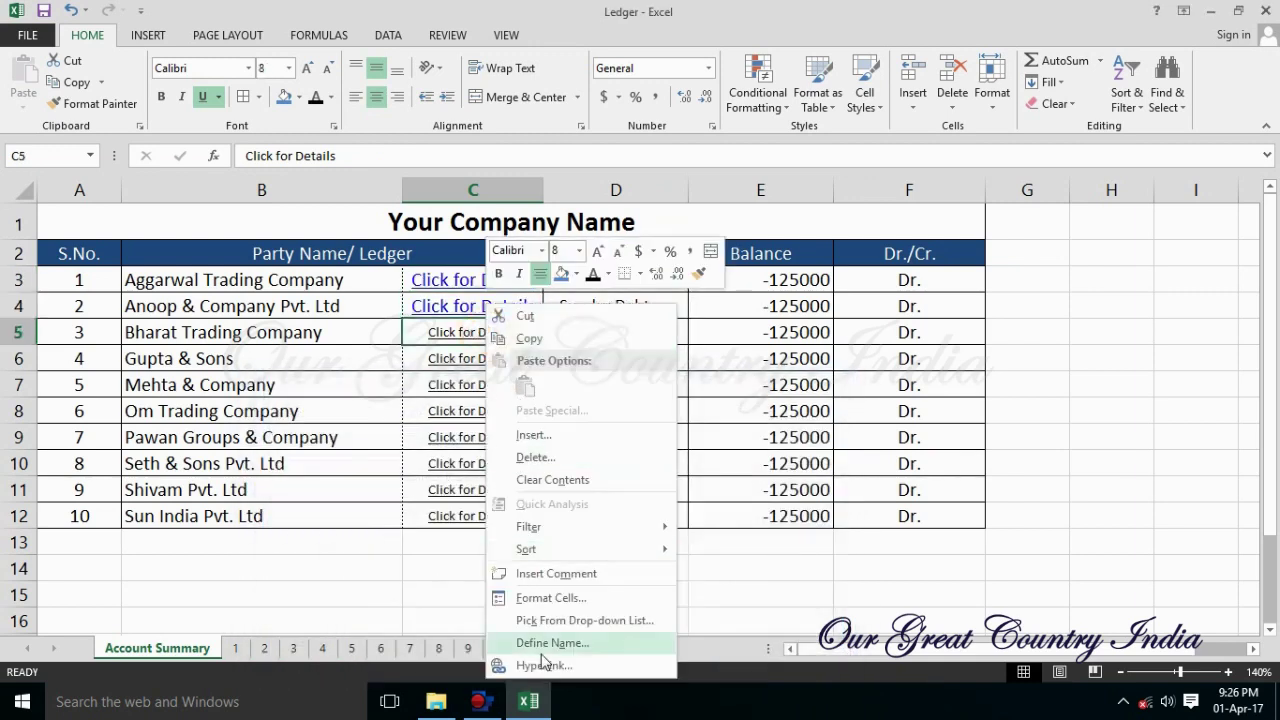
left_click(540, 665)
left_click(379, 562)
left_click(713, 661)
Hyperlink C6 through C9 to ledger sheets 4, 5, 6 and 7.
left_click(469, 366)
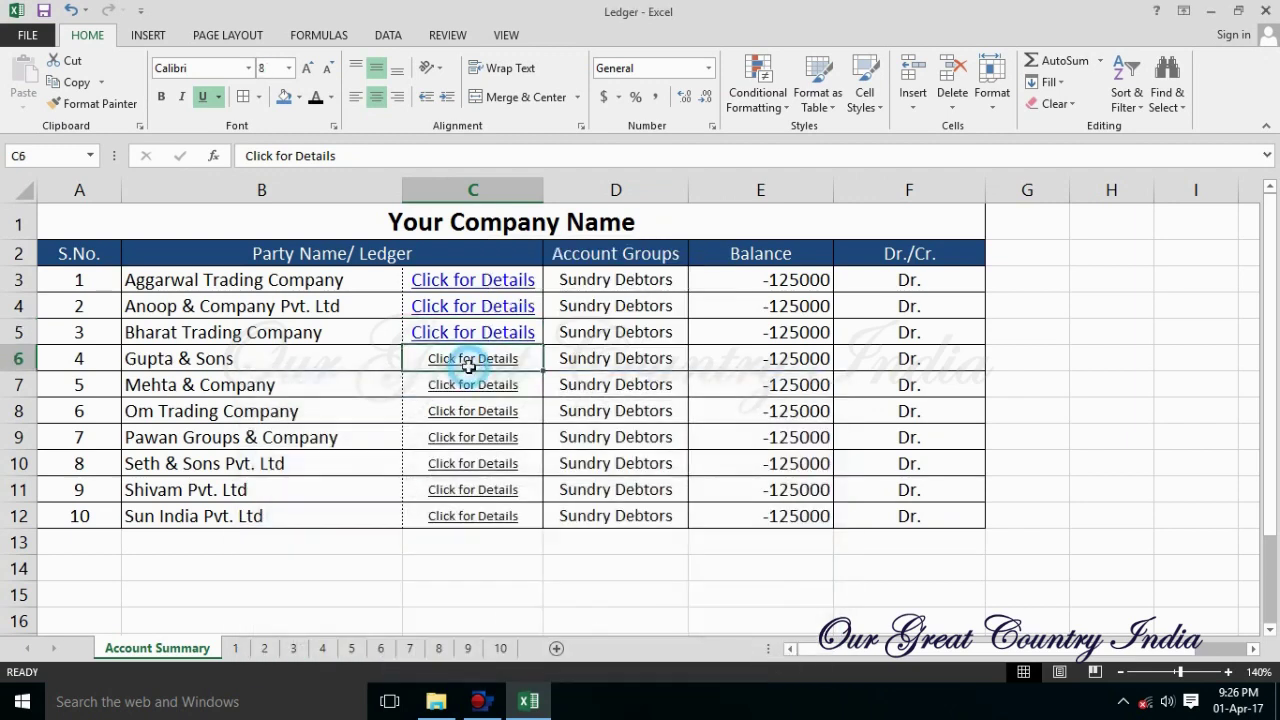
right_click(522, 362)
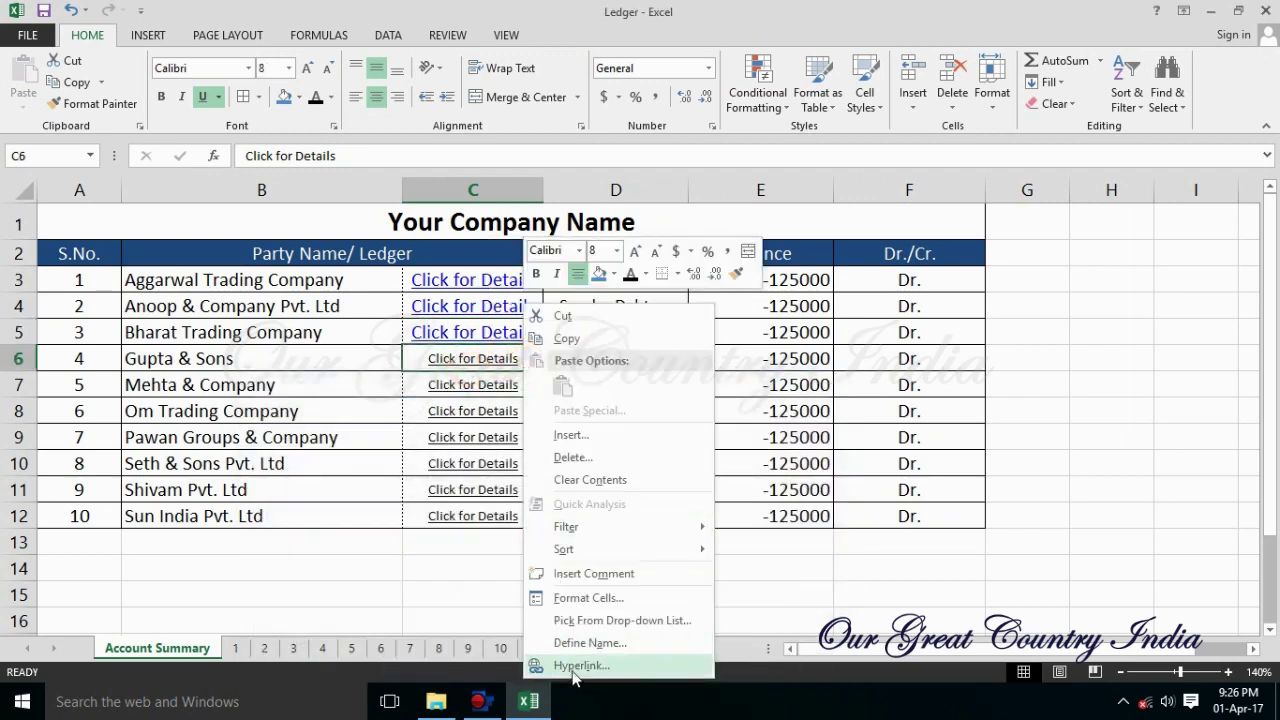
left_click(540, 665)
left_click(409, 577)
left_click(750, 661)
left_click(500, 386)
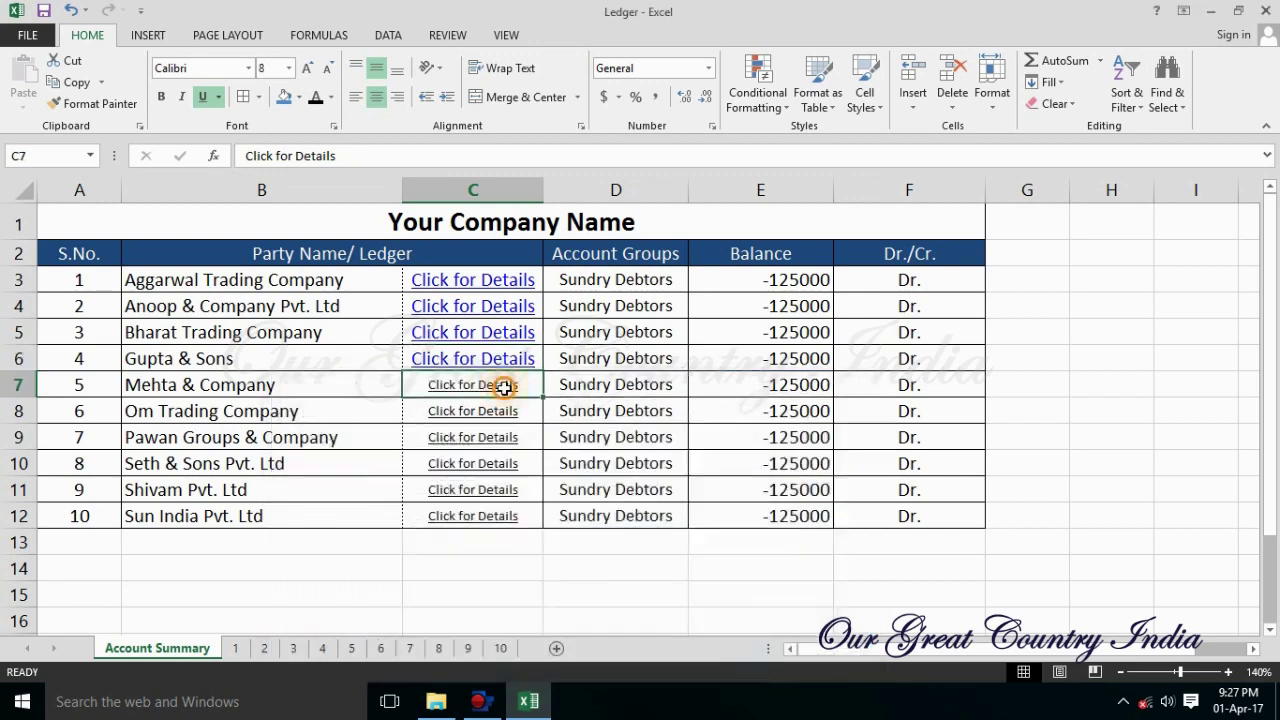
right_click(505, 386)
left_click(565, 371)
double_click(405, 443)
left_click(505, 411)
right_click(505, 411)
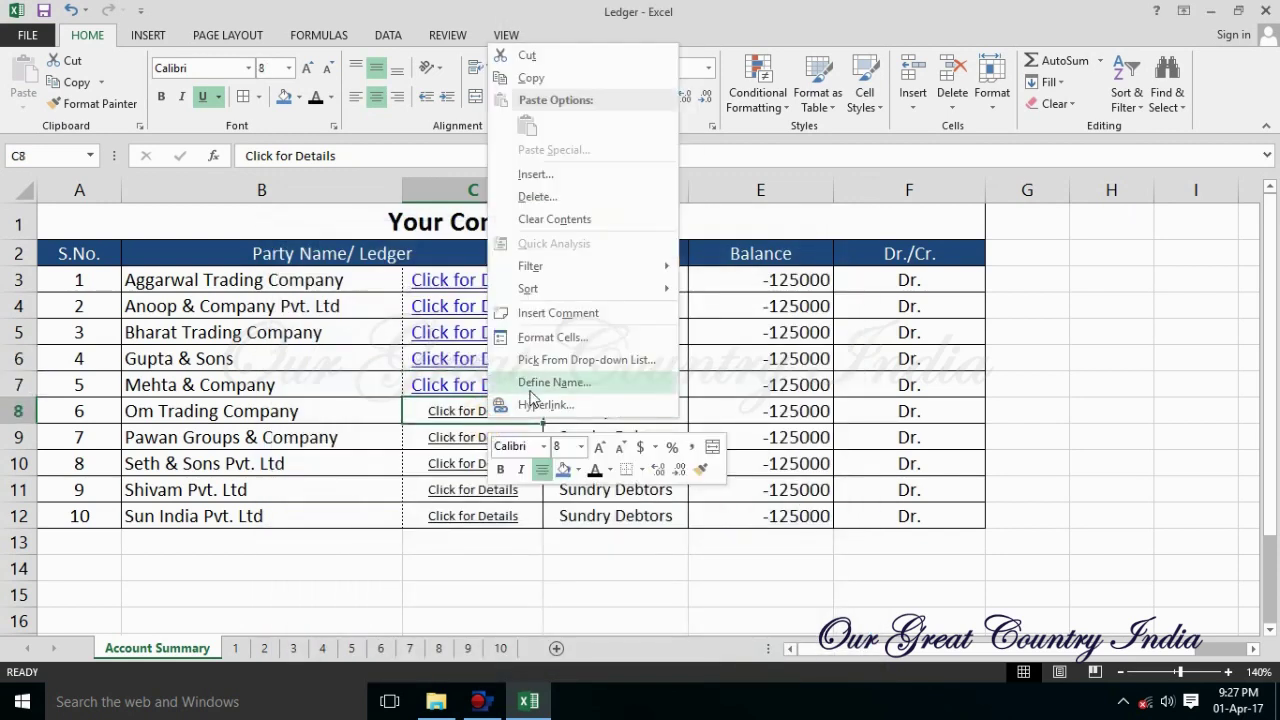
left_click(543, 401)
left_click(380, 480)
left_click(697, 524)
left_click(483, 440)
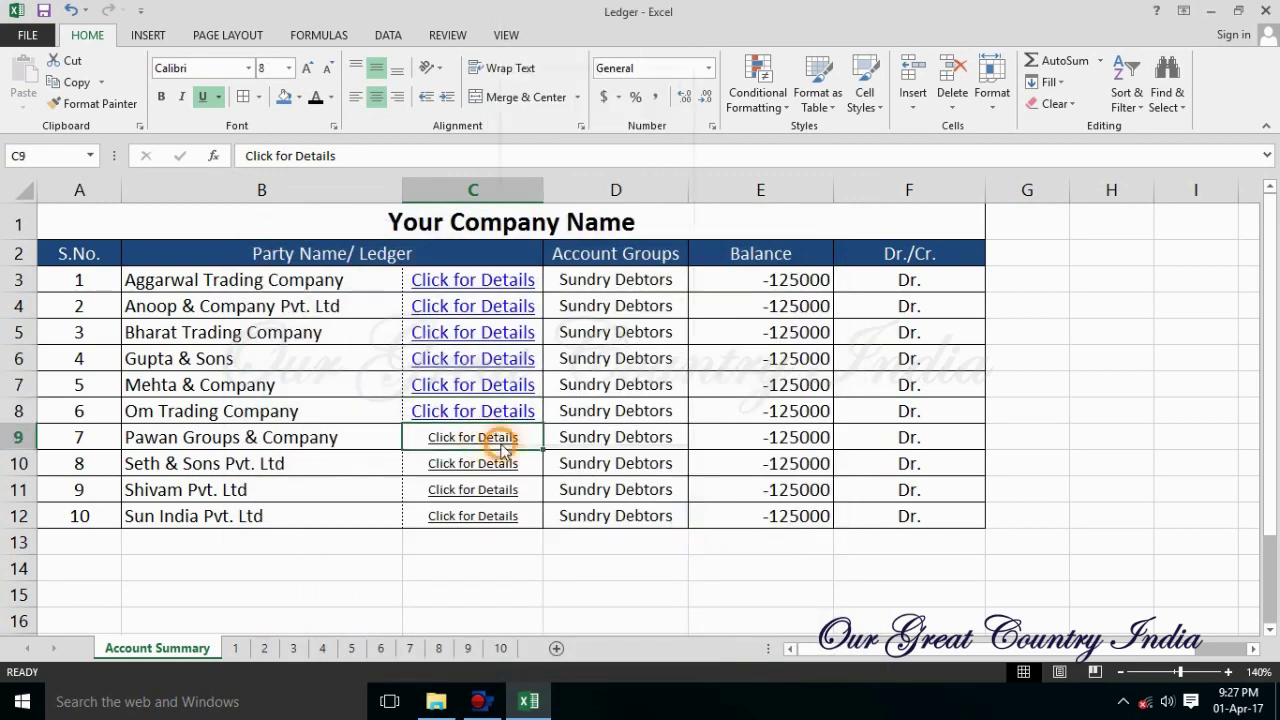
right_click(501, 447)
left_click(560, 431)
left_click(398, 520)
left_click(715, 551)
left_click(512, 463)
Hyperlink C10, C11 and C12 to ledger sheets 8, 9 and 10.
right_click(527, 470)
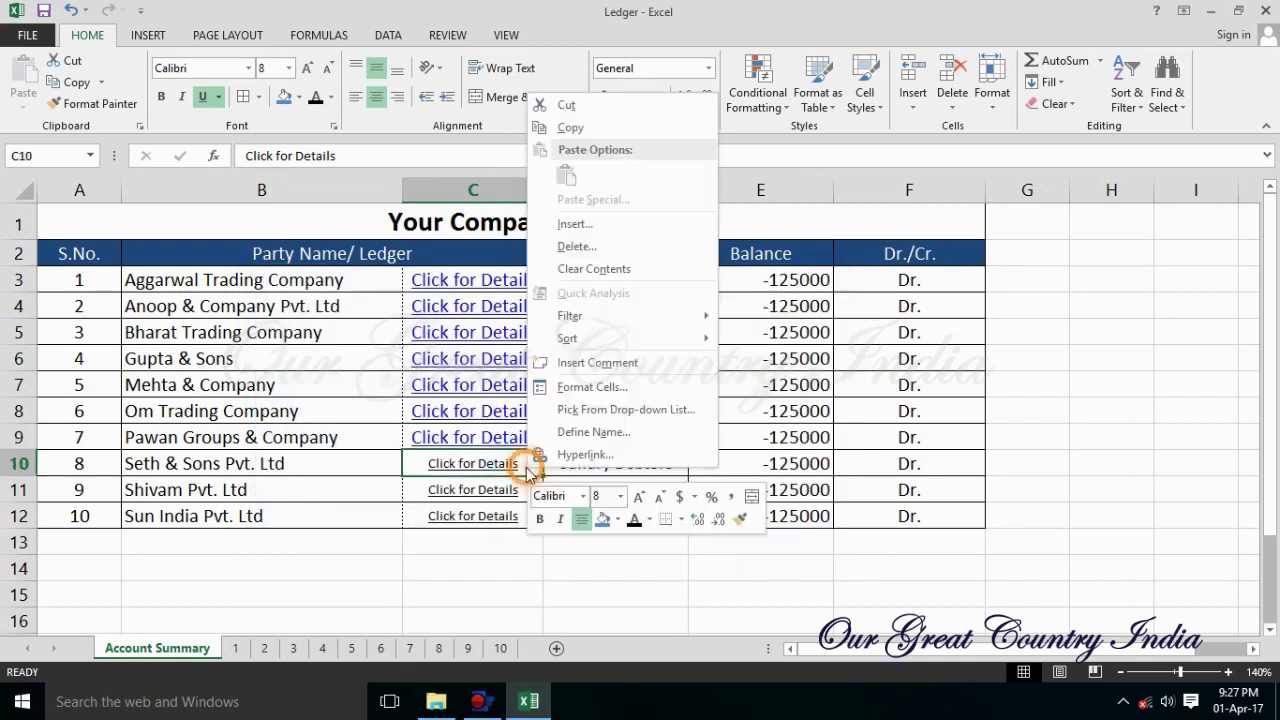
left_click(585, 454)
scroll(614, 491, "down", 3)
left_click(413, 523)
left_click(748, 571)
left_click(491, 491)
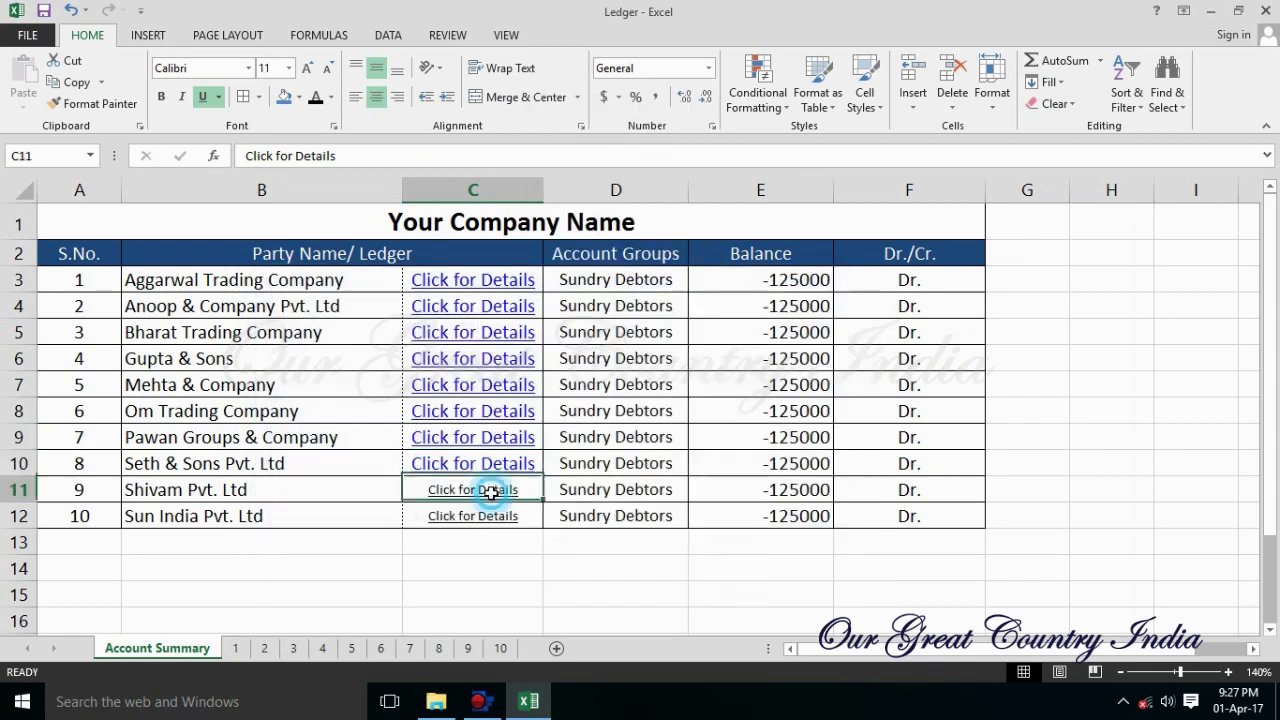
right_click(525, 489)
left_click(590, 462)
scroll(786, 485, "down", 3)
left_click(436, 527)
left_click(775, 610)
left_click(505, 516)
right_click(508, 516)
left_click(575, 503)
scroll(740, 508, "down", 3)
left_click(378, 565)
left_click(726, 626)
Shrink the C3:C12 link text to size 8, refit column C, and follow C3's link to sheet 1.
left_click(586, 543)
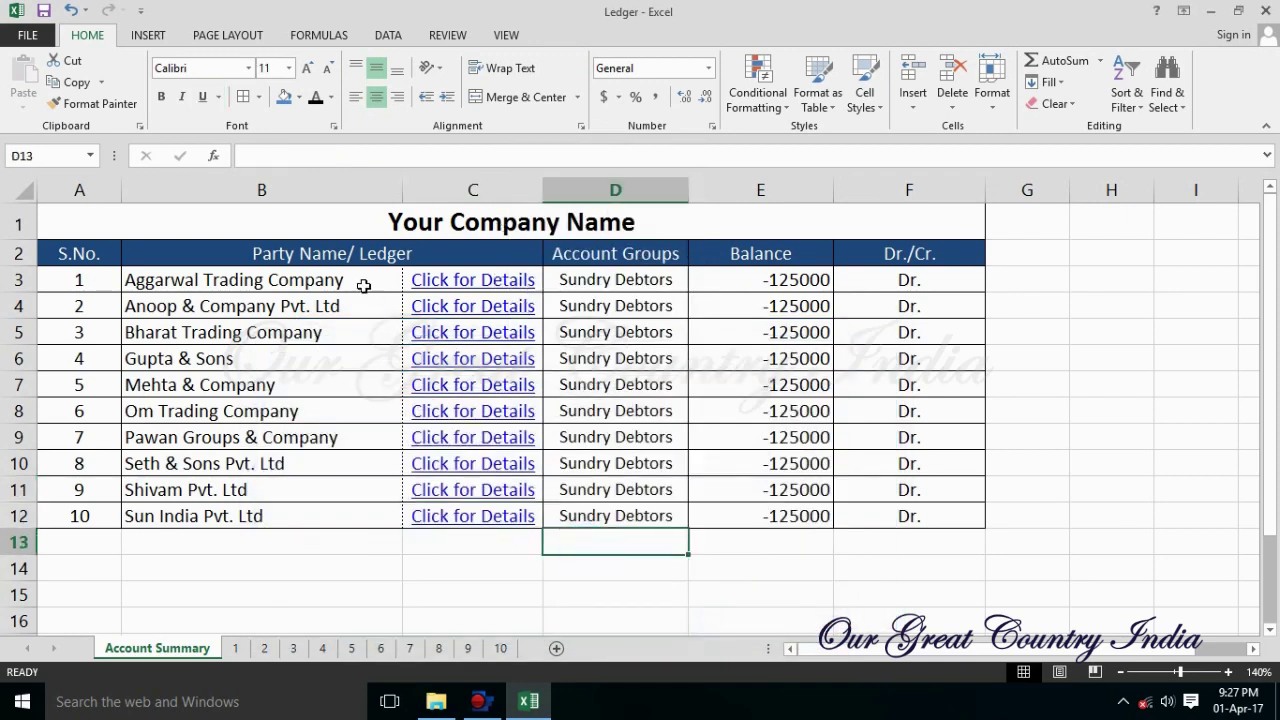
left_click_drag(363, 286, 423, 508)
left_click(537, 560)
left_click_drag(543, 190, 554, 190)
left_click_drag(548, 280, 530, 515)
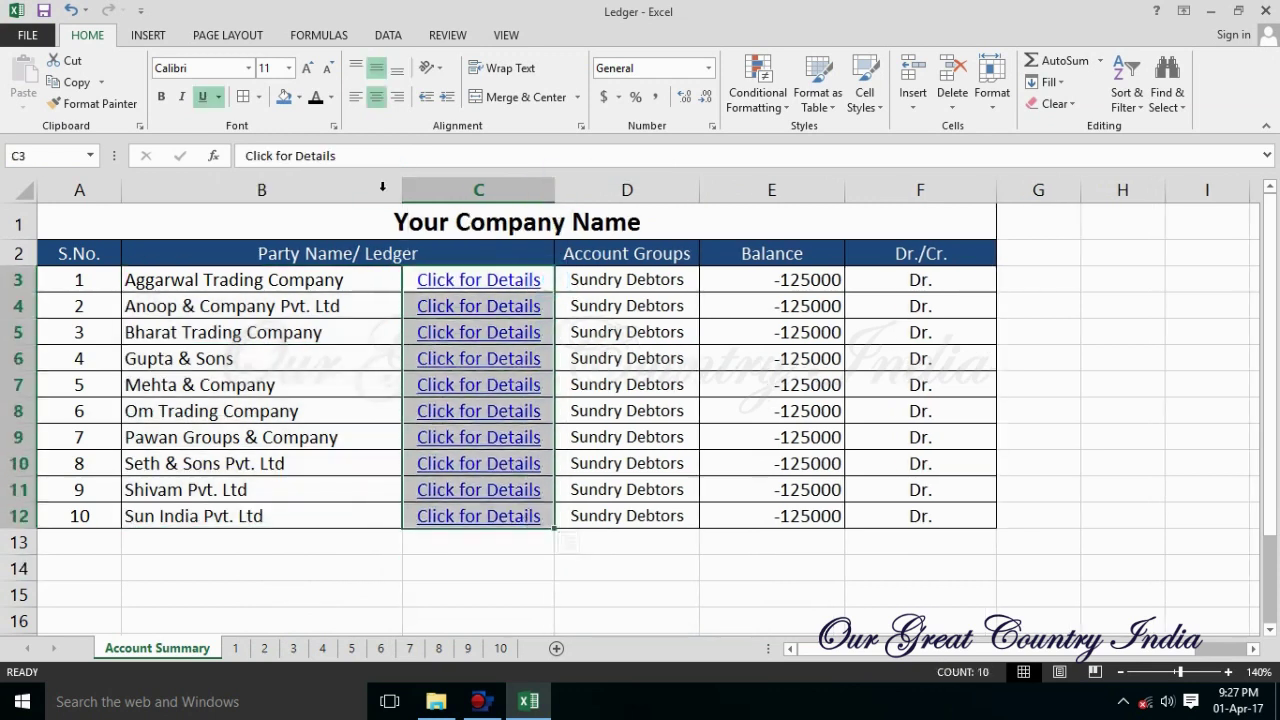
left_click(329, 68)
left_click(329, 68)
left_click(329, 68)
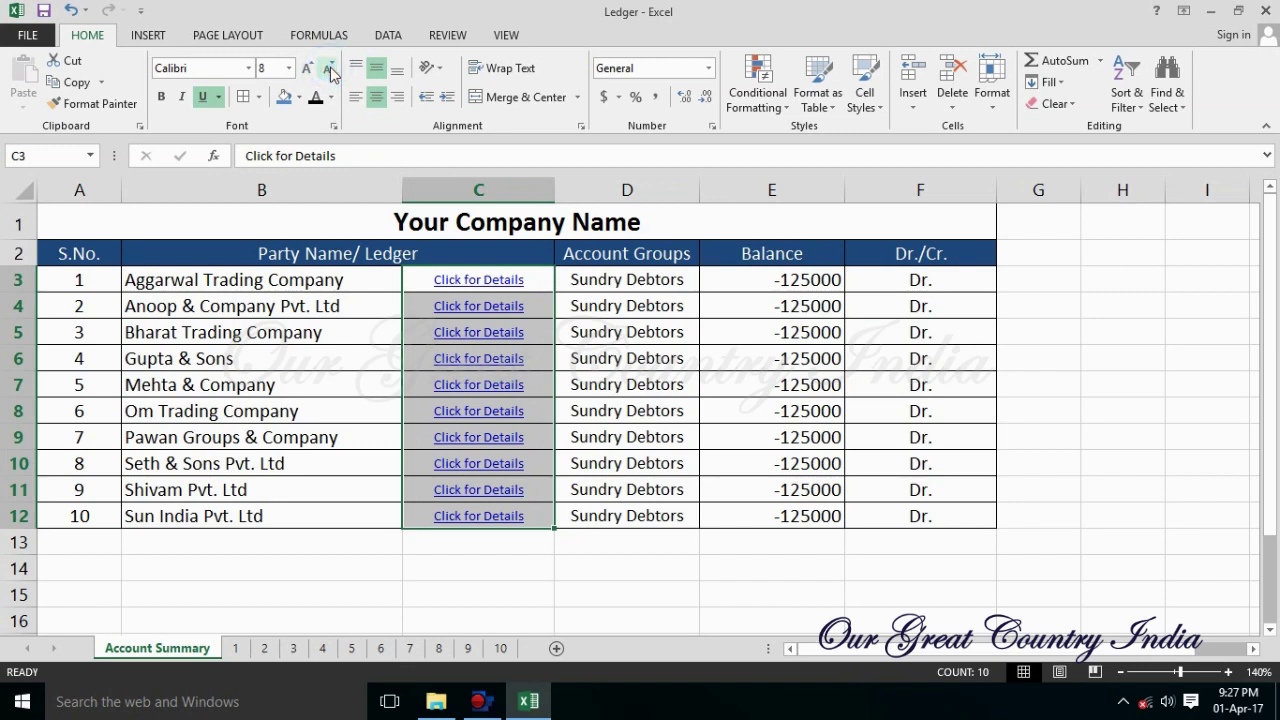
left_click(620, 594)
left_click_drag(553, 190, 537, 190)
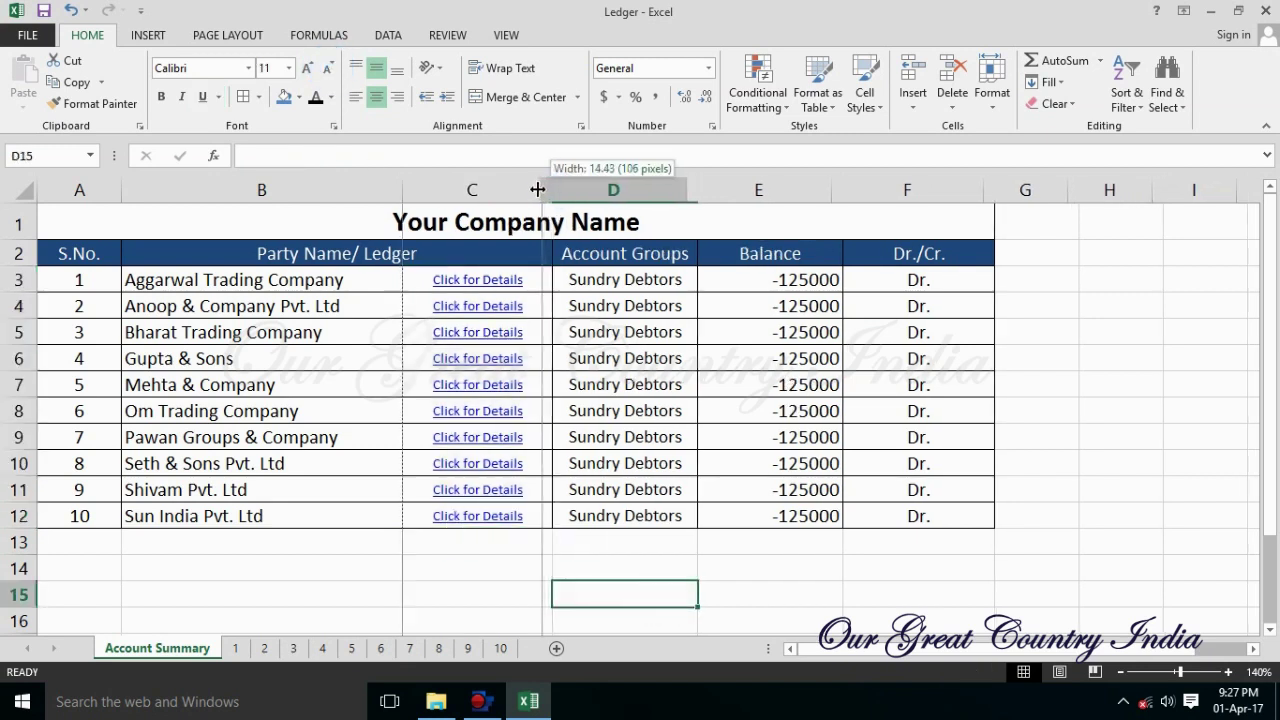
left_click(478, 282)
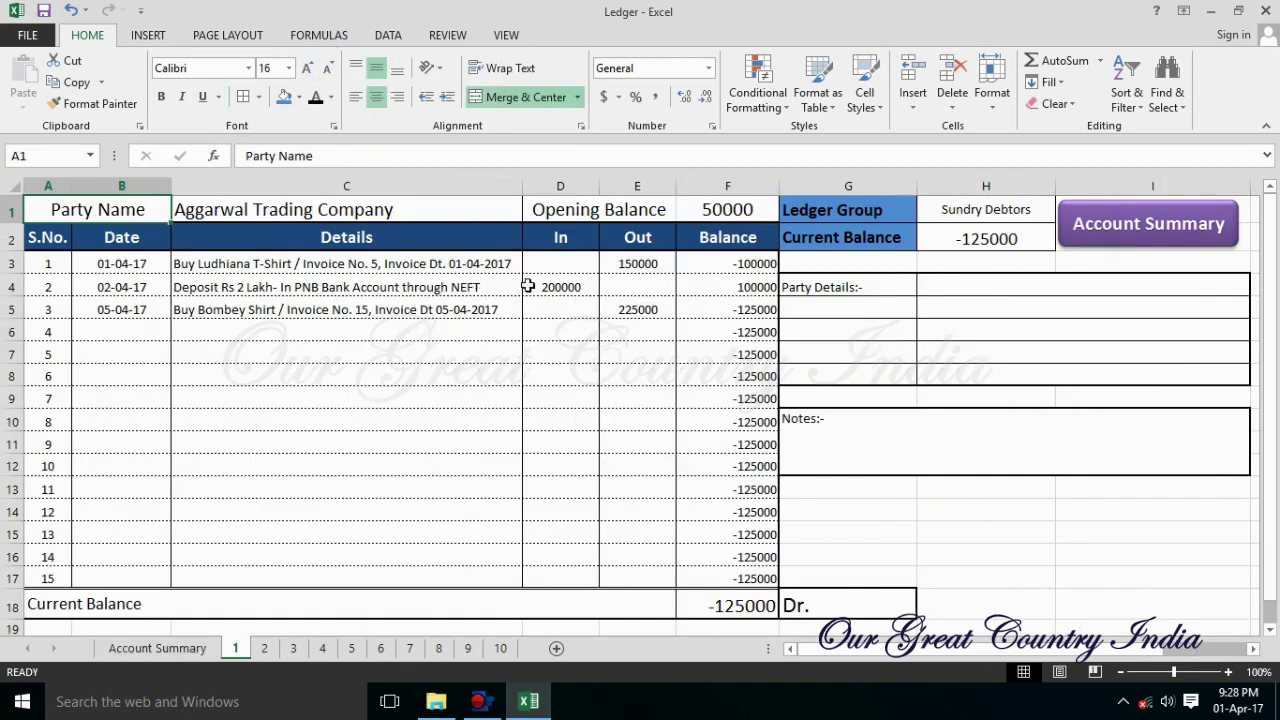
Hyperlink the Account Summary shapes on sheets 1 and 2 back to the Account Summary sheet.
right_click(1114, 228)
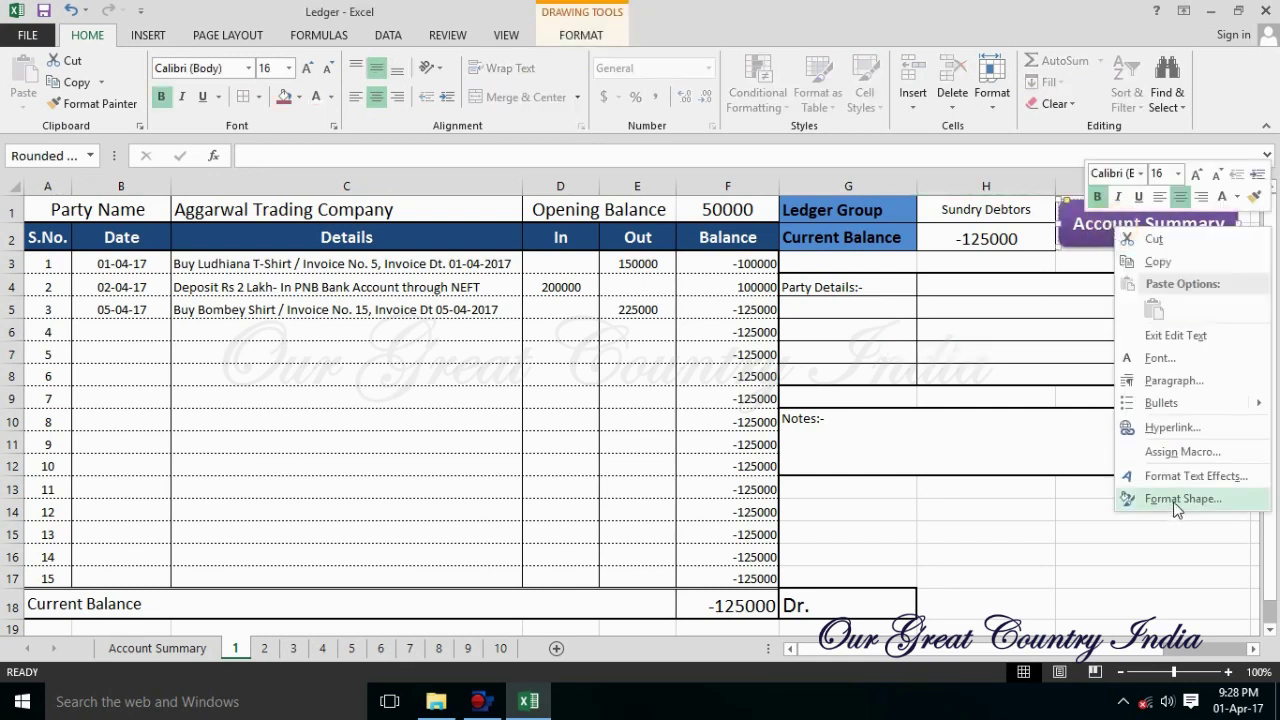
left_click(1172, 427)
left_click(860, 400)
left_click(1150, 551)
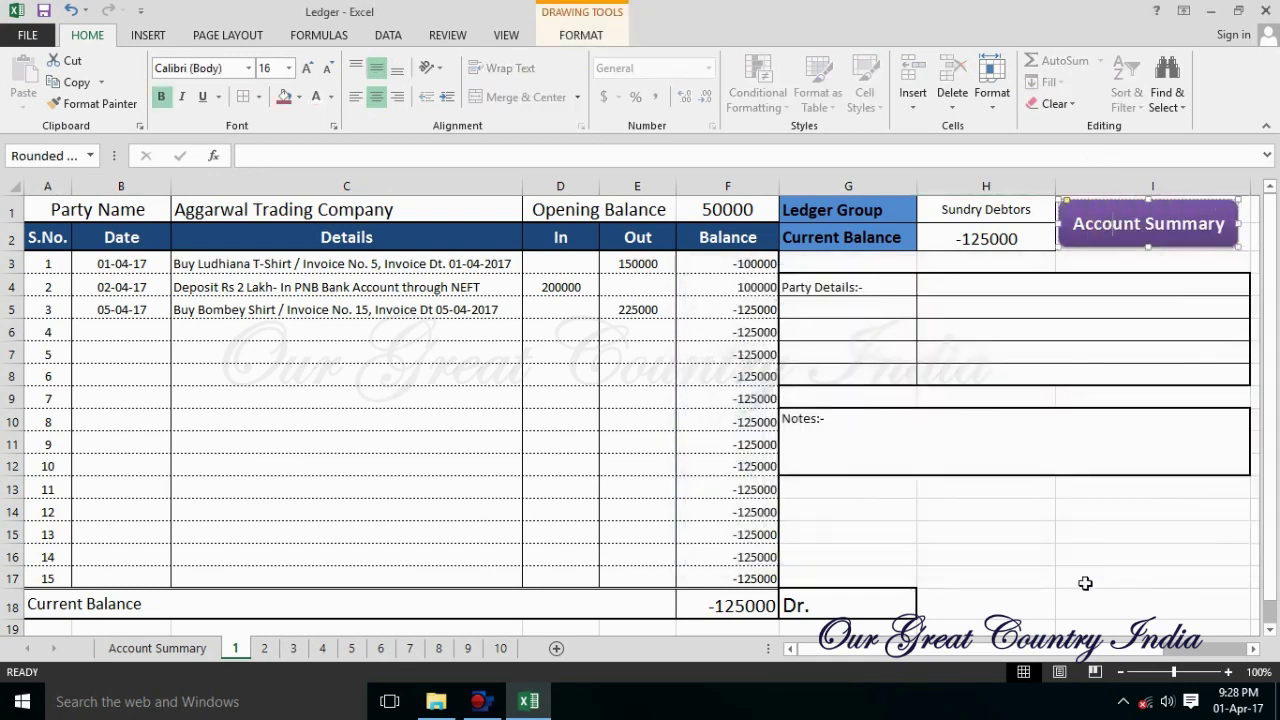
left_click(1100, 578)
left_click(1128, 244)
left_click(470, 272)
right_click(1064, 220)
left_click(1148, 511)
left_click(940, 518)
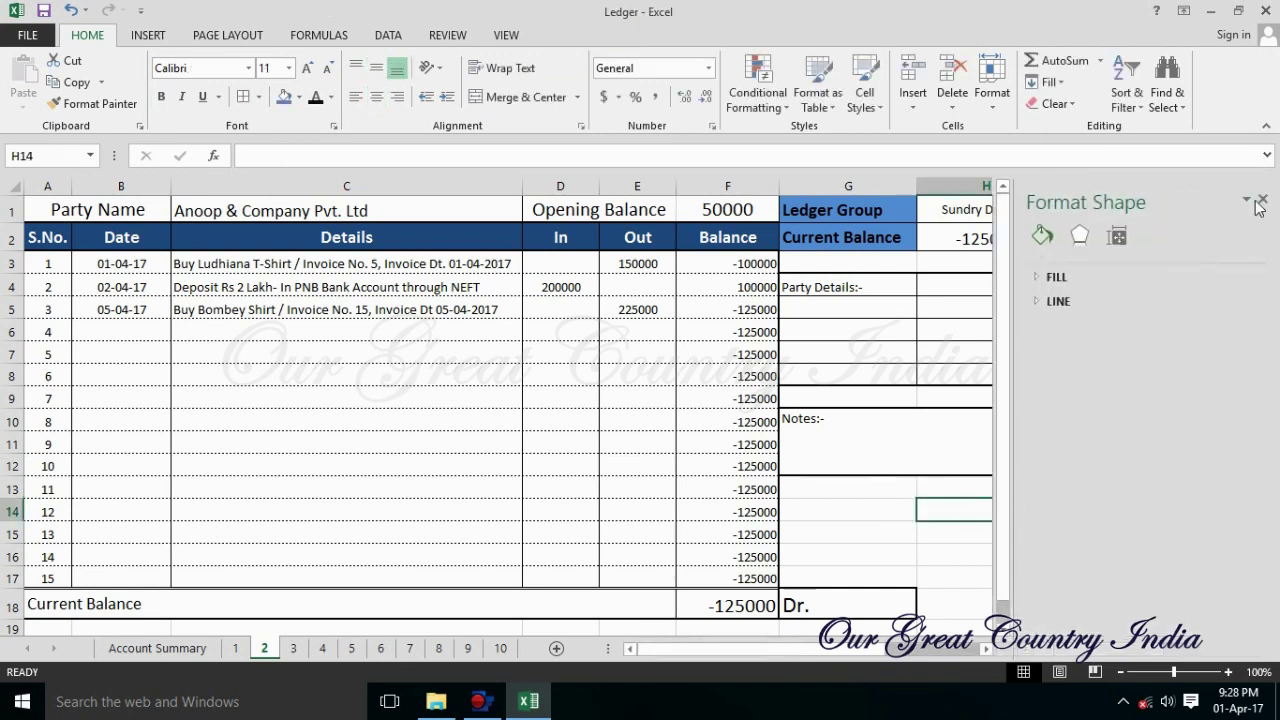
left_click(1261, 201)
left_click(1215, 225)
right_click(1230, 240)
left_click(1137, 434)
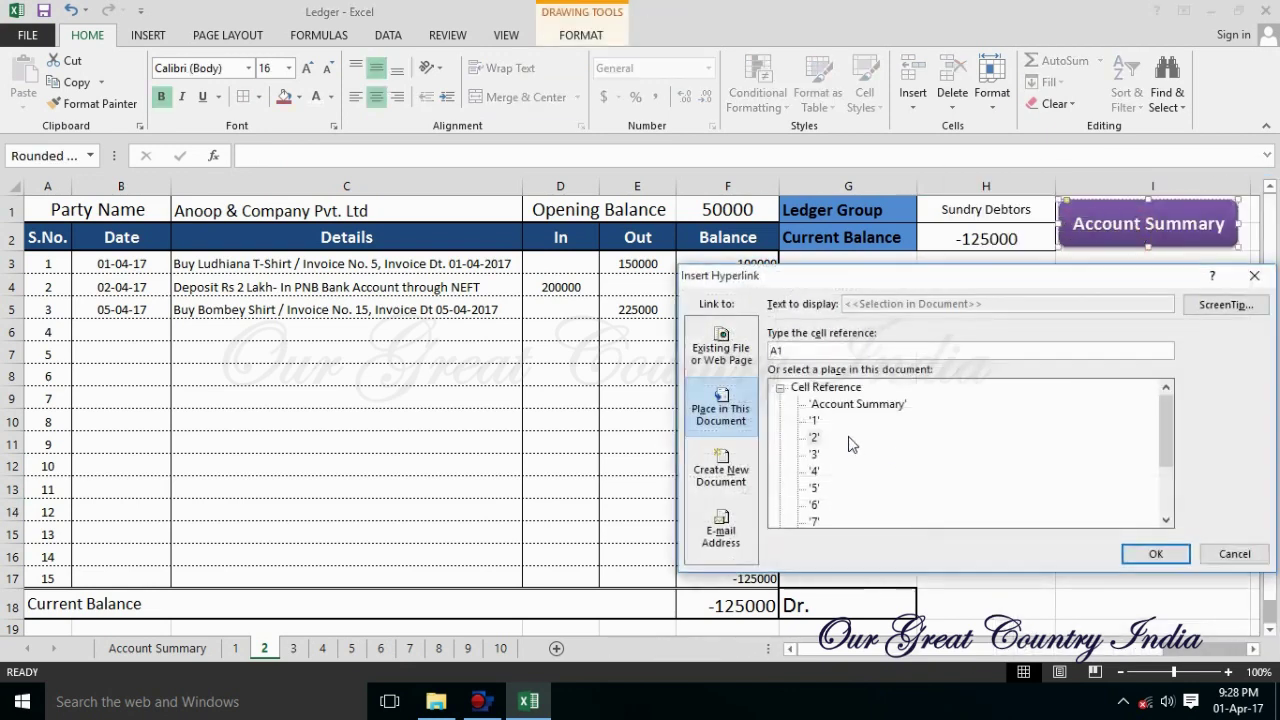
left_click(1130, 540)
left_click(1128, 240)
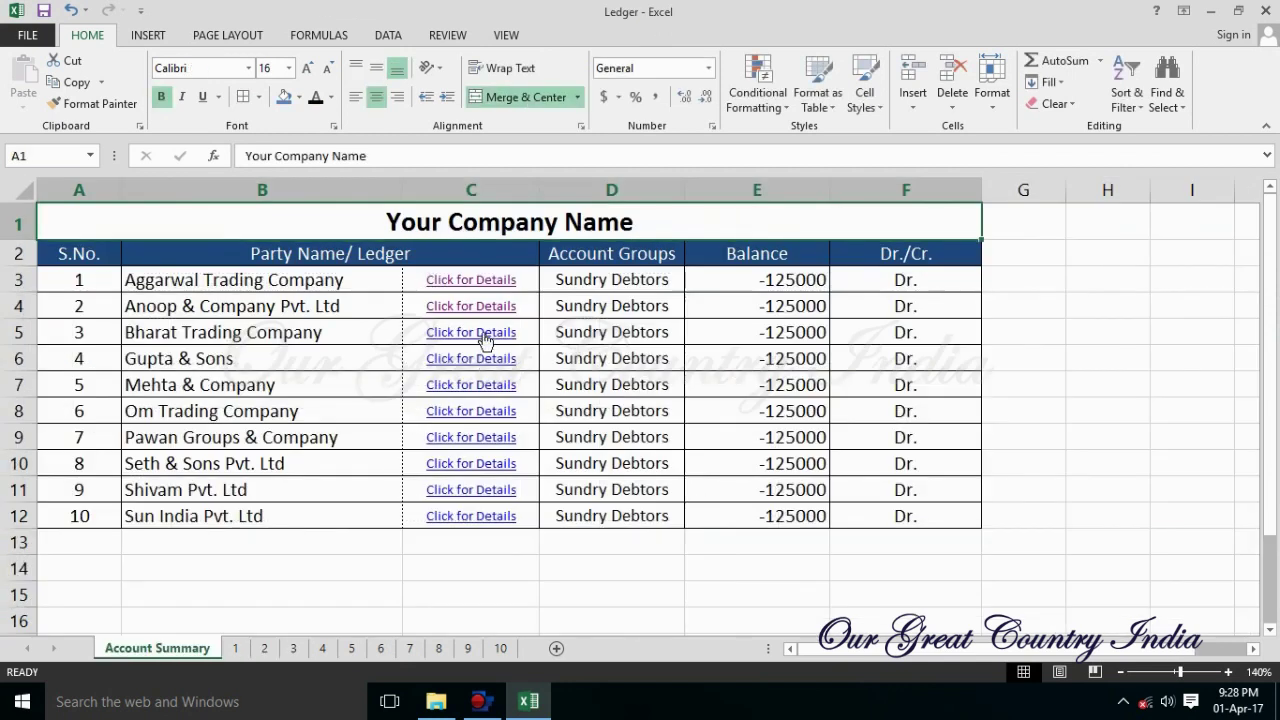
Link the Account Summary shapes on sheets 3, 4 and 5 back to the summary, testing each.
left_click(486, 334)
right_click(1065, 235)
left_click(1090, 412)
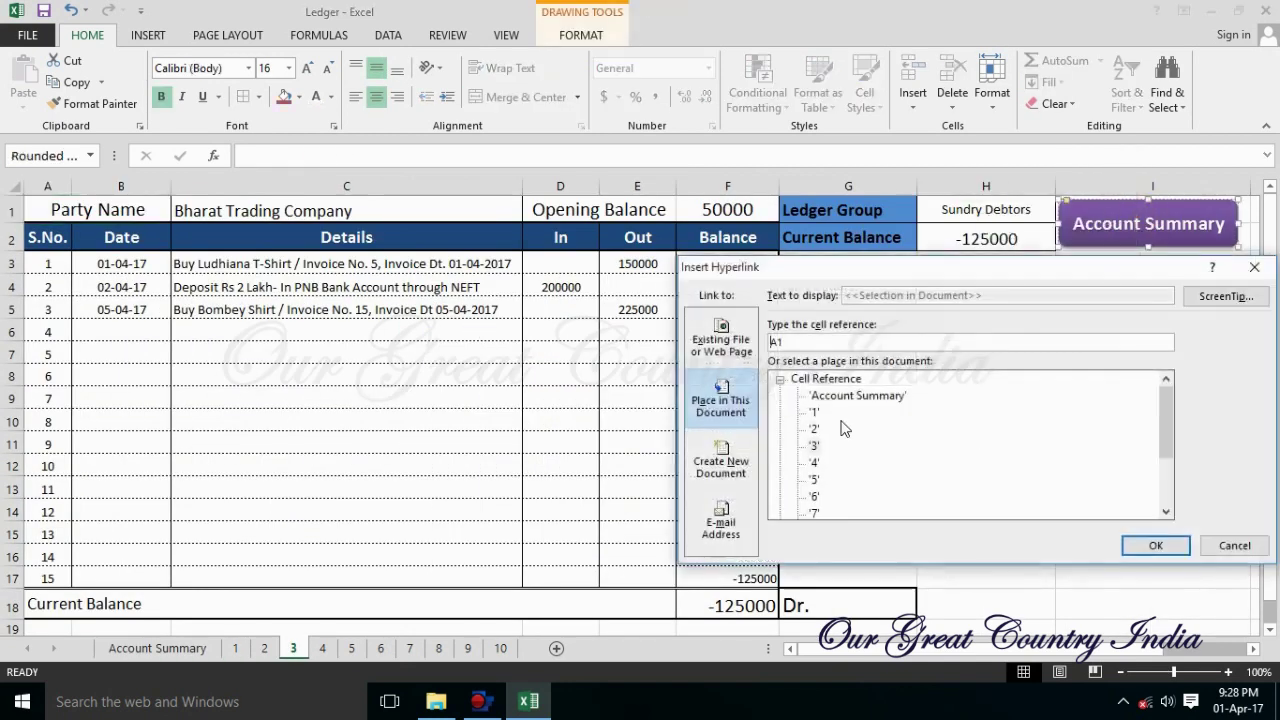
left_click(847, 396)
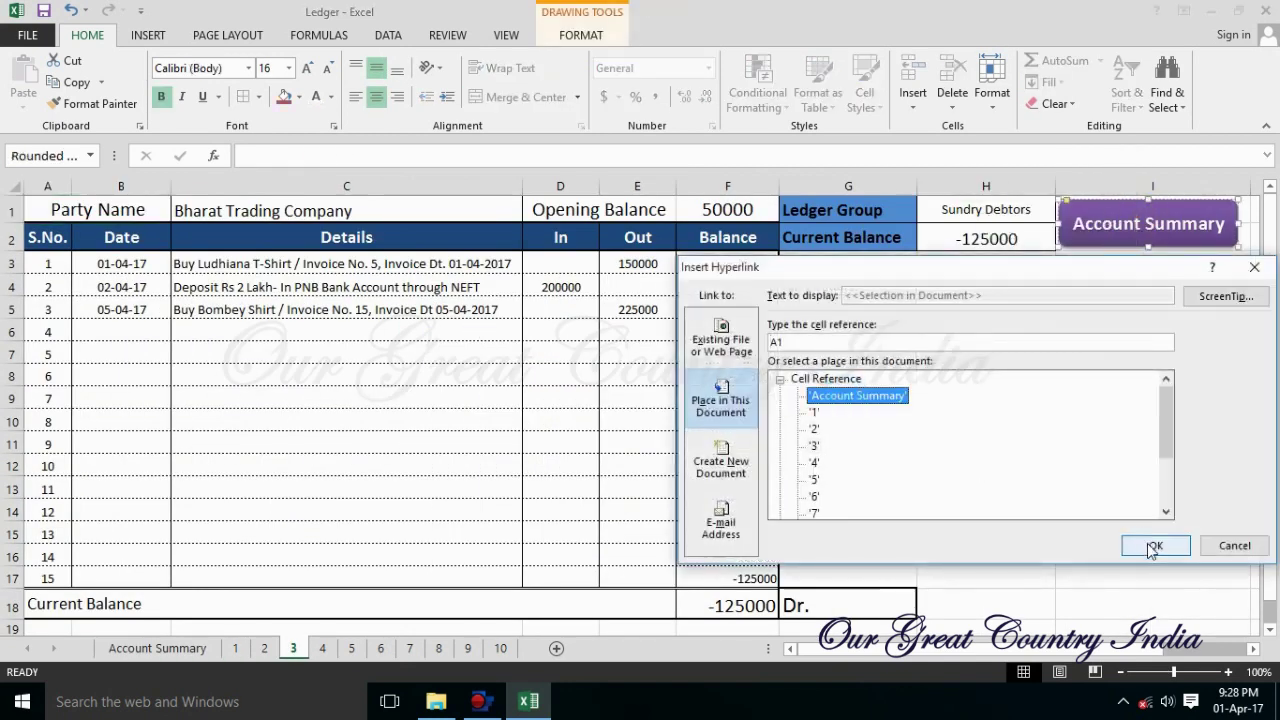
left_click(1155, 545)
left_click(1137, 228)
left_click(502, 367)
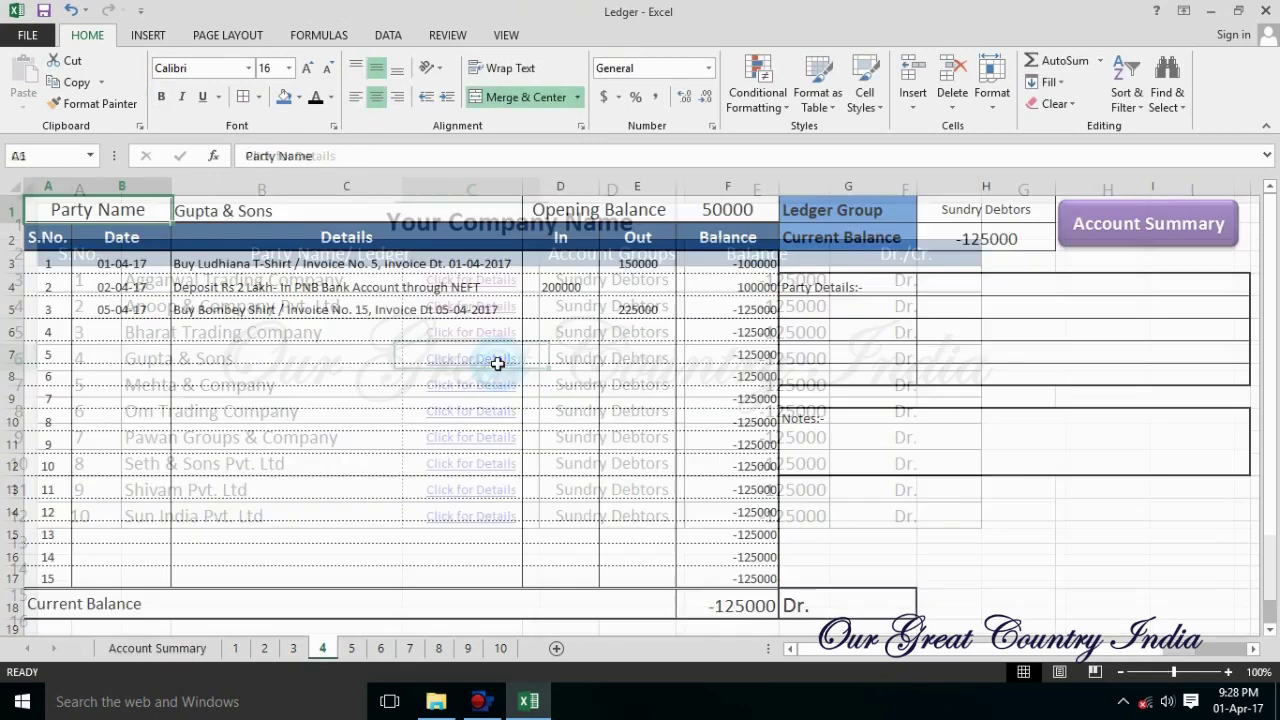
right_click(1080, 218)
left_click(1063, 418)
left_click(875, 390)
left_click(1140, 535)
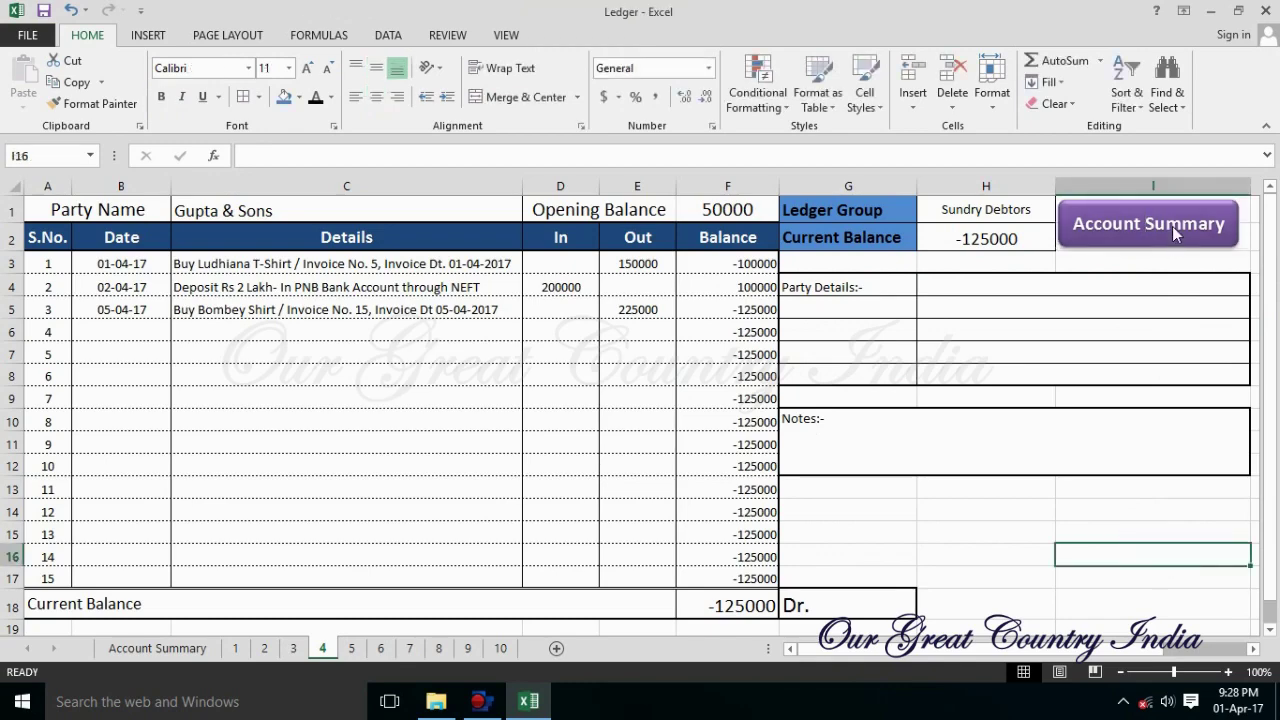
left_click(1175, 228)
left_click(502, 386)
right_click(1080, 218)
left_click(1080, 412)
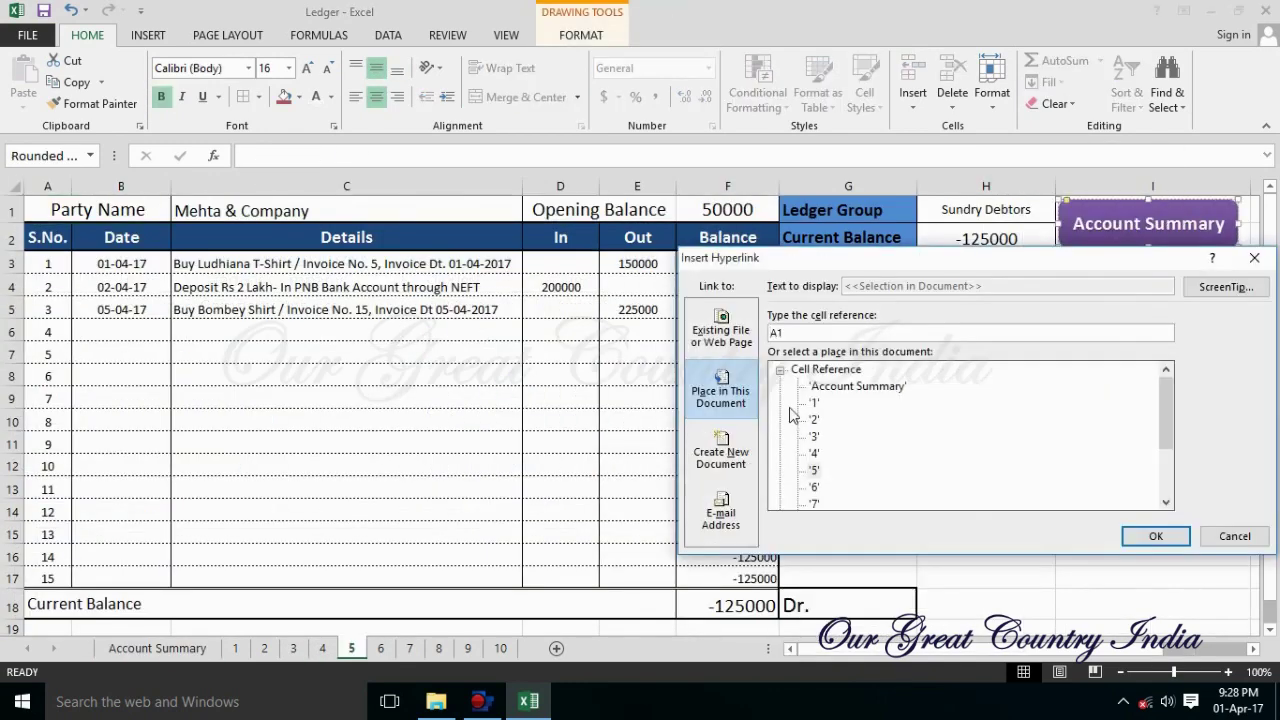
left_click(1100, 337)
left_click(1214, 534)
left_click(1150, 224)
Link the Account Summary shapes on sheets 6, 7 and 8 back to the summary sheet.
left_click(480, 410)
right_click(1109, 254)
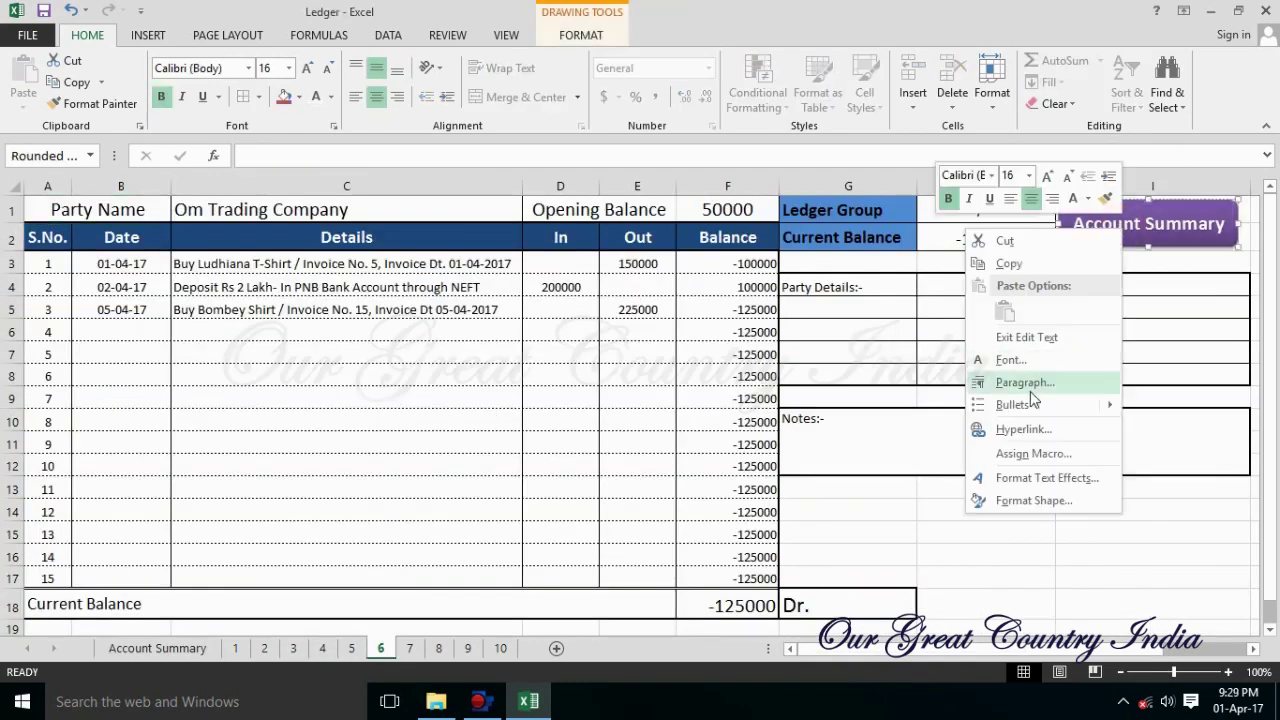
left_click(1030, 391)
left_click(850, 401)
left_click(1157, 550)
left_click(1150, 224)
left_click(471, 437)
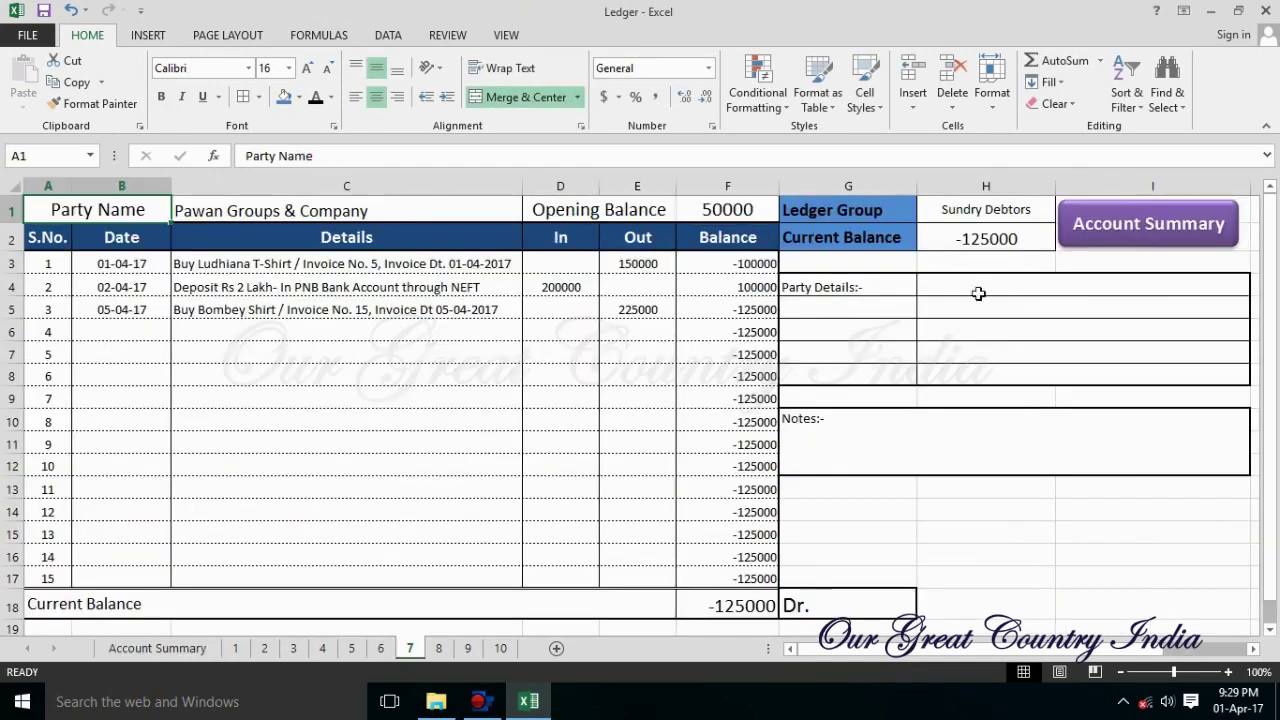
right_click(1140, 228)
left_click(1060, 419)
left_click(850, 391)
left_click(1157, 550)
left_click(1138, 226)
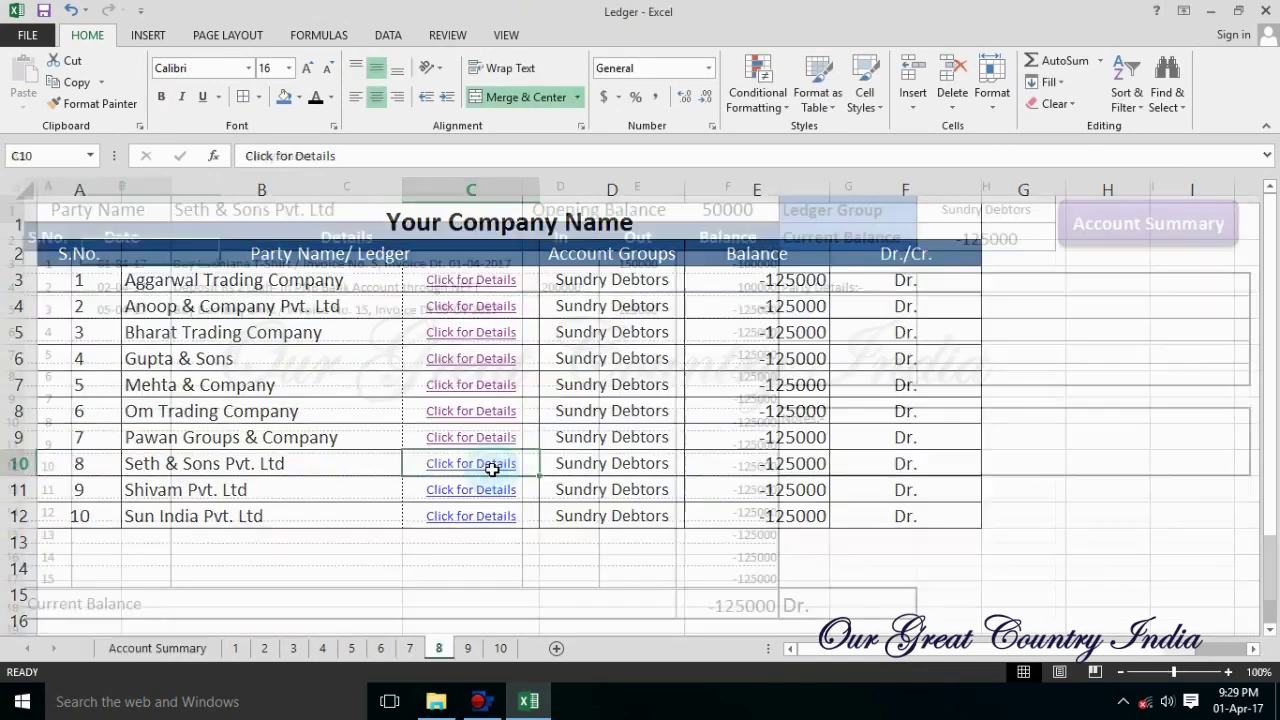
left_click(491, 466)
right_click(1140, 228)
left_click(1100, 414)
left_click(1138, 534)
Hyperlink the Account Summary shapes on sheets 9 (Shivam Pvt. Ltd) and 10 (Sun India Pvt. Ltd) back to the summary.
left_click(1140, 226)
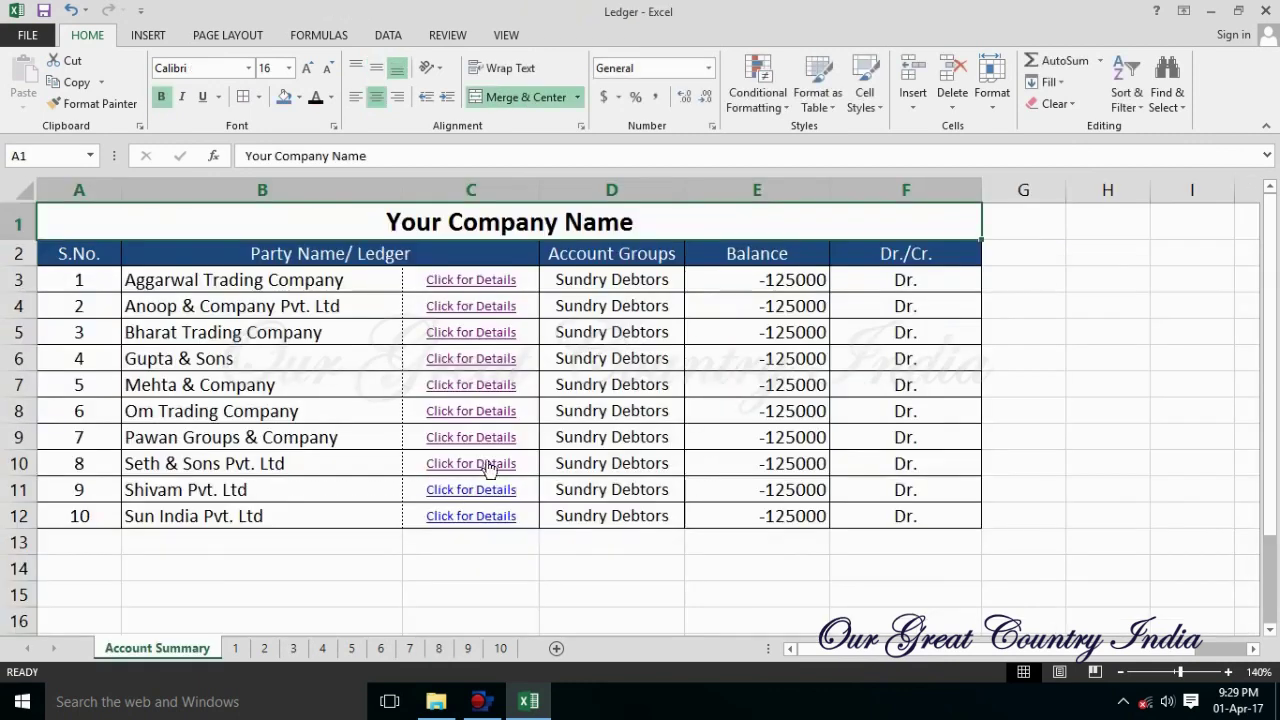
left_click(487, 489)
right_click(1140, 228)
left_click(1060, 432)
left_click(858, 391)
left_click(1155, 557)
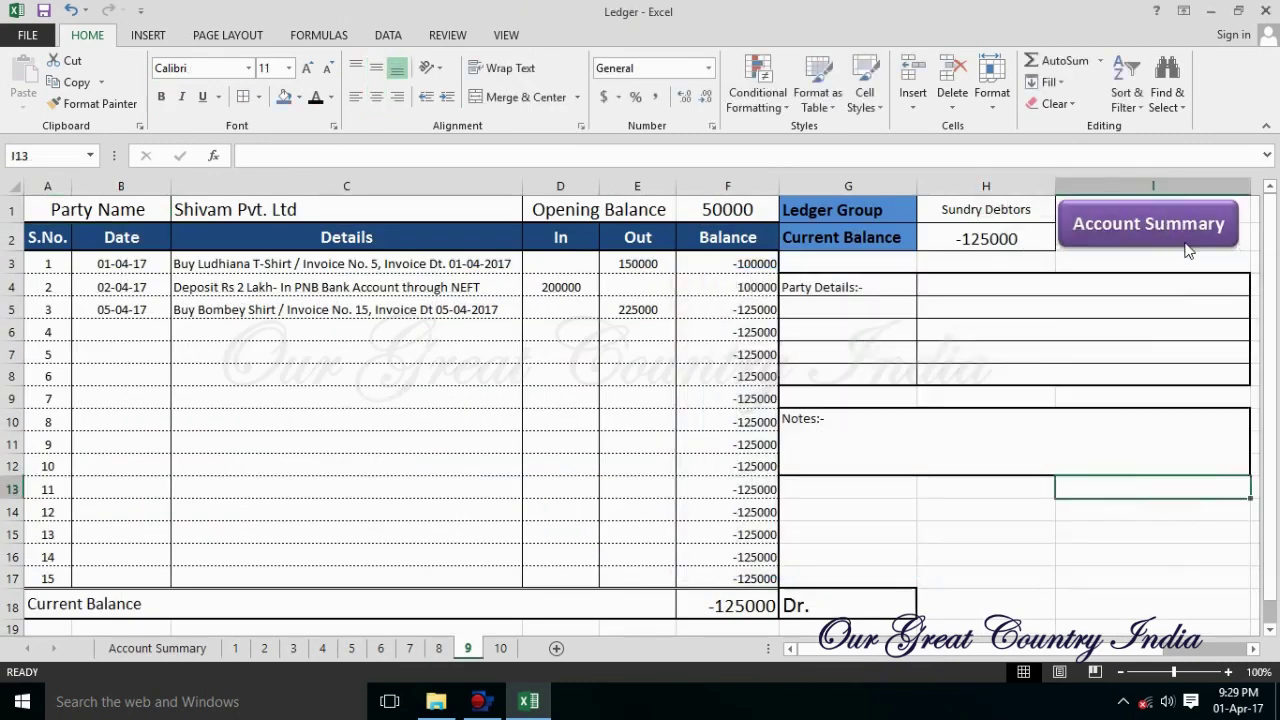
left_click(1140, 226)
left_click(480, 512)
right_click(1140, 228)
left_click(1046, 505)
left_click(1257, 194)
right_click(1140, 228)
left_click(1105, 468)
left_click(858, 444)
left_click(1157, 597)
left_click(1120, 228)
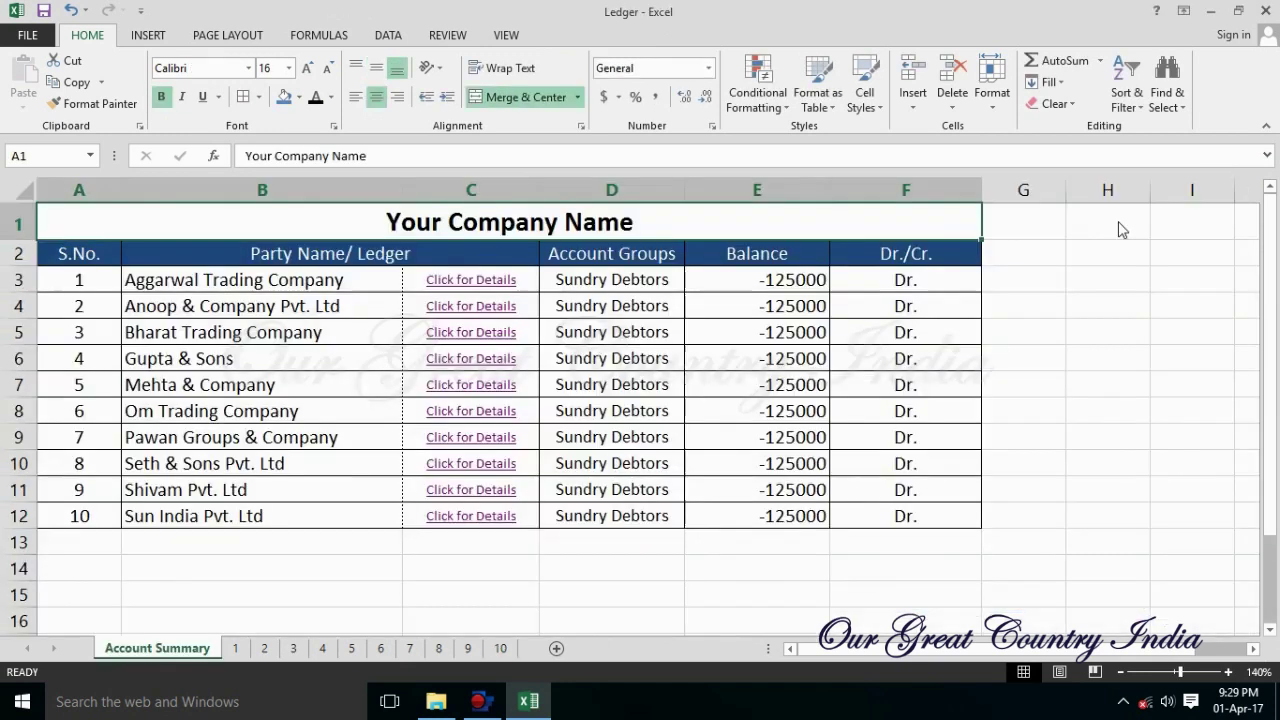
Test the round trip through Om Trading Company's link to sheet 6 and back to Account Summary.
left_click(1080, 391)
left_click(745, 225)
left_click(760, 568)
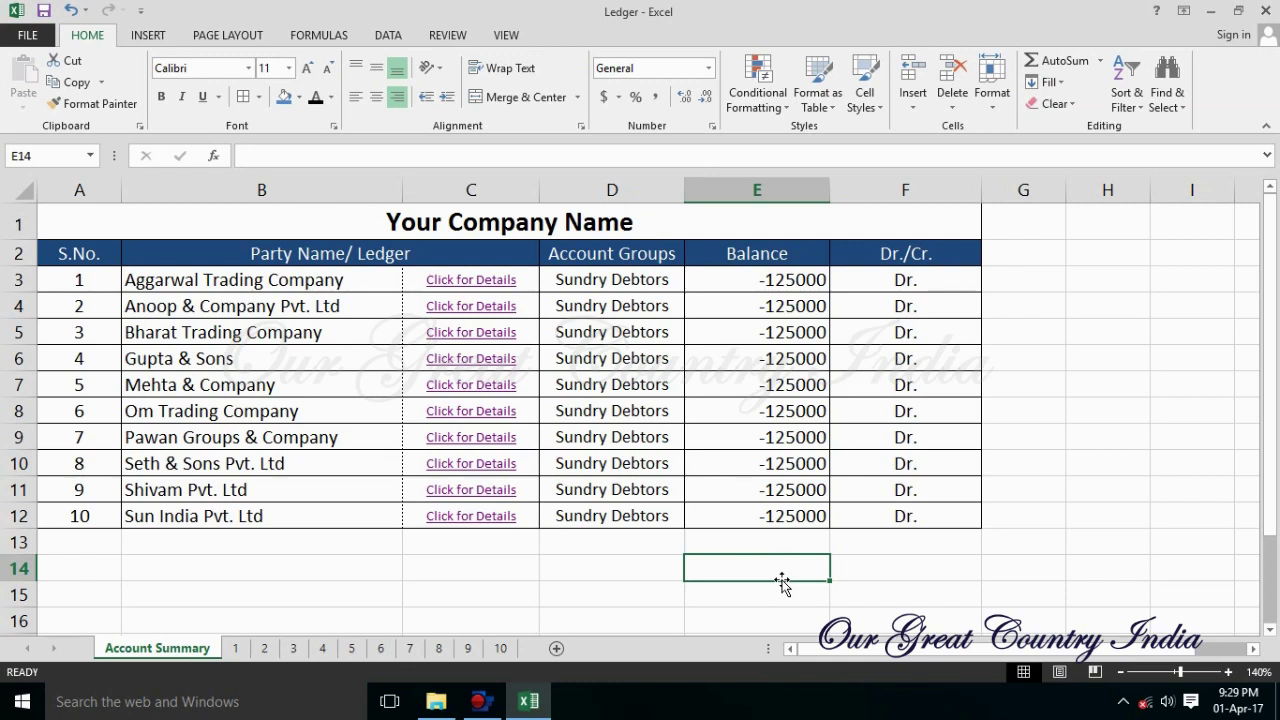
left_click(471, 411)
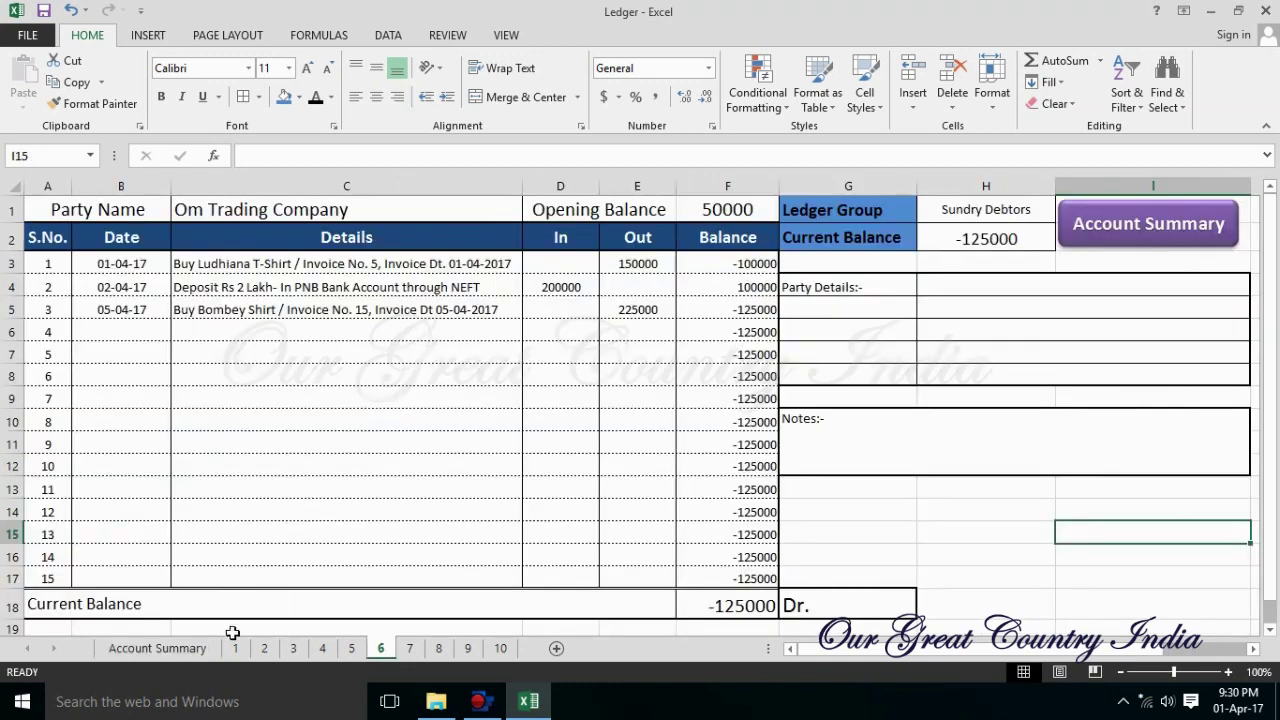
left_click(157, 648)
left_click(587, 537)
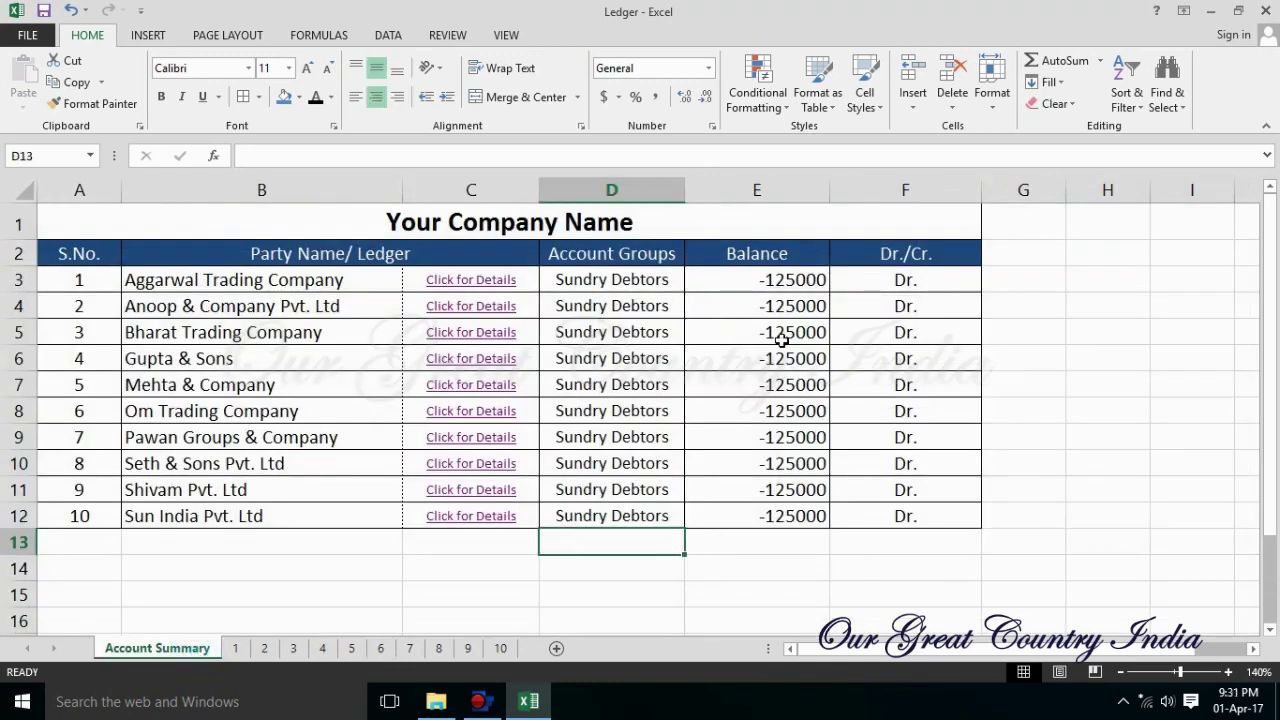
Change the Aggarwal Trading Company deposit in D4 to 100000.
left_click(500, 288)
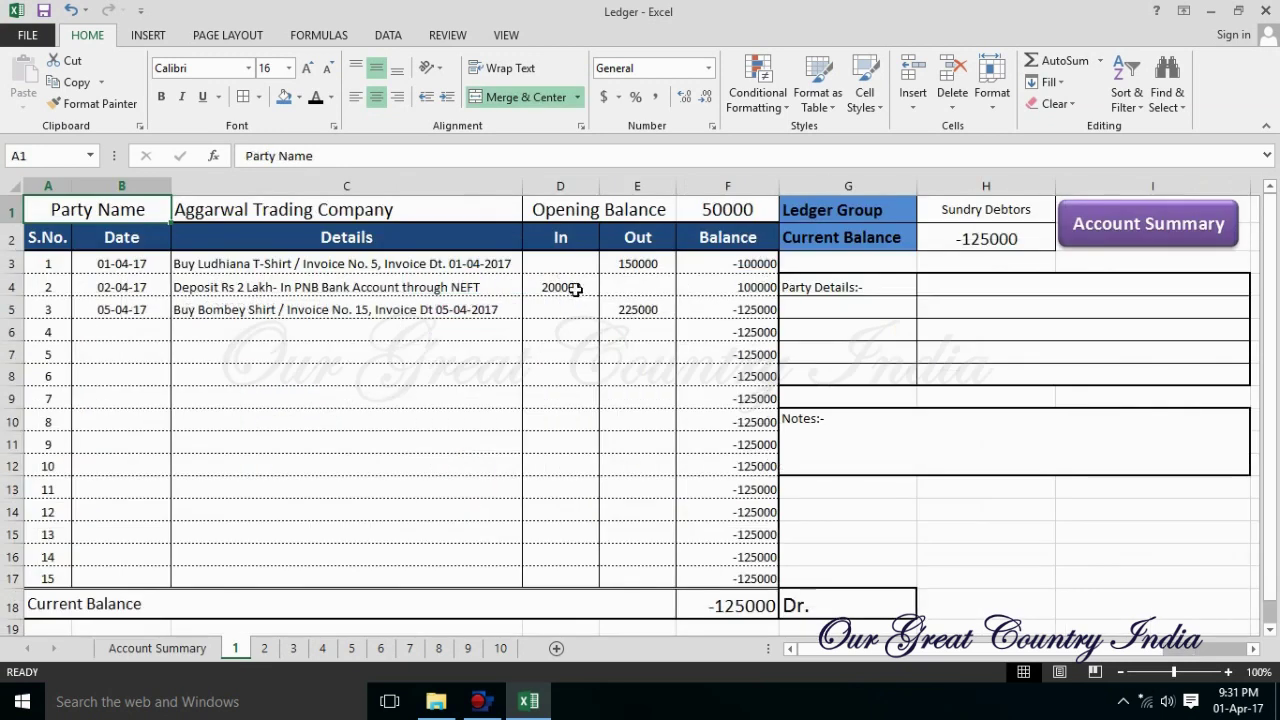
left_click(575, 289)
type("1000")
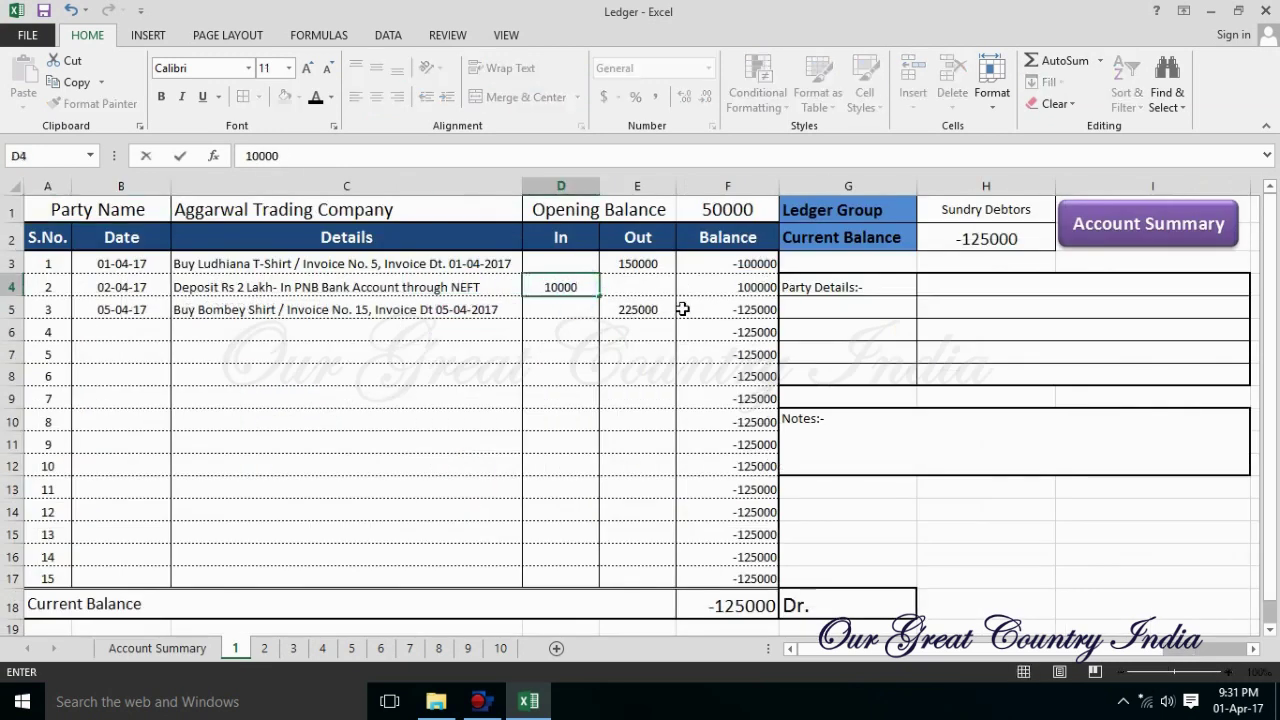
type("0")
key("Return")
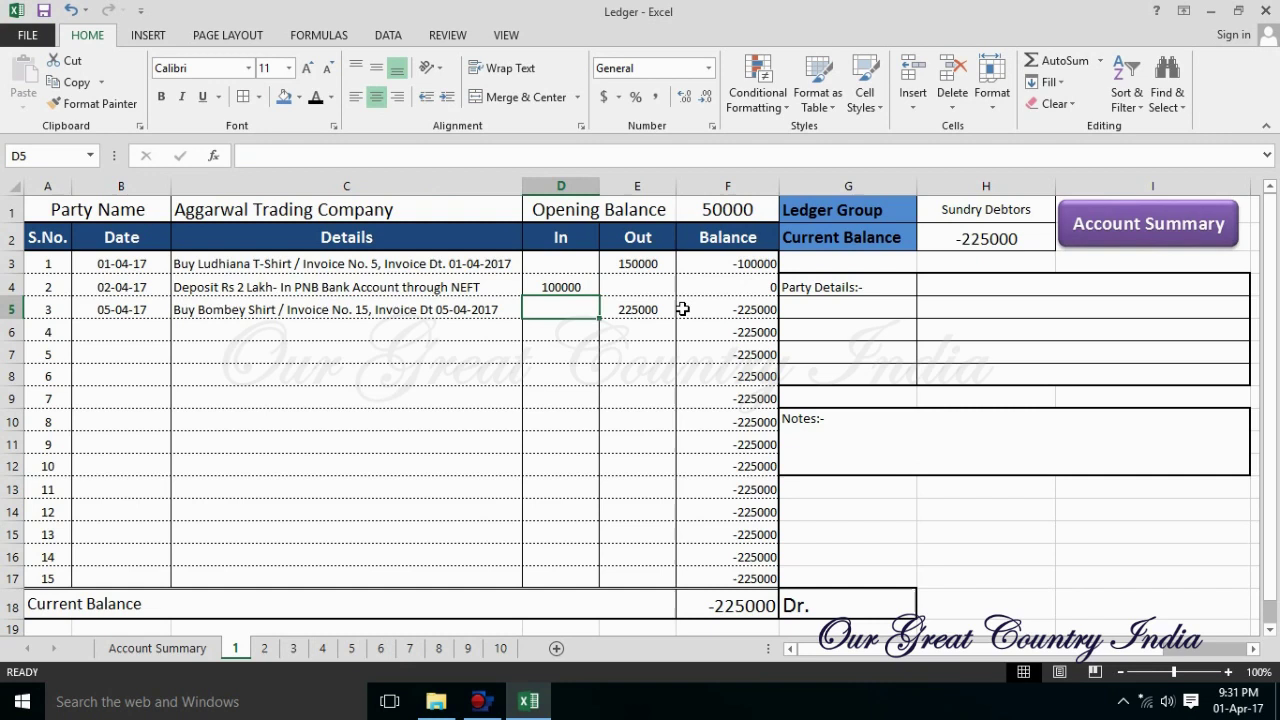
left_click(1062, 228)
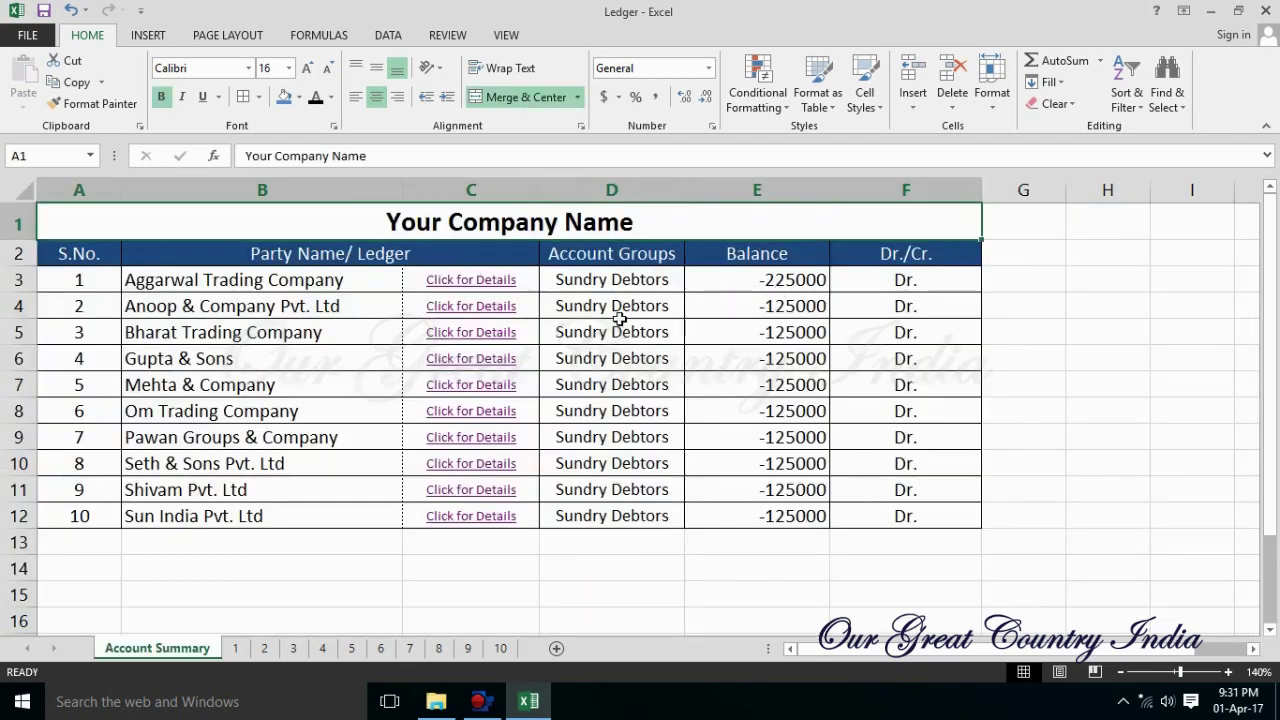
In the Anoop & Company Pvt. Ltd ledger, set the Out amount to 250000 and the deposit to 175000.
left_click(500, 308)
left_click(575, 287)
left_click(635, 266)
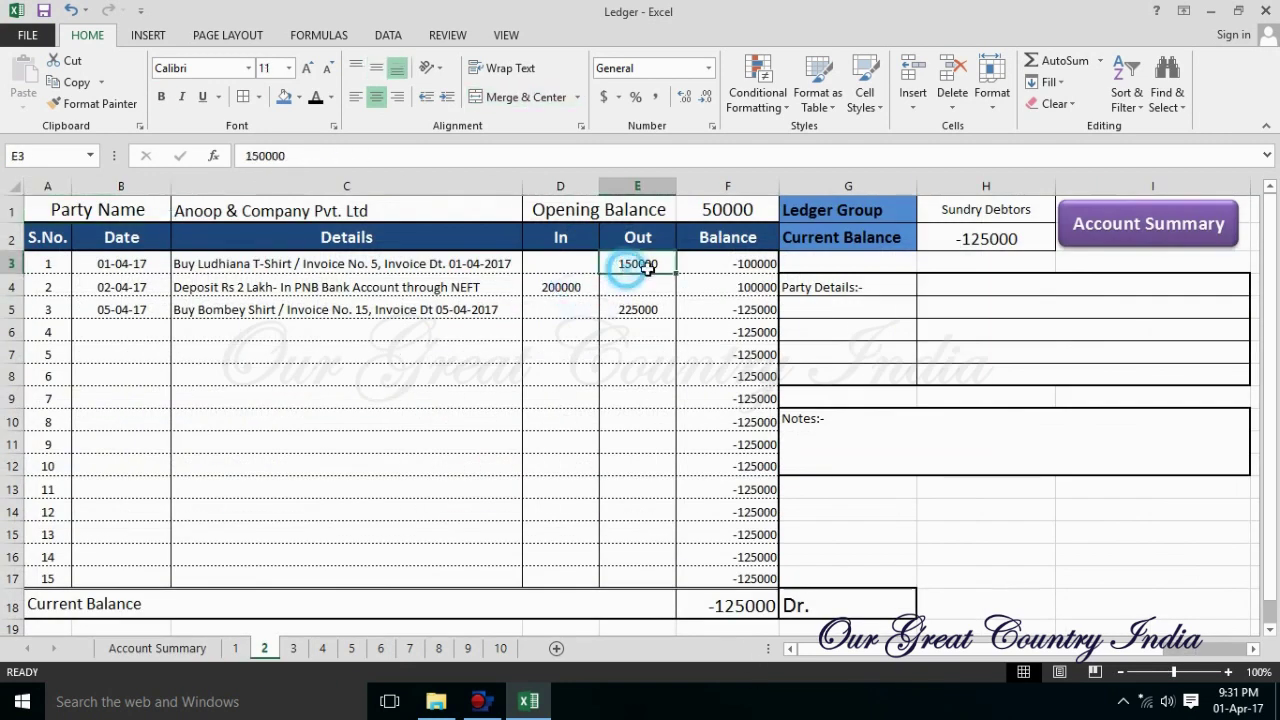
type("2")
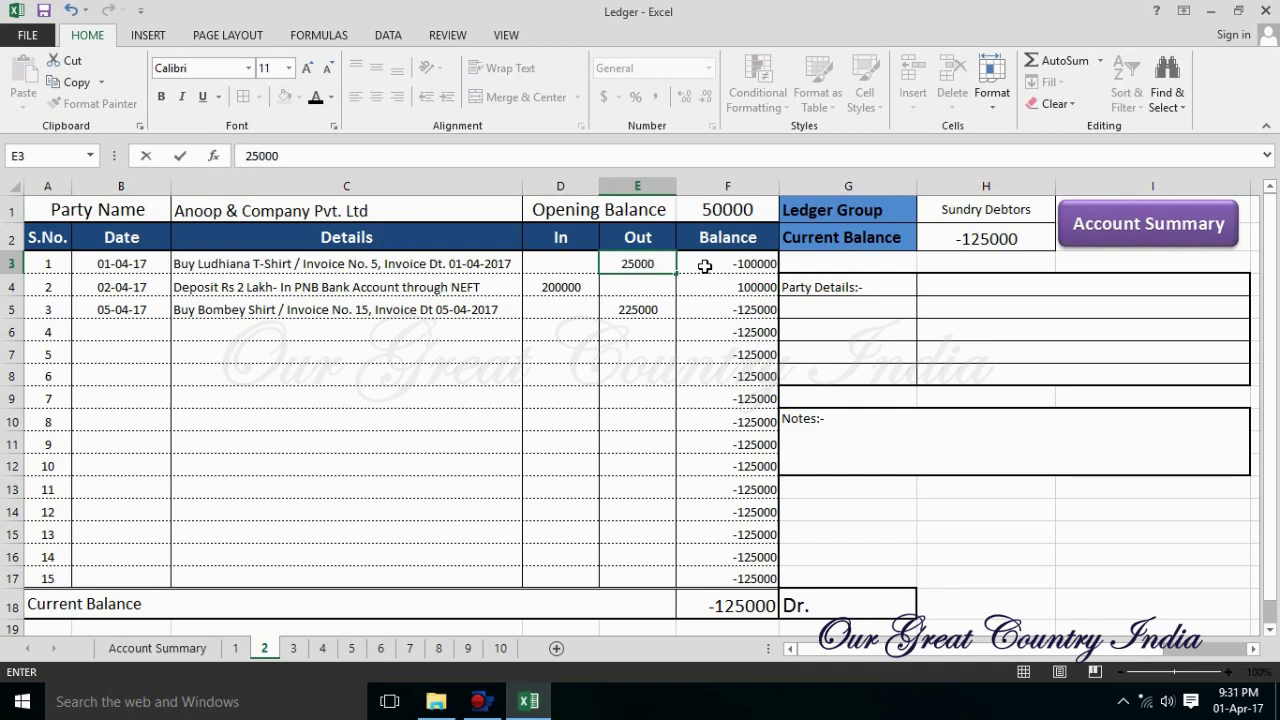
key("Return")
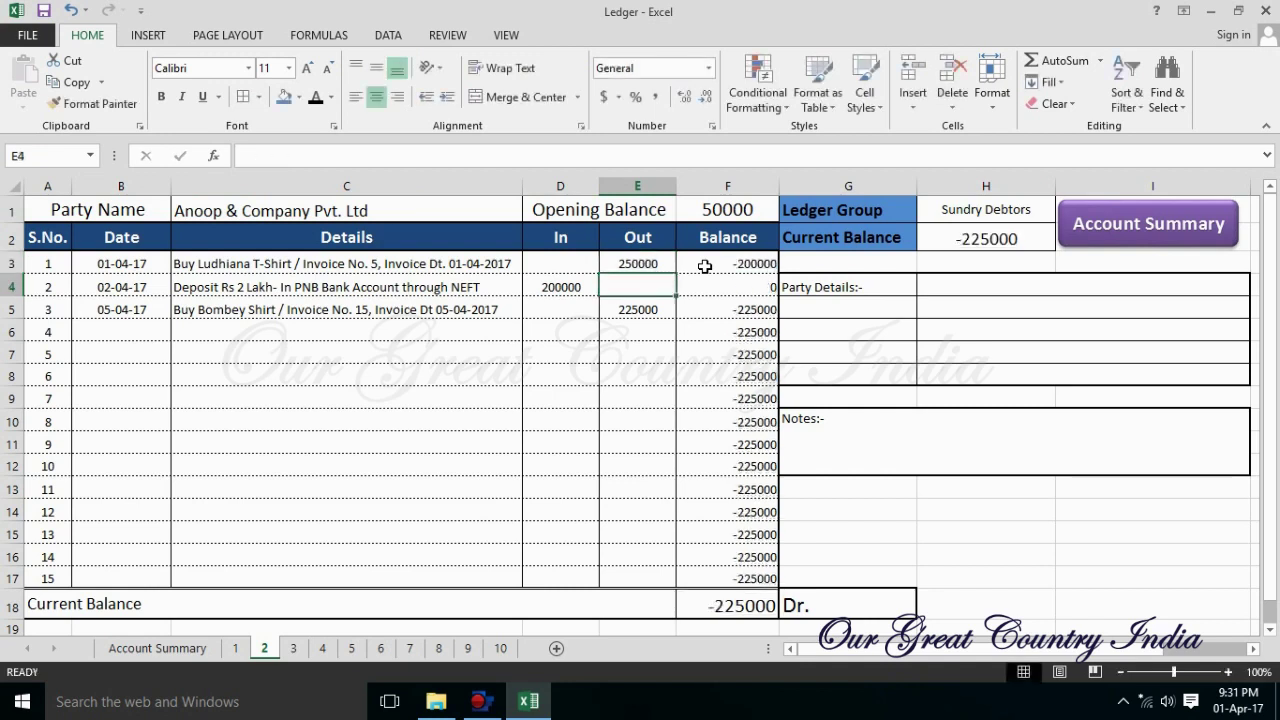
key("Left")
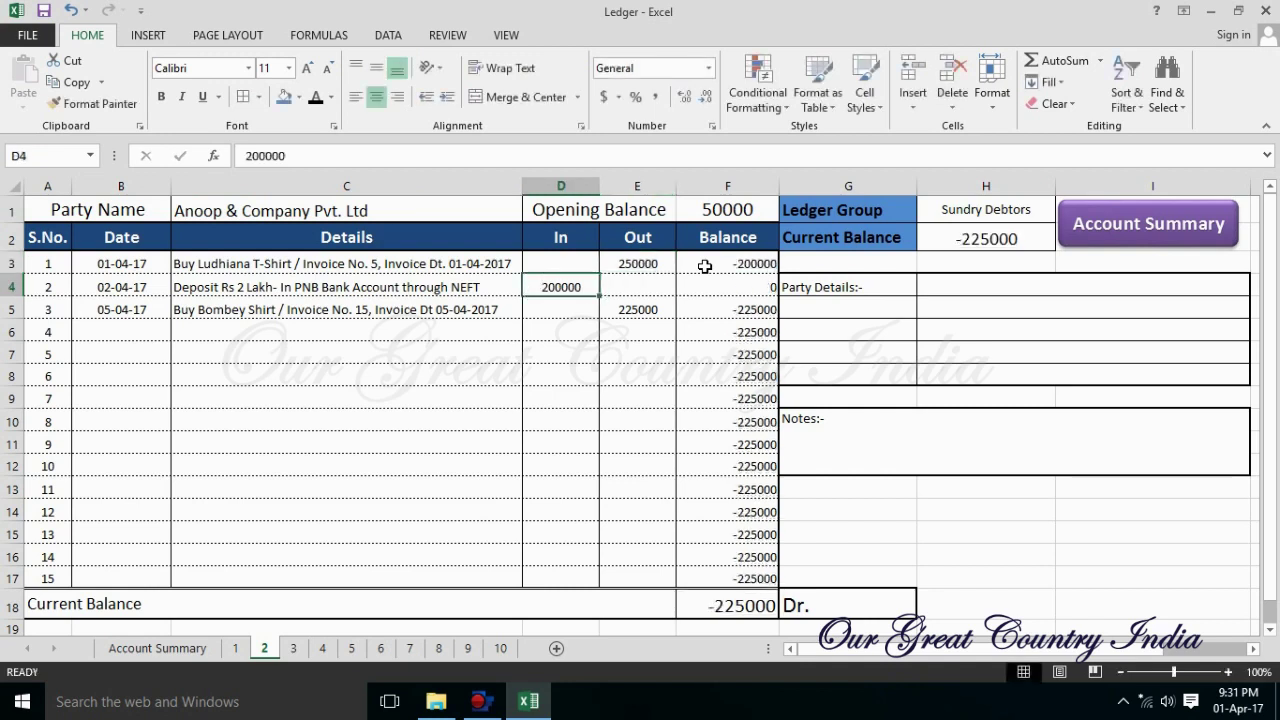
type("175")
key("Return")
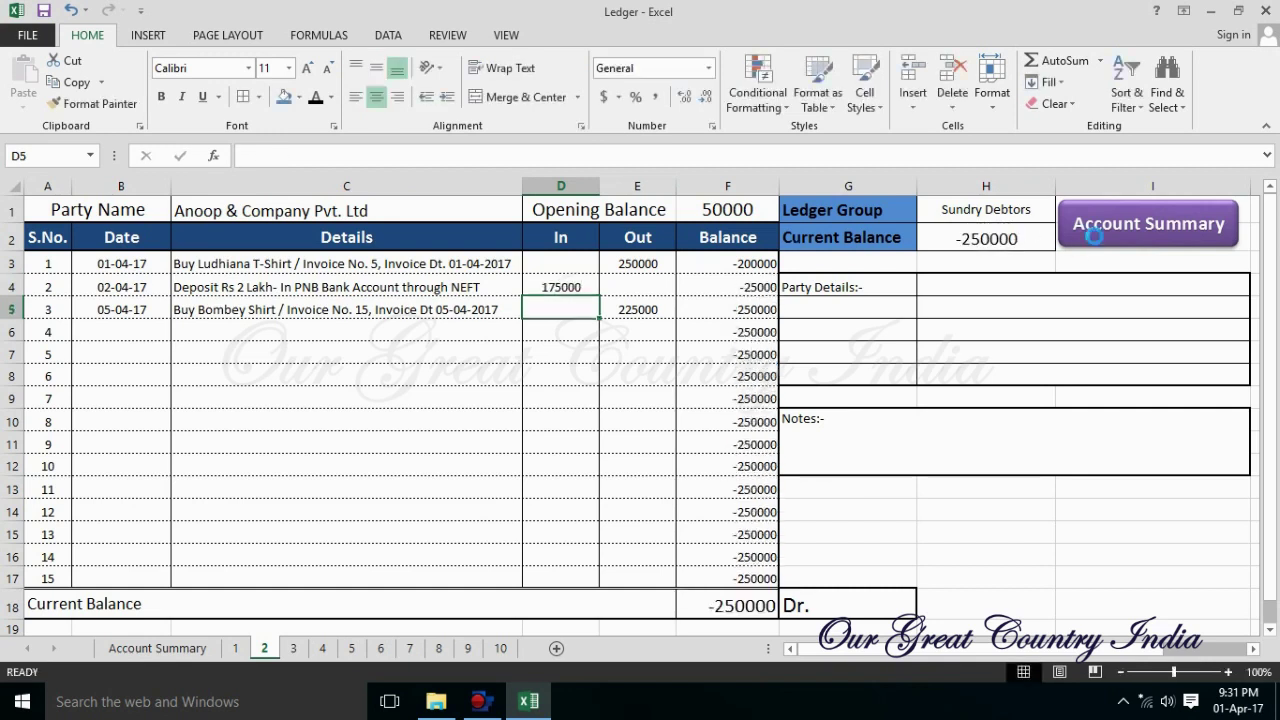
left_click(500, 334)
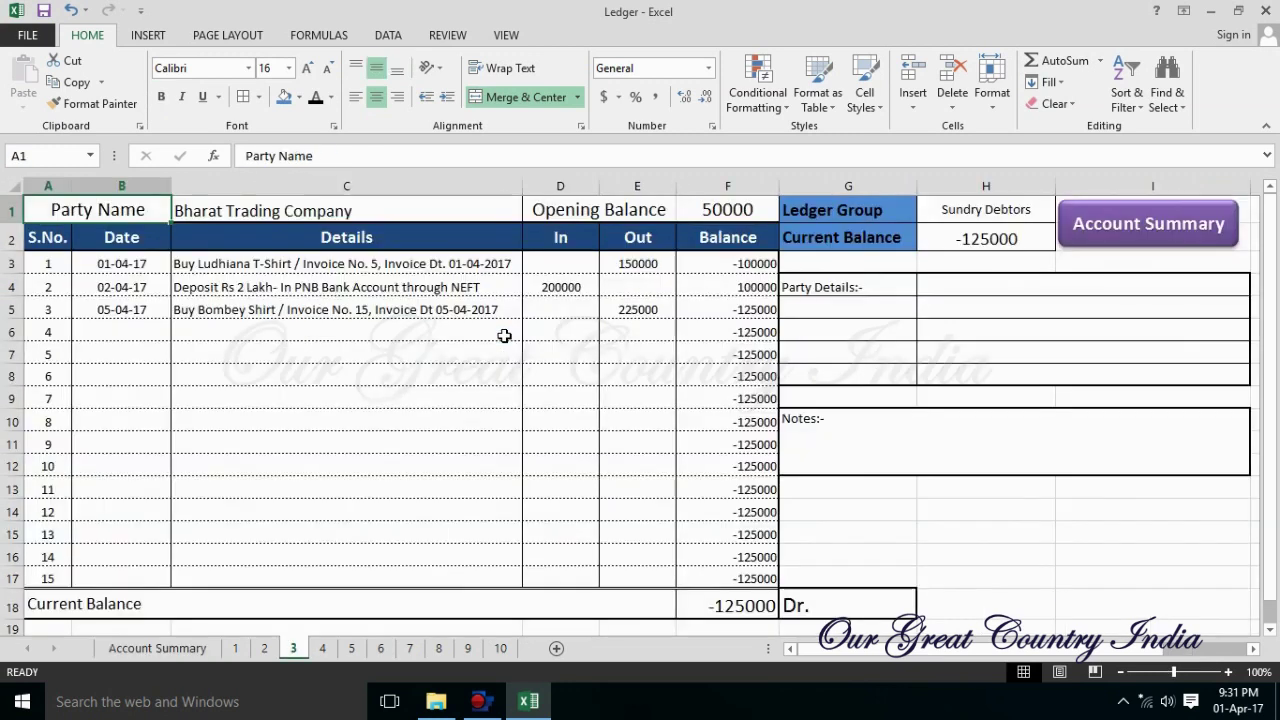
Set the Bharat Trading Company deposit in D4 to 0.
left_click(651, 309)
key("Left")
key("Up")
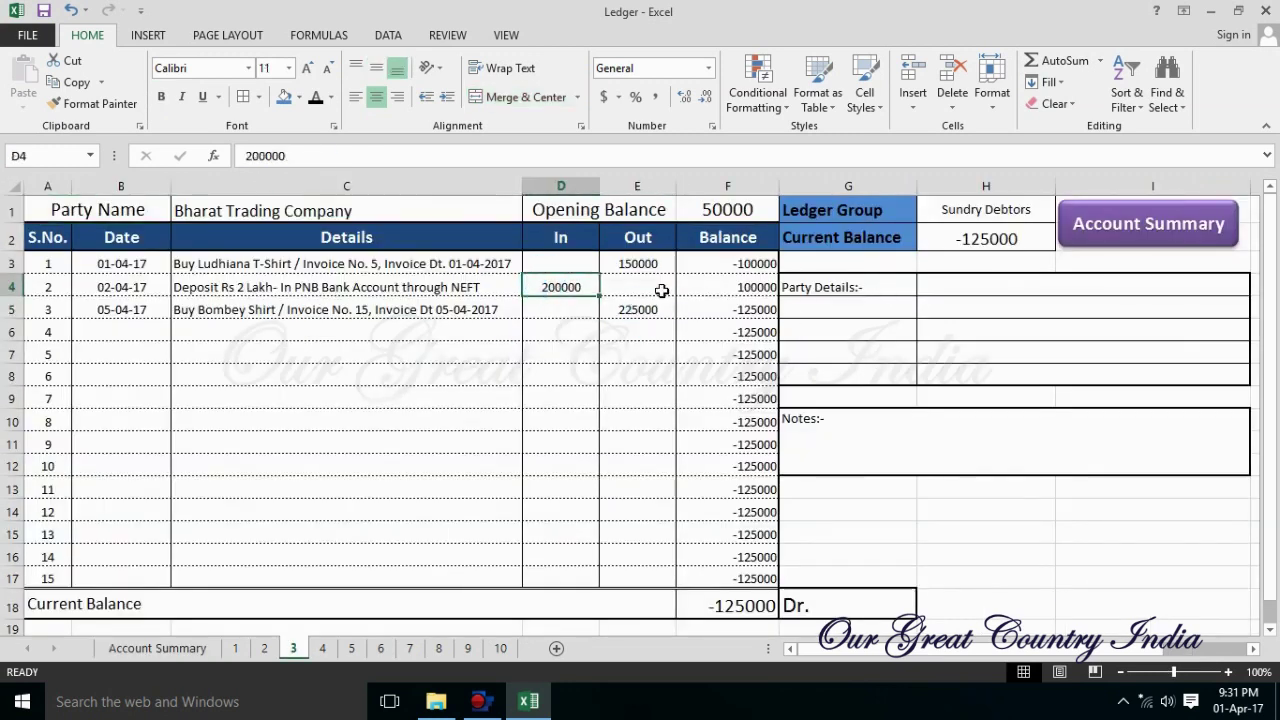
type("0")
key("Return")
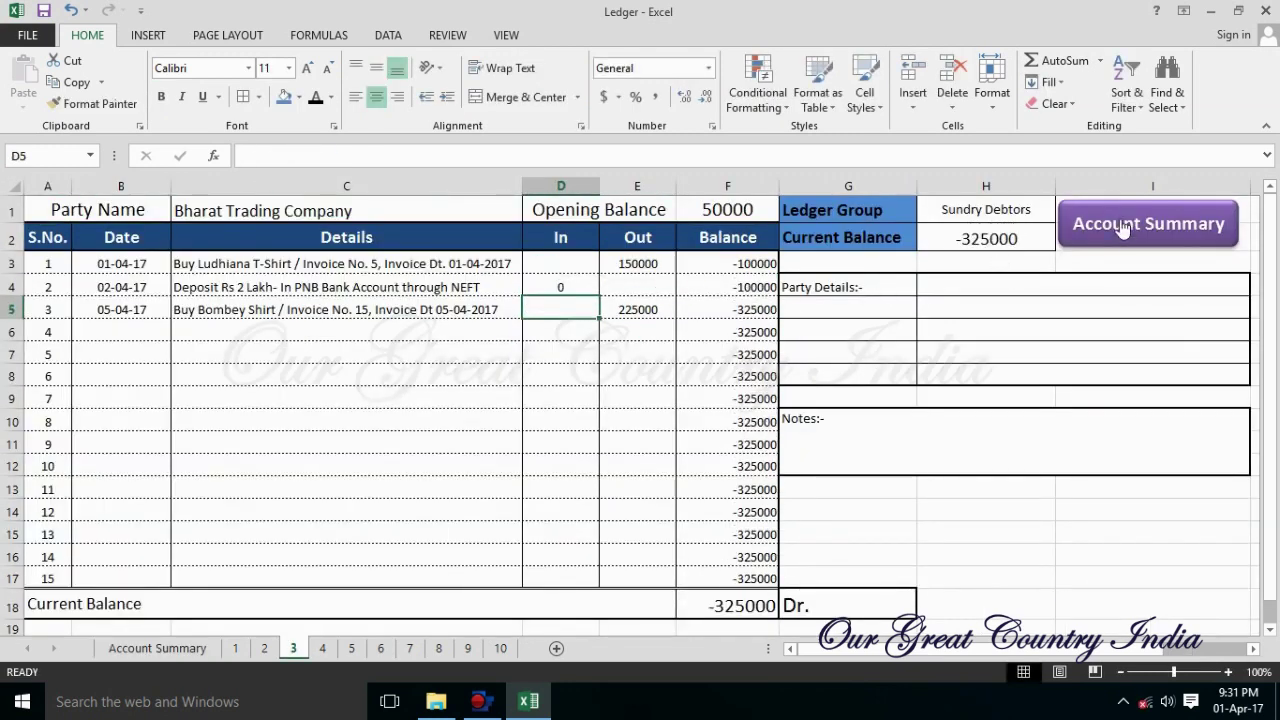
left_click(1122, 229)
Change the Gupta & Sons Out amount in E5 to 25000.
left_click(497, 358)
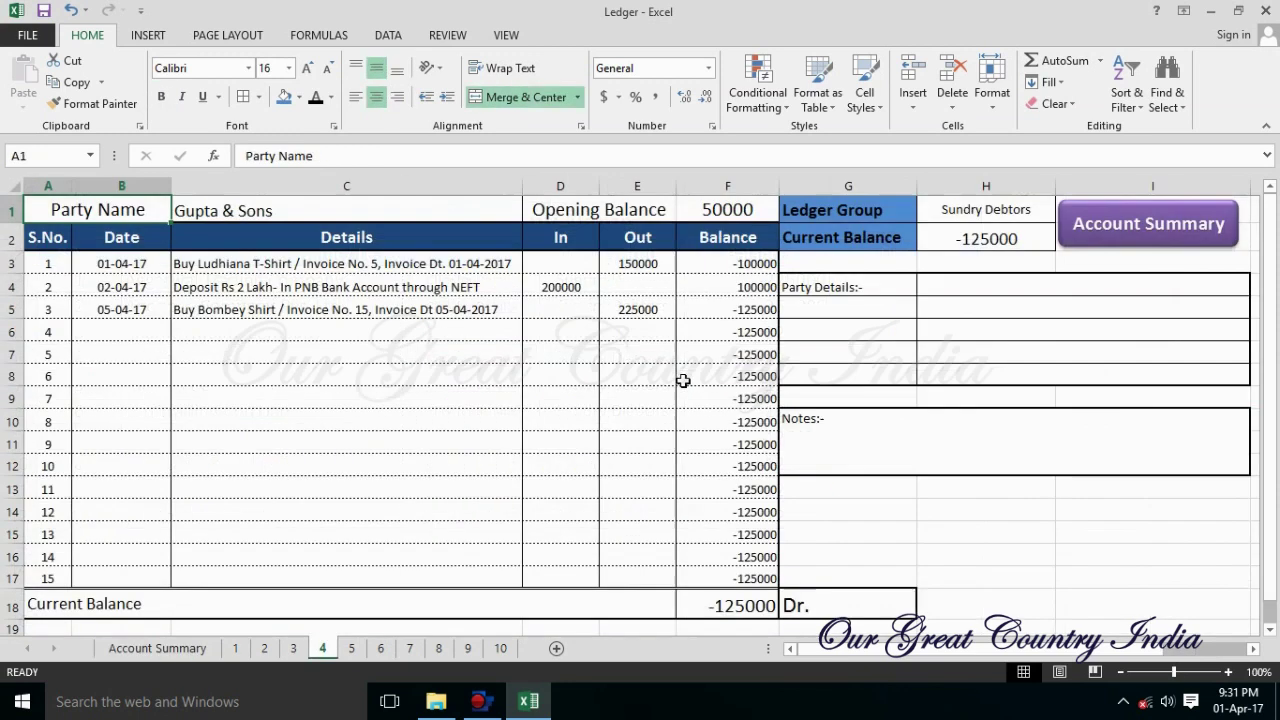
left_click(645, 310)
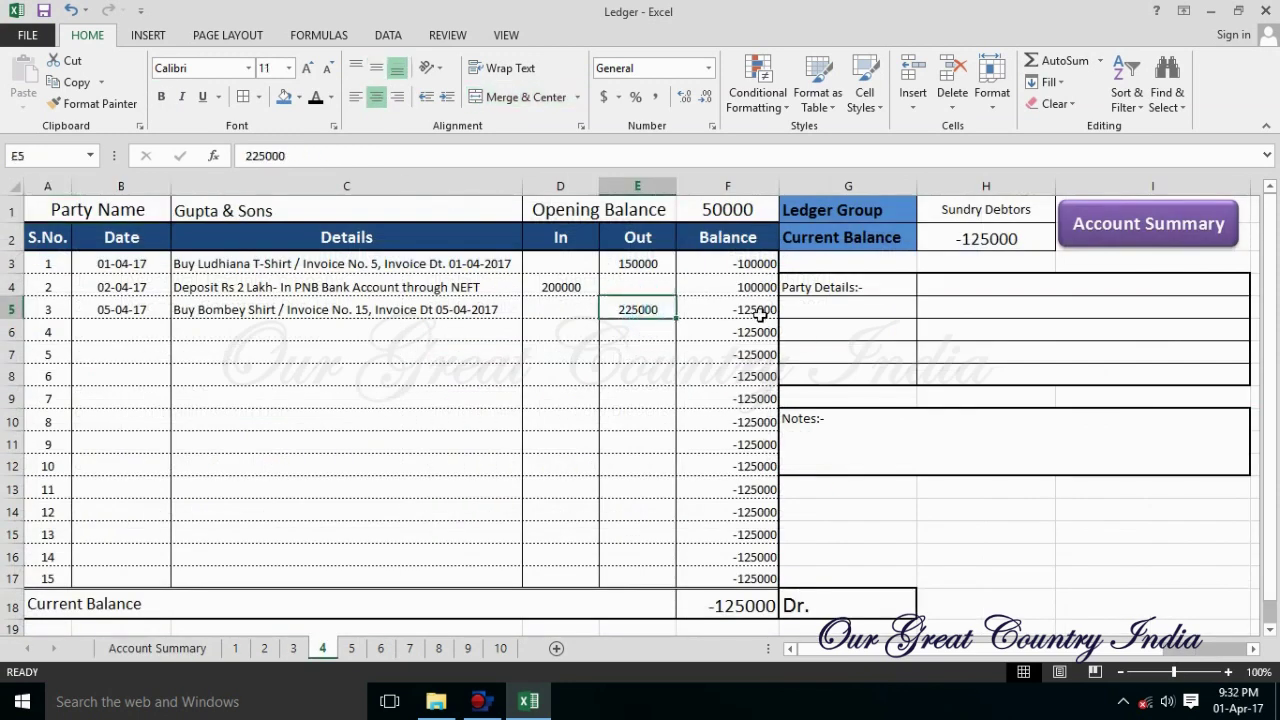
type("0")
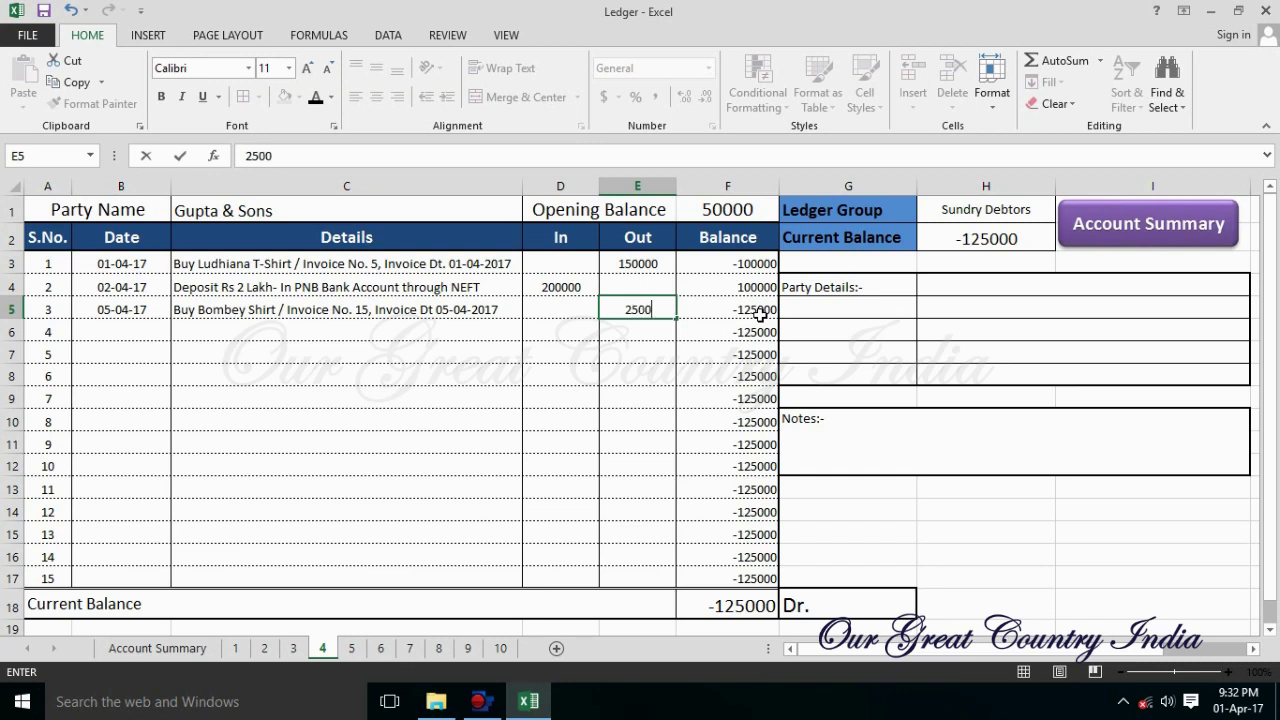
type("0")
key("Return")
left_click(1141, 226)
Verify the Gupta & Sons ledger, then set the Om Trading Company deposit to 165000.
left_click(918, 362)
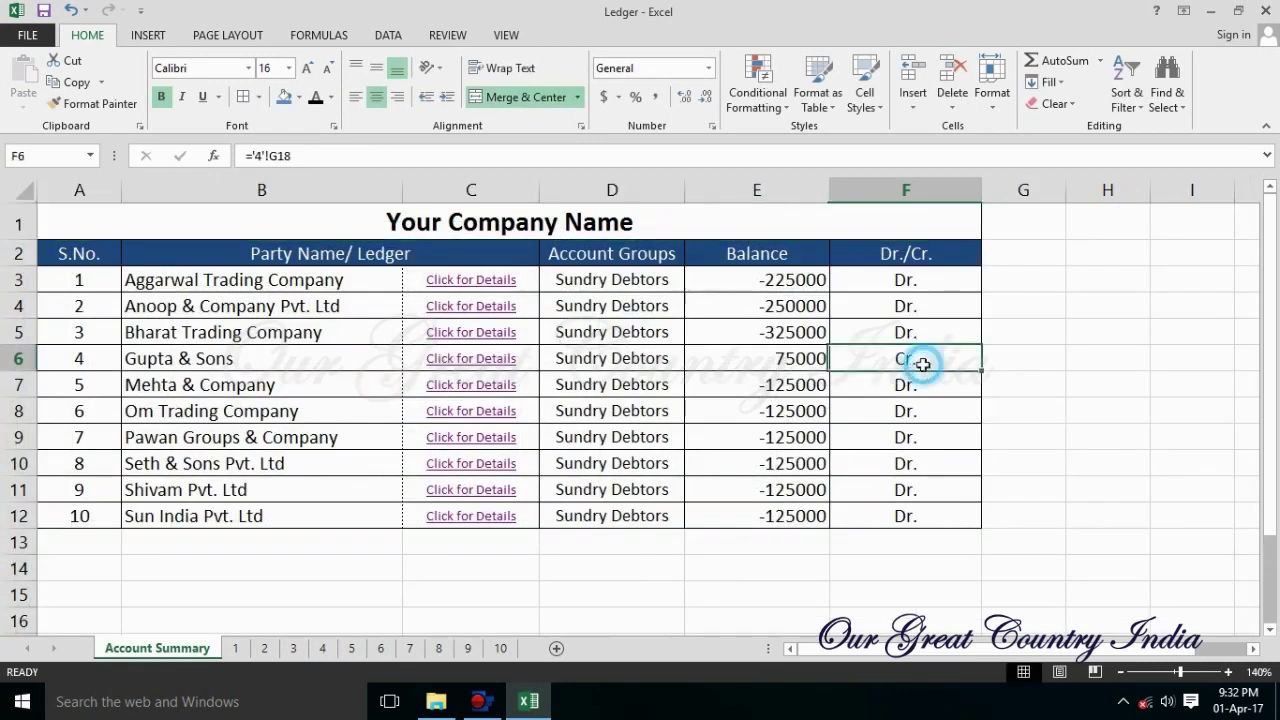
left_click(503, 360)
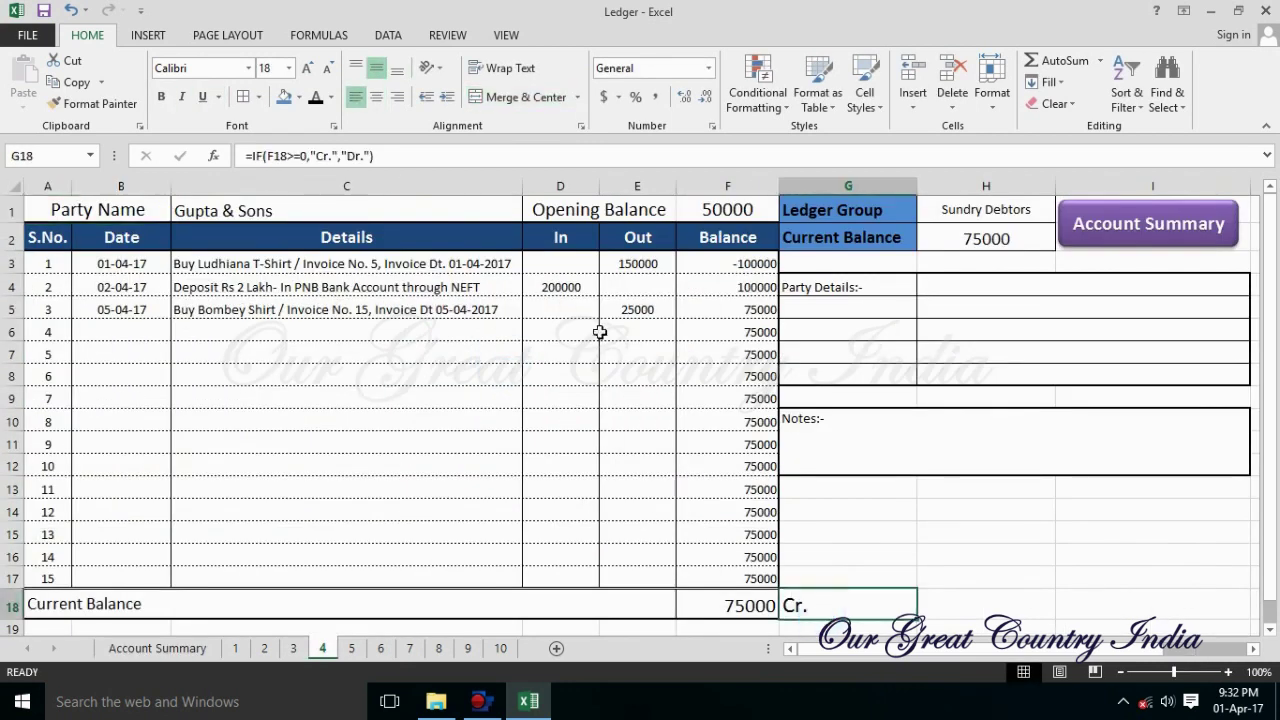
left_click(1131, 244)
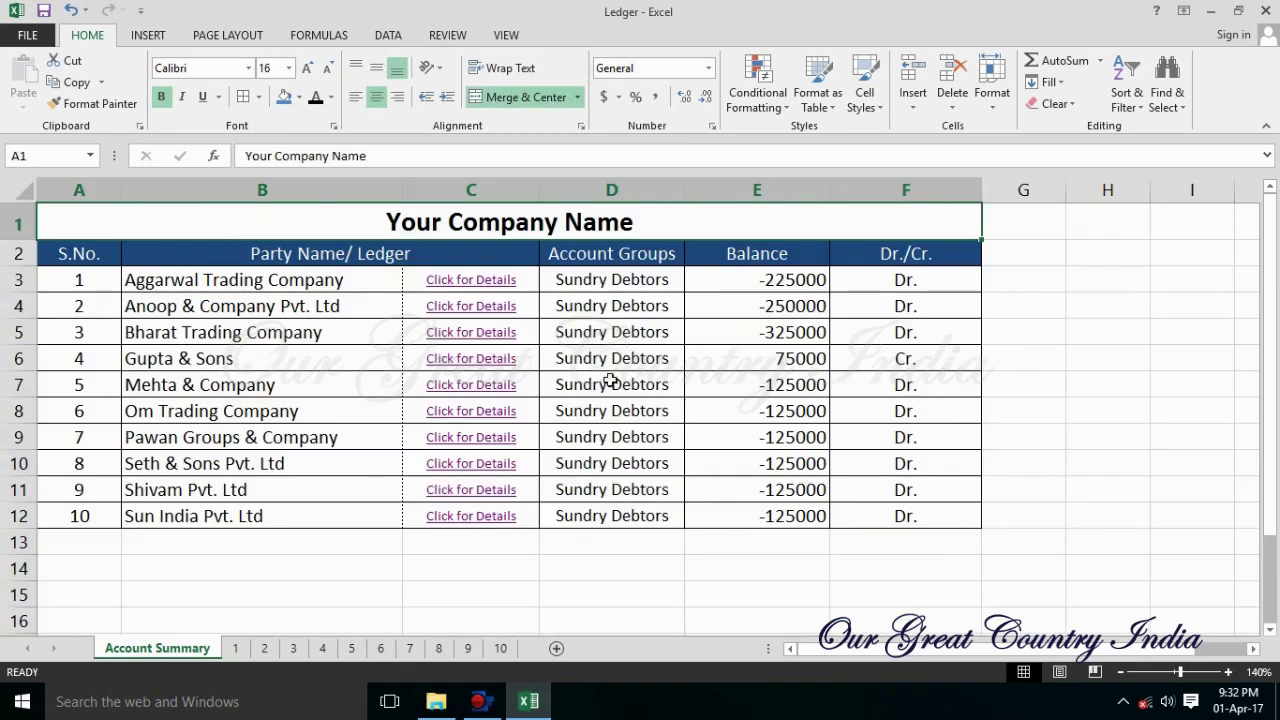
left_click(500, 411)
left_click(590, 289)
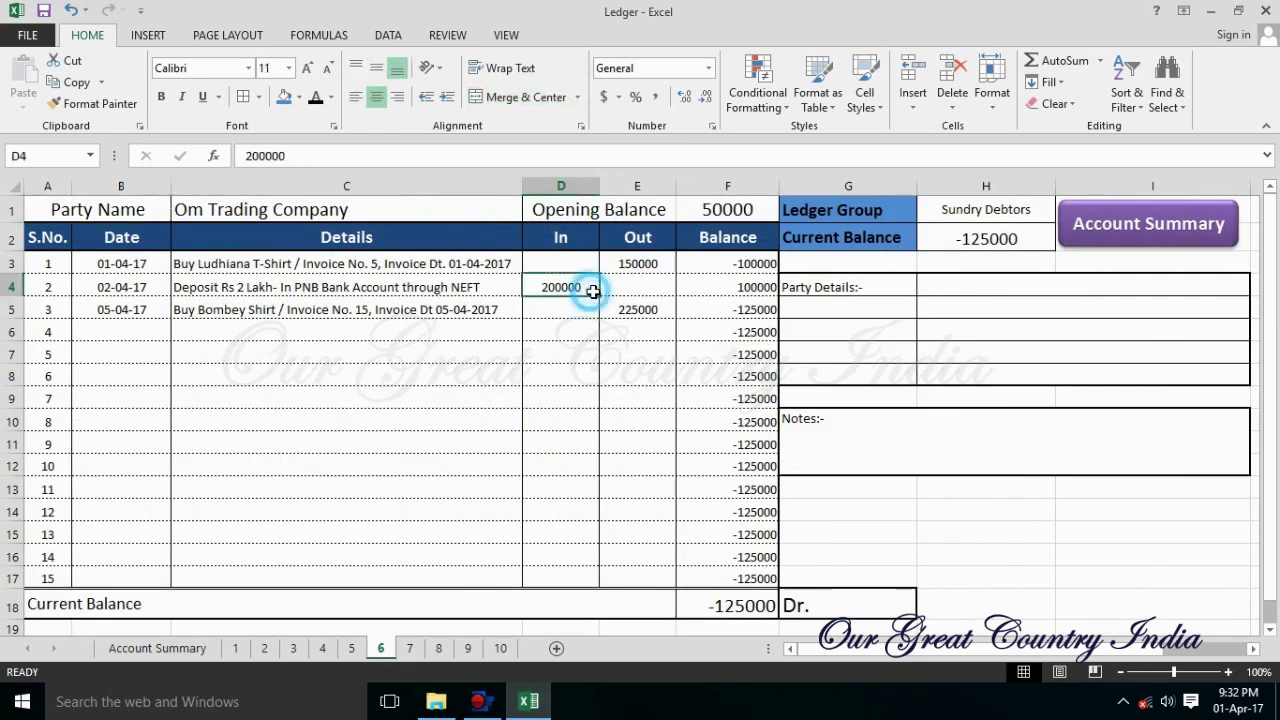
type("165")
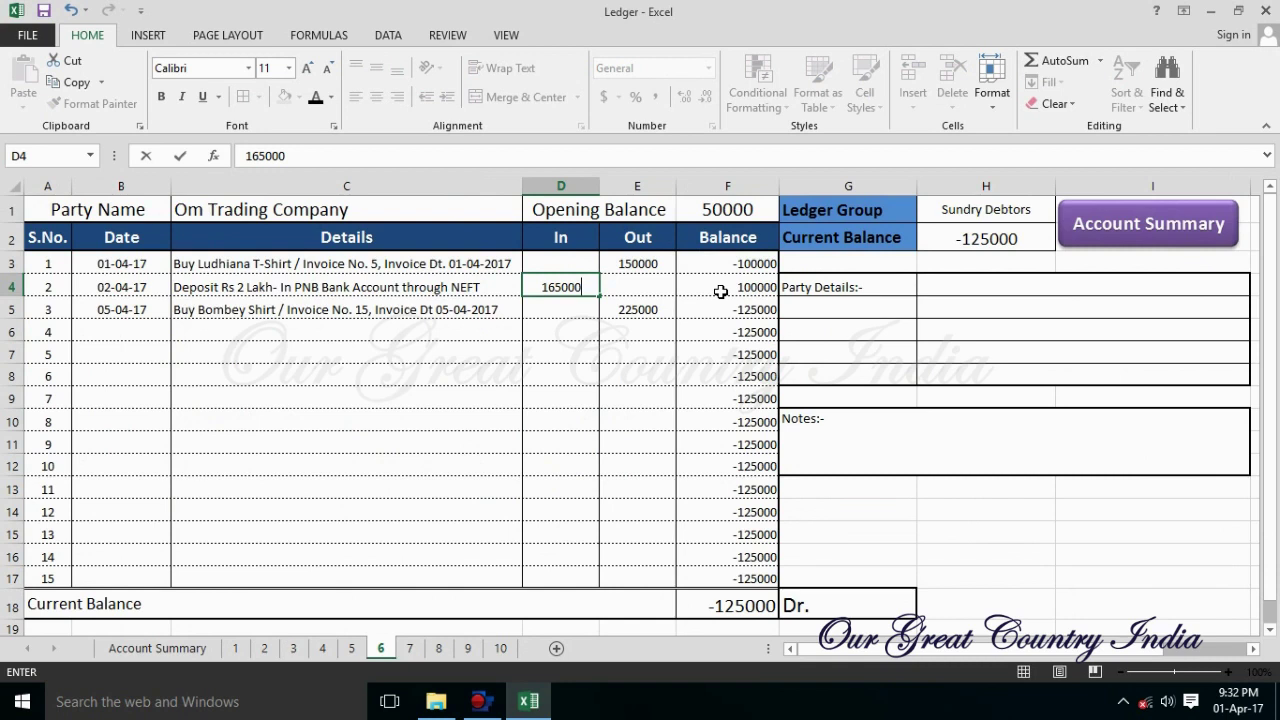
key("Return")
left_click(1111, 227)
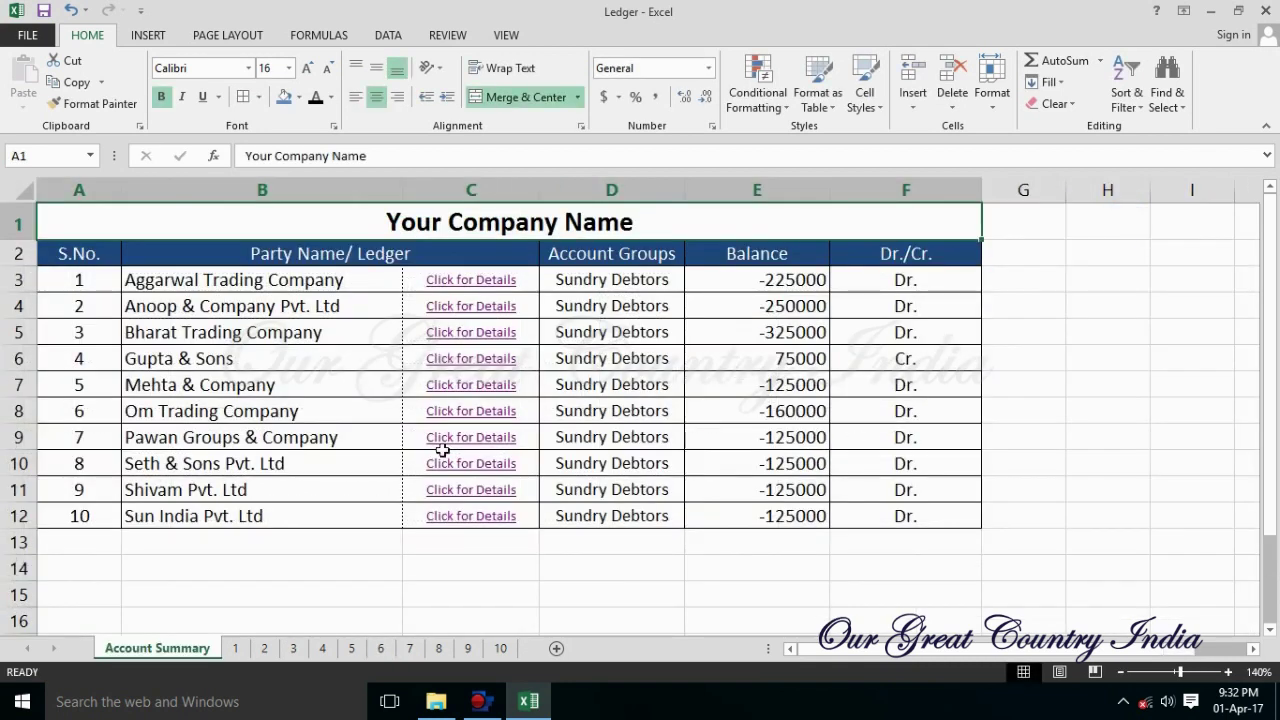
Change Pawan Groups & Company's deposit description to 'Rs 5 Lakh' and its amount to 500000.
left_click(442, 448)
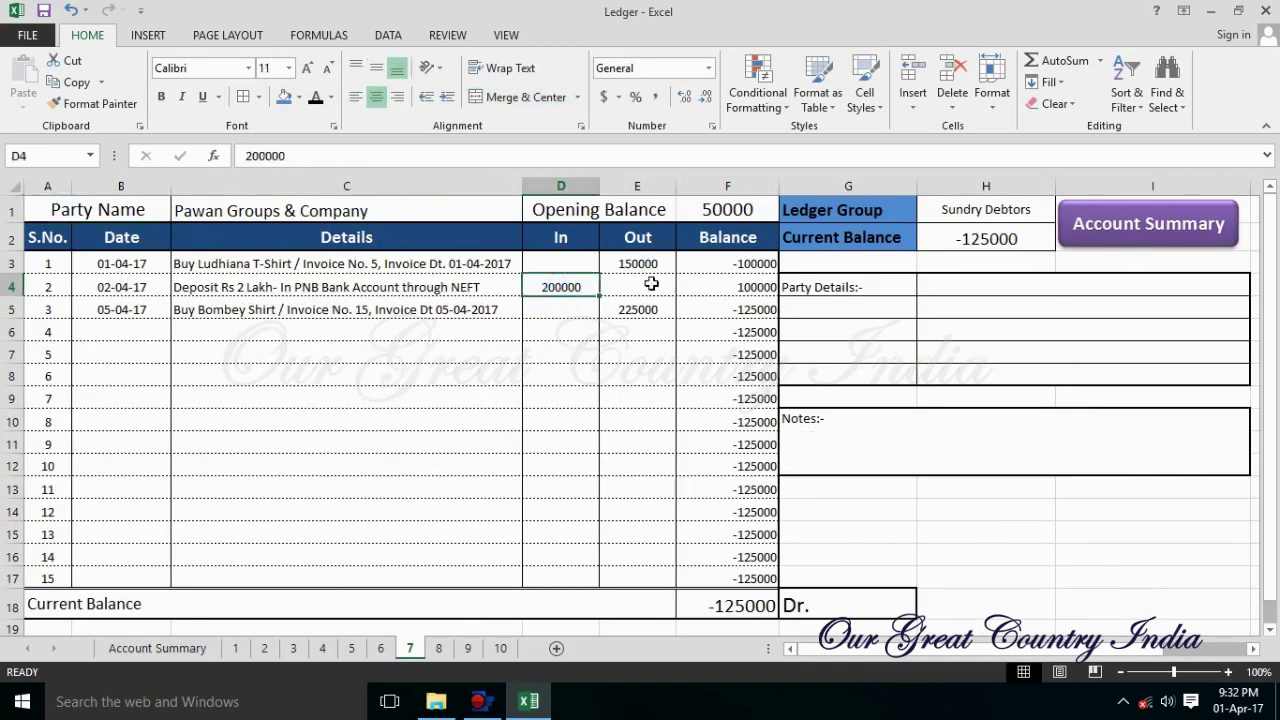
type("25")
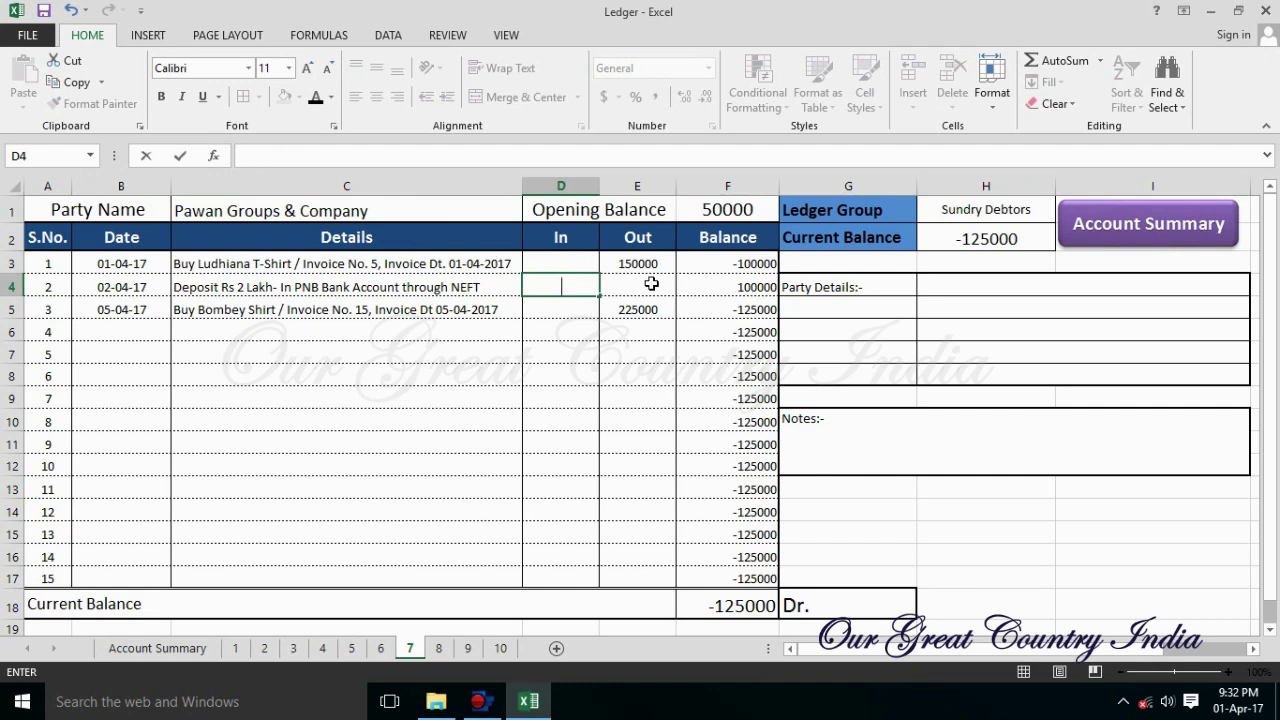
left_click(243, 287)
double_click(245, 287)
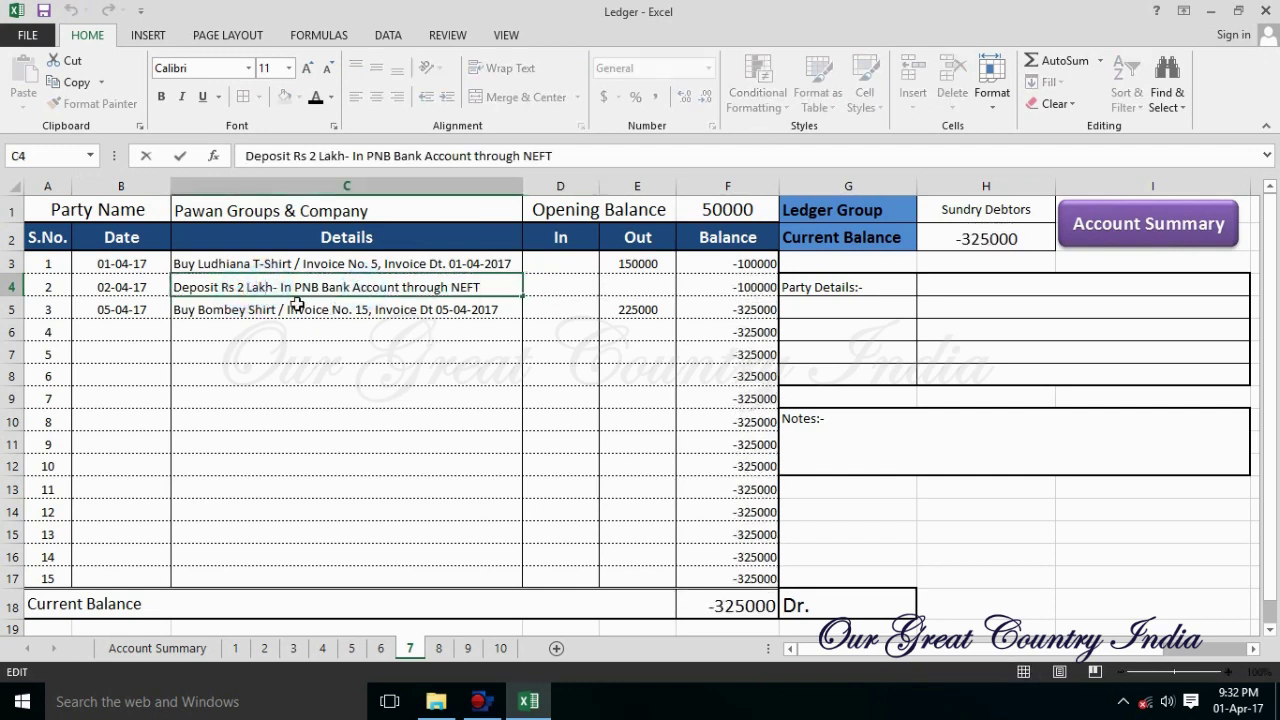
key("BackSpace")
type("5")
key("Return")
left_click(571, 289)
type("5000")
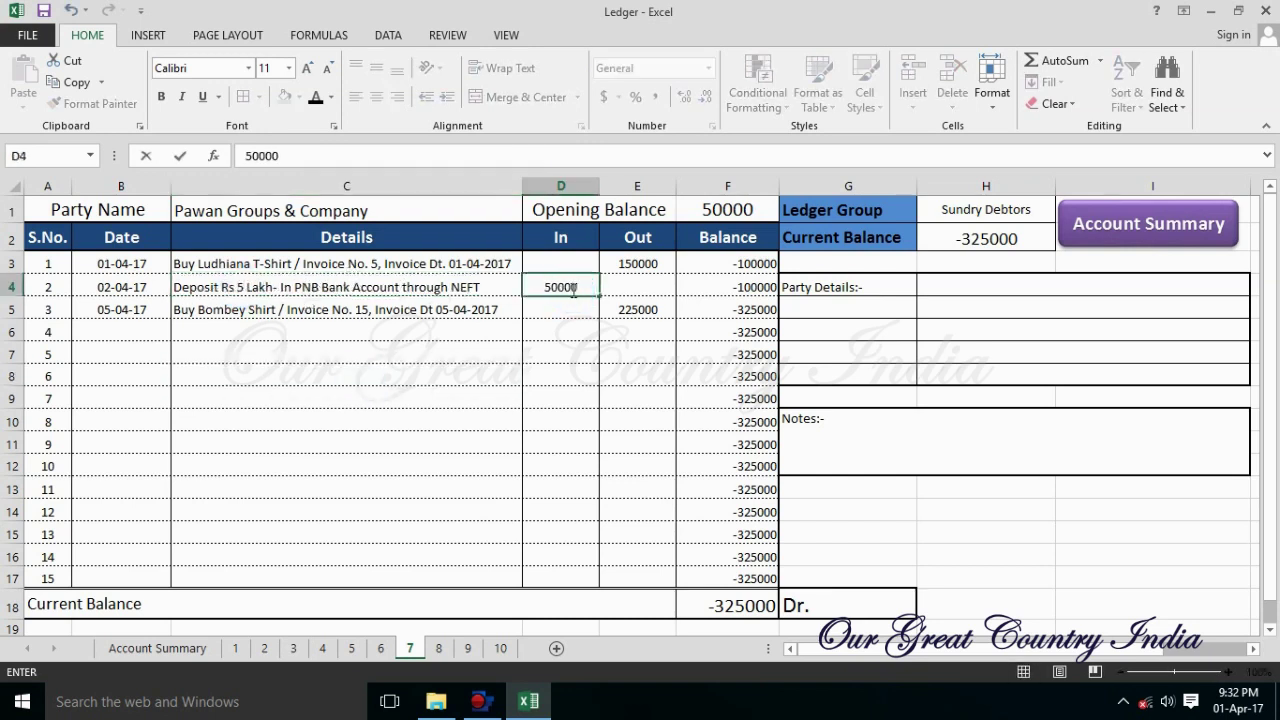
type("0")
left_click(590, 352)
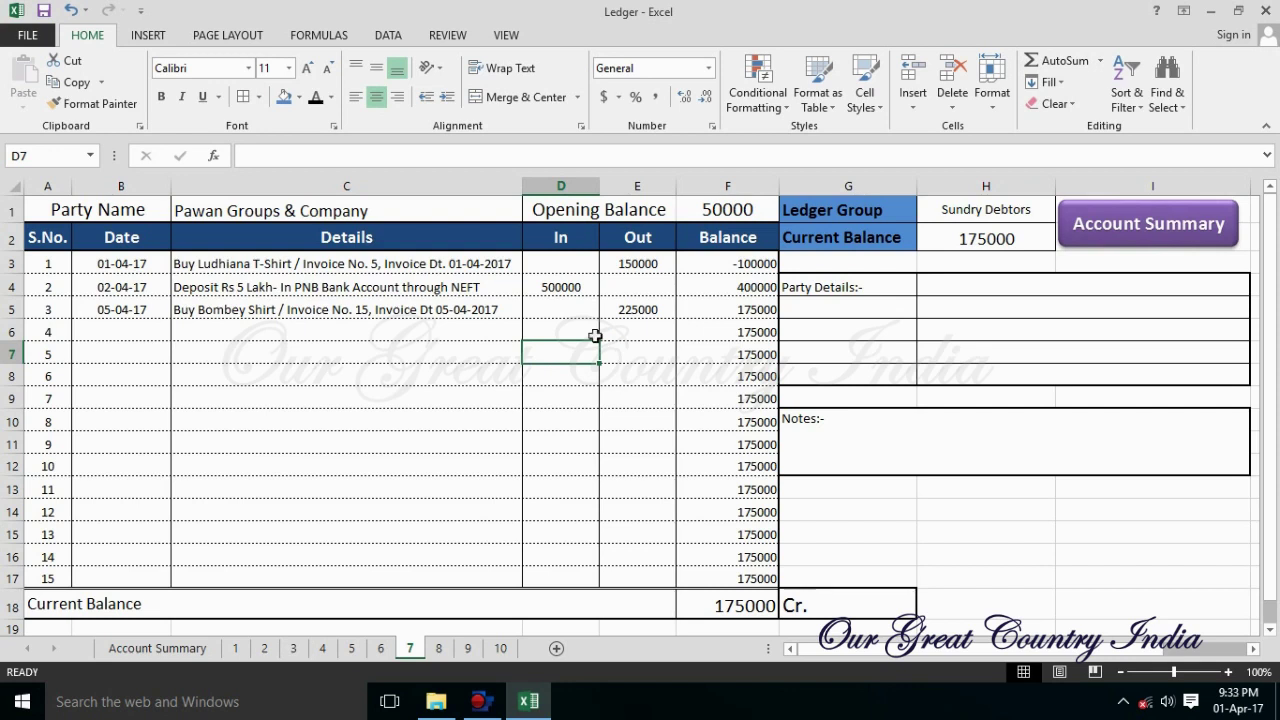
left_click(1100, 238)
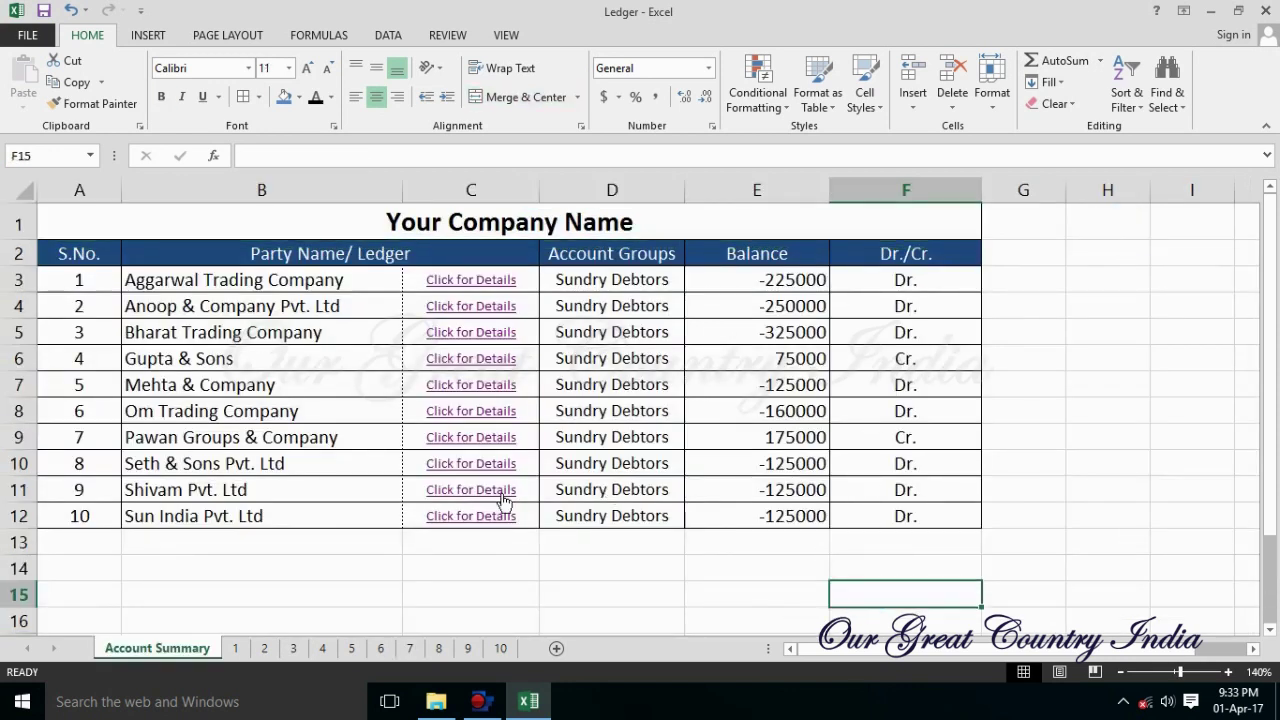
Change Shivam Pvt. Ltd's deposit description to 'Rs 1 Lakh' and its amount to 100000.
left_click(503, 494)
left_click(615, 302)
left_click(574, 287)
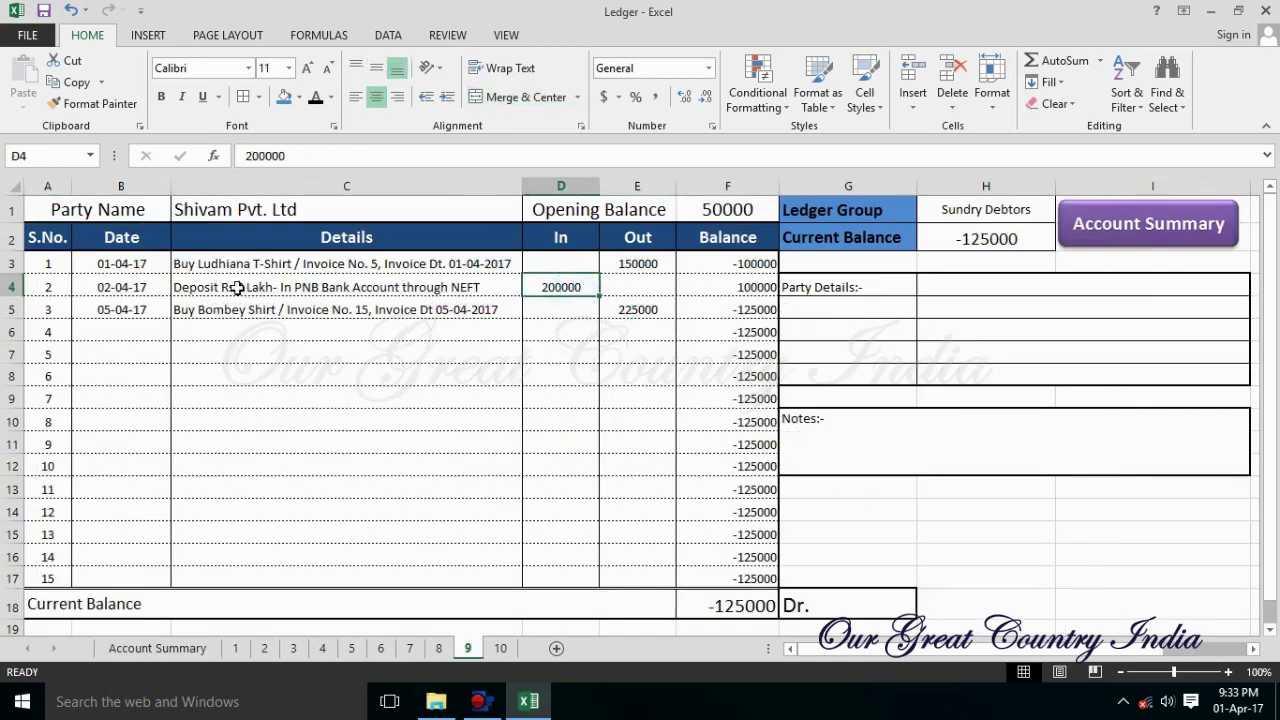
left_click(228, 287)
double_click(237, 287)
type("1")
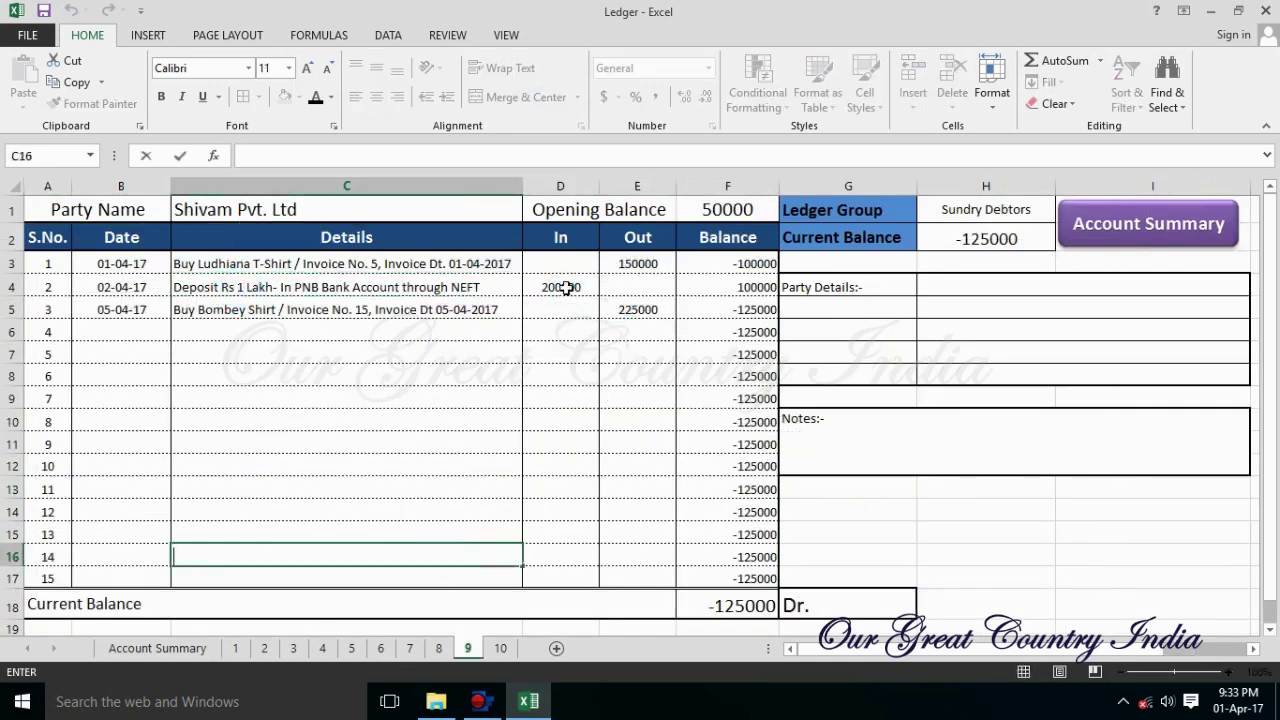
left_click(561, 287)
type("10000")
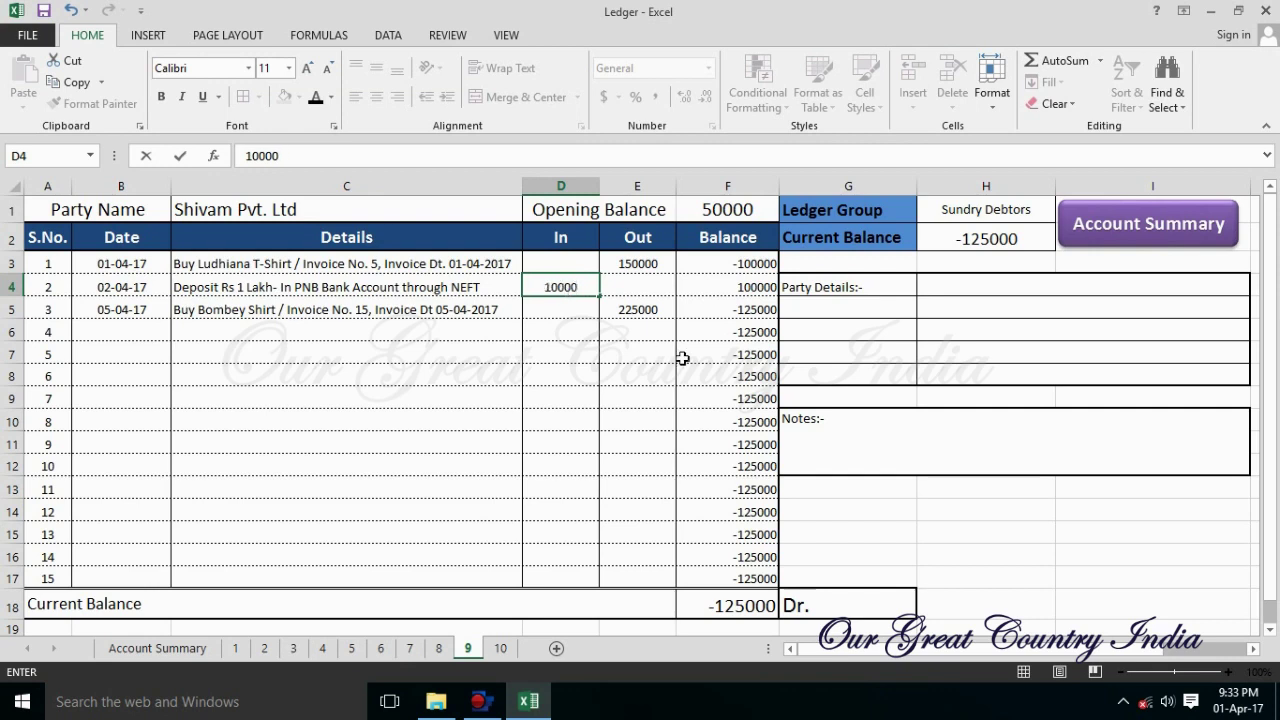
left_click(986, 391)
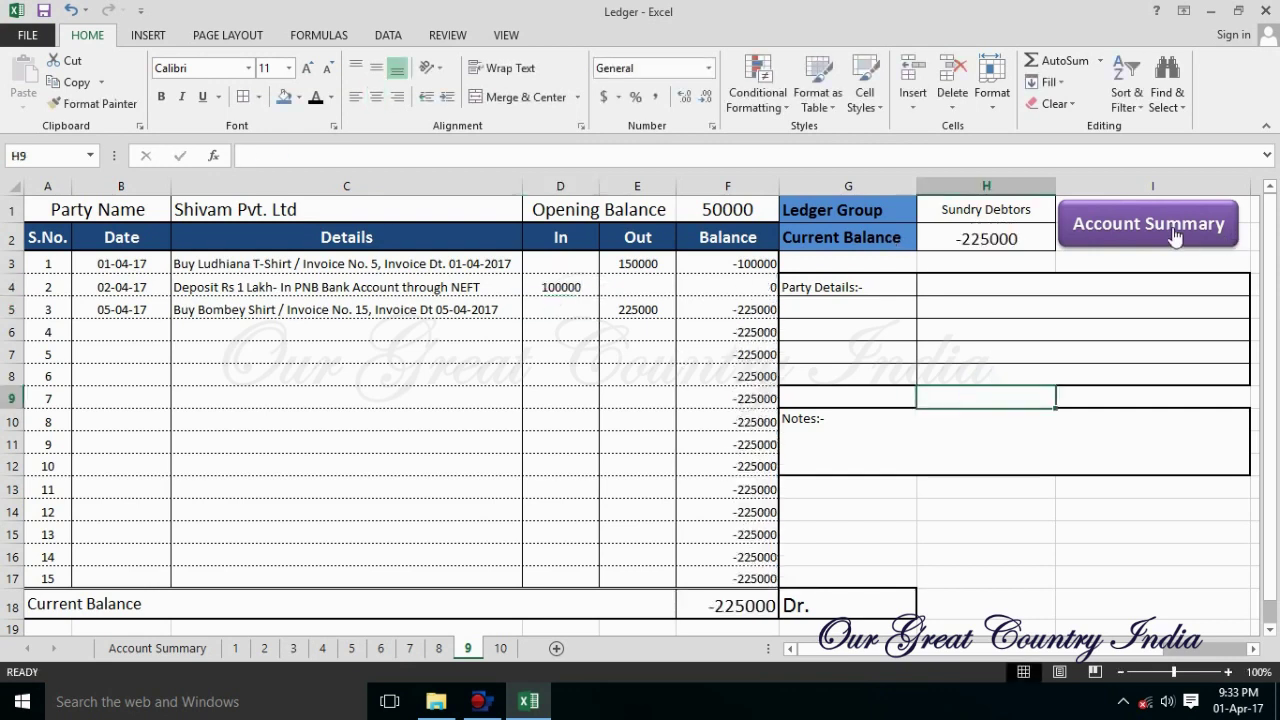
left_click(1094, 237)
left_click(1034, 521)
left_click(993, 592)
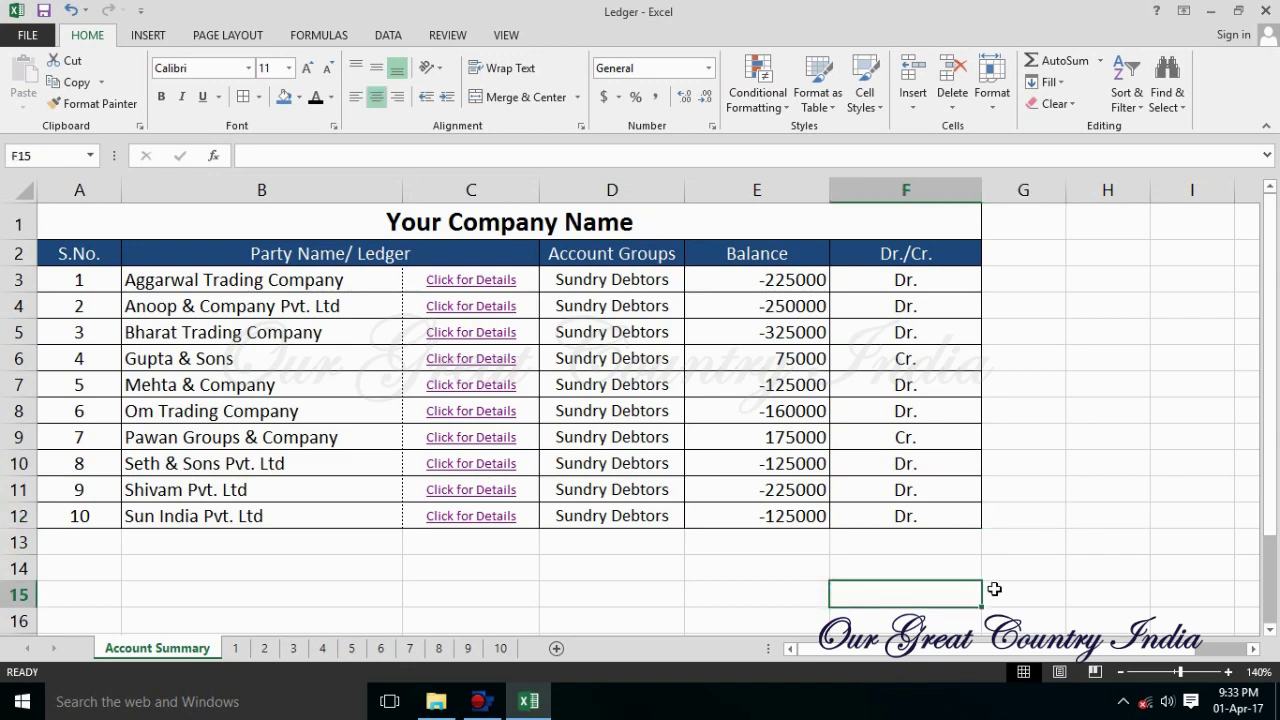
Change Sun India Pvt. Ltd's 05-04-17 outflow to 10000.
left_click(515, 514)
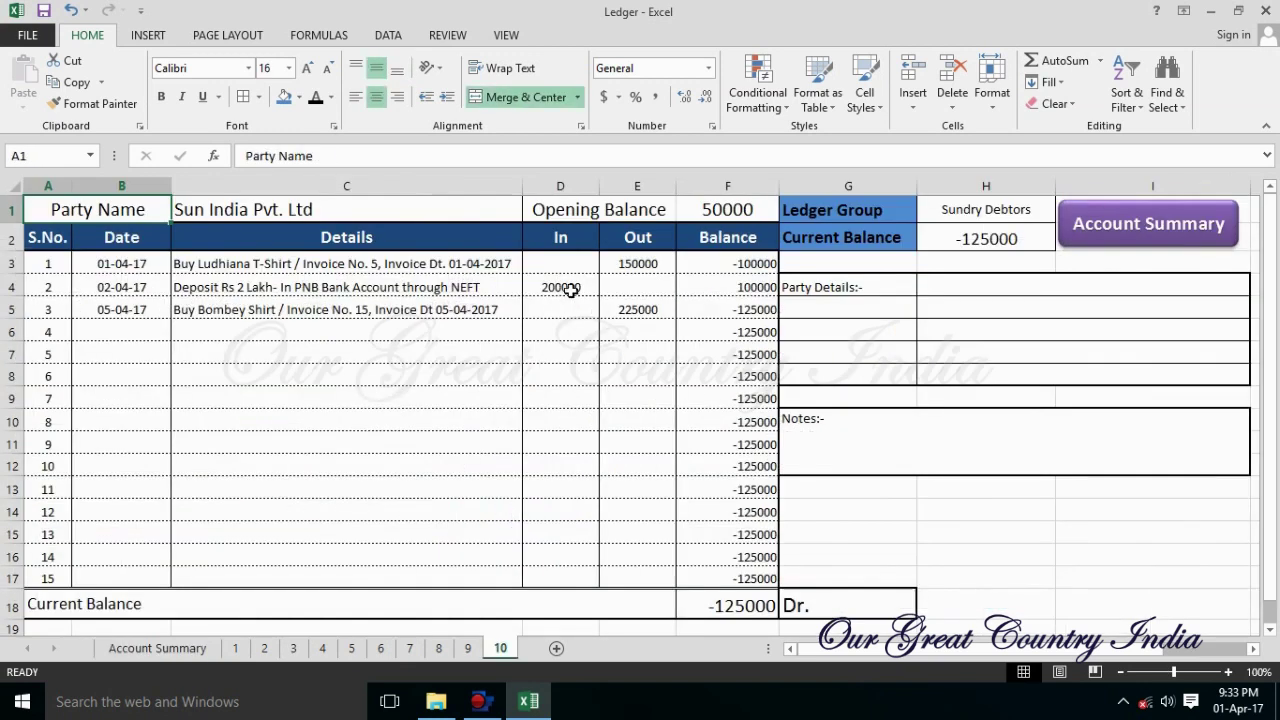
type("1")
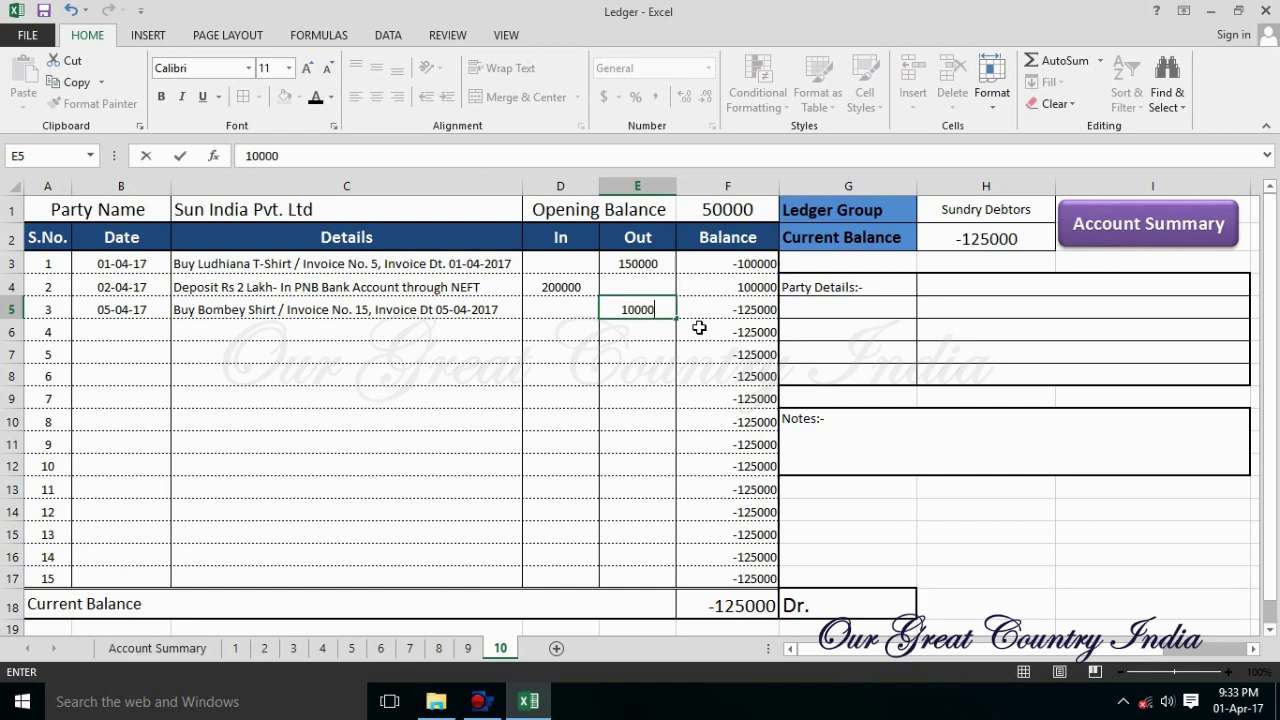
key("Return")
left_click(1103, 232)
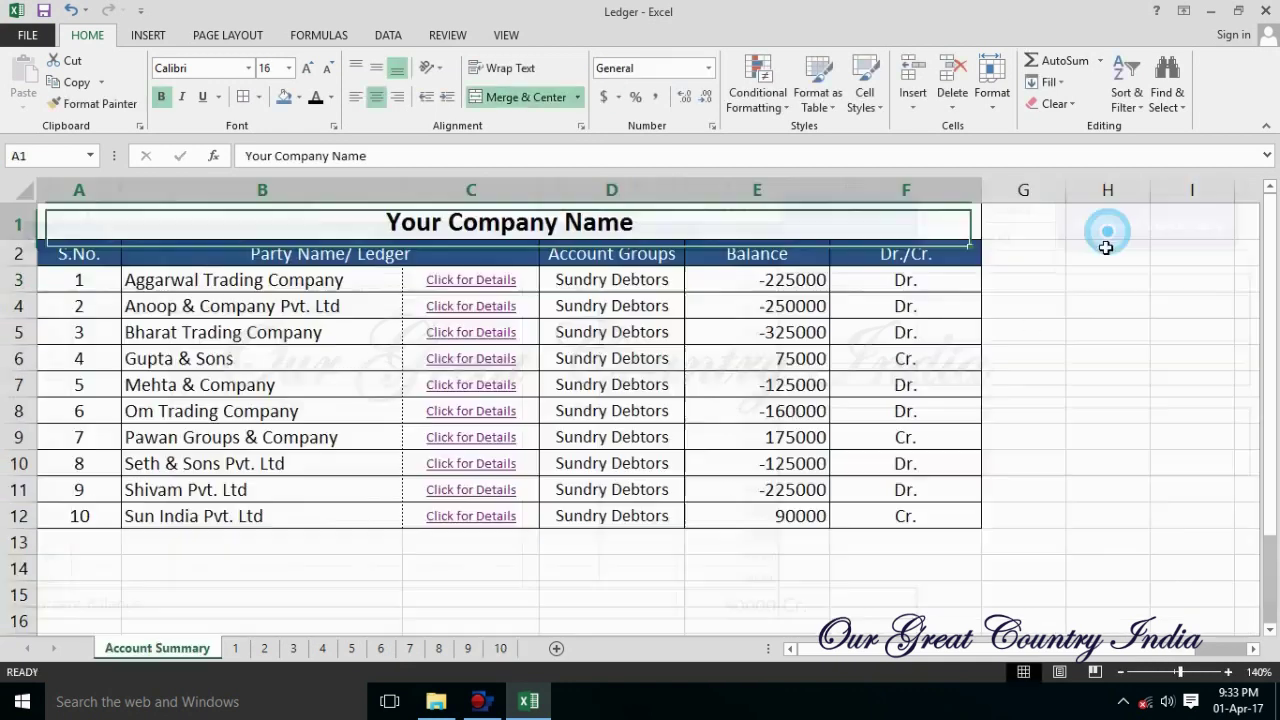
Freeze the title and heading rows above row 3 on the Account Summary sheet.
left_click(14, 283)
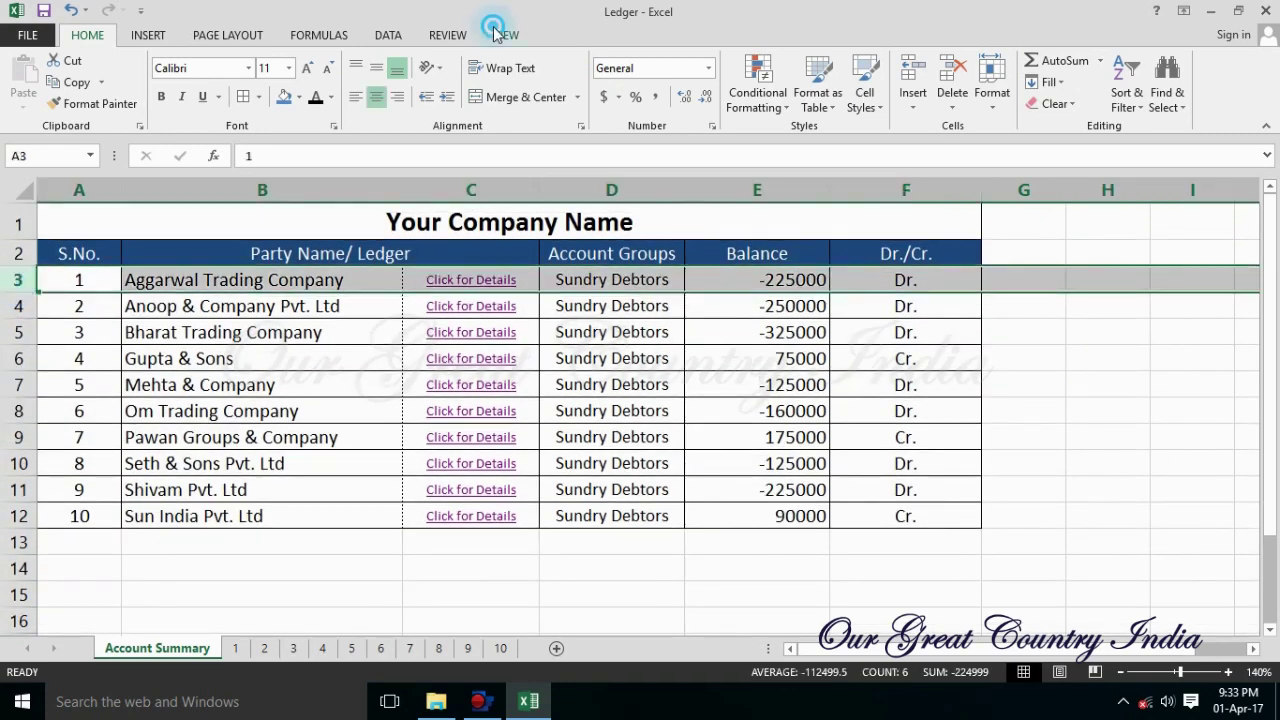
left_click(506, 35)
left_click(607, 92)
left_click(660, 120)
scroll(593, 430, "down", 1)
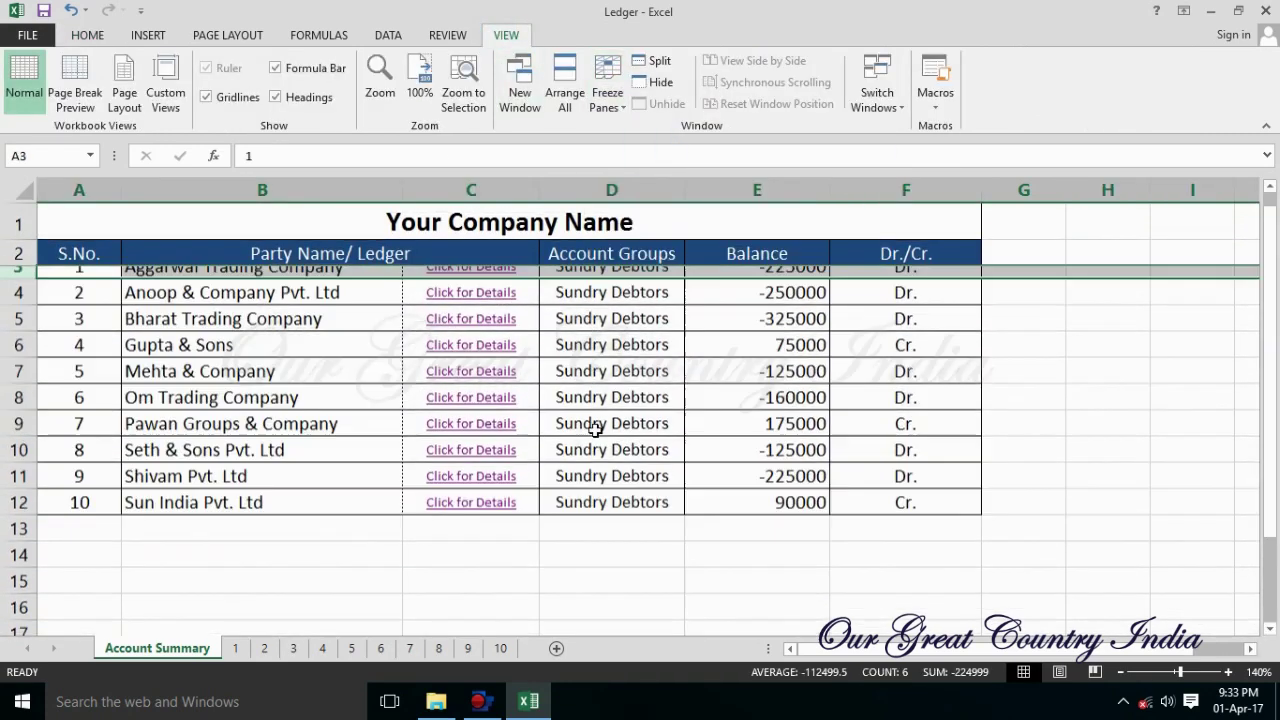
scroll(593, 430, "up", 1)
left_click(730, 405)
Freeze rows 1–2 on the Seth & Sons ledger, sheet 8.
left_click(440, 648)
scroll(608, 304, "up", 2)
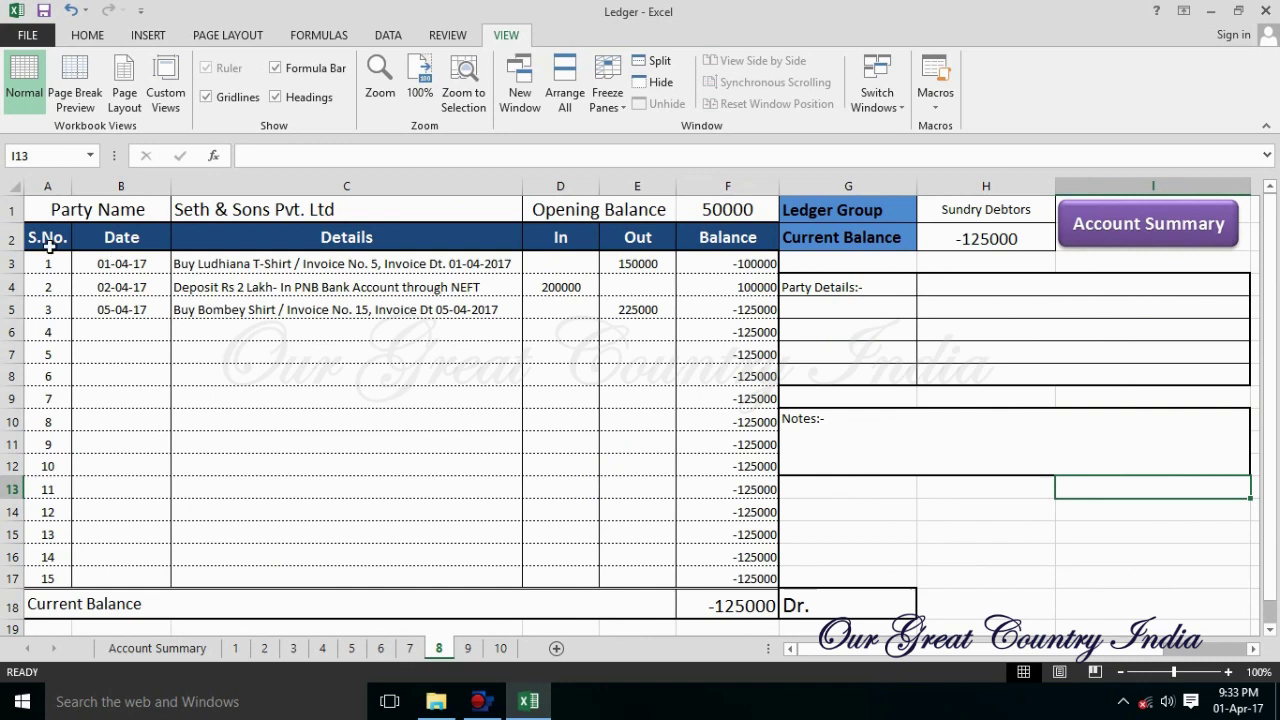
left_click(12, 263)
left_click(634, 155)
scroll(683, 317, "down", 5)
scroll(683, 317, "up", 5)
left_click(920, 354)
Freeze the heading rows on the Shivam Pvt. Ltd ledger, sheet 9, then return to the summary.
left_click(467, 648)
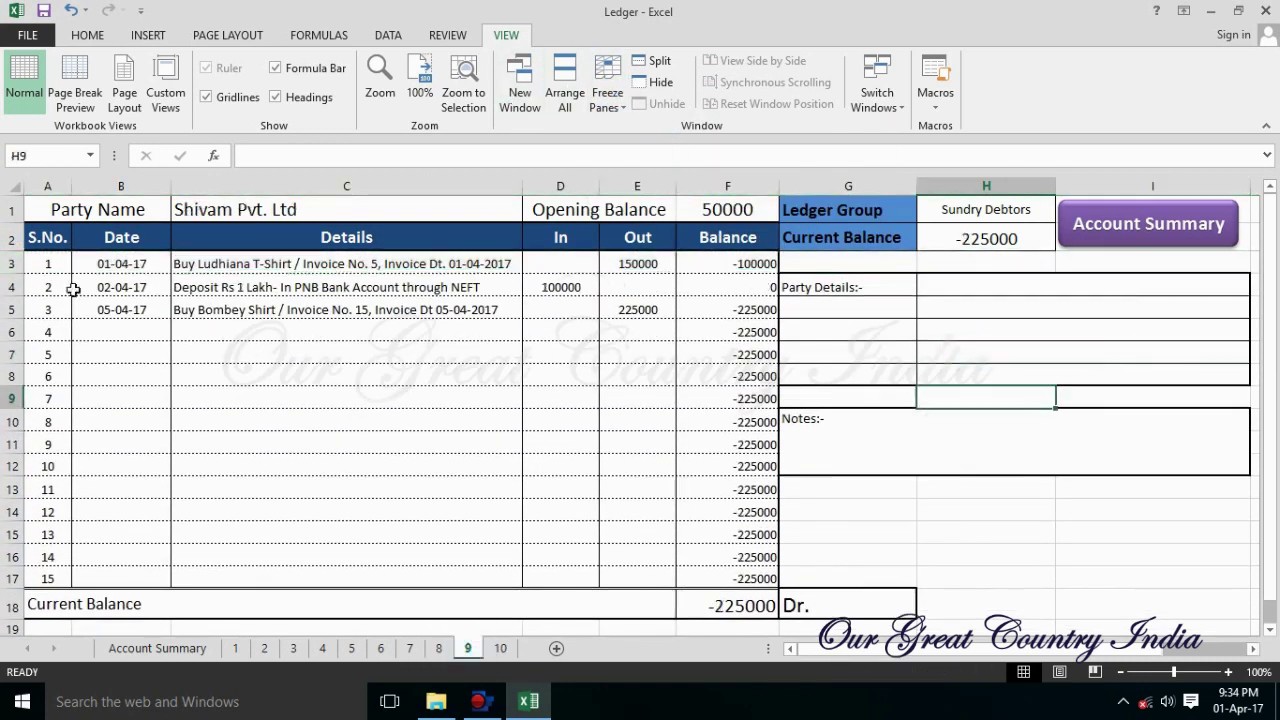
left_click(12, 263)
left_click(607, 95)
left_click(614, 208)
scroll(643, 352, "down", 5)
scroll(643, 352, "up", 5)
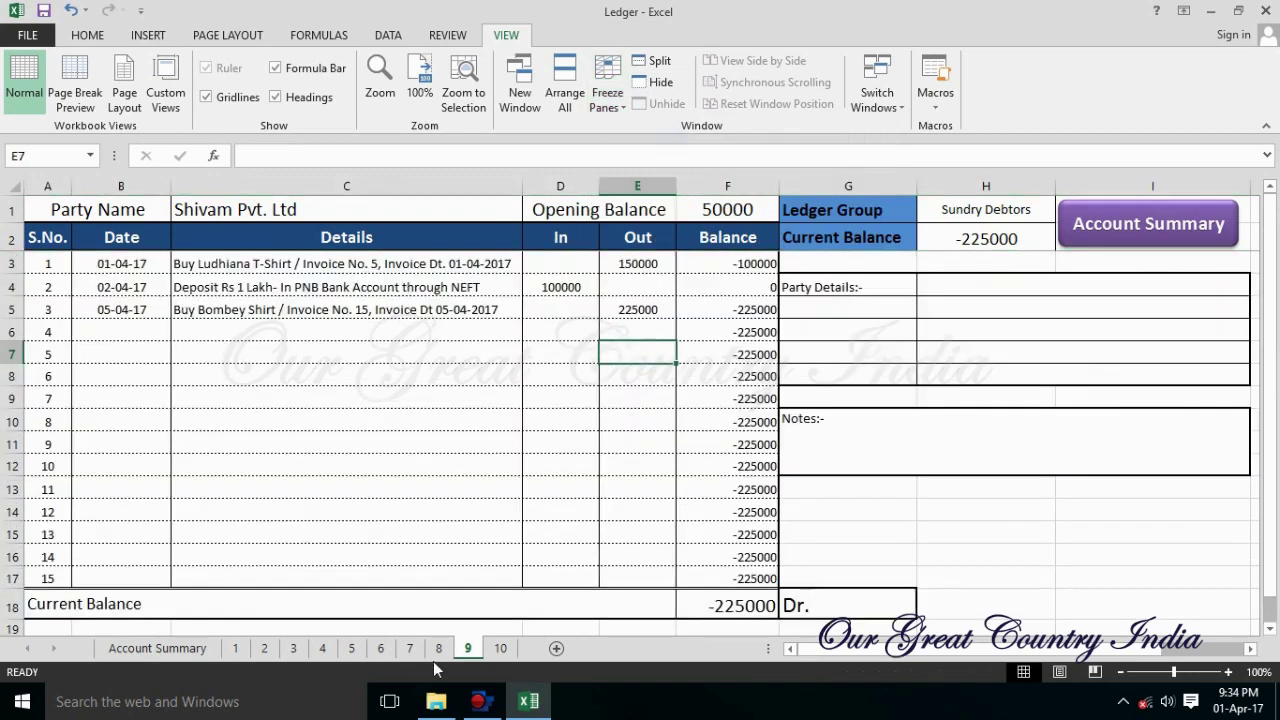
left_click(160, 648)
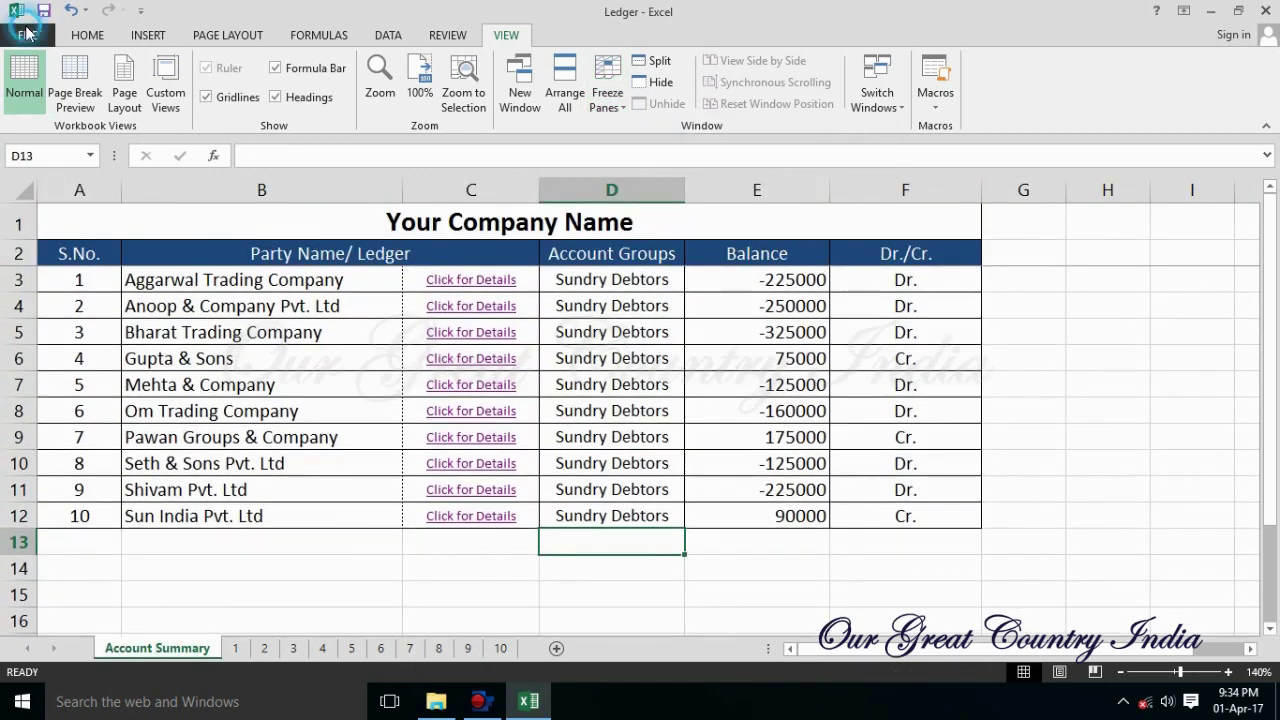
left_click(27, 35)
Set the Account Summary print page to landscape and narrow the left and right margins.
left_click(49, 252)
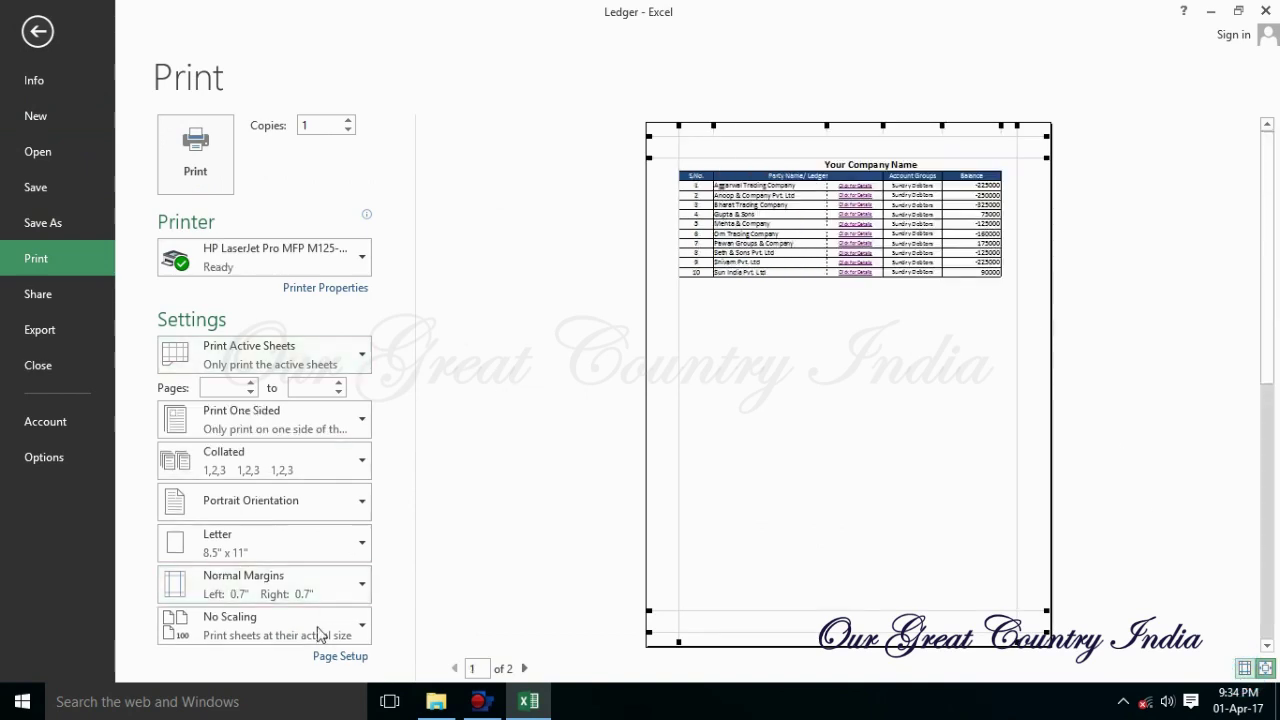
left_click(416, 340)
left_click(490, 652)
left_click_drag(549, 235, 534, 235)
left_click_drag(1146, 312, 1166, 322)
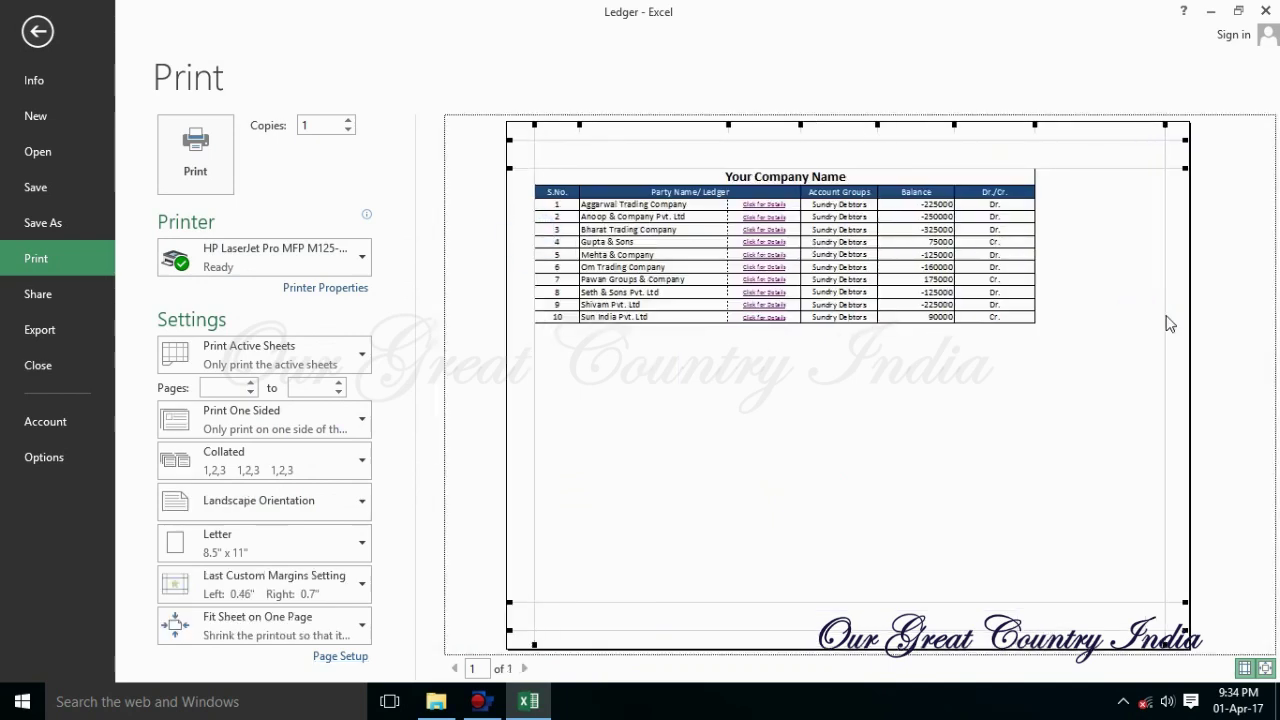
left_click_drag(534, 380, 541, 380)
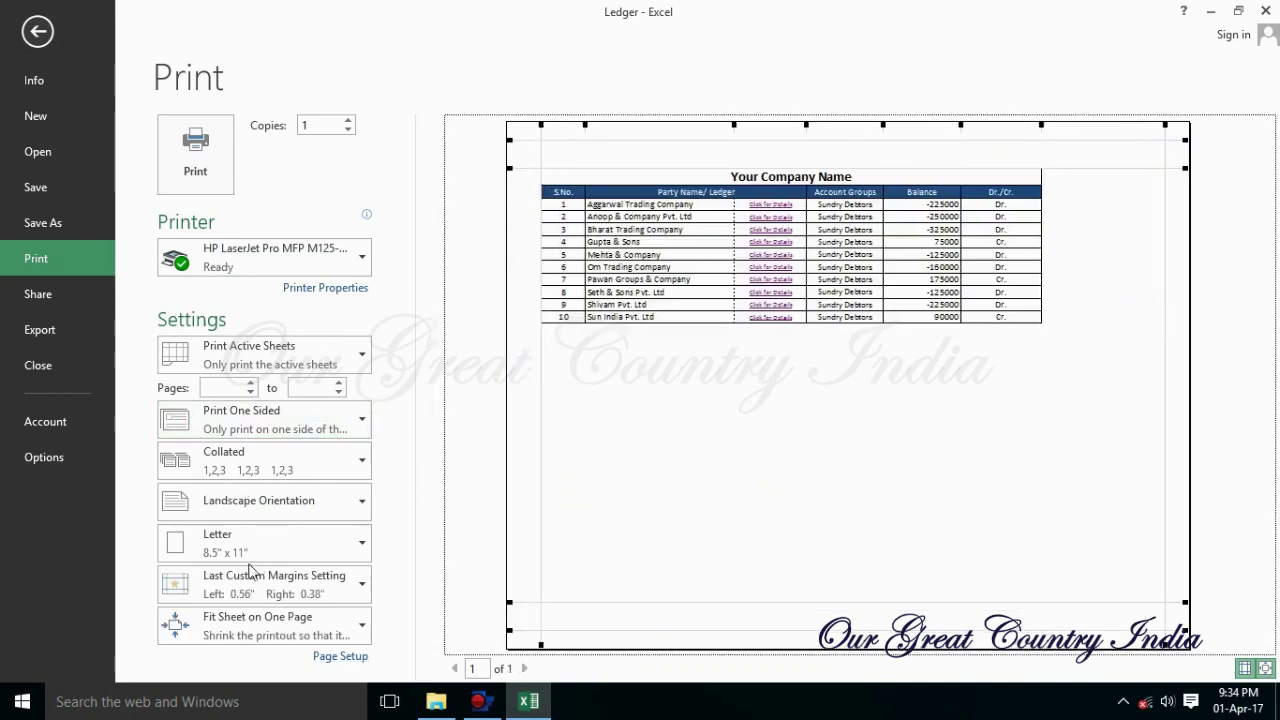
Trim the left margin to 0.38 and right margin to 0.26 inches to fit one page.
left_click(339, 657)
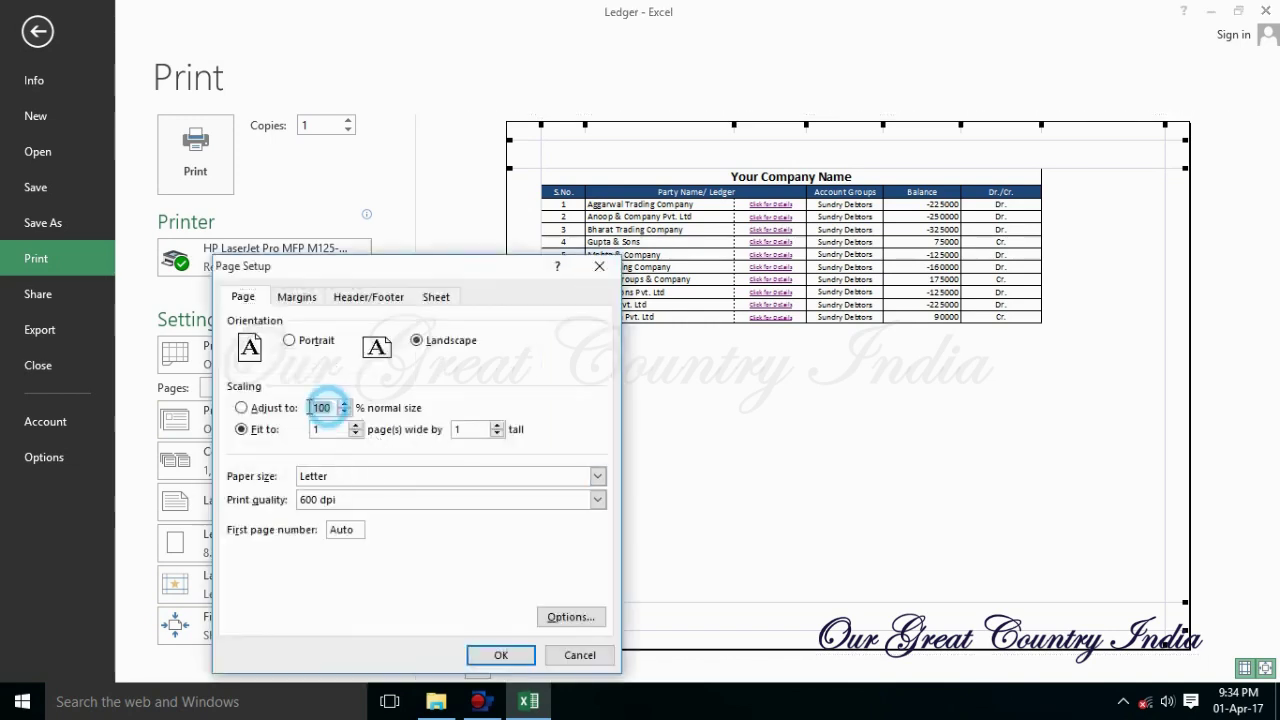
left_click(501, 655)
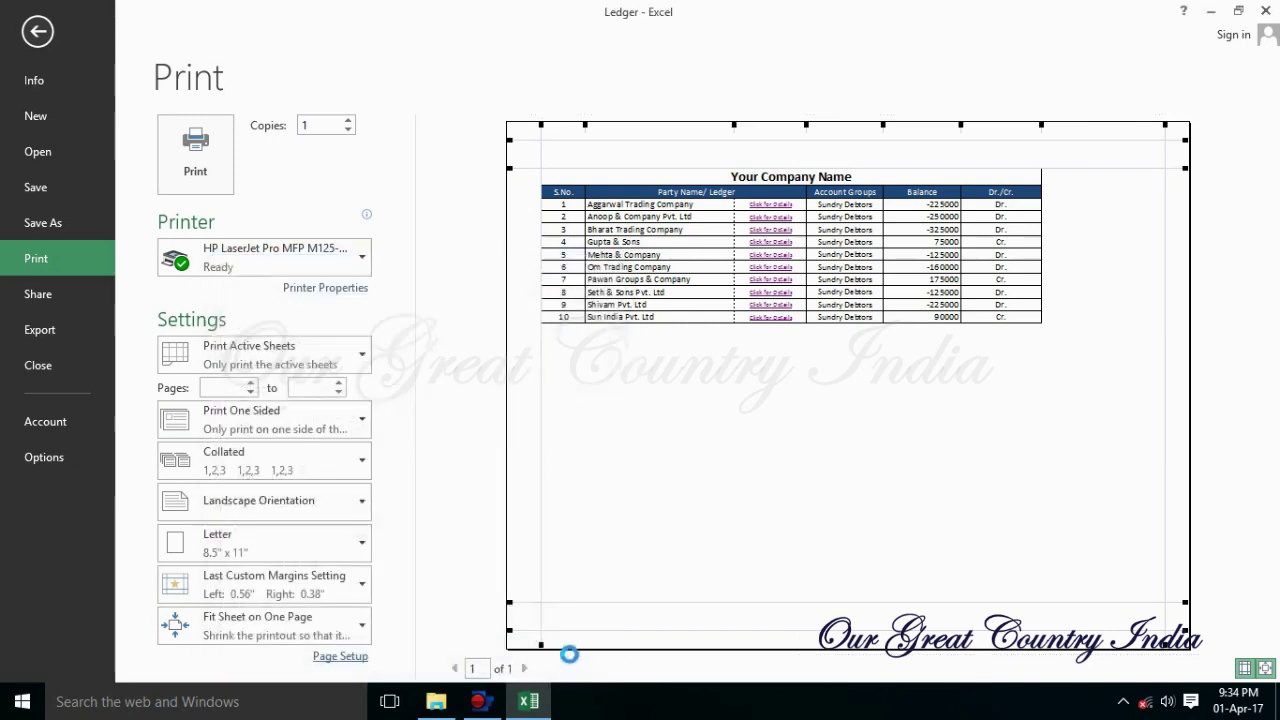
scroll(1000, 397, "down", 1)
scroll(757, 391, "up", 1)
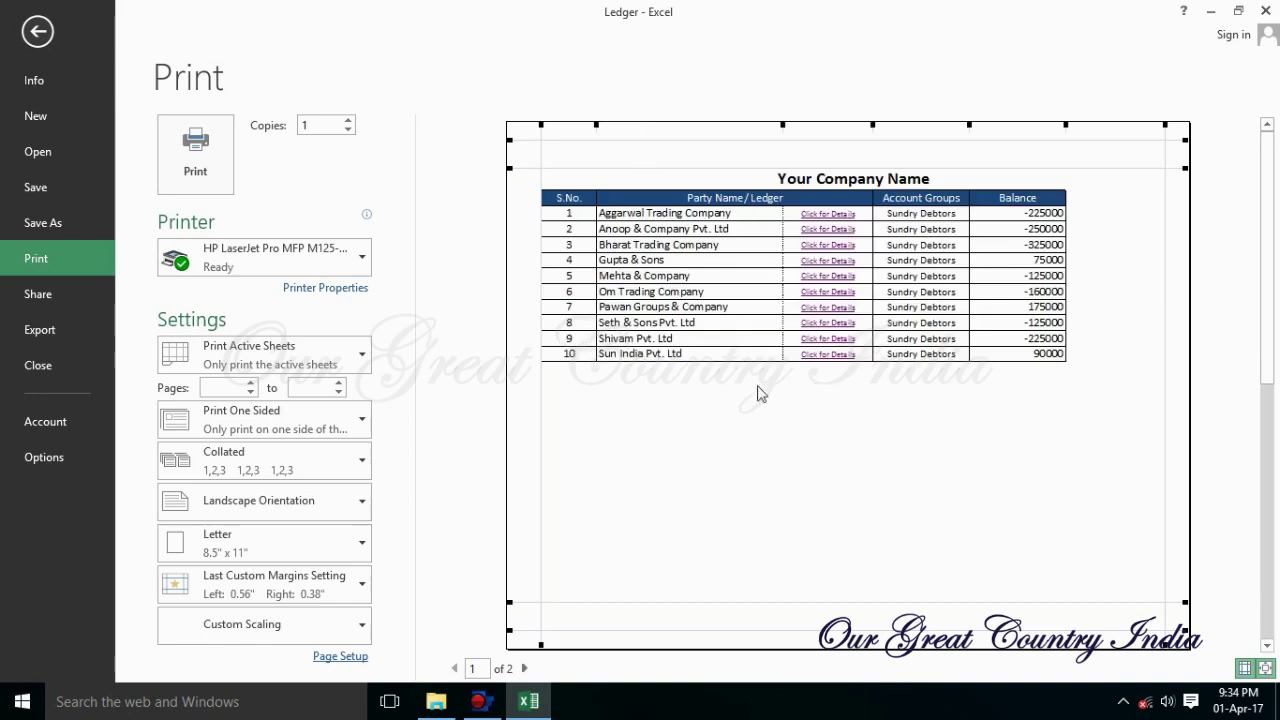
left_click_drag(541, 443, 531, 443)
left_click_drag(1175, 443, 1173, 443)
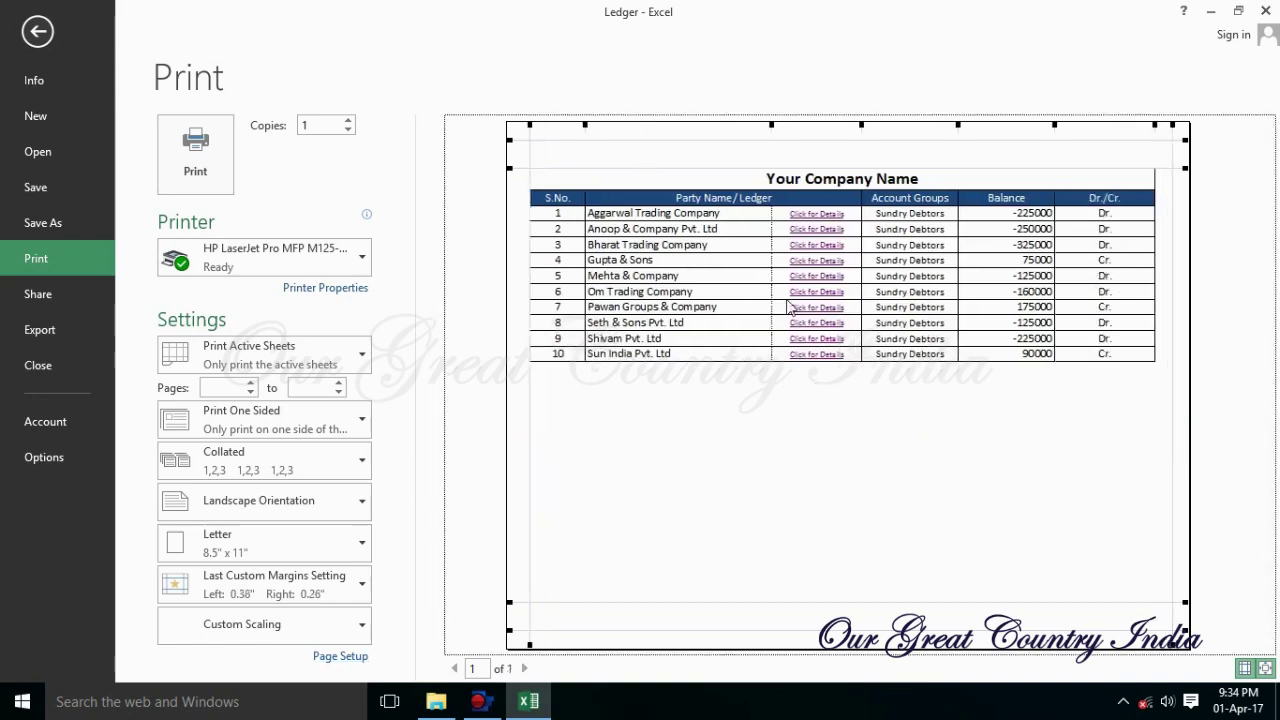
Check the preview, then print the sheet with Microsoft Print to PDF as the printer.
left_click(1057, 523)
left_click(1006, 657)
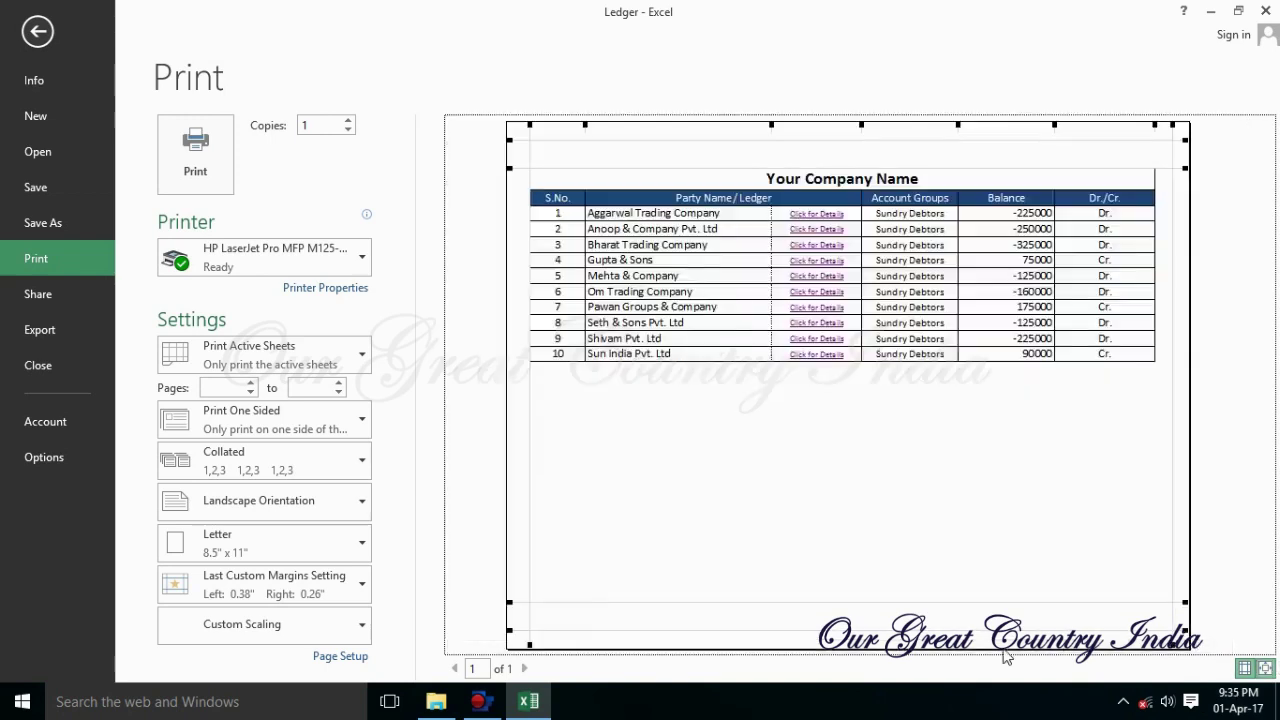
left_click(1057, 567)
scroll(857, 532, "down", 3)
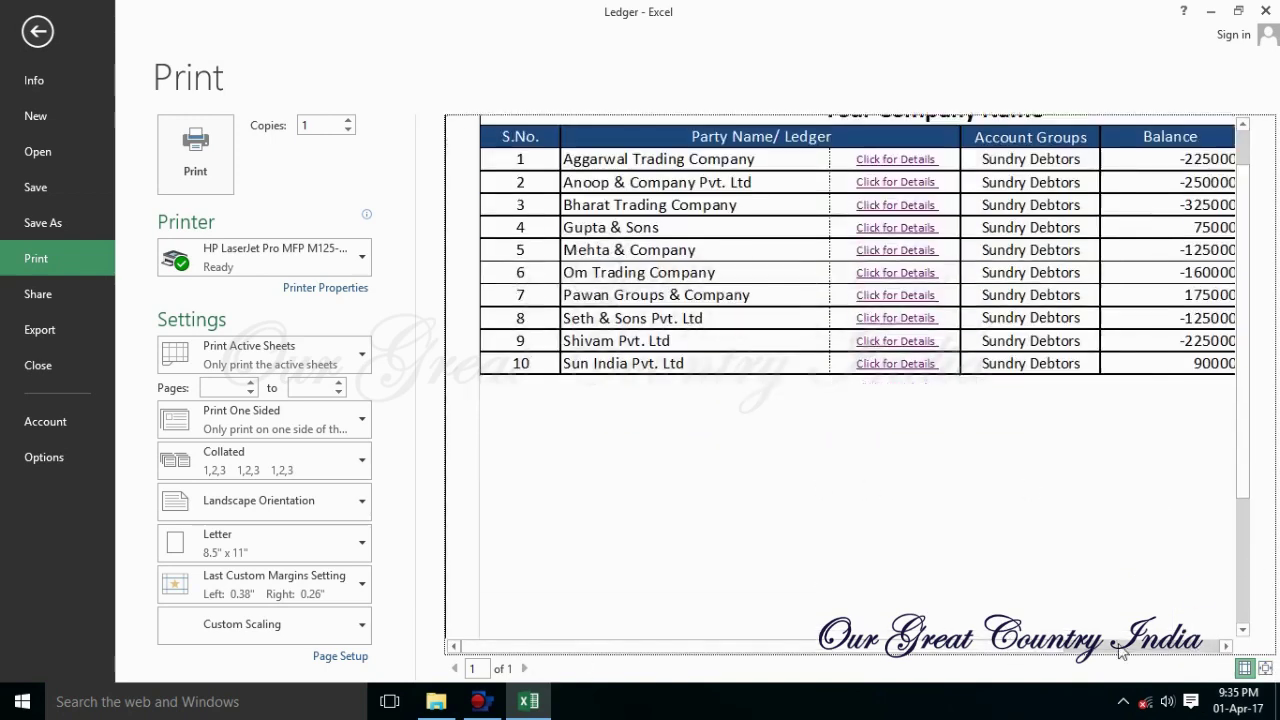
left_click(1120, 650)
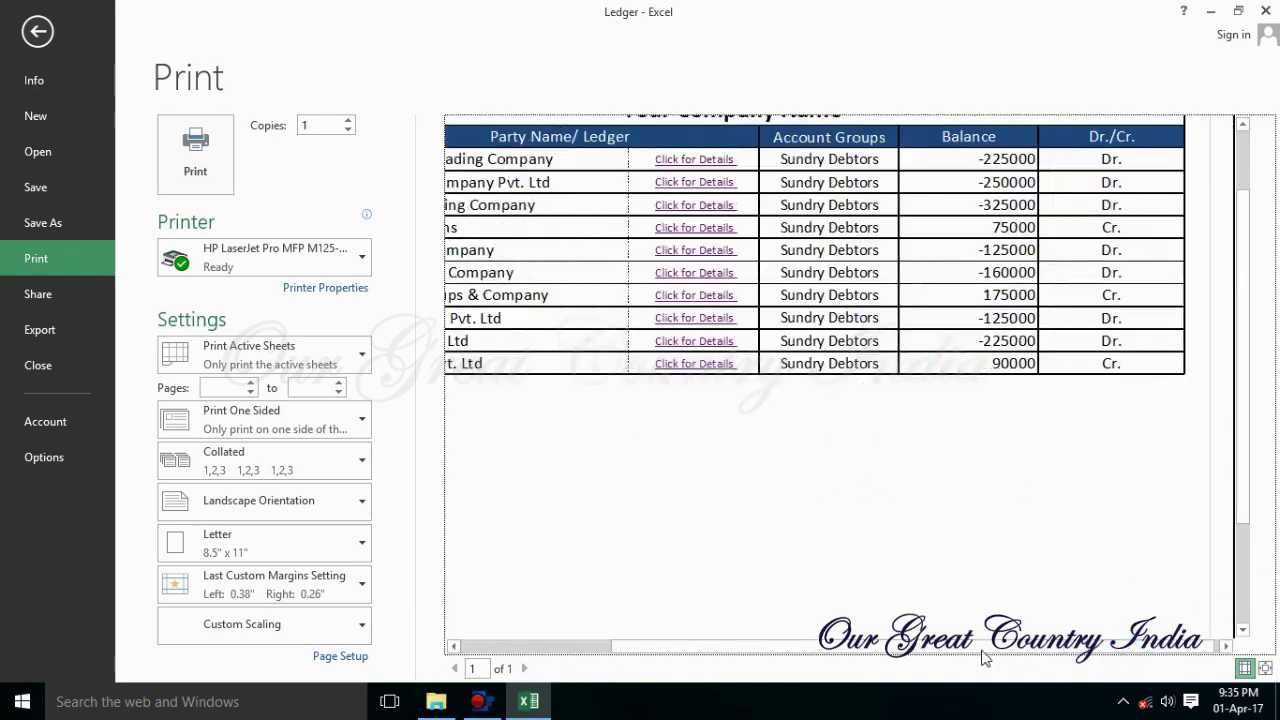
left_click(925, 512)
left_click(925, 512)
left_click(928, 510)
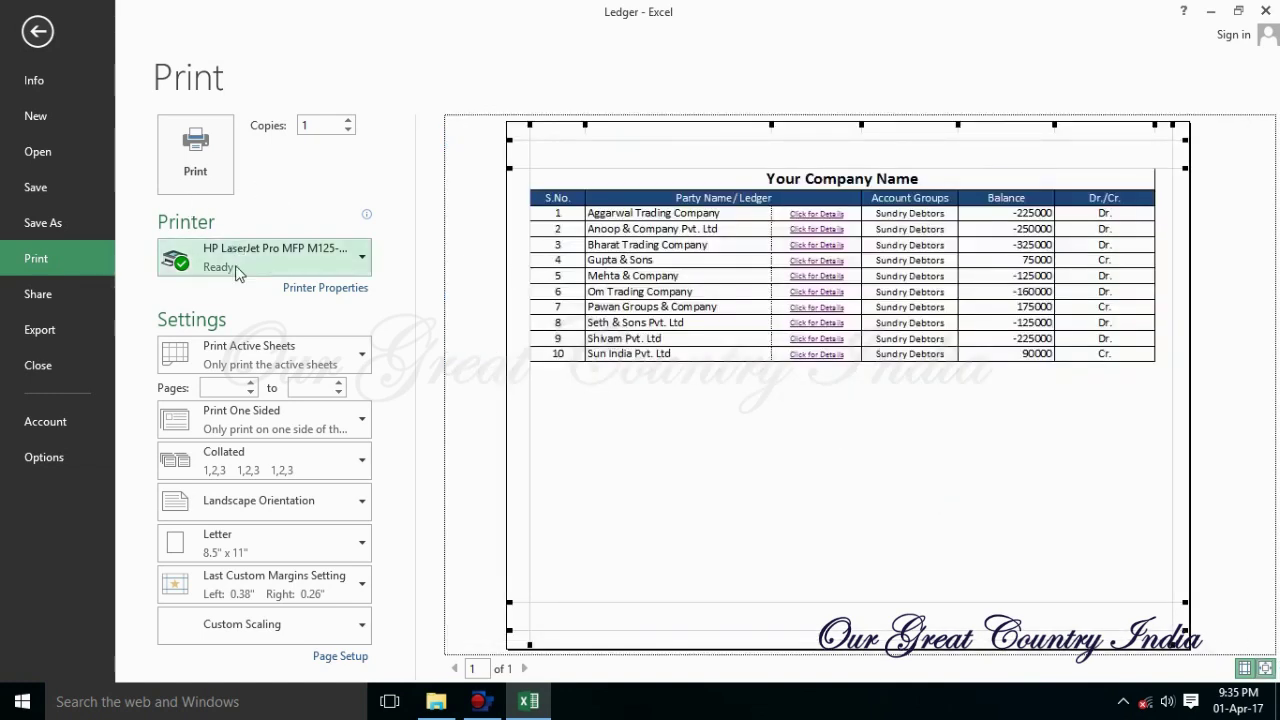
left_click(260, 258)
left_click(262, 389)
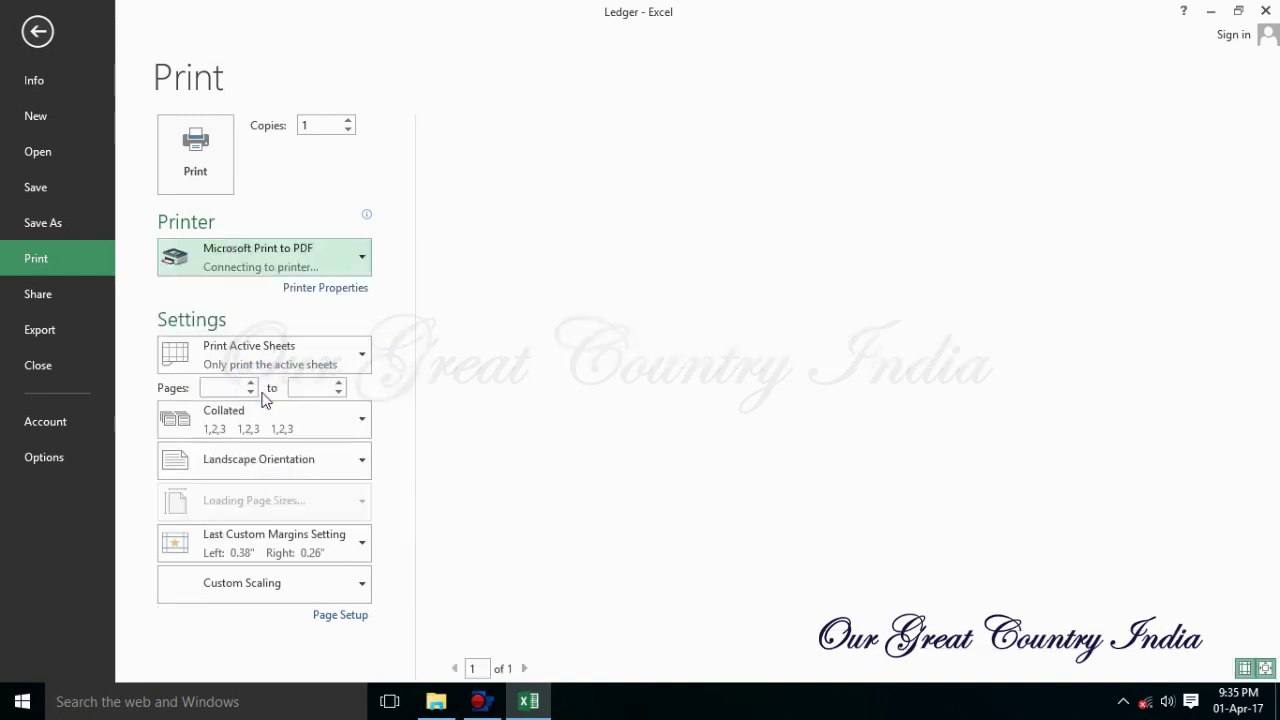
left_click(195, 155)
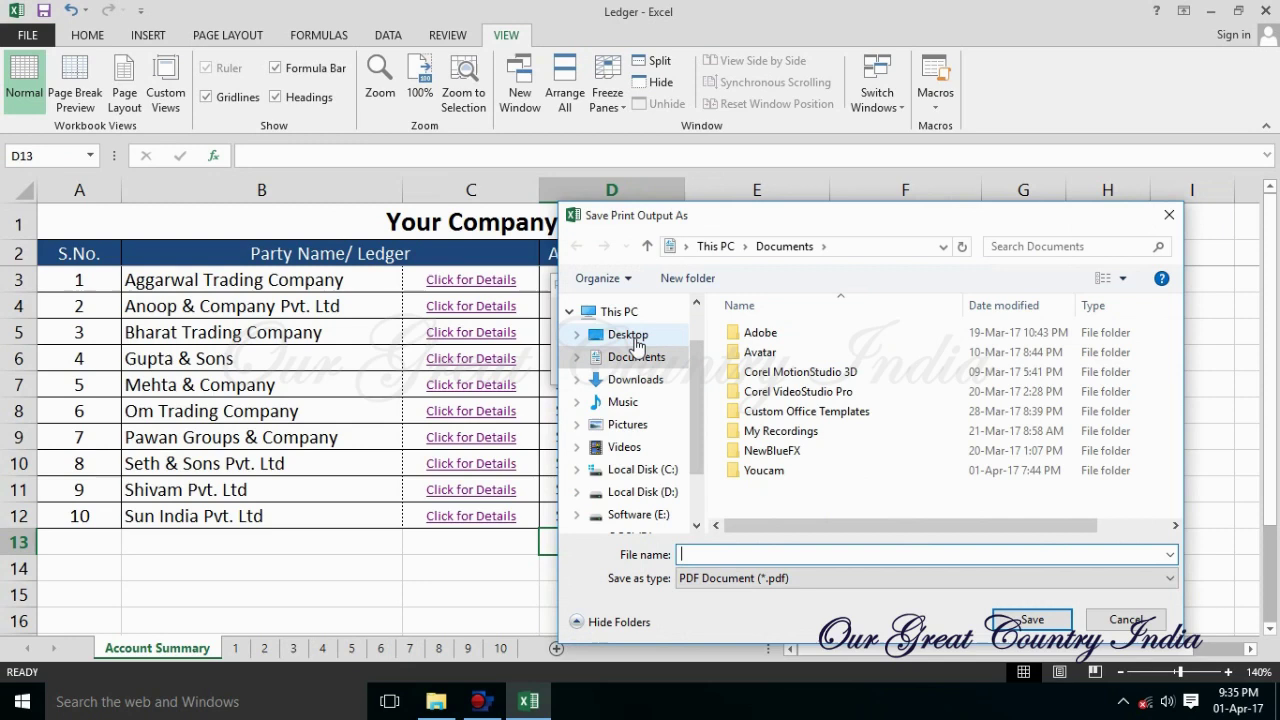
Save the PDF to the Desktop as Ledger Summary and minimise Excel to show the desktop.
left_click(628, 334)
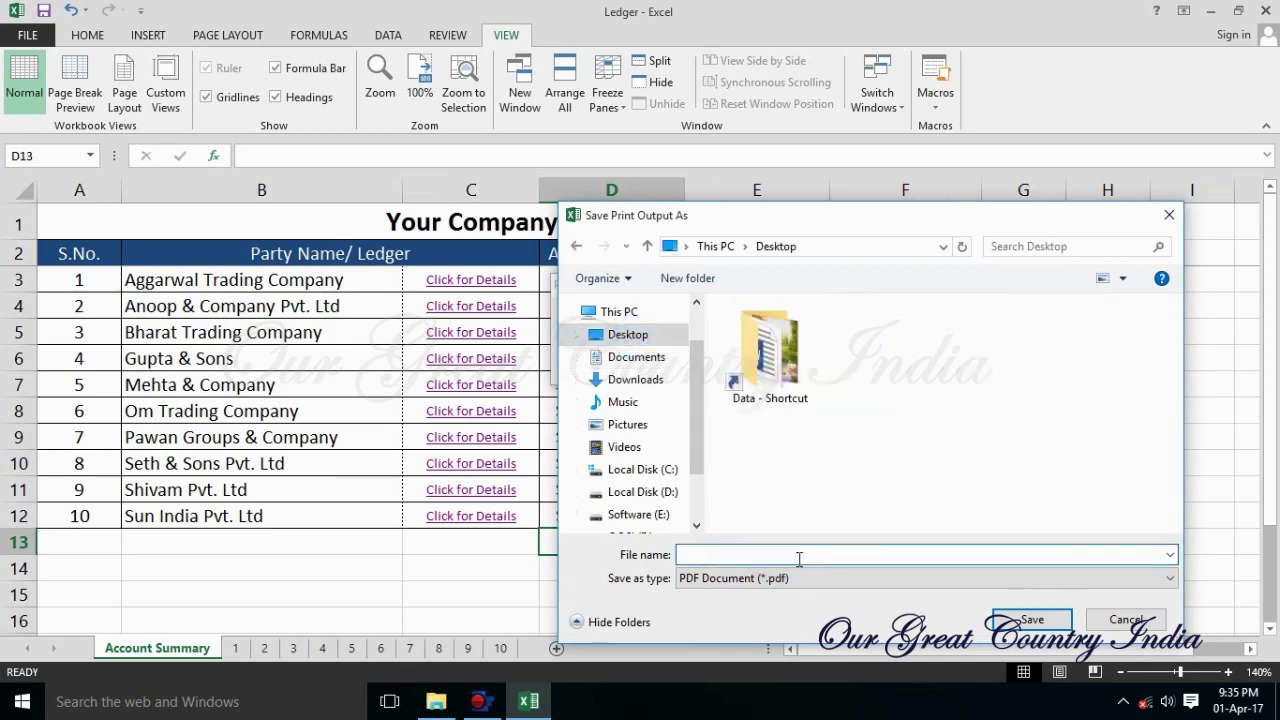
type("Ledger Summary")
left_click(1020, 624)
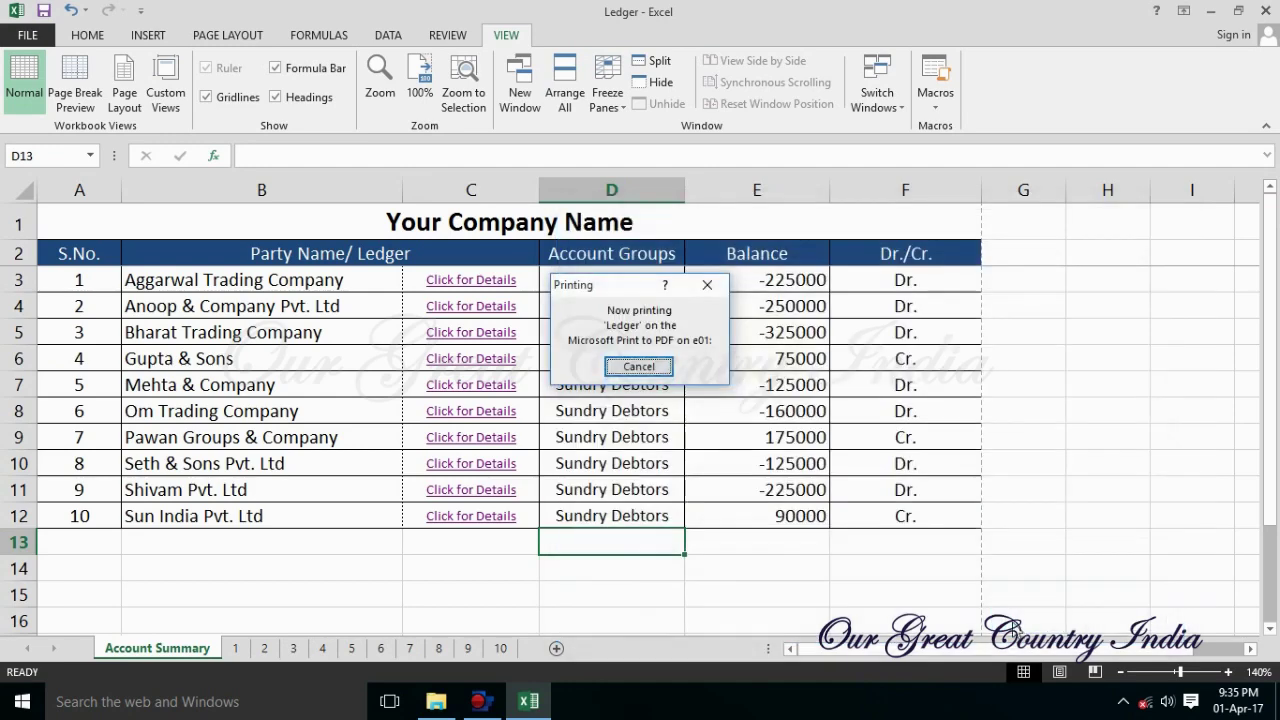
left_click(1040, 485)
left_click(1106, 386)
key("super+d")
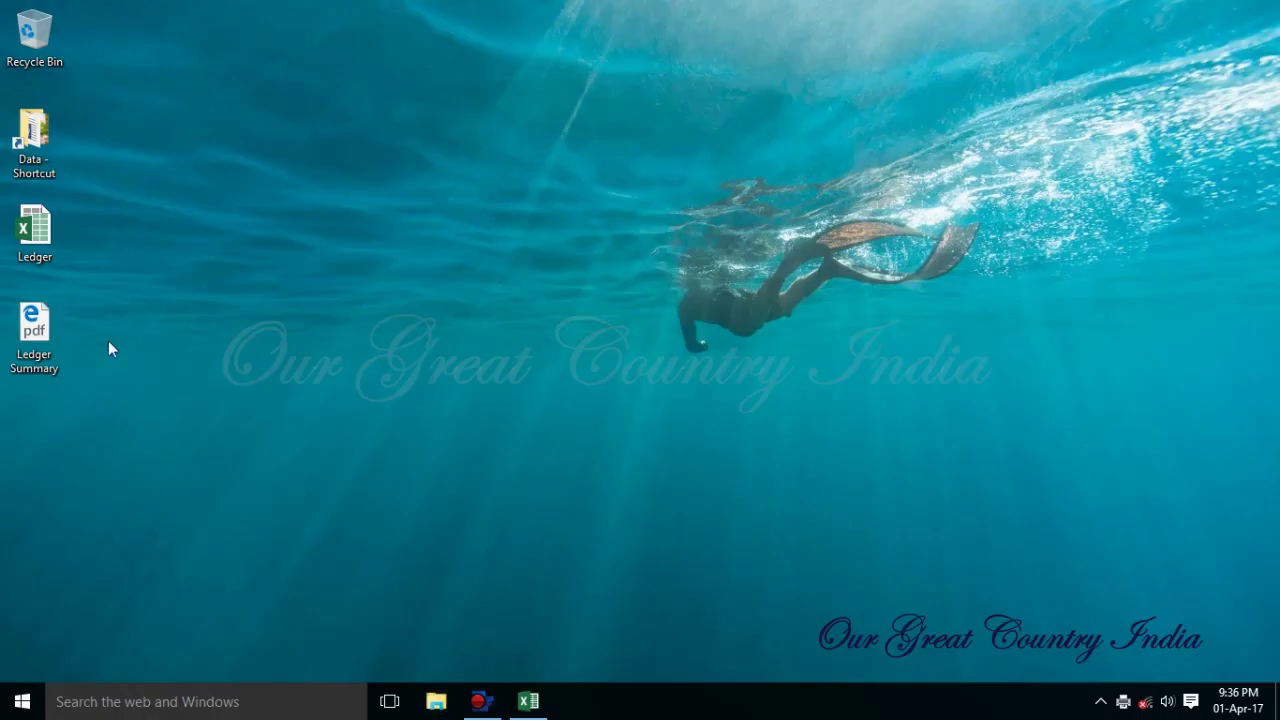
Open Ledger Summary.pdf in Edge, close it, and restore the Ledger workbook from the taskbar.
right_click(34, 330)
left_click(76, 280)
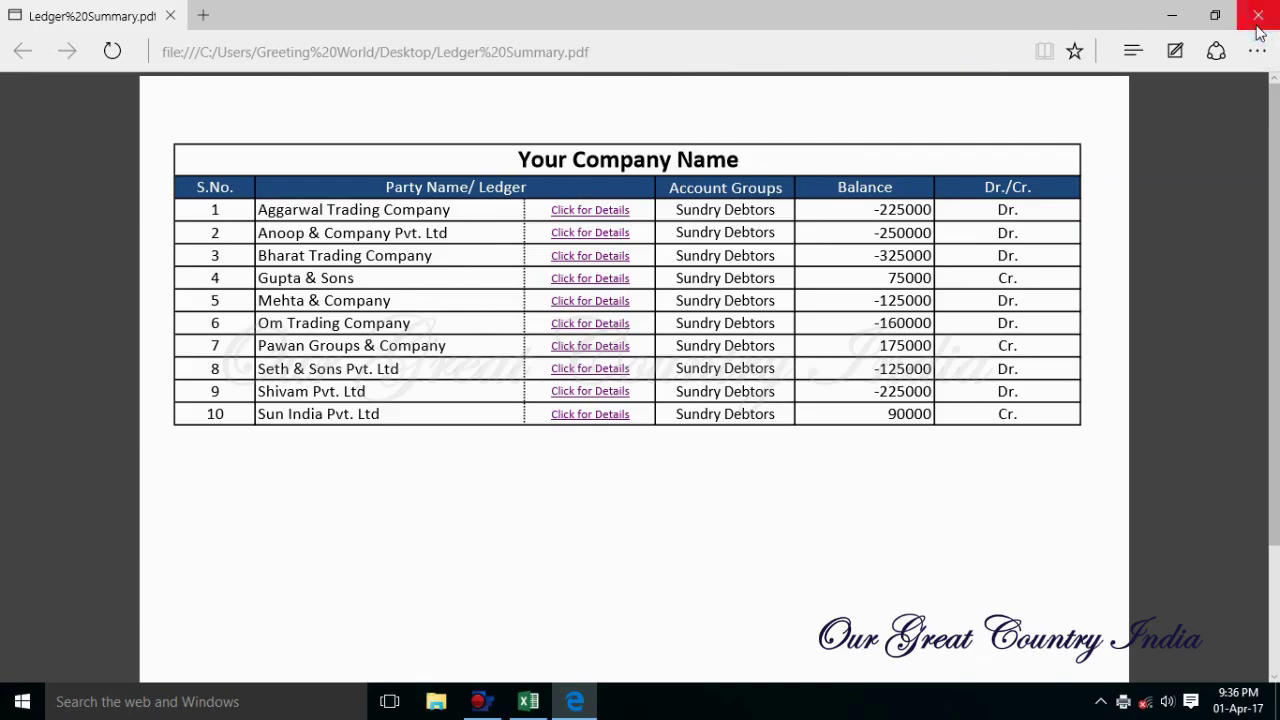
left_click(1258, 14)
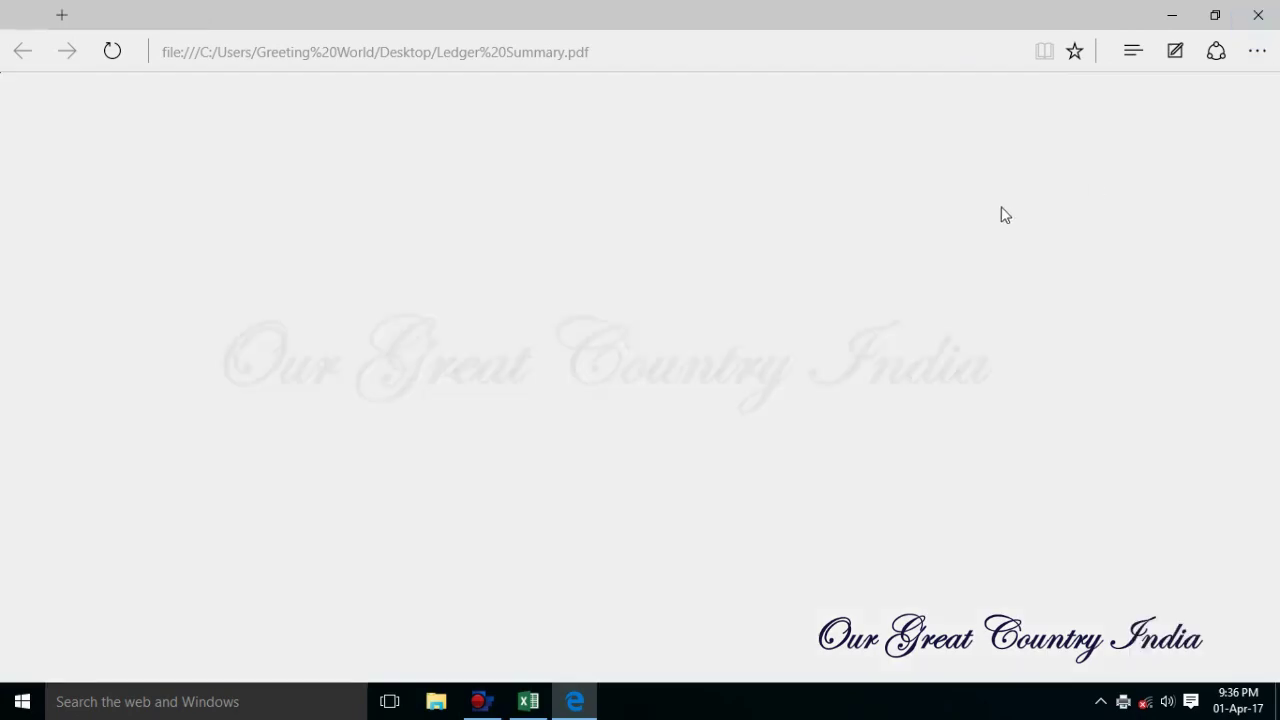
left_click(527, 701)
Check the print preview, then switch the Account Summary sheet to Page Layout view.
left_click(772, 234)
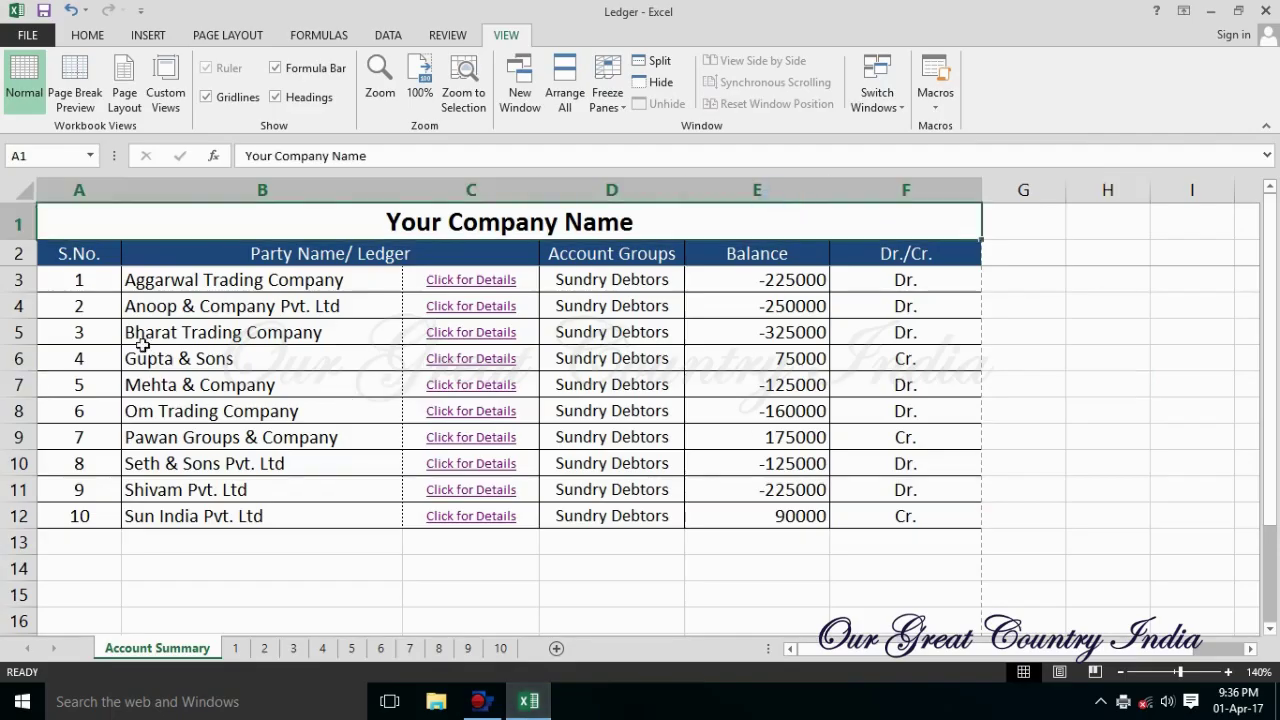
left_click(28, 36)
left_click(67, 261)
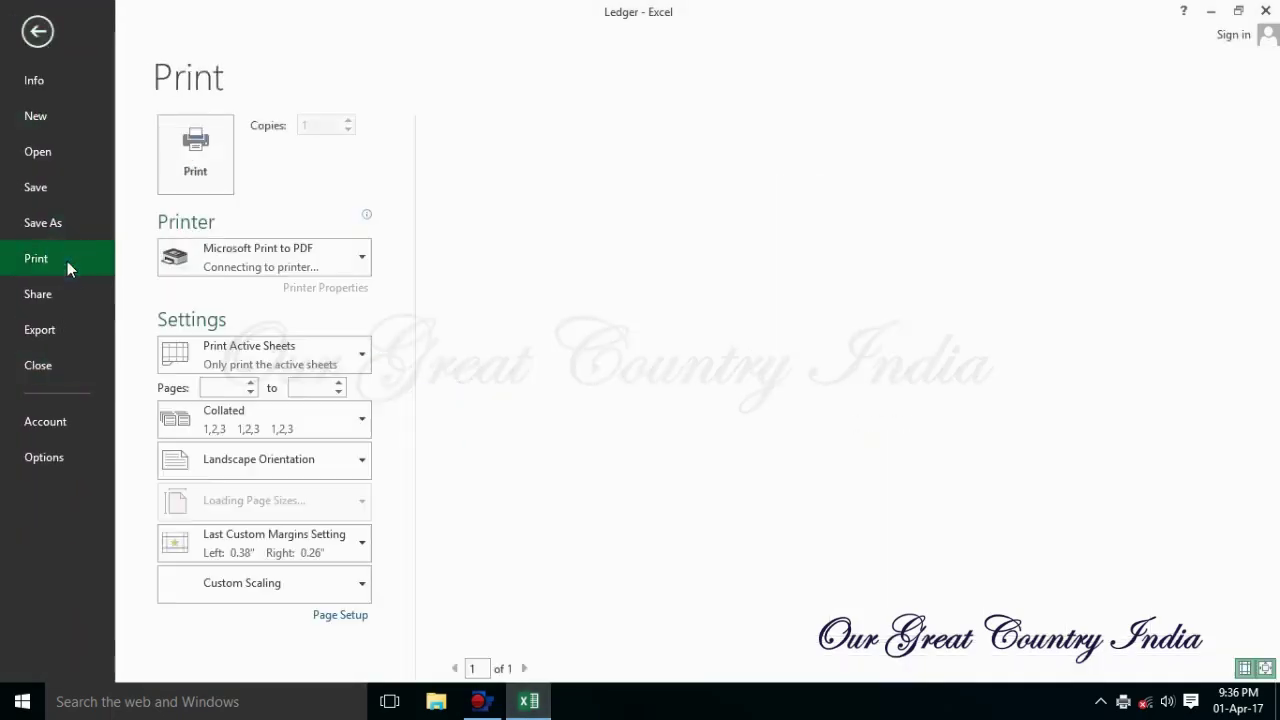
key("Escape")
left_click(880, 601)
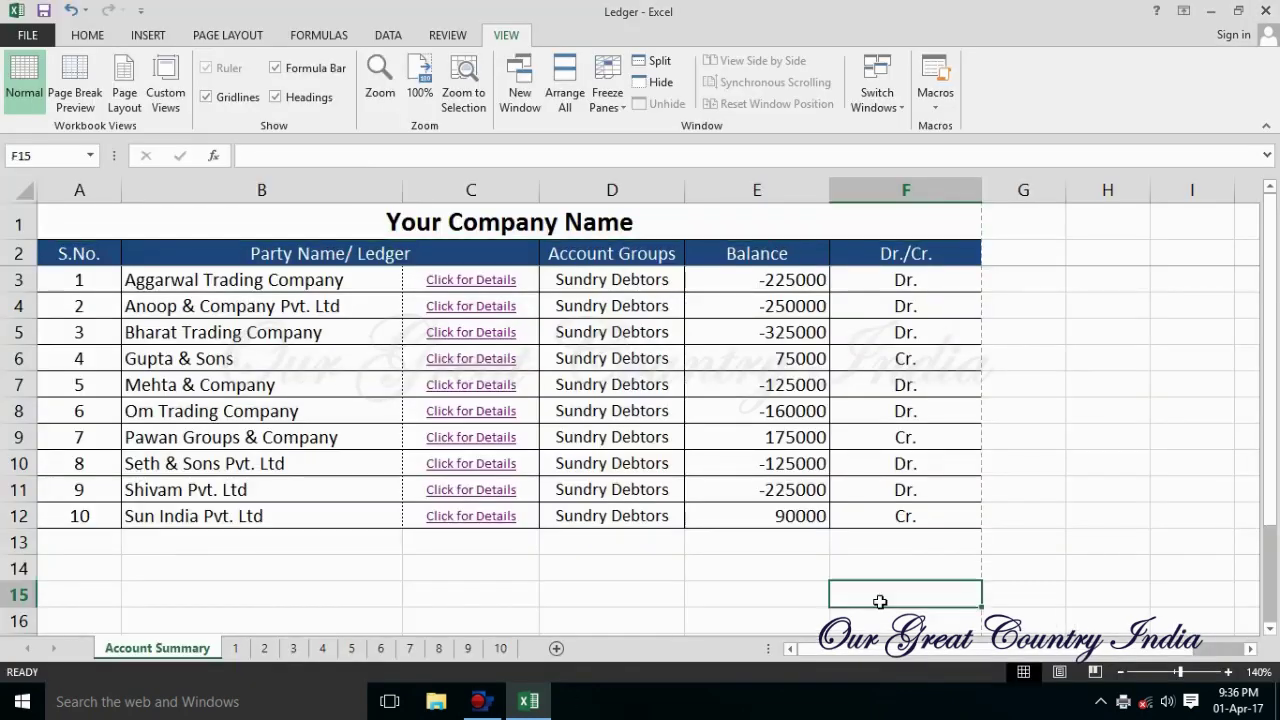
left_click(1060, 673)
left_click(612, 398)
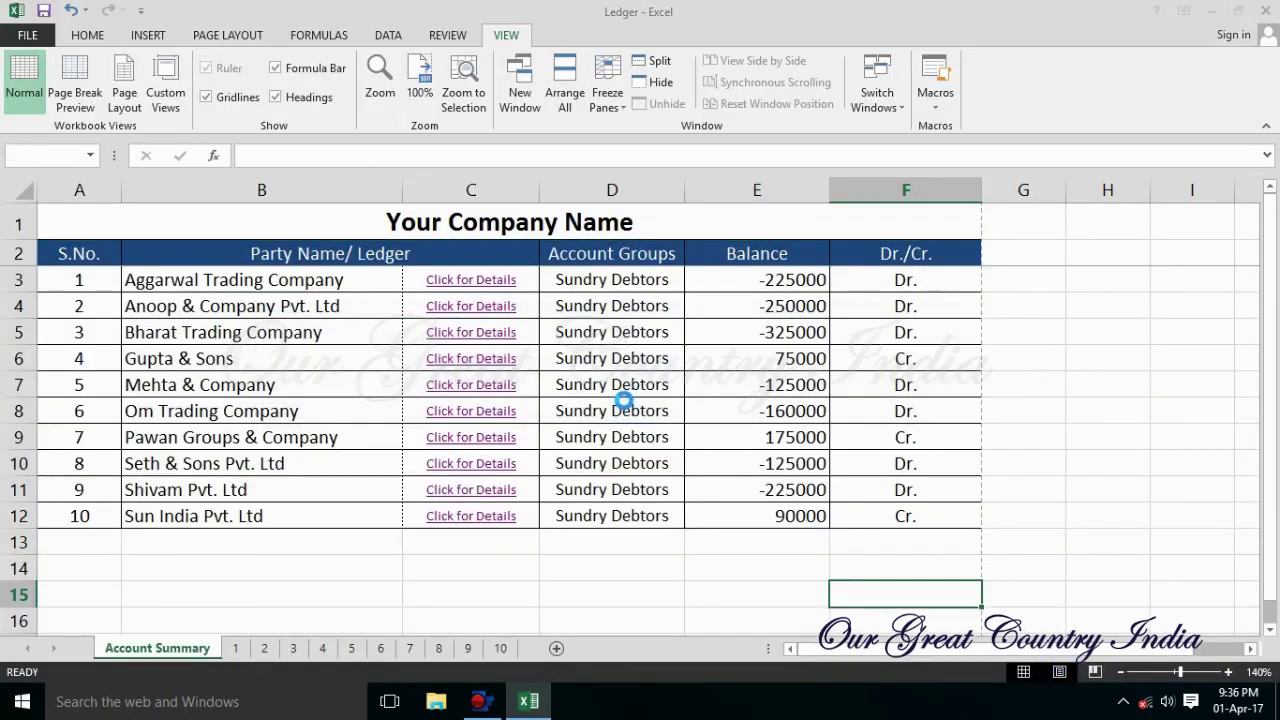
Add 'Report Date -' with the Current Date field to the left page header.
left_click(551, 289)
left_click(244, 291)
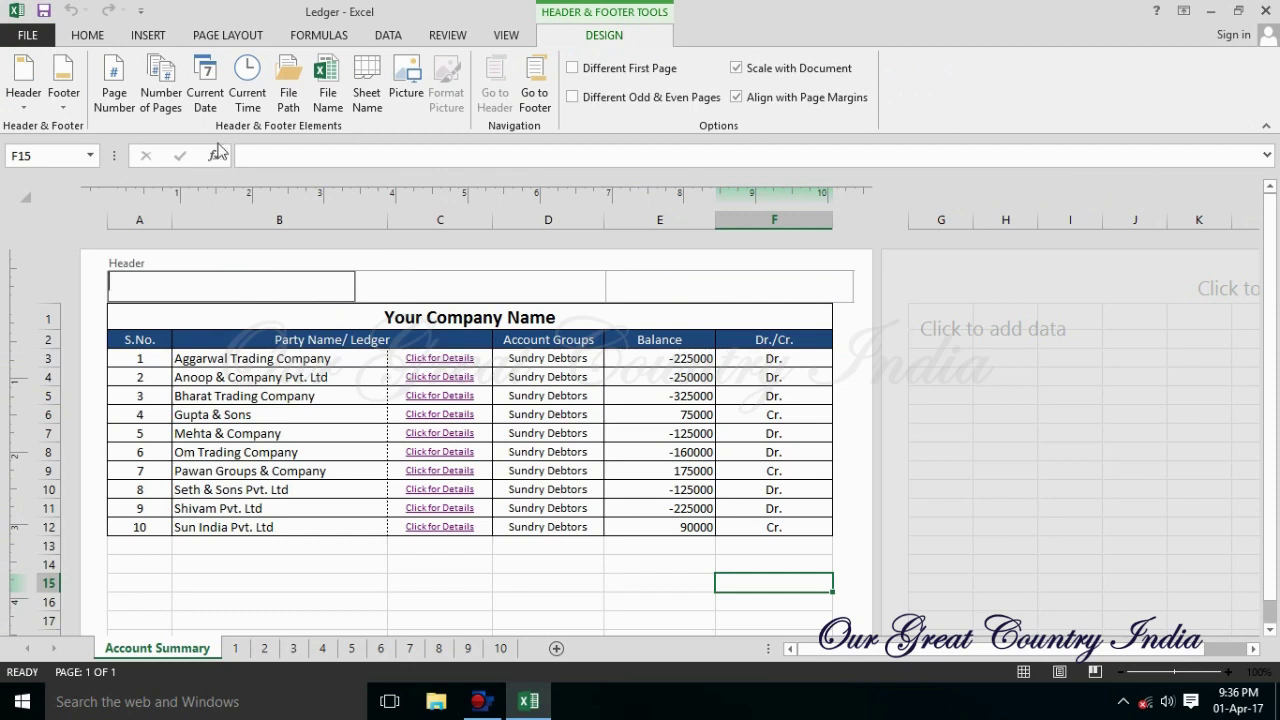
left_click(204, 92)
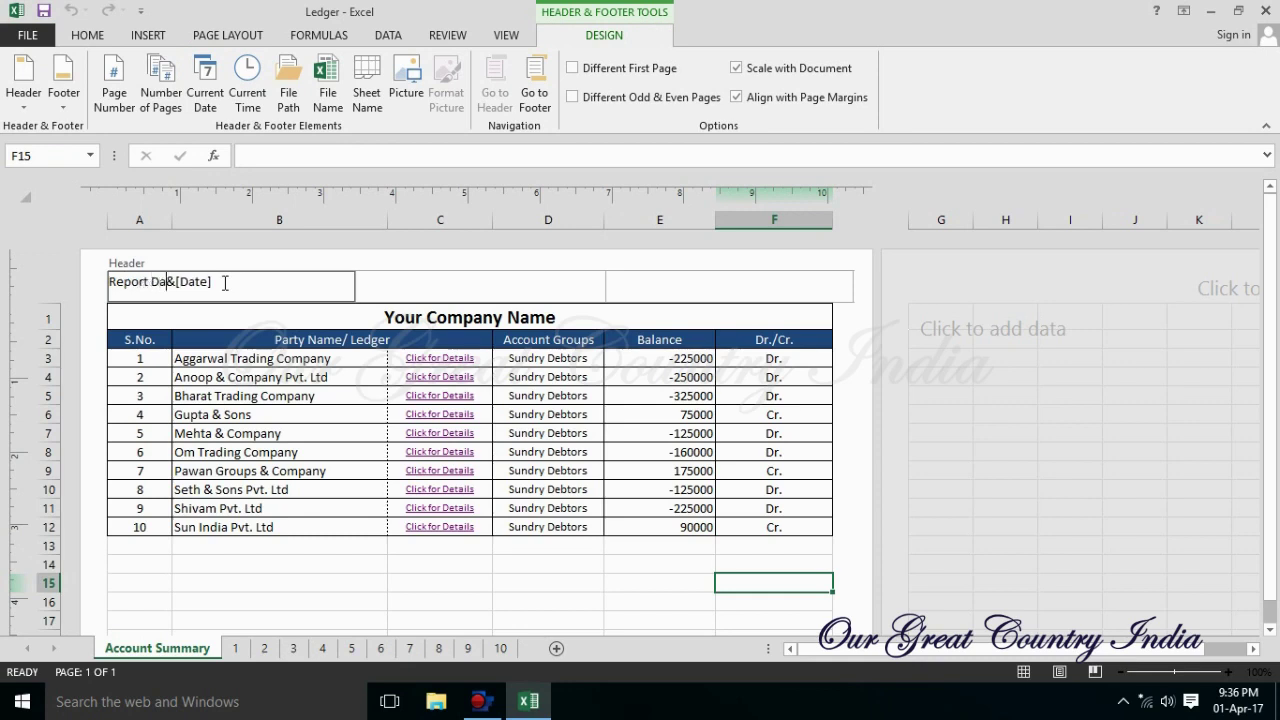
left_click(455, 282)
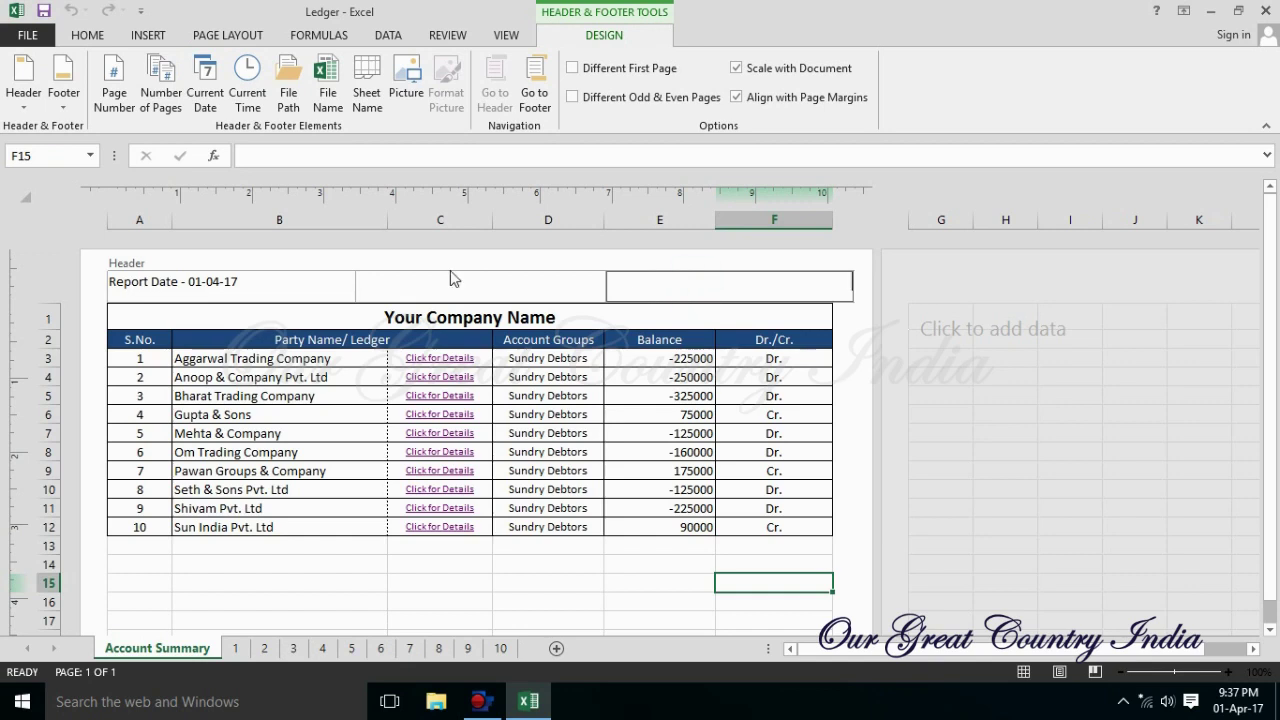
Add 'Report Time -' with the Current Time field below the date in the left header.
left_click(265, 284)
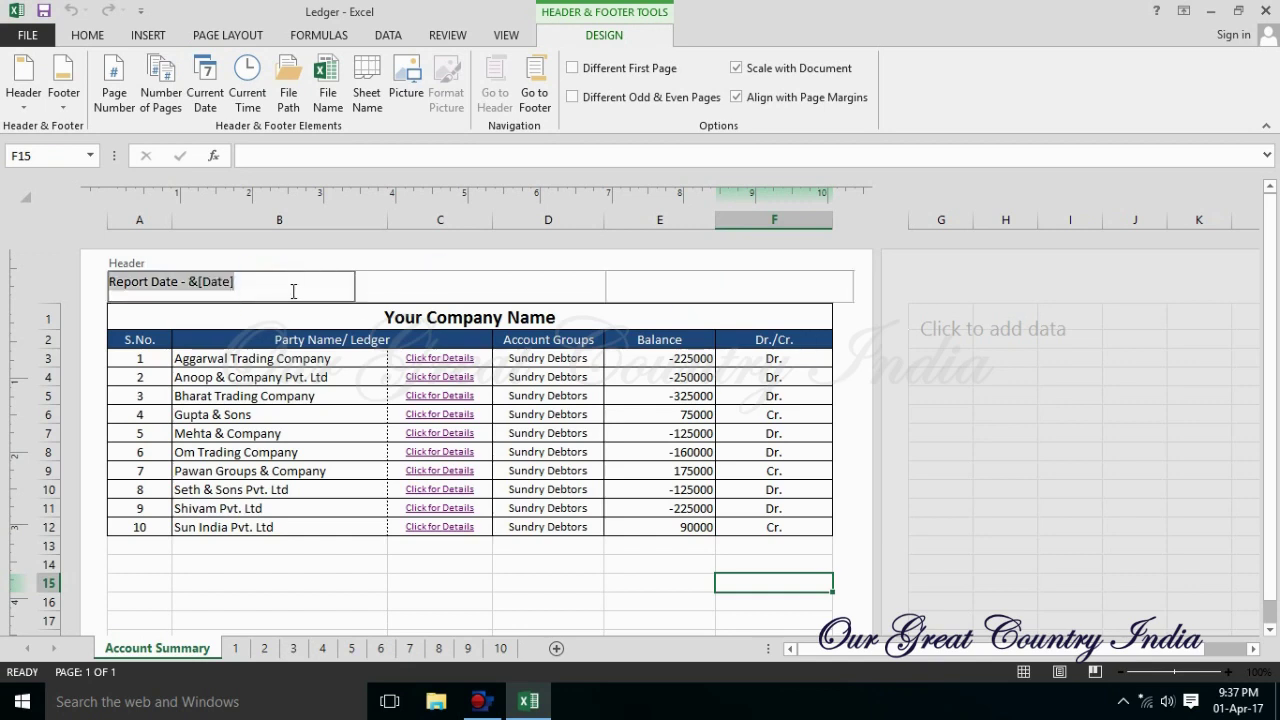
left_click(293, 291)
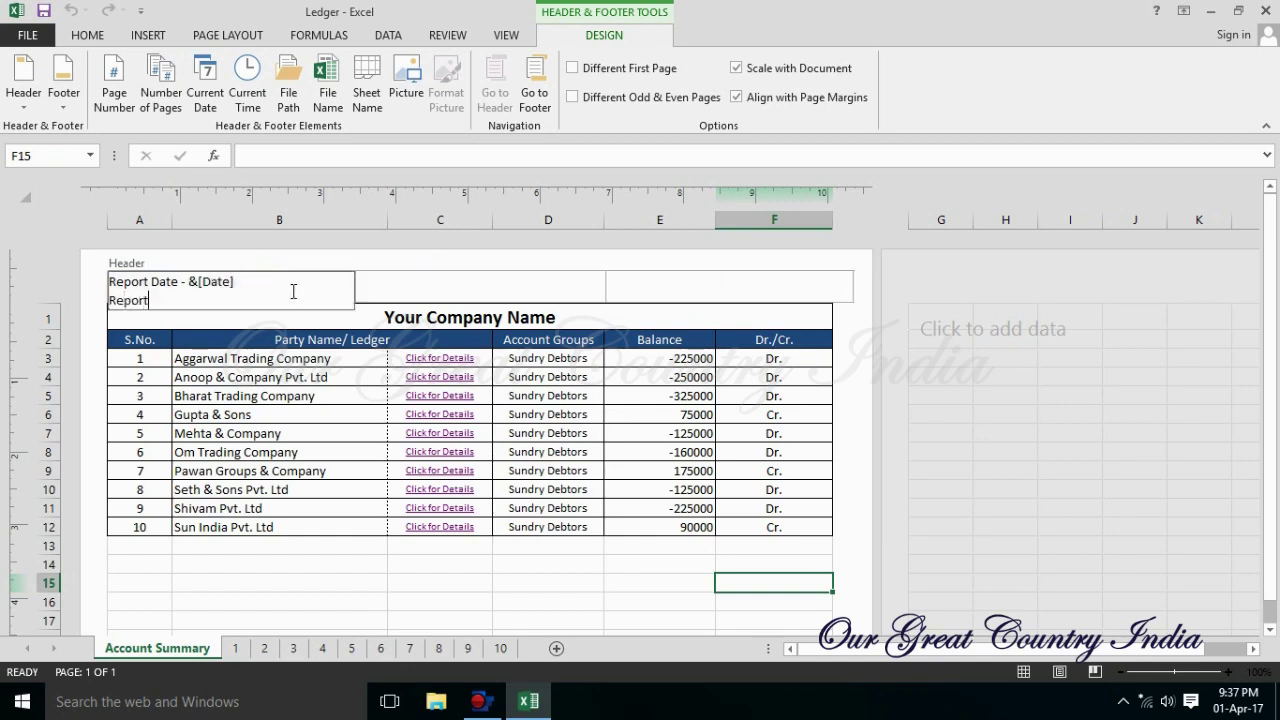
type("Report Time -")
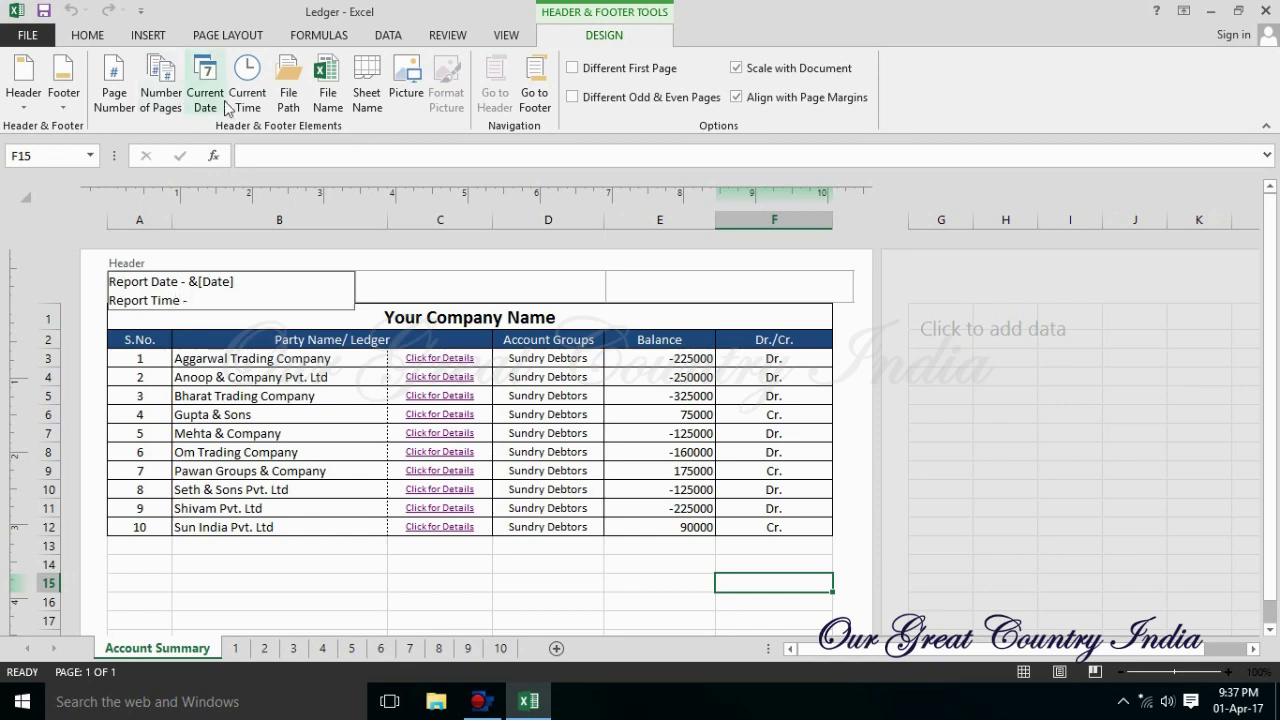
left_click(247, 85)
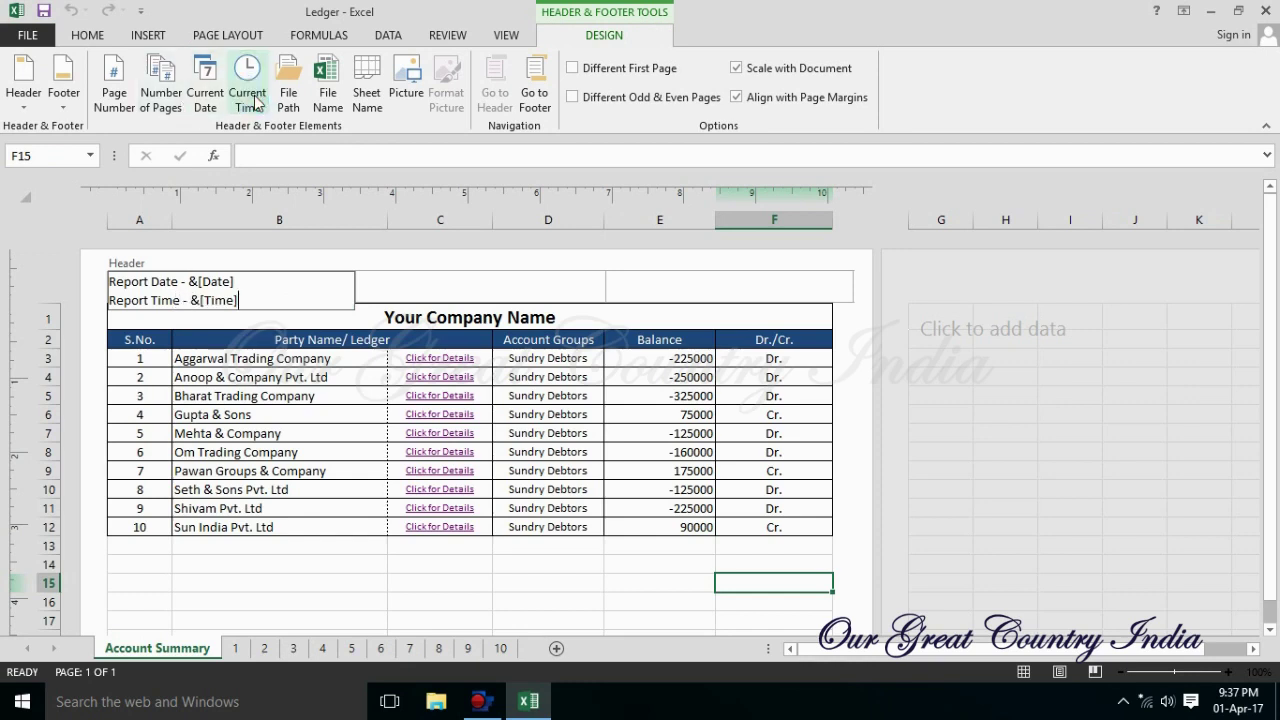
left_click(1041, 514)
left_click(260, 310)
left_click(468, 472)
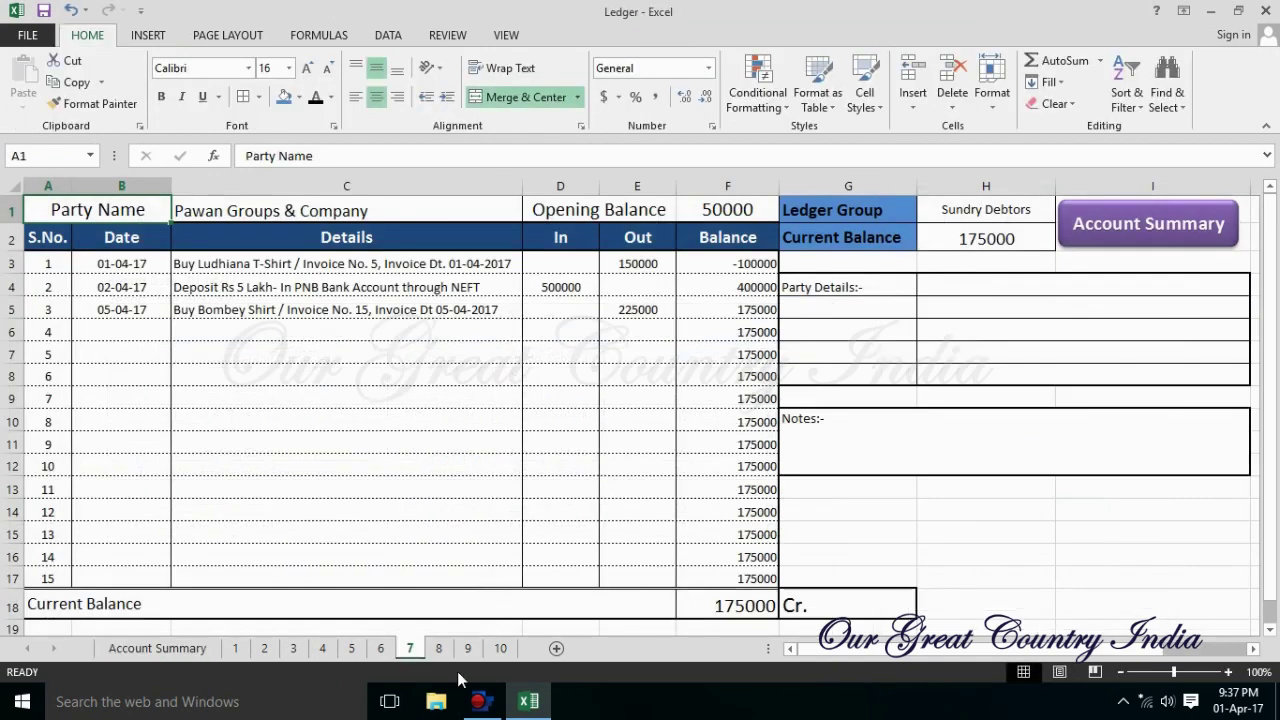
On the Account Summary in Normal view, drag the top margin below the date/time header in print preview.
left_click(157, 648)
left_click(500, 588)
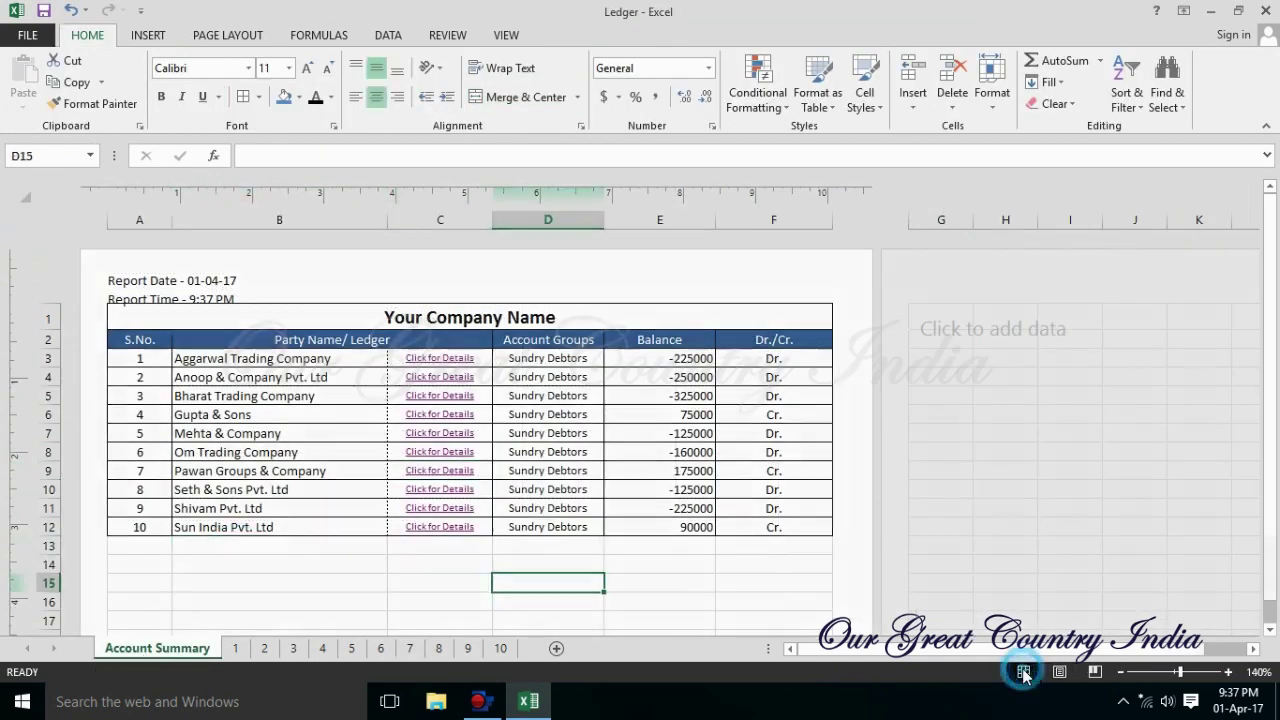
left_click(1023, 672)
left_click(28, 35)
left_click(63, 265)
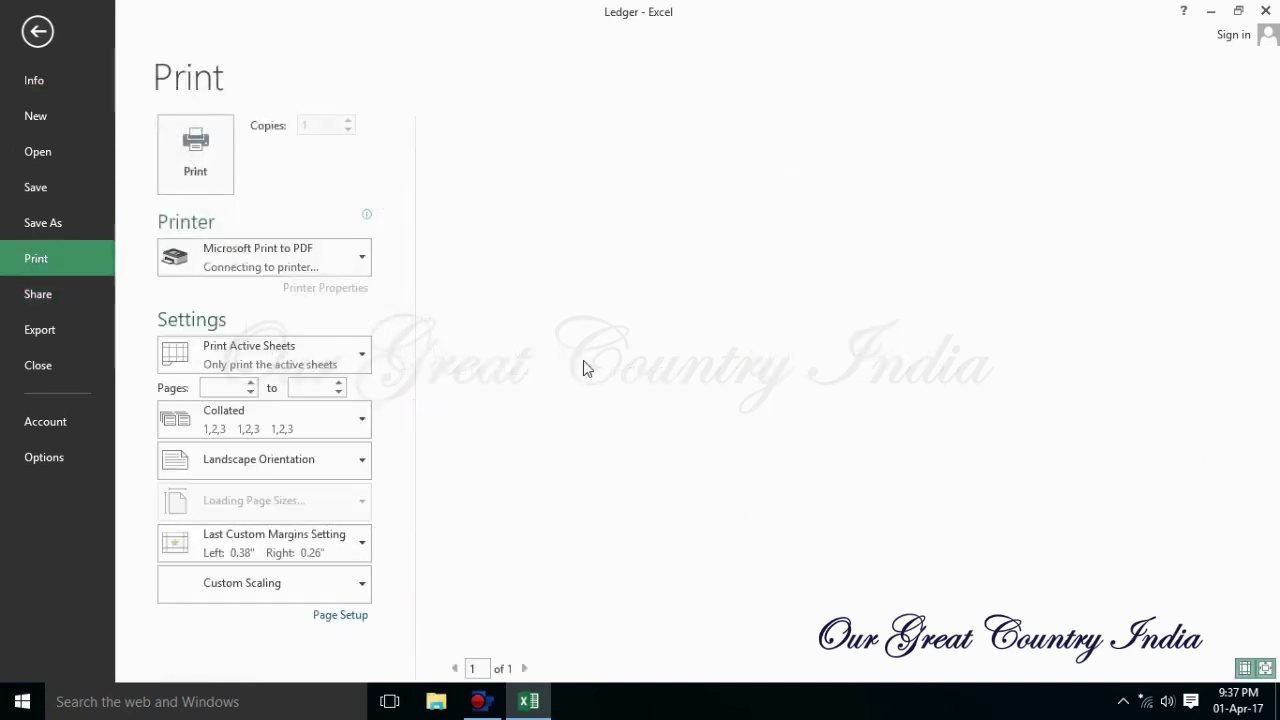
left_click_drag(518, 168, 561, 182)
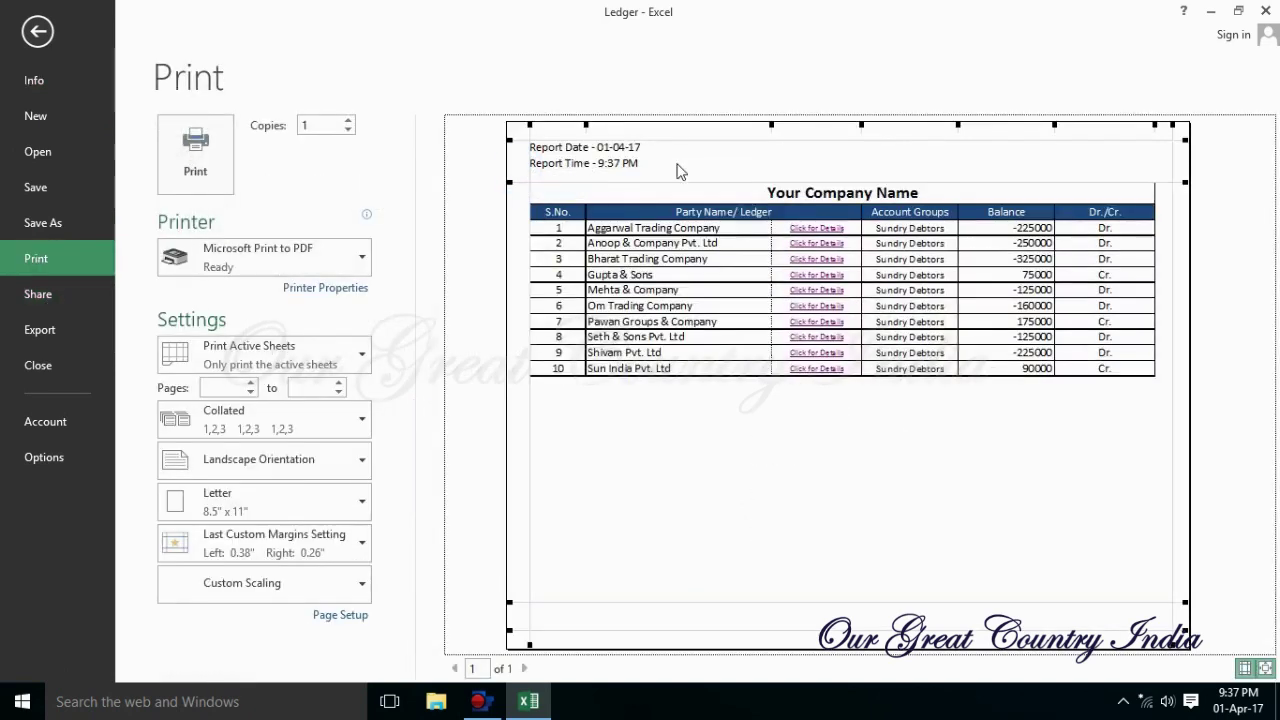
key("Escape")
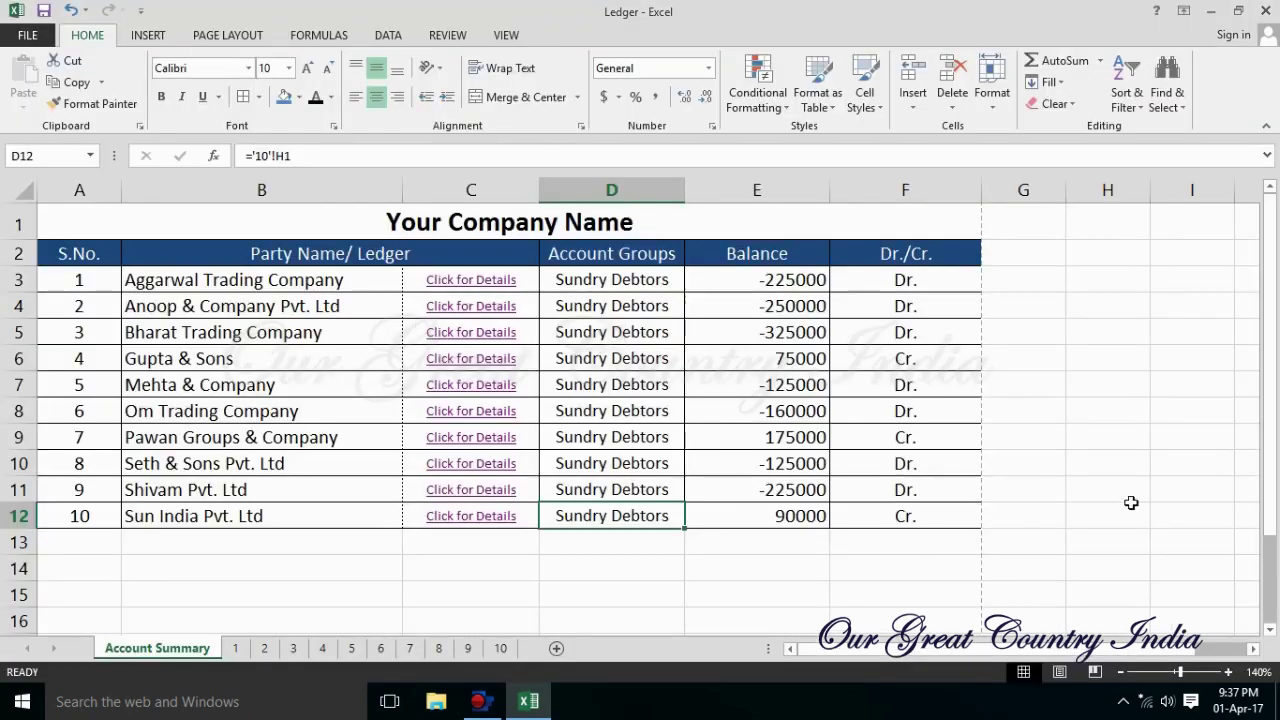
Test the Gupta & Sons 'Click for Details' link, then return to the Account Summary sheet.
left_click(802, 583)
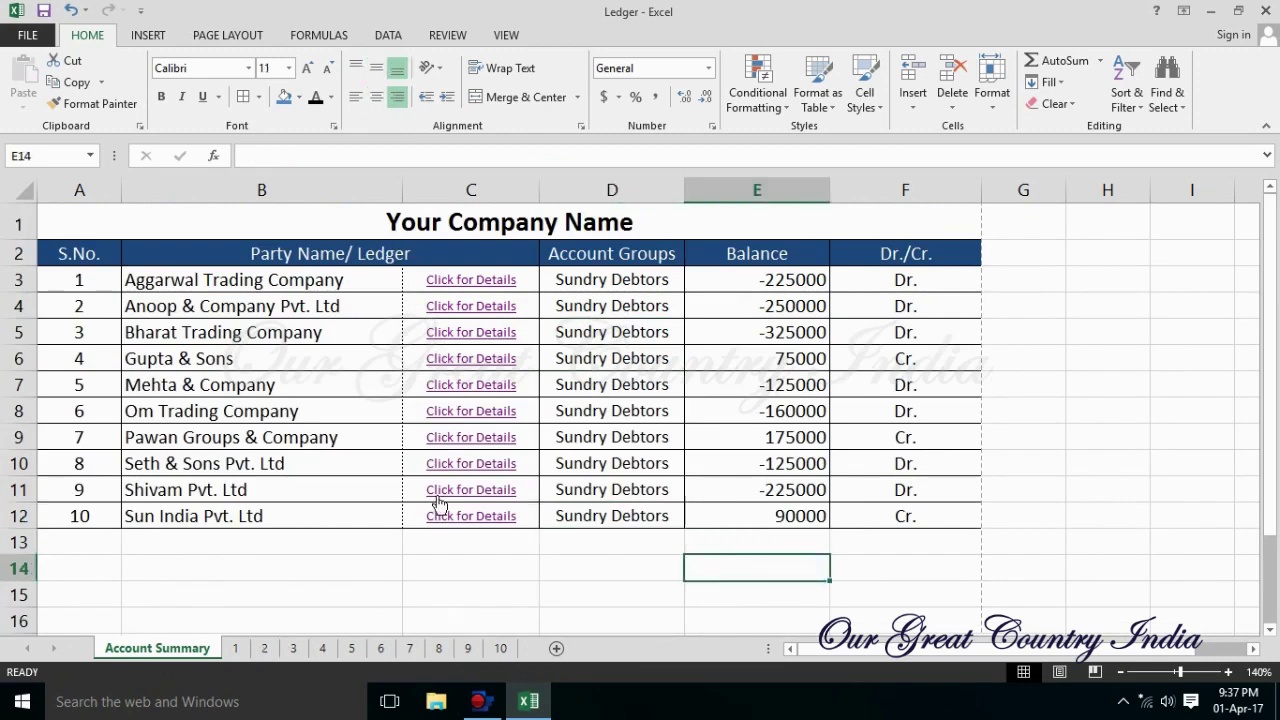
left_click(457, 366)
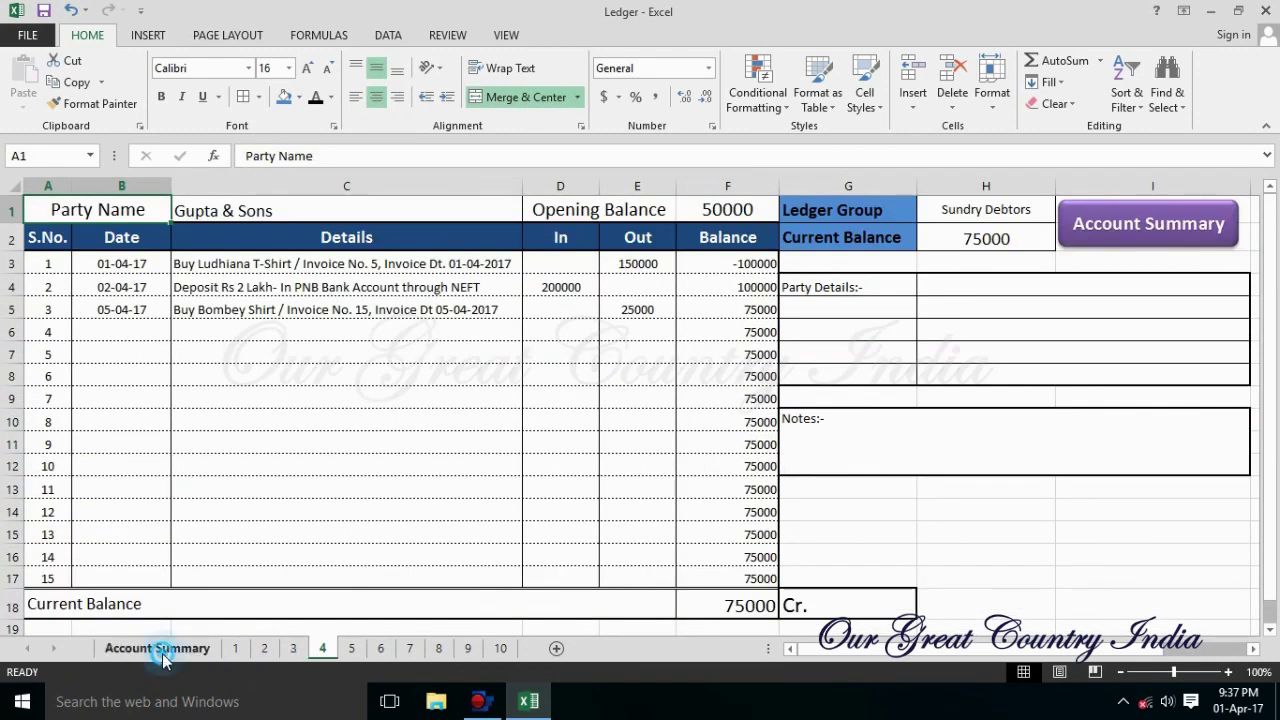
left_click(162, 652)
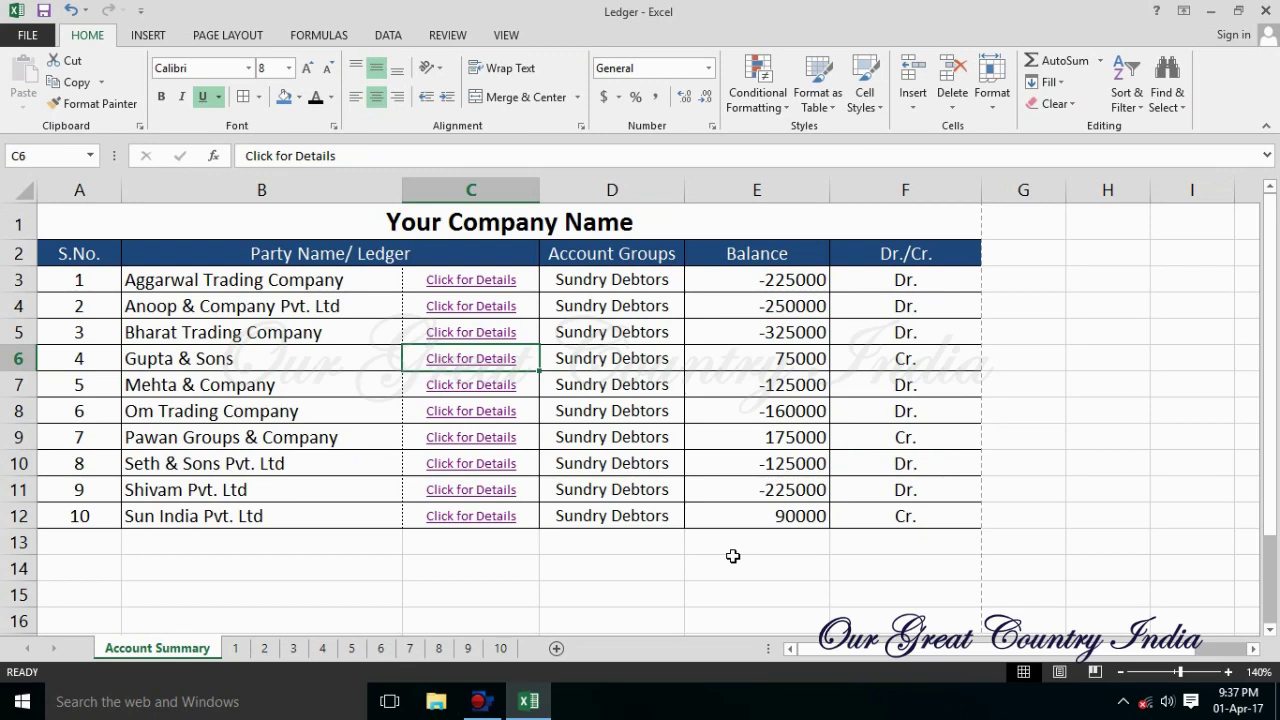